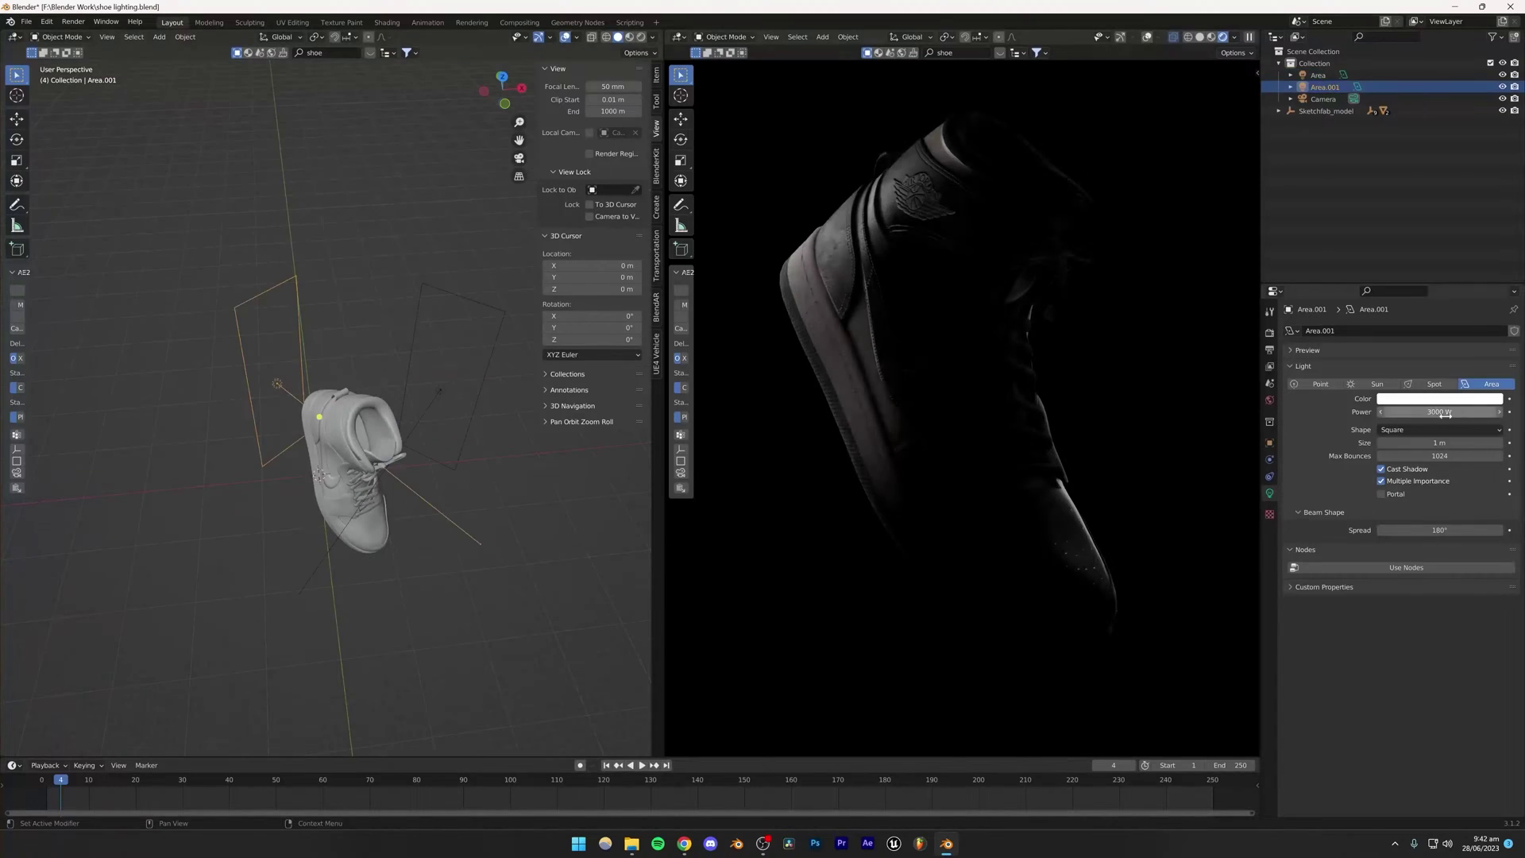
Move and rotate the Area.001 light to reposition it around the shoe.
key("g")
key("r")
left_click(315, 426)
key("shift+d")
left_click(315, 426)
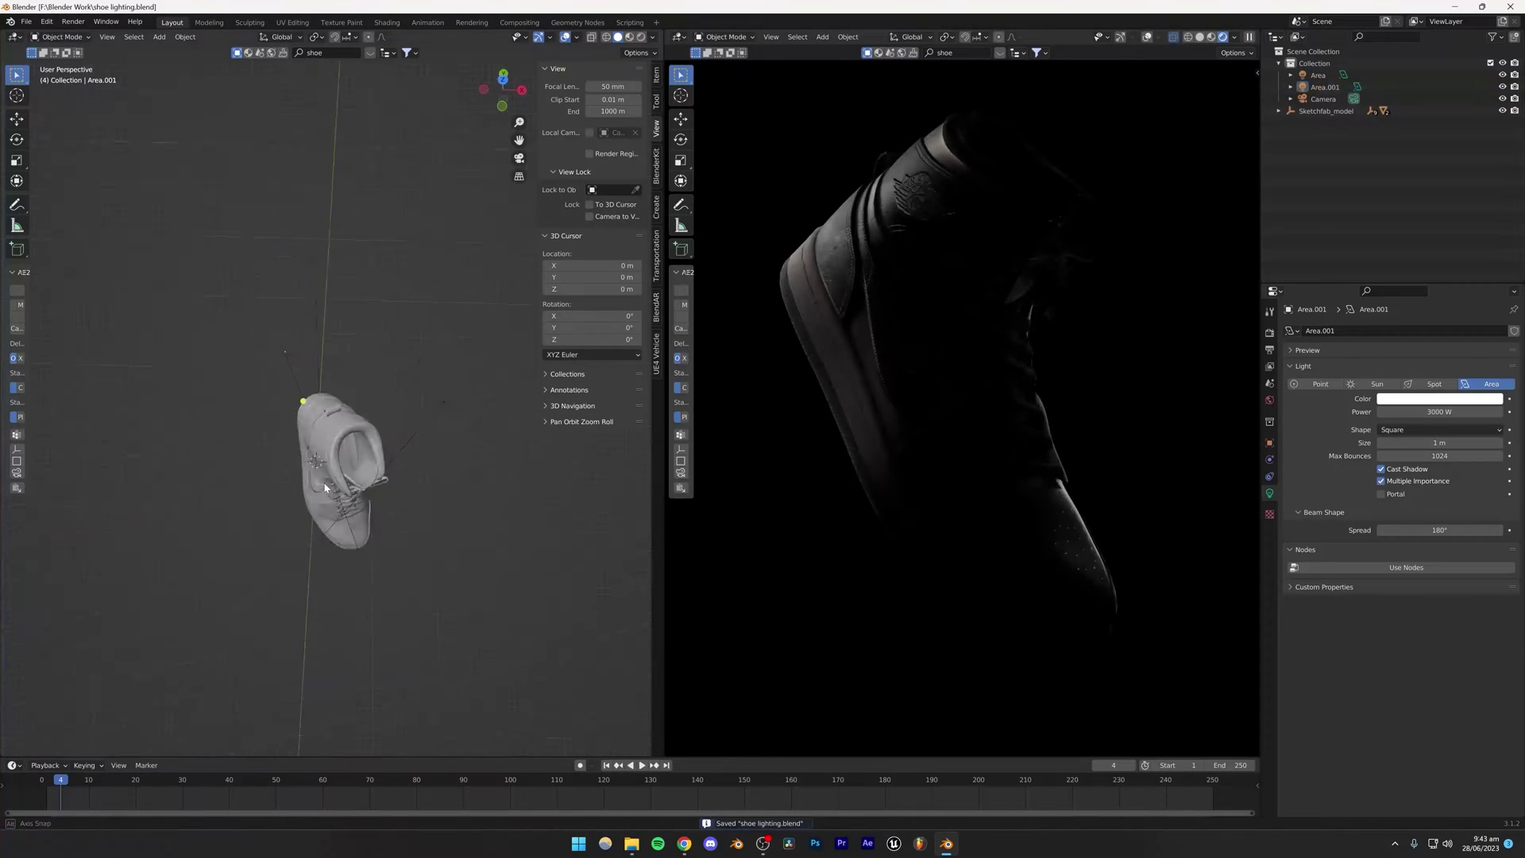
middle_click_drag(316, 425, 406, 406)
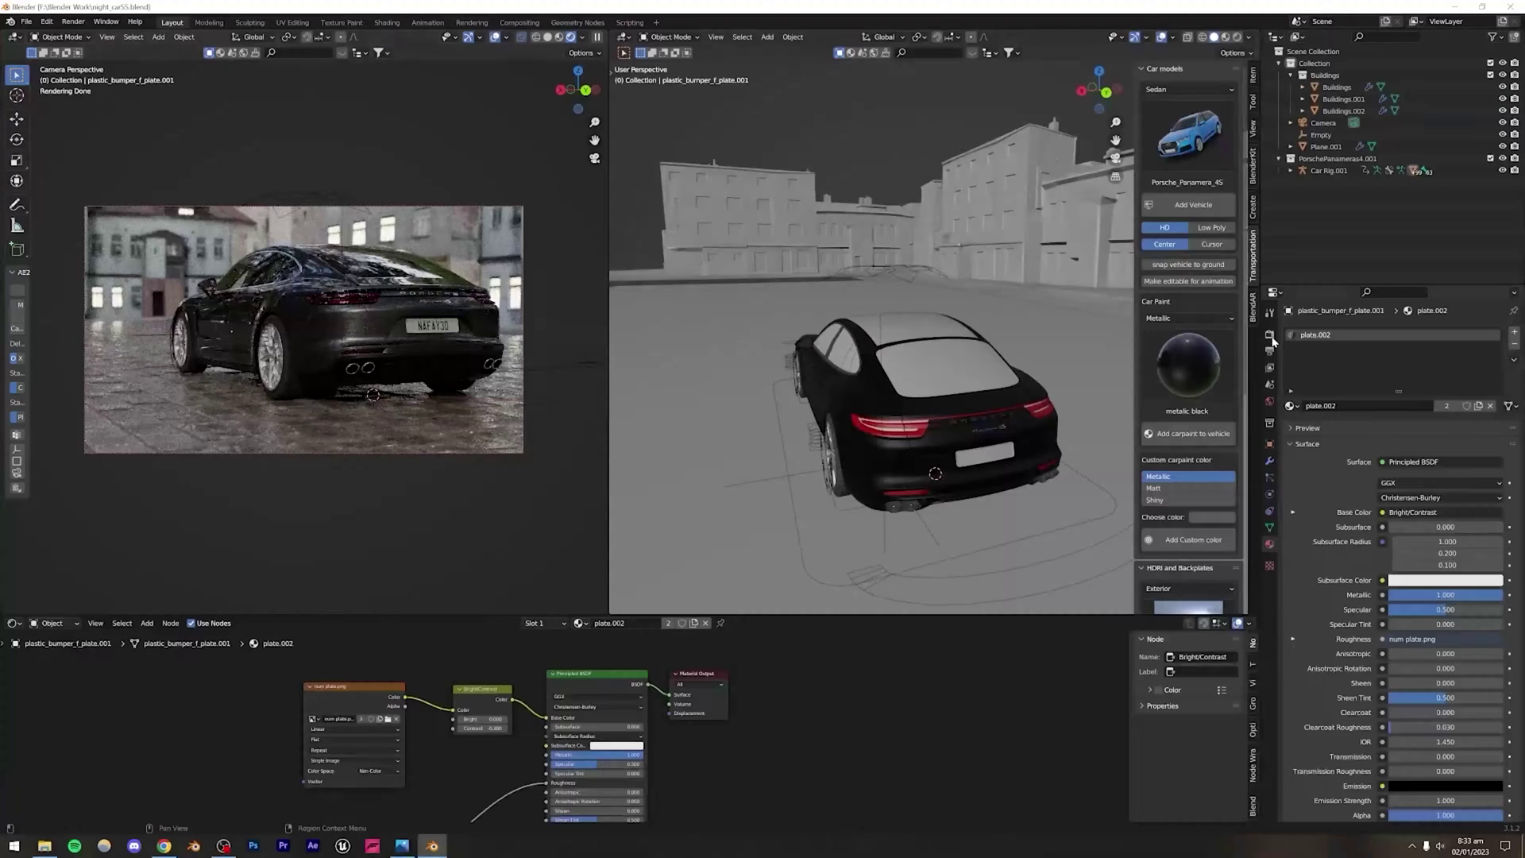
Light the car scene's world with pond_bridge_night_8k.hdr at a background strength of 0.05, and save the file.
left_click(1497, 421)
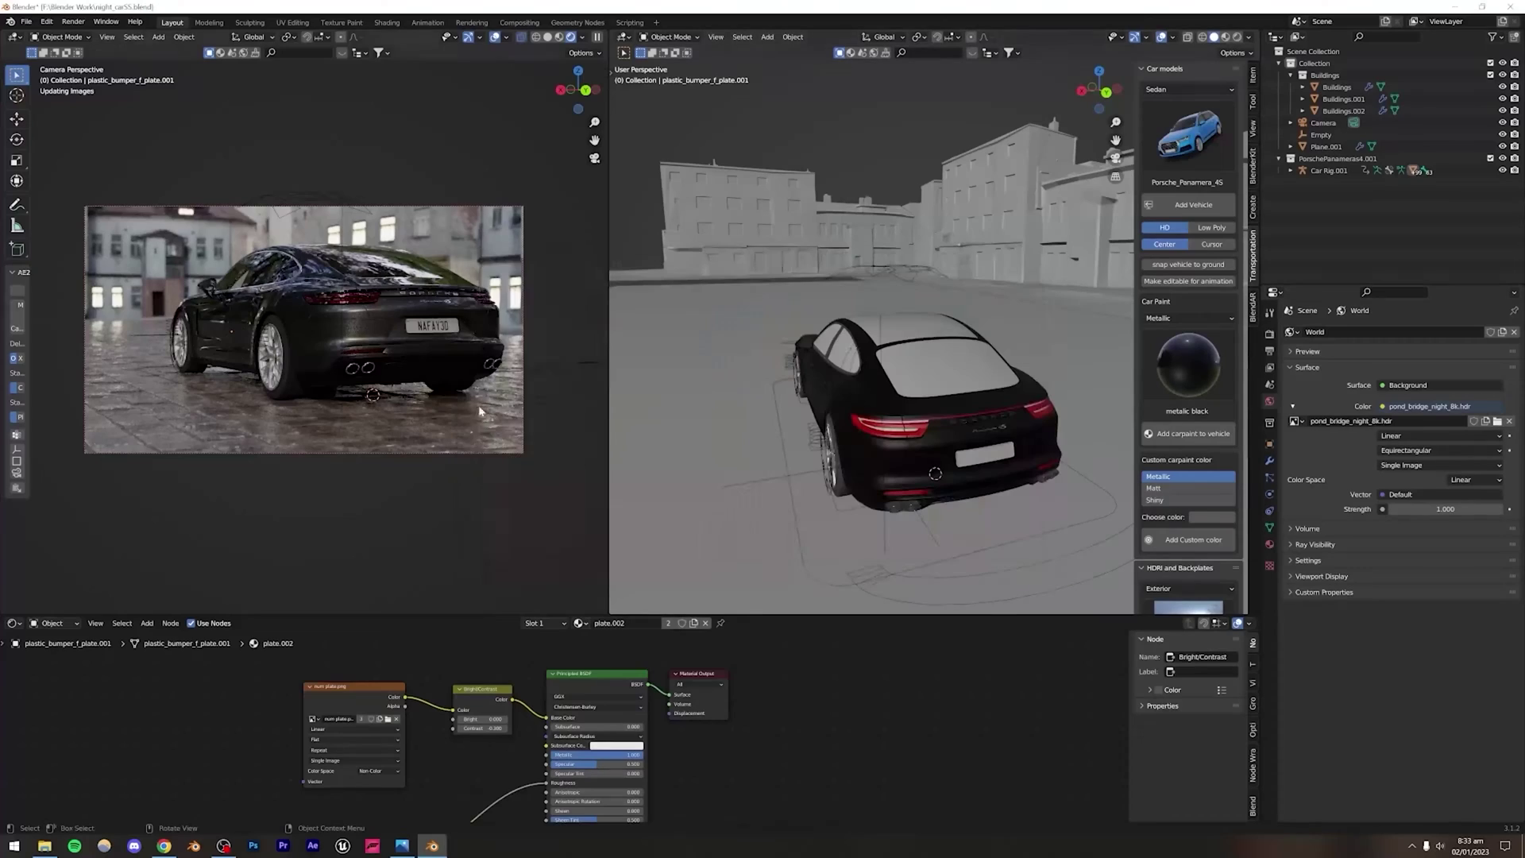
key("ctrl+s")
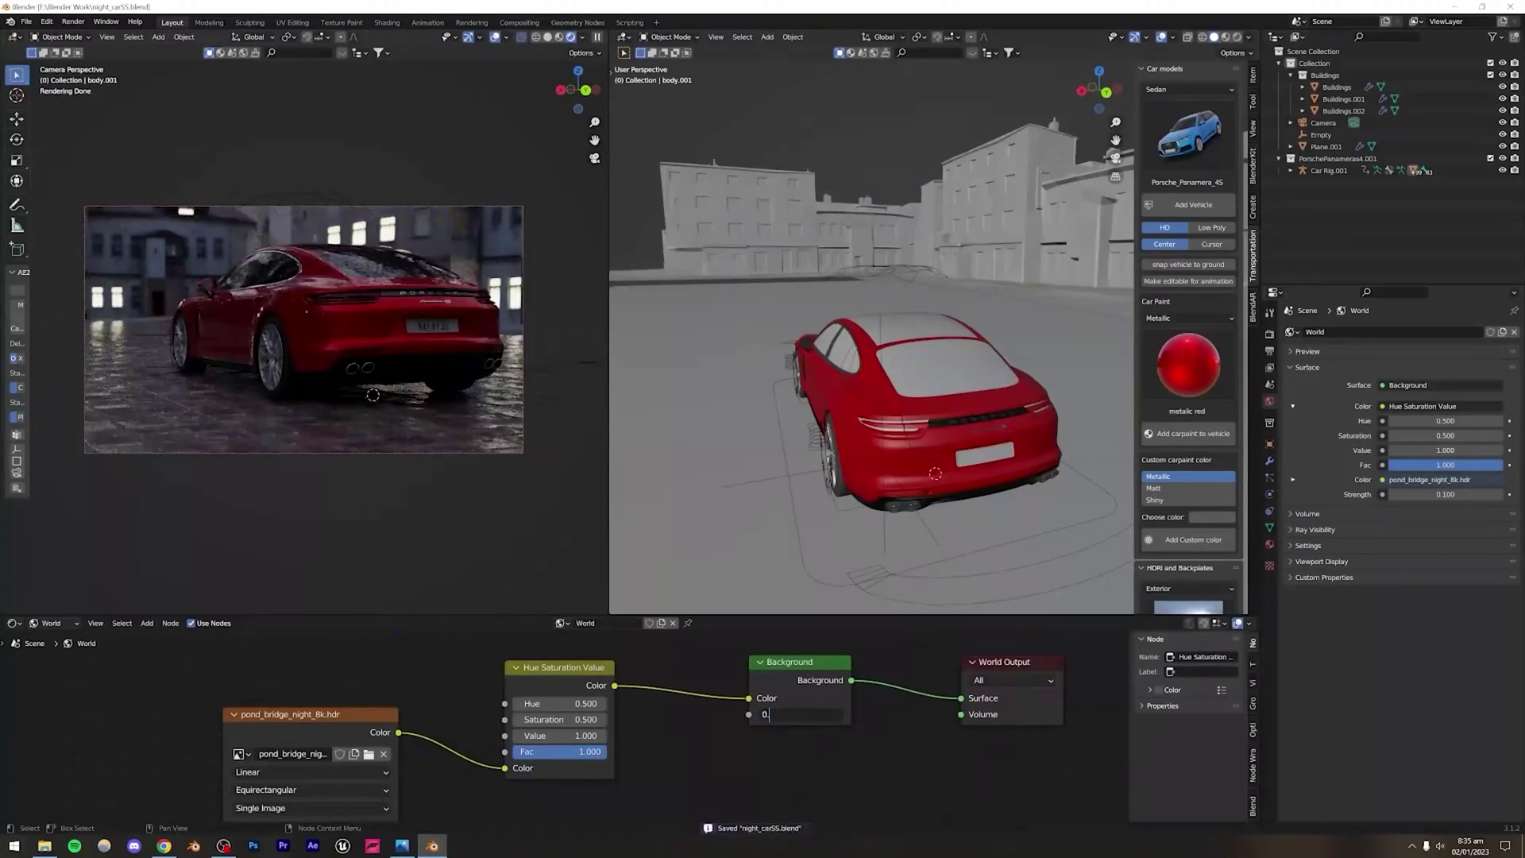
type("05")
key("Return")
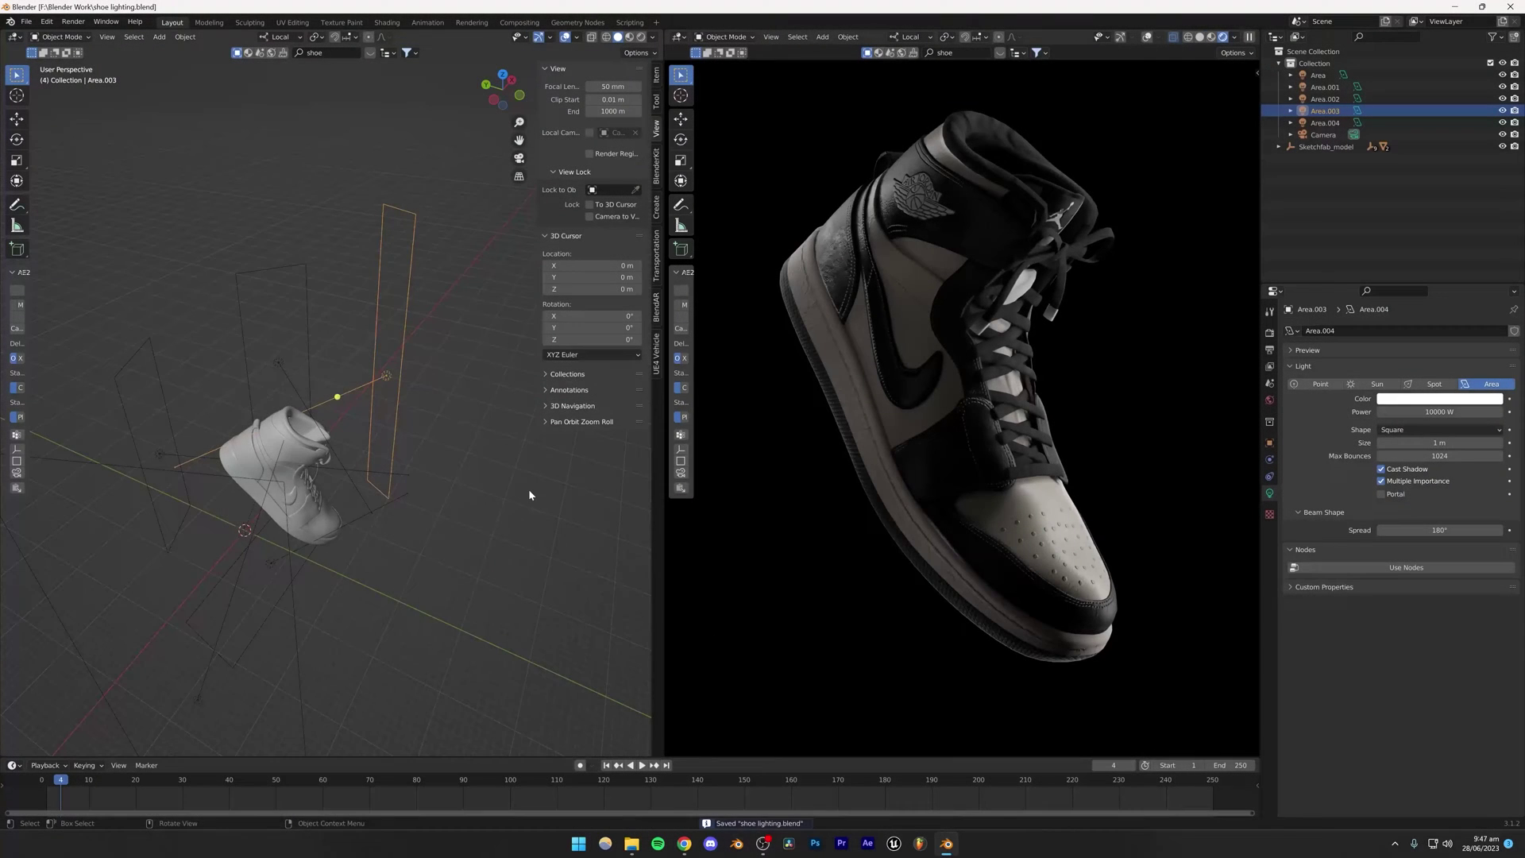
Switch to the shoe scene's render settings to review its sampling and color management options.
middle_click_drag(530, 495, 405, 409)
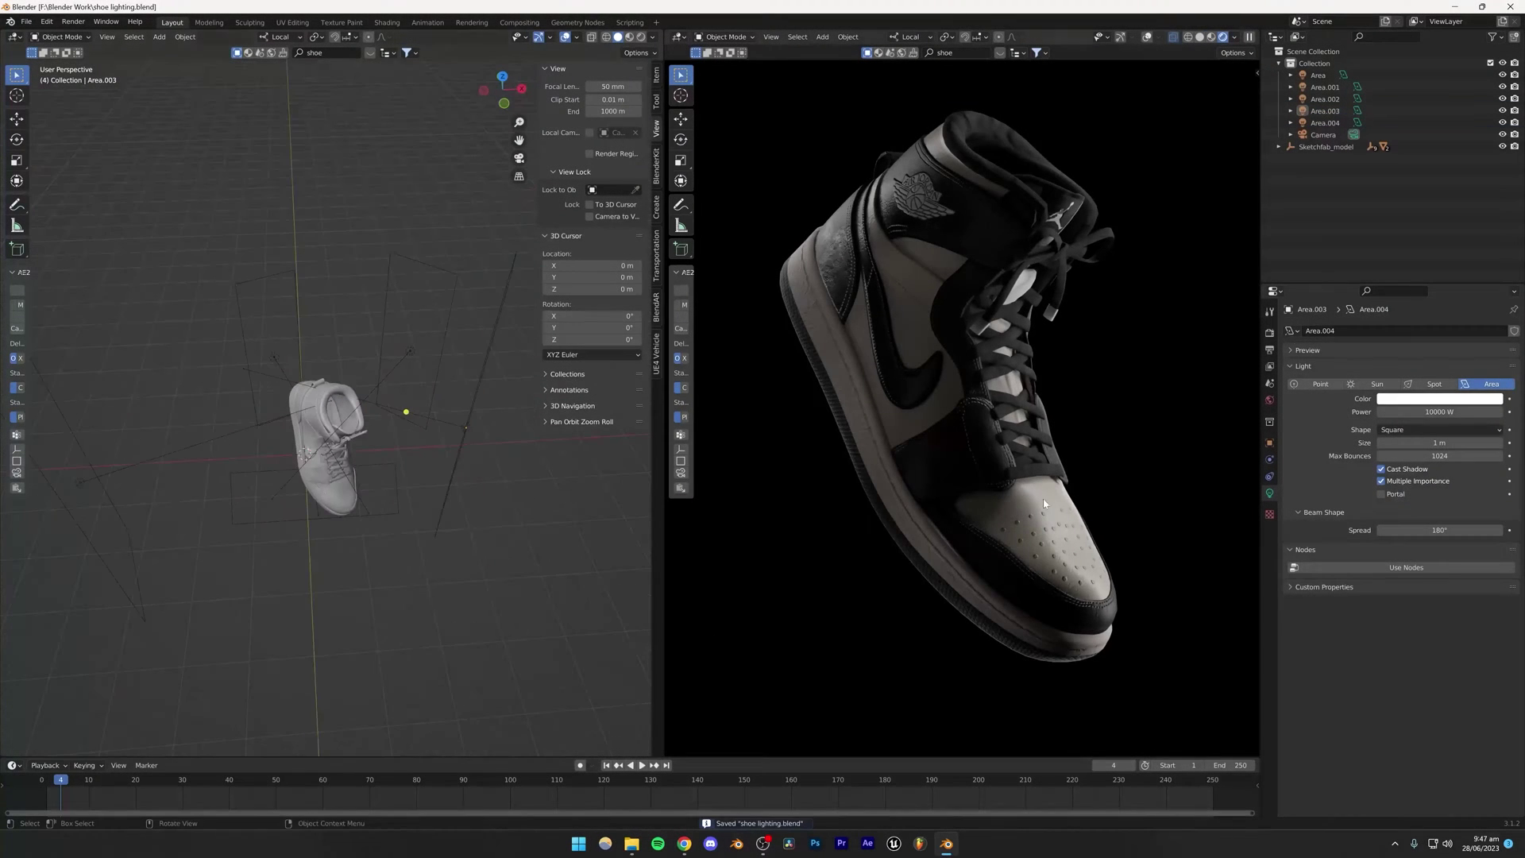
left_click(1270, 333)
scroll(1350, 413, "up", 3)
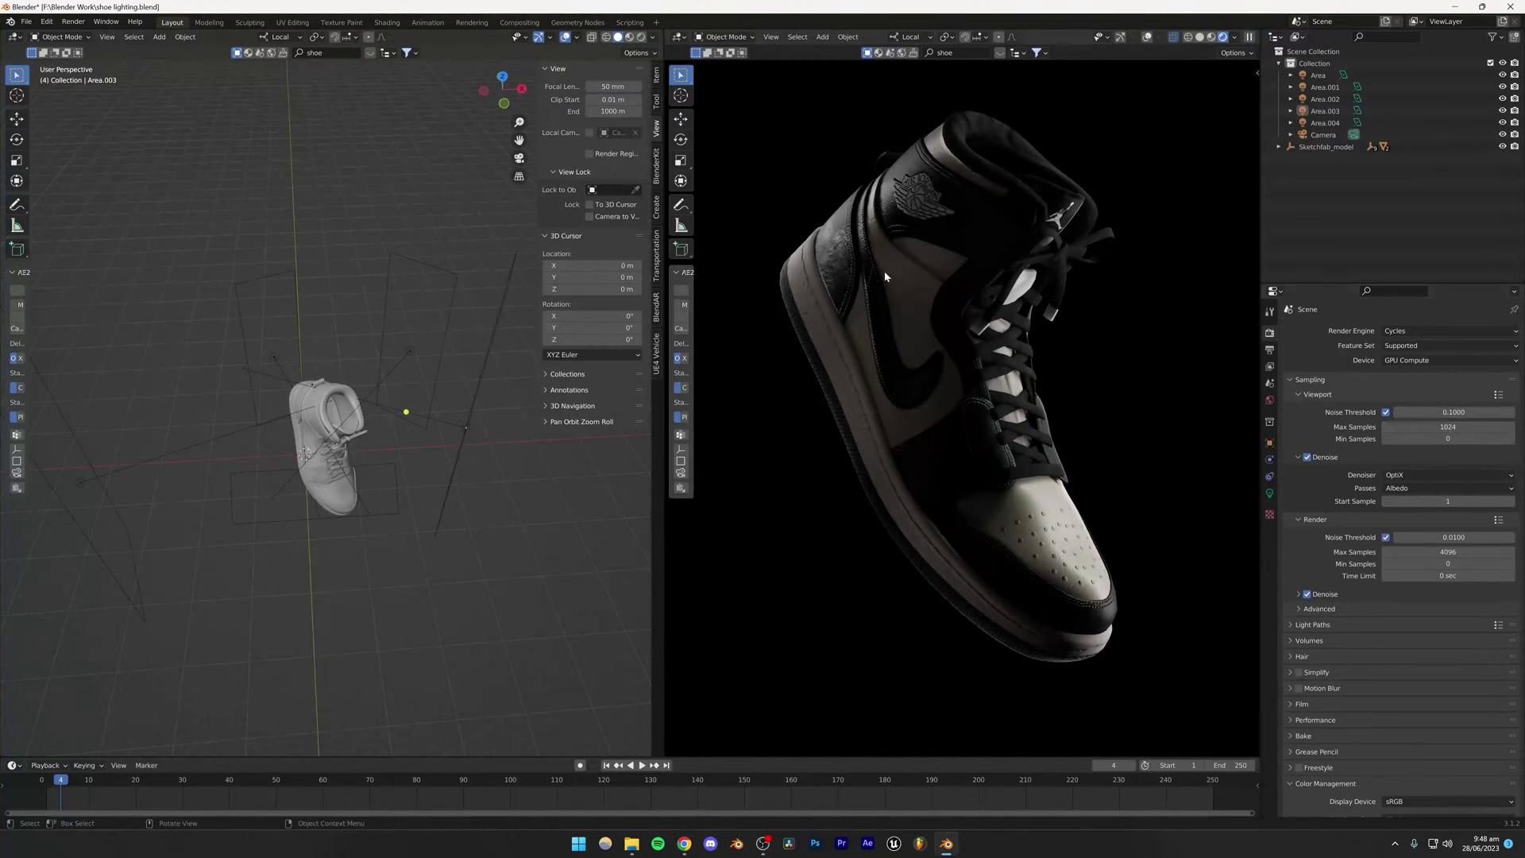
left_click(1386, 411)
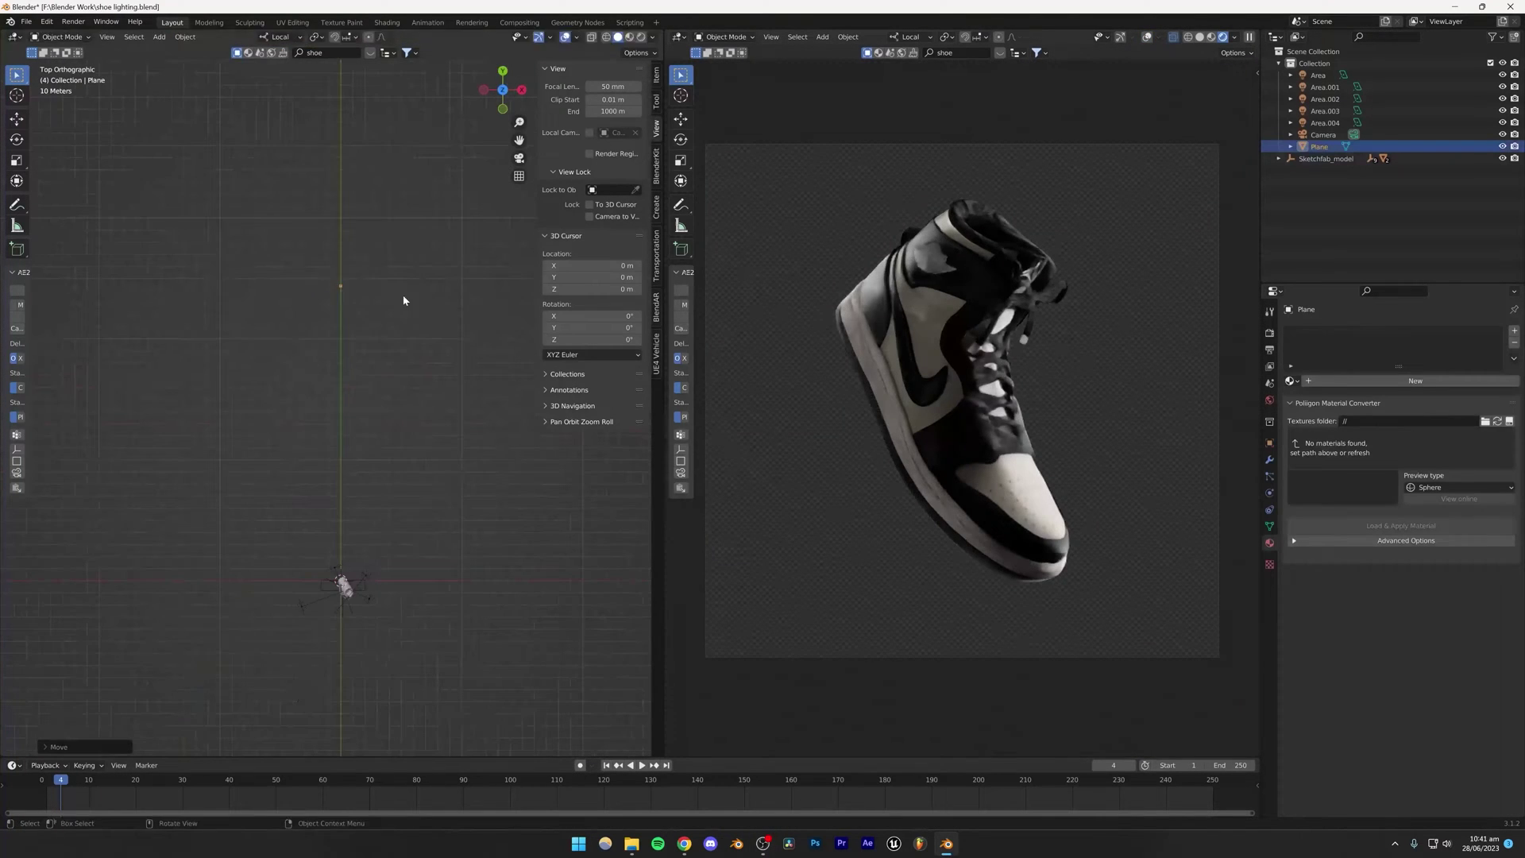
Scale up the plane behind the shoe and rotate it 90° about the X axis.
key("s")
left_click(441, 347)
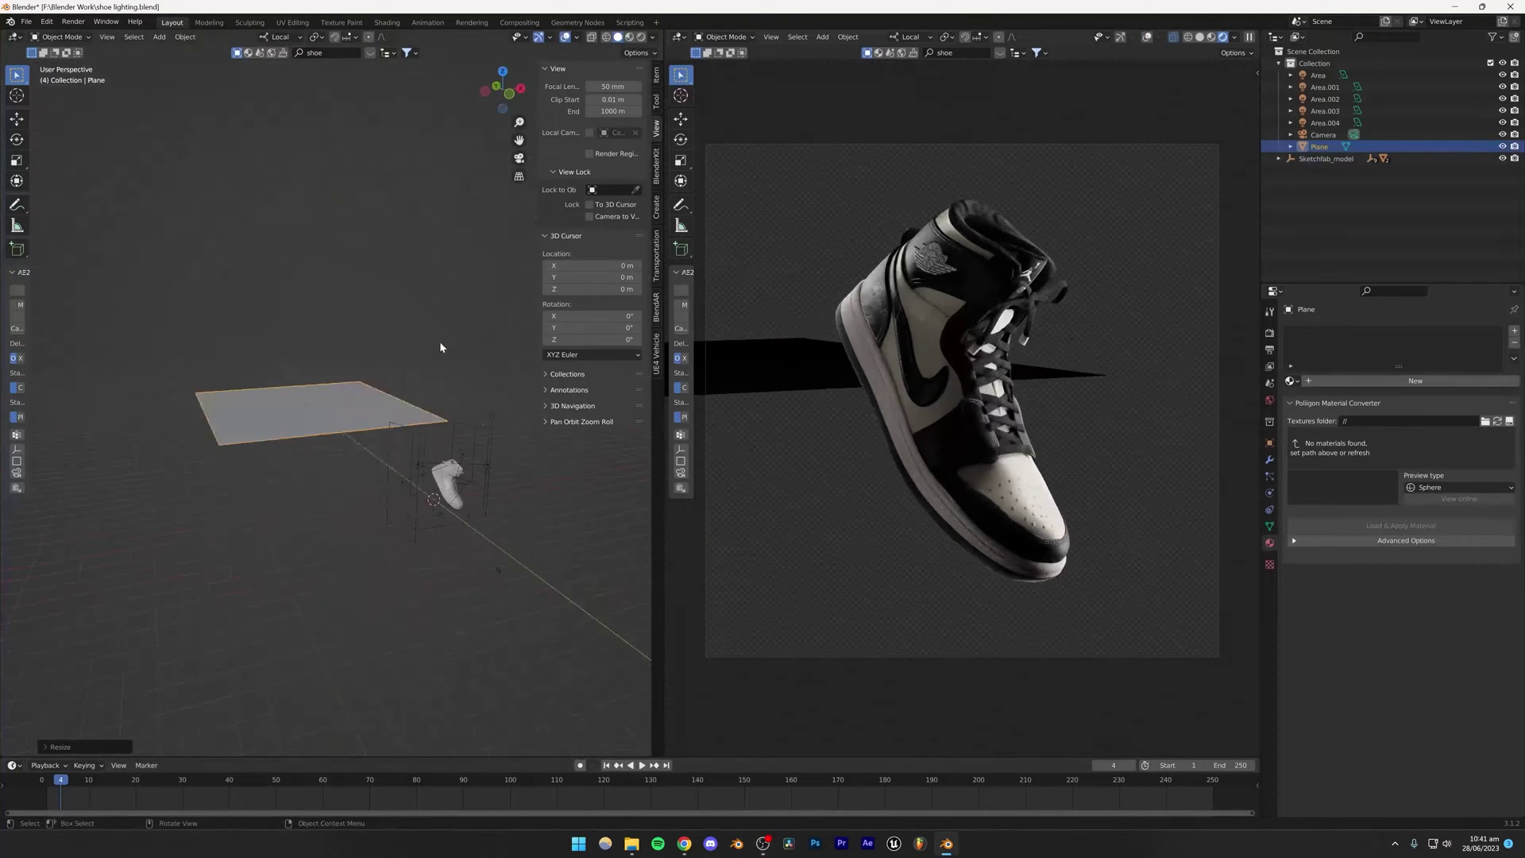
key("r")
key("x")
key("9")
key("0")
key("Return")
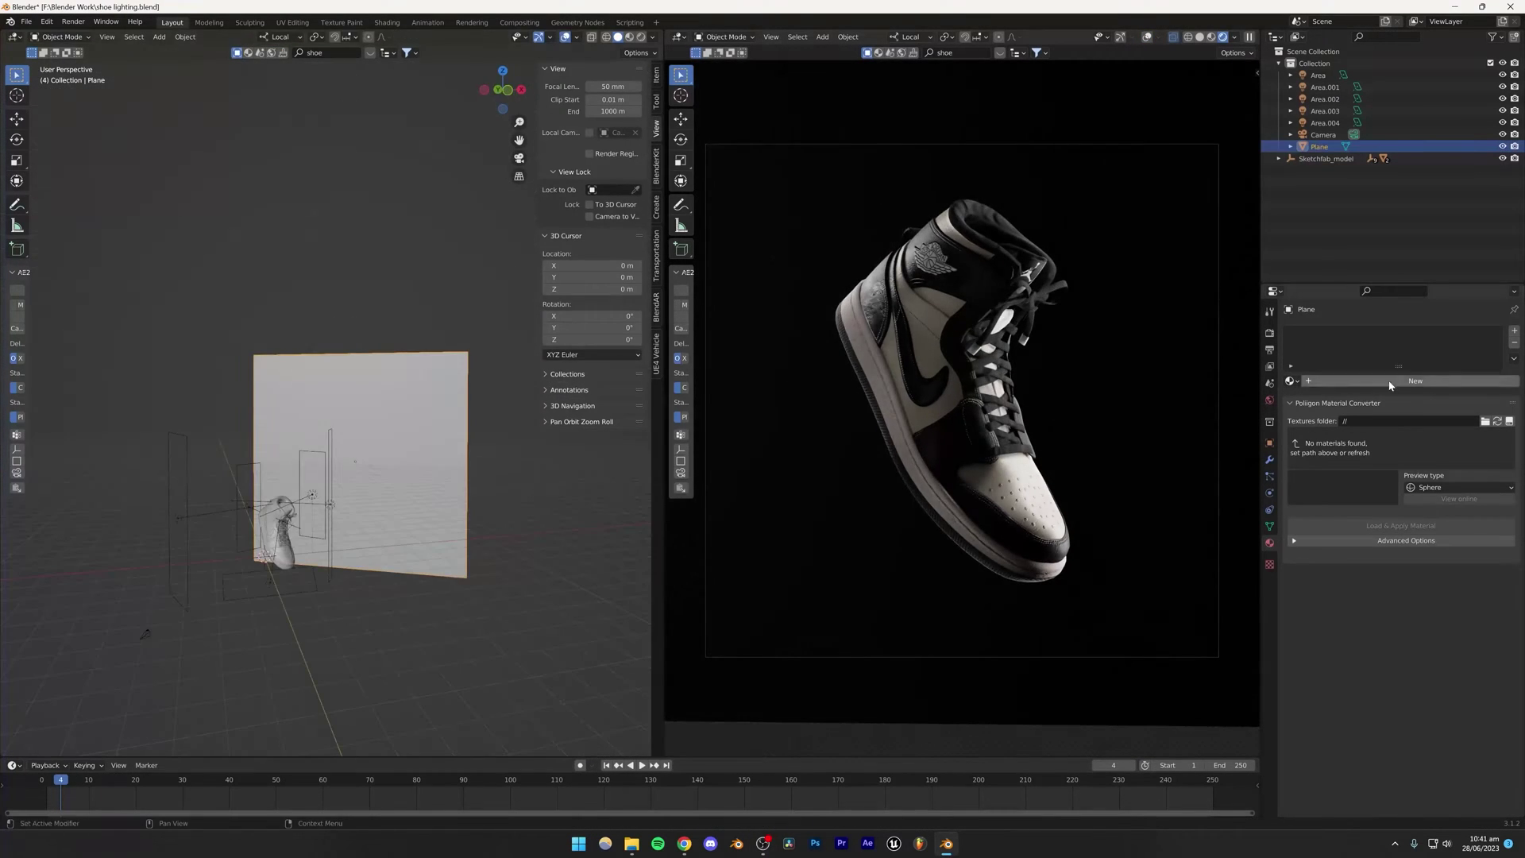
Add a new material to the backdrop plane and save the file.
left_click(1391, 381)
key("ctrl+s")
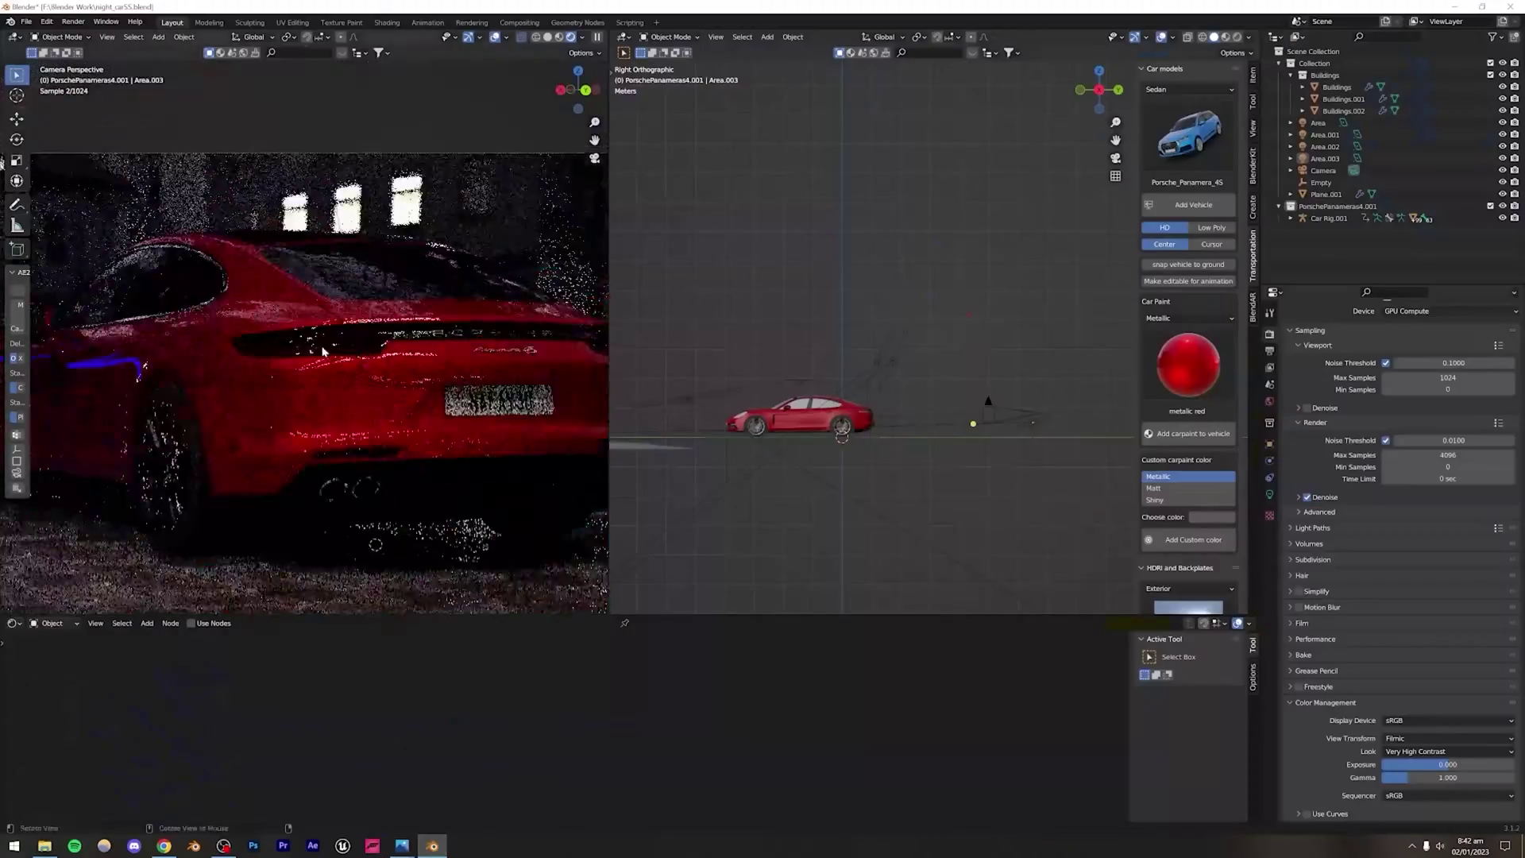
Hide the overlays in the car scene's camera view, save the file and bring up the rendering commands.
mouse_move(399, 849)
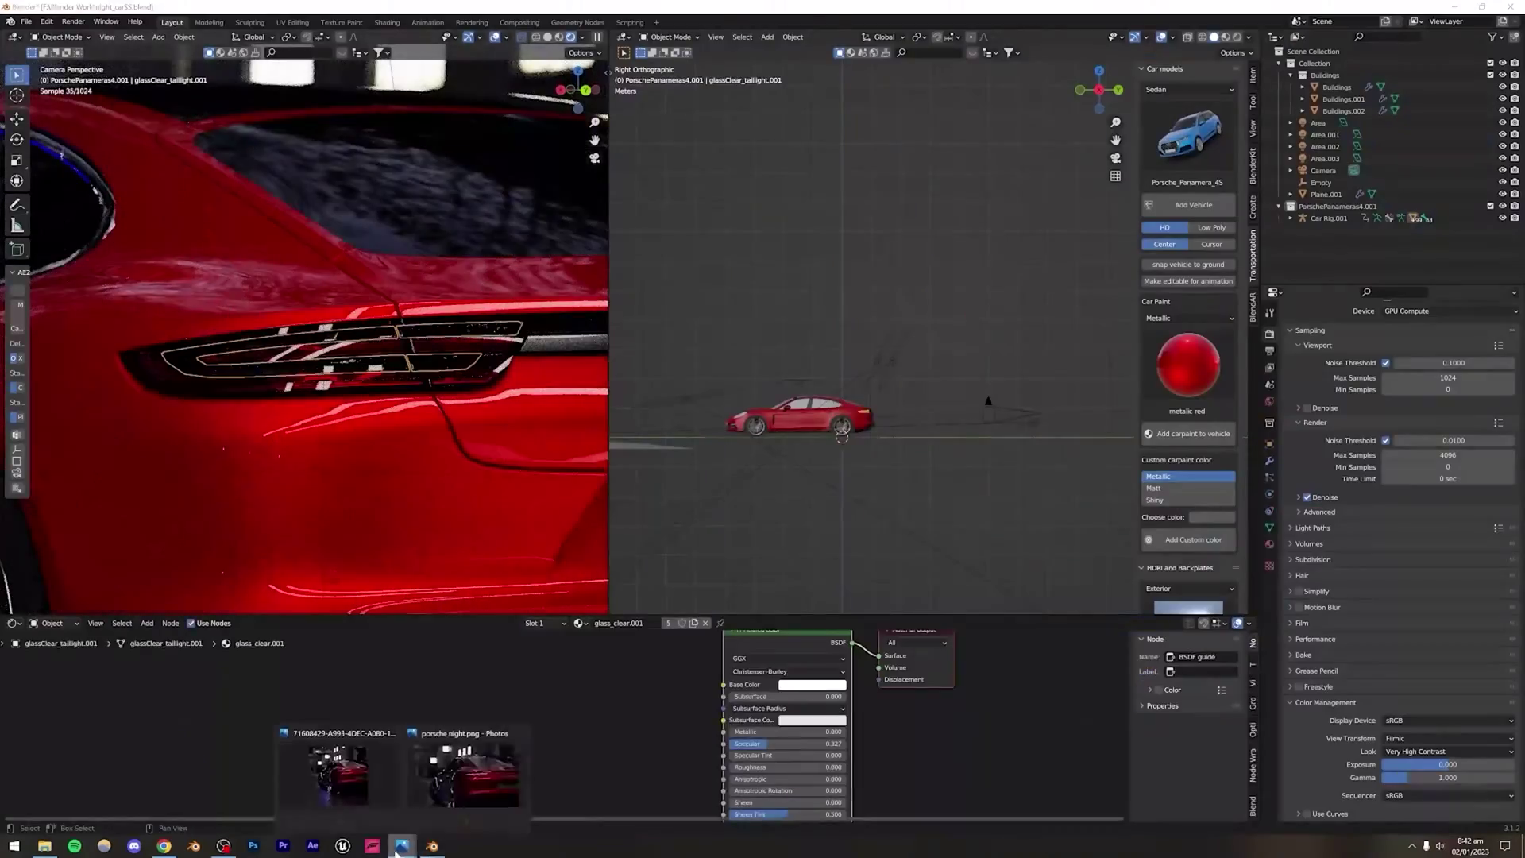
scroll(325, 368, "down", 3)
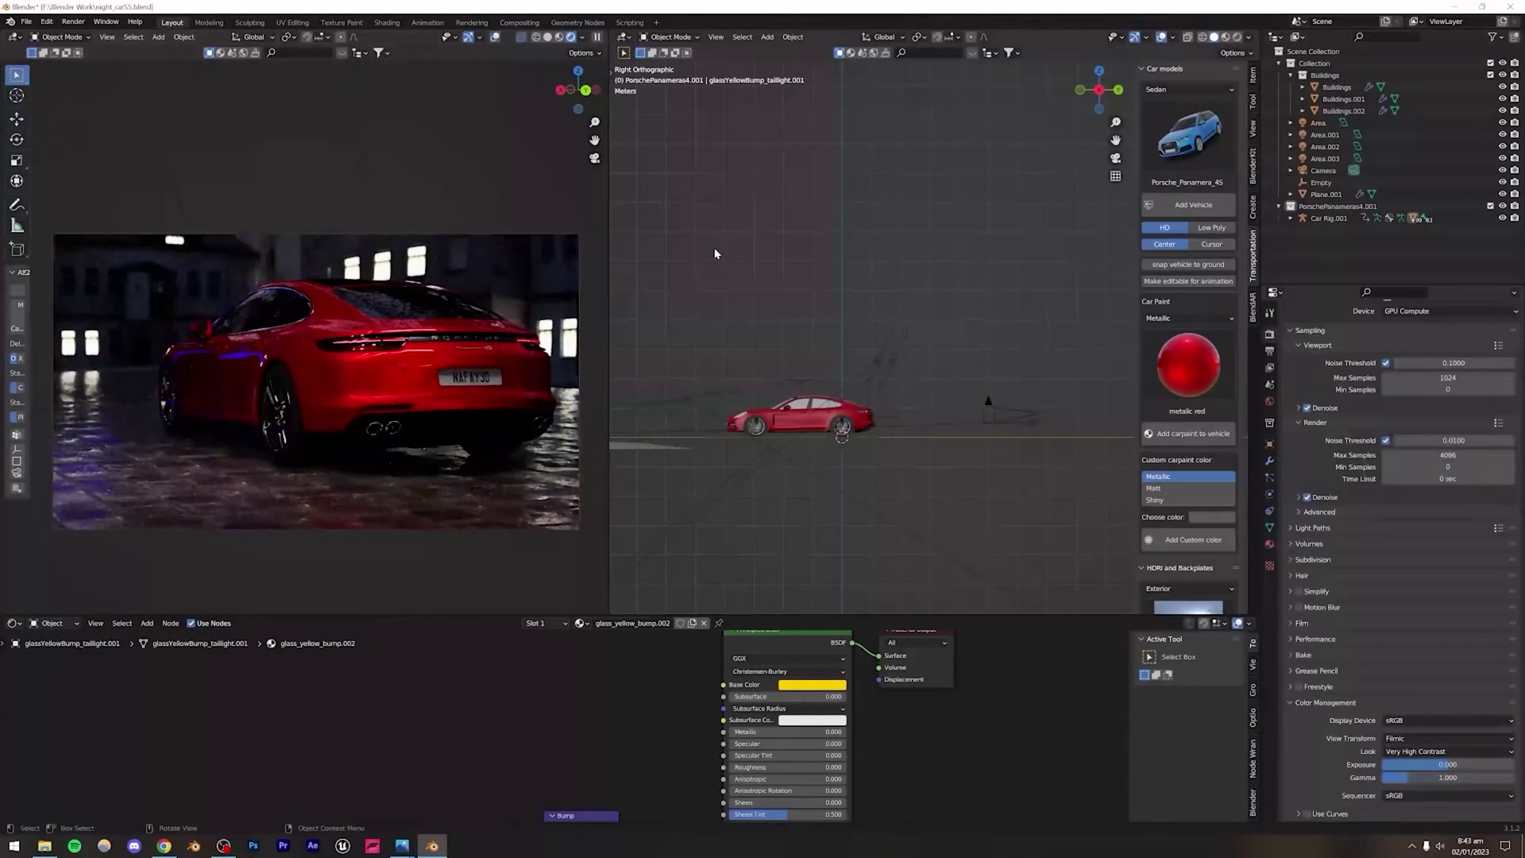
key("KP_5")
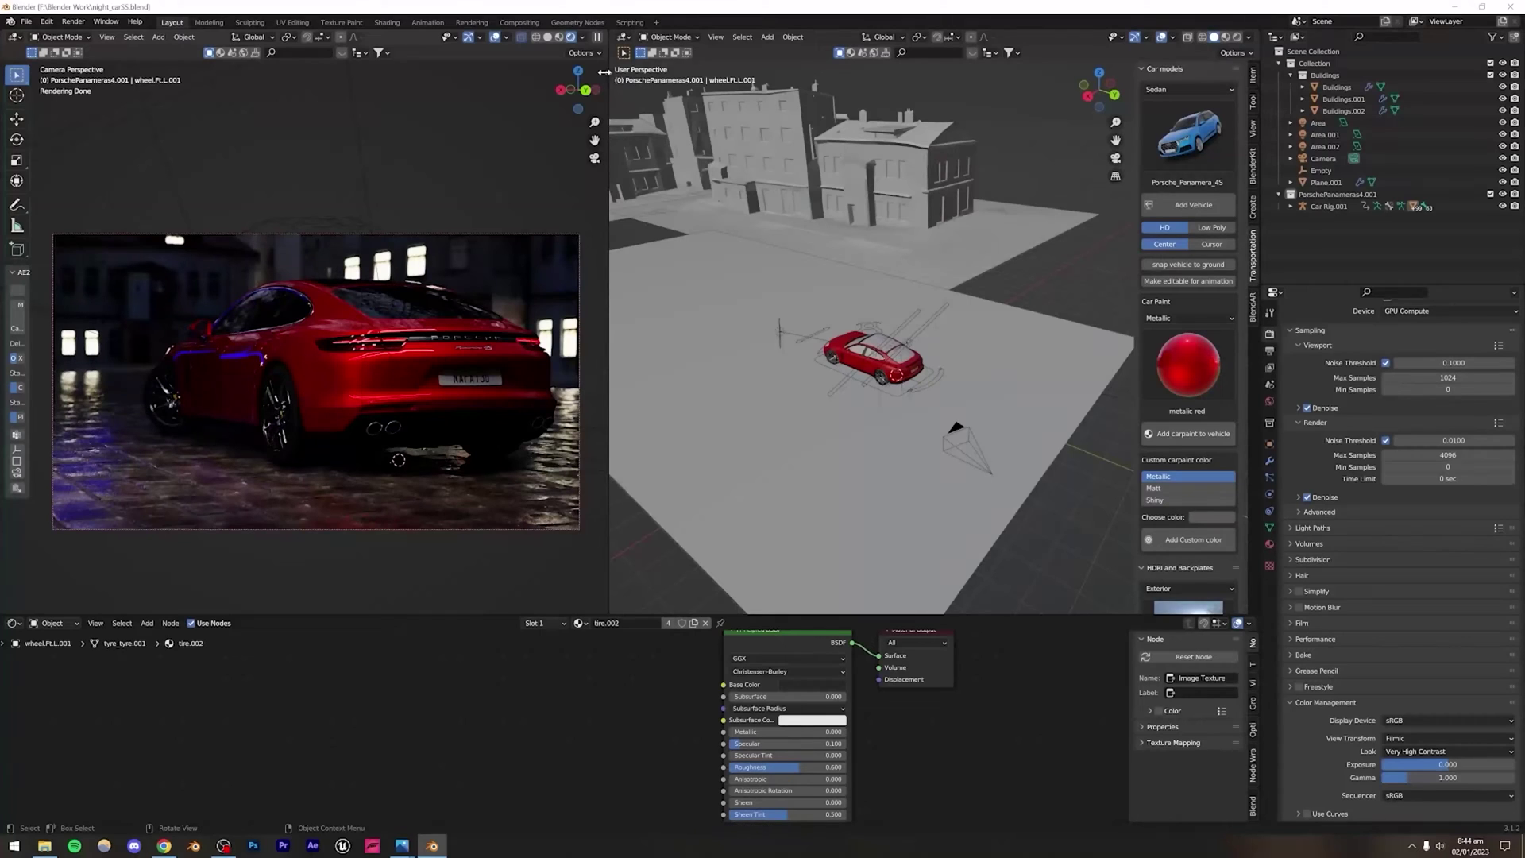
left_click(497, 37)
key("ctrl+s")
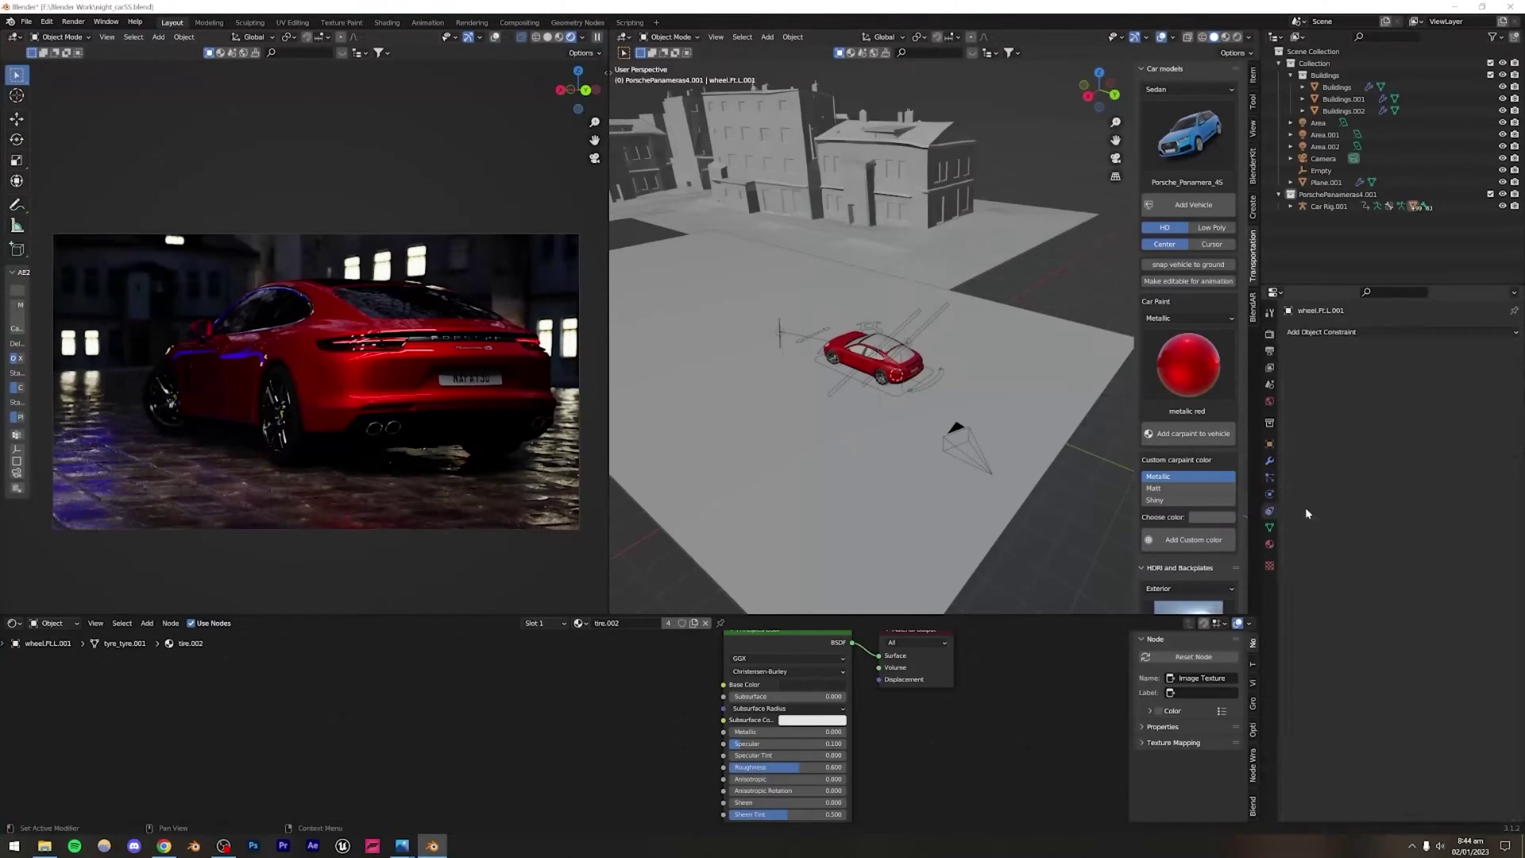
left_click(73, 21)
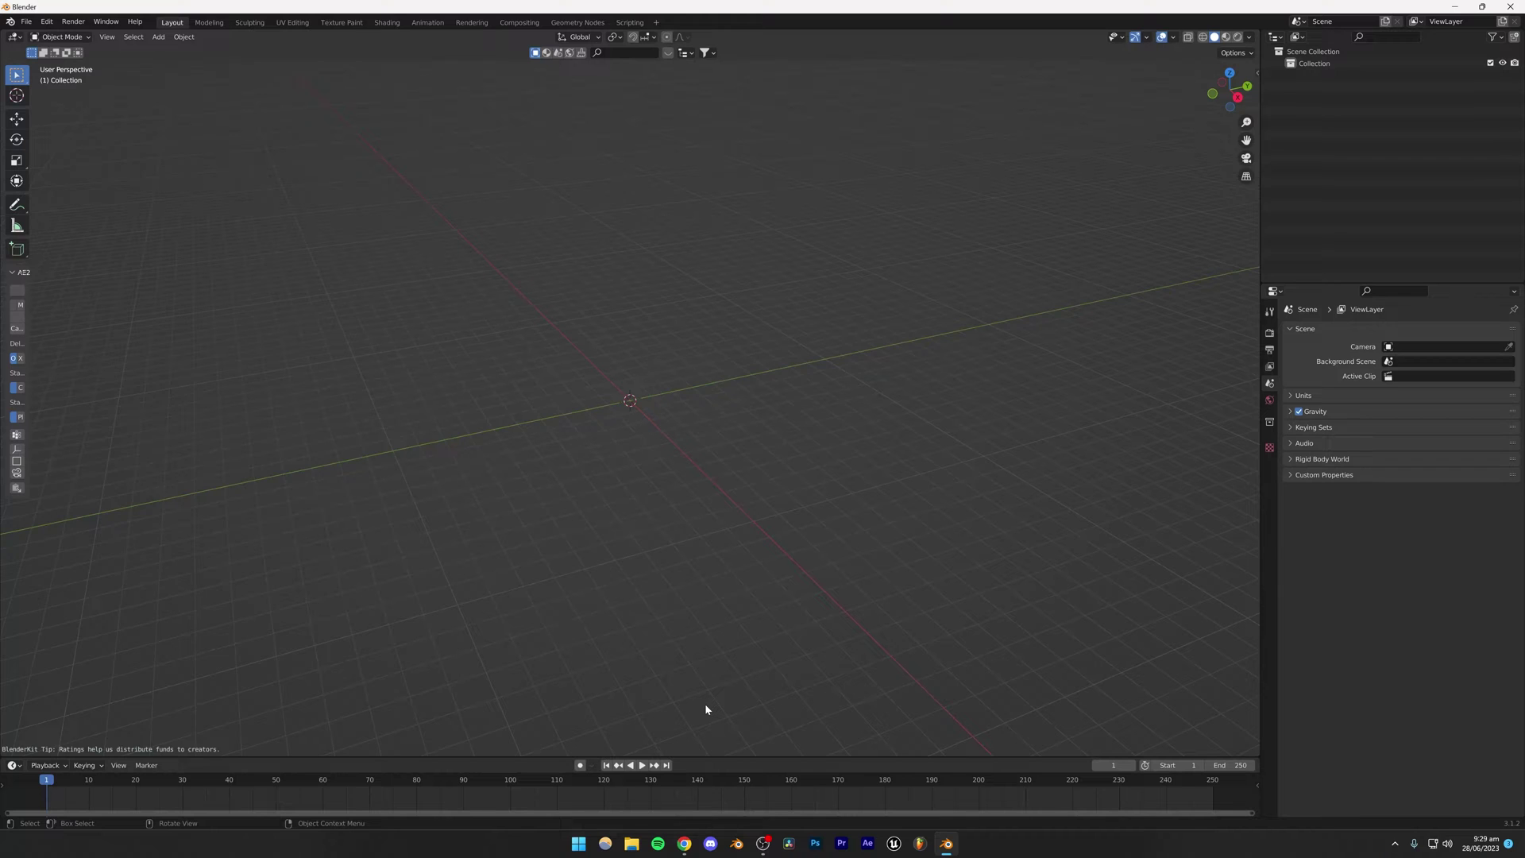
Switch to Chrome to search Sketchfab for "shoe" models, and return to Blender to look through the BlenderKit assets.
left_click(680, 846)
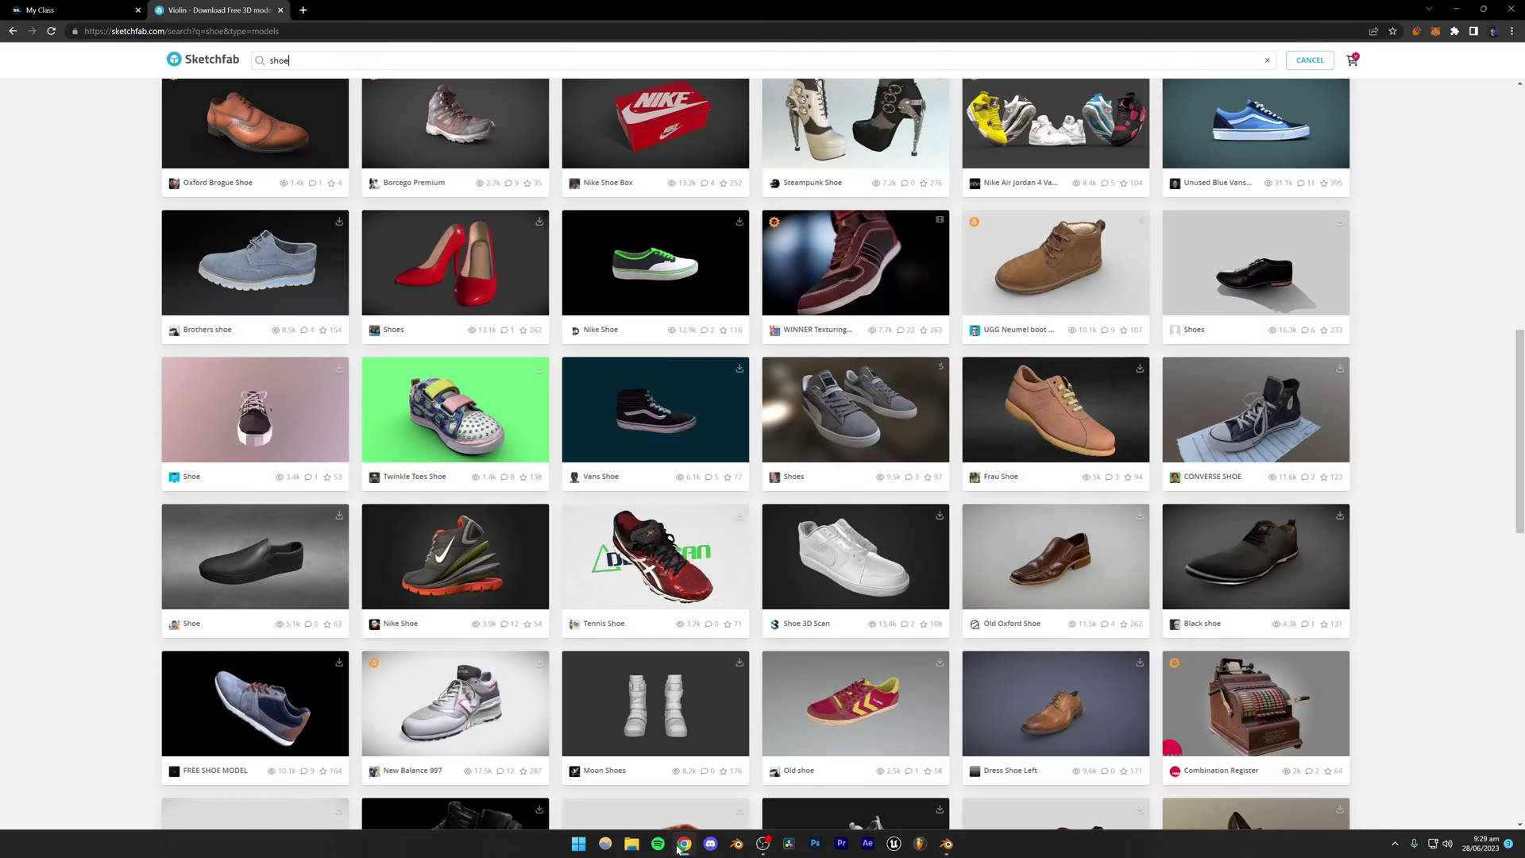
key("Return")
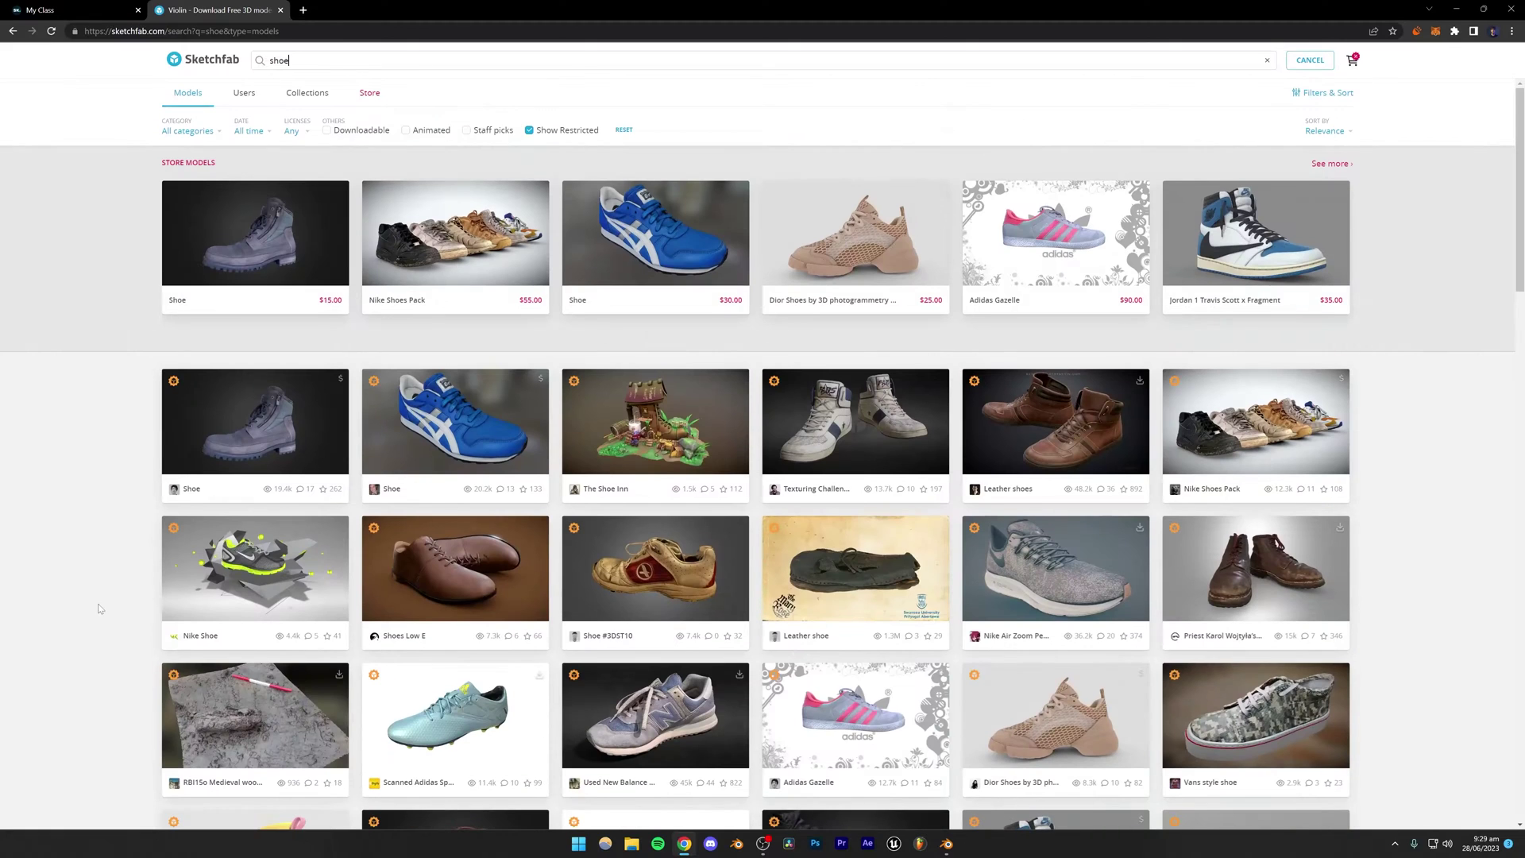
left_click(947, 845)
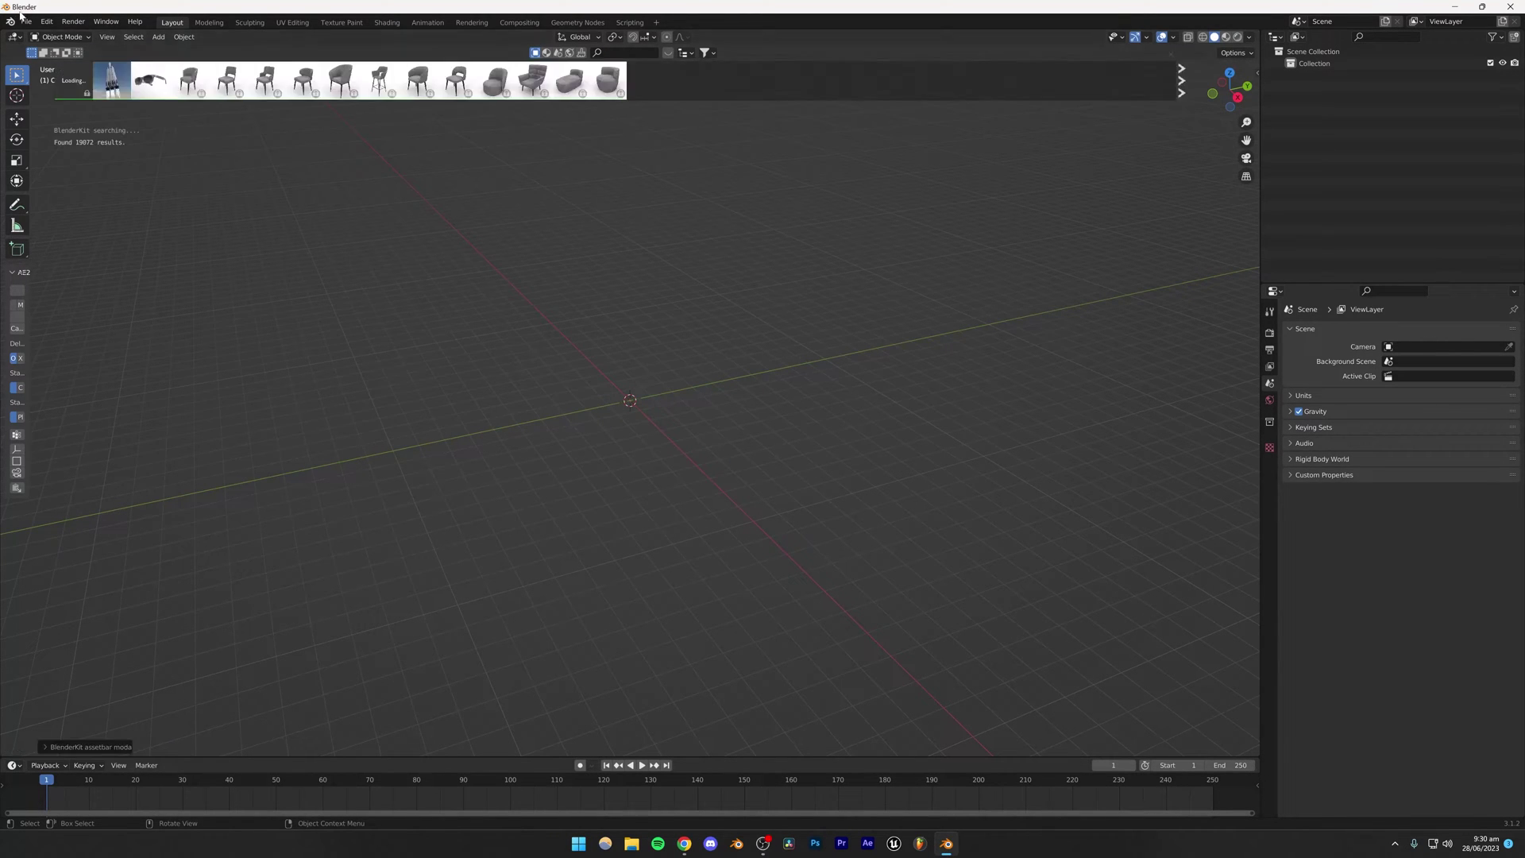
Switch to Chrome and search Google for "blenderkit" in a new tab.
left_click(688, 849)
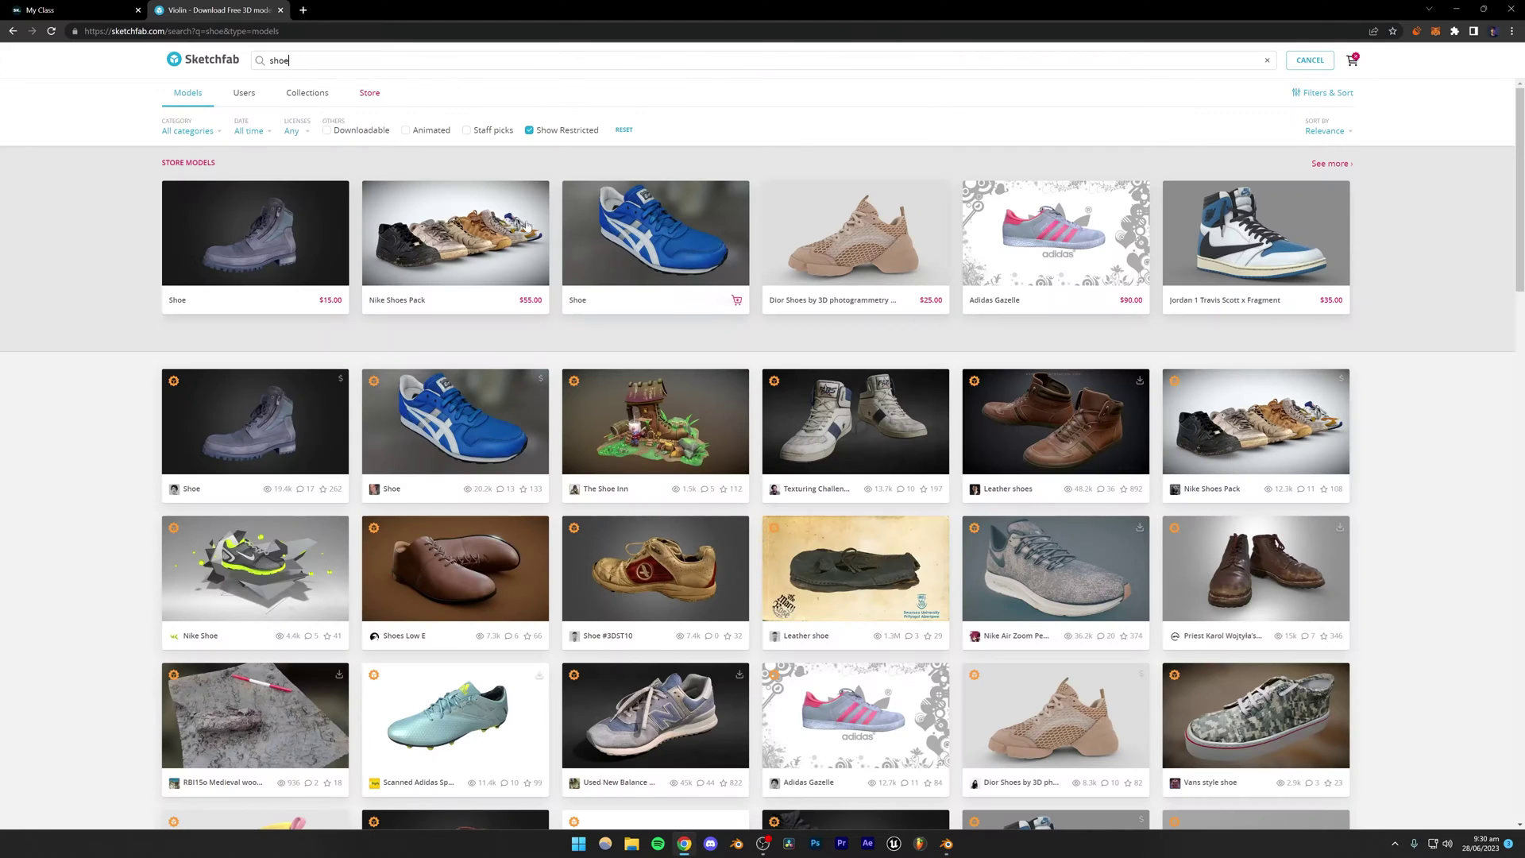
left_click(302, 10)
type("be")
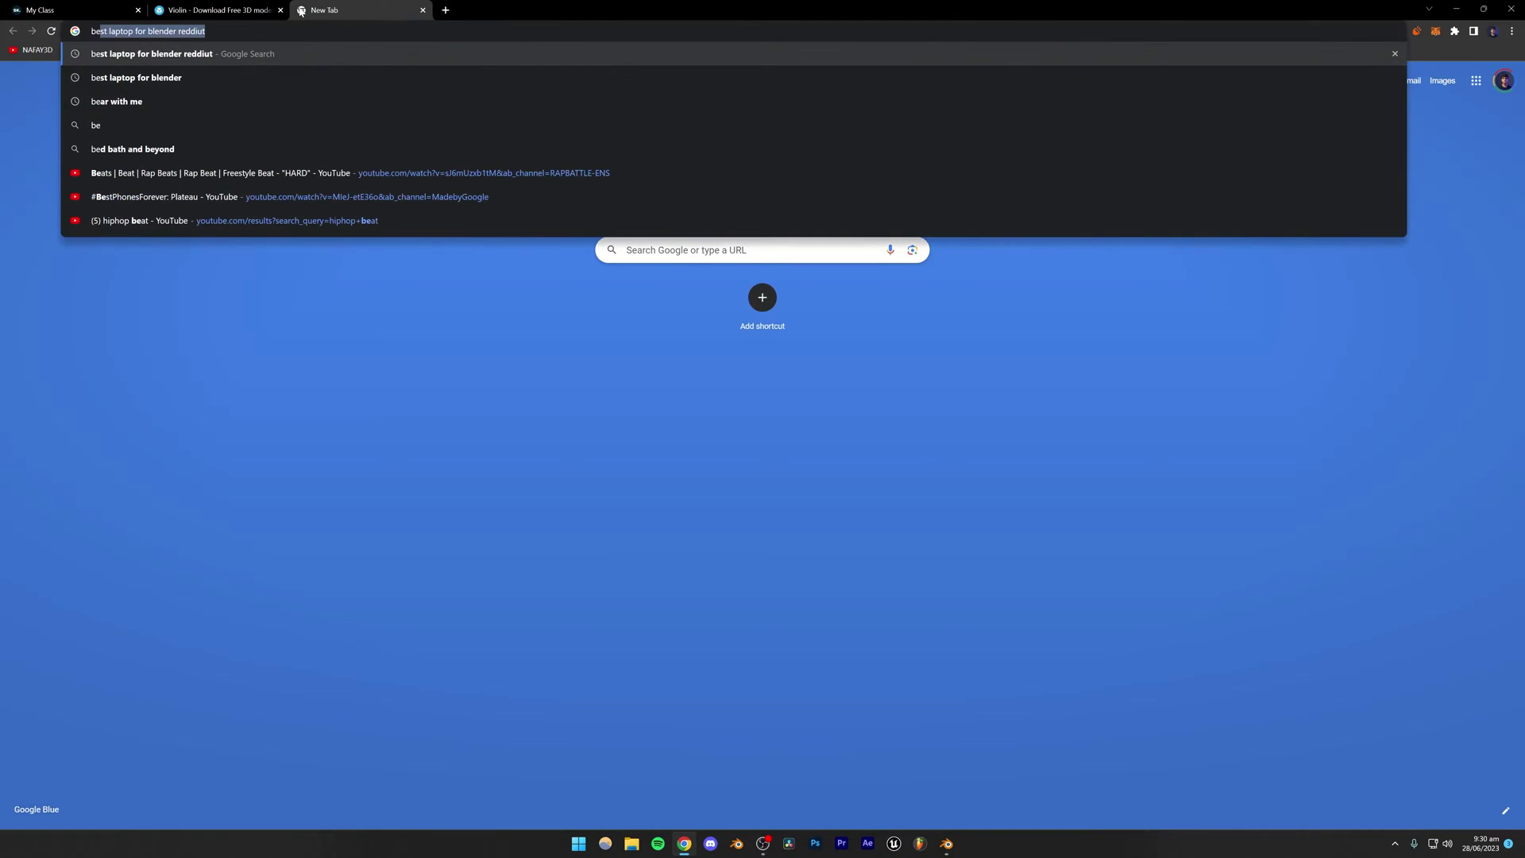
key("BackSpace")
key("BackSpace")
type("lenderkit")
key("Return")
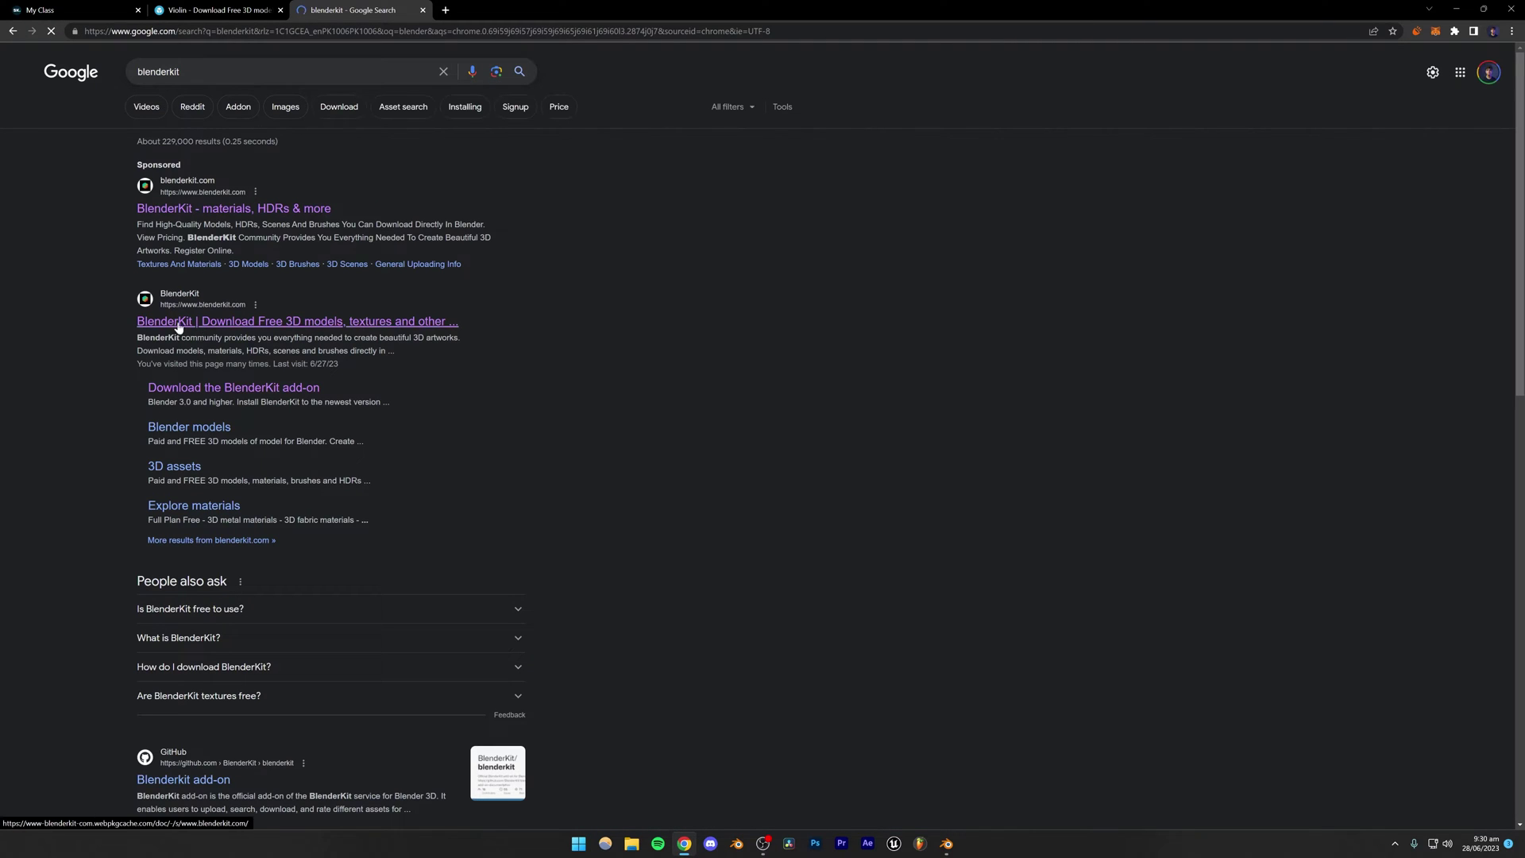
Look at the add-on download page on the BlenderKit website and close its tab.
left_click(178, 322)
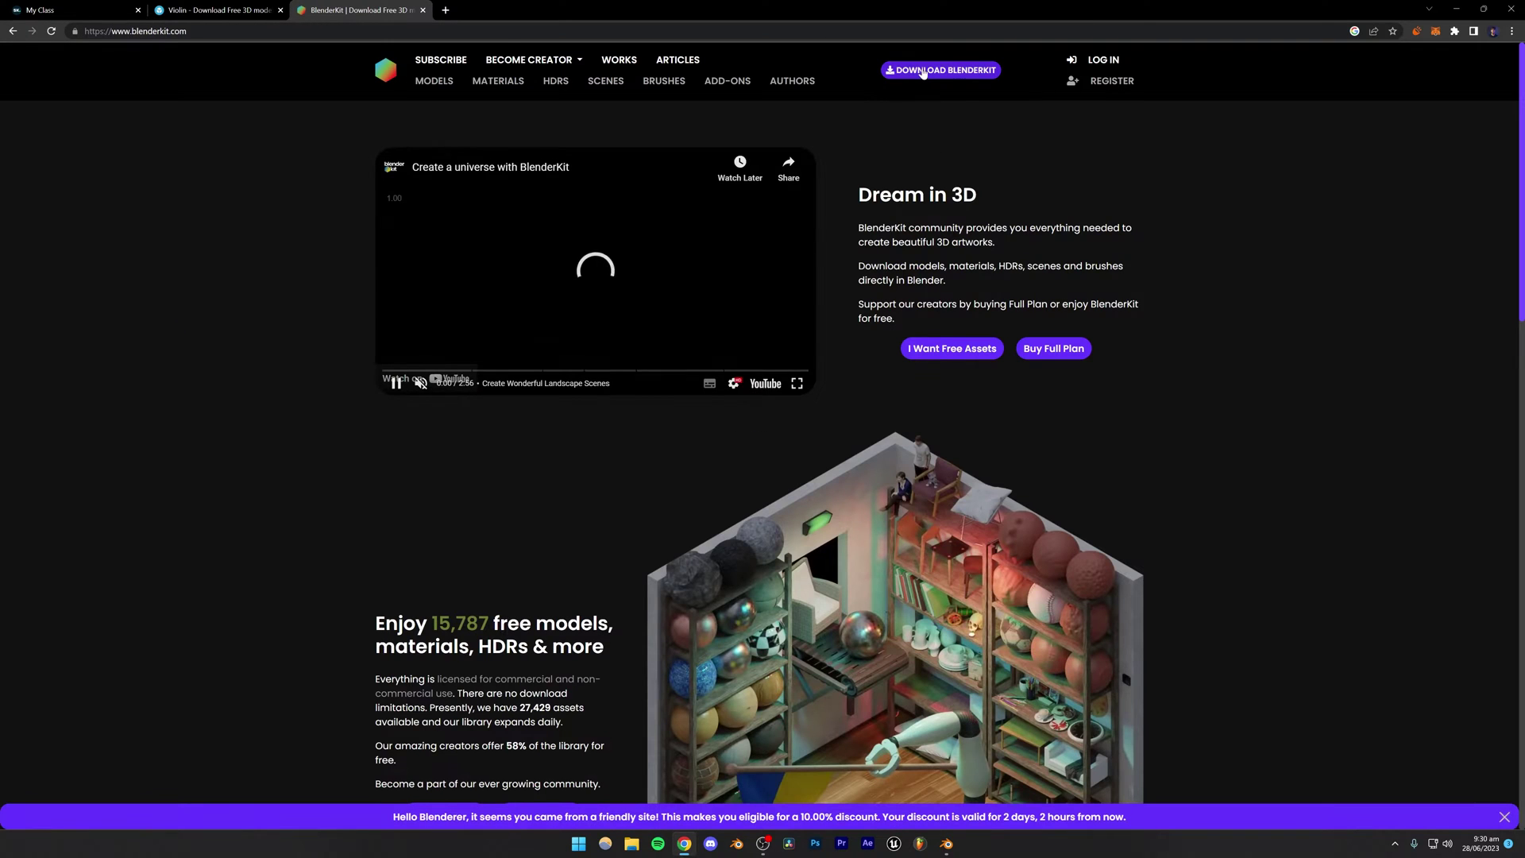
left_click(923, 71)
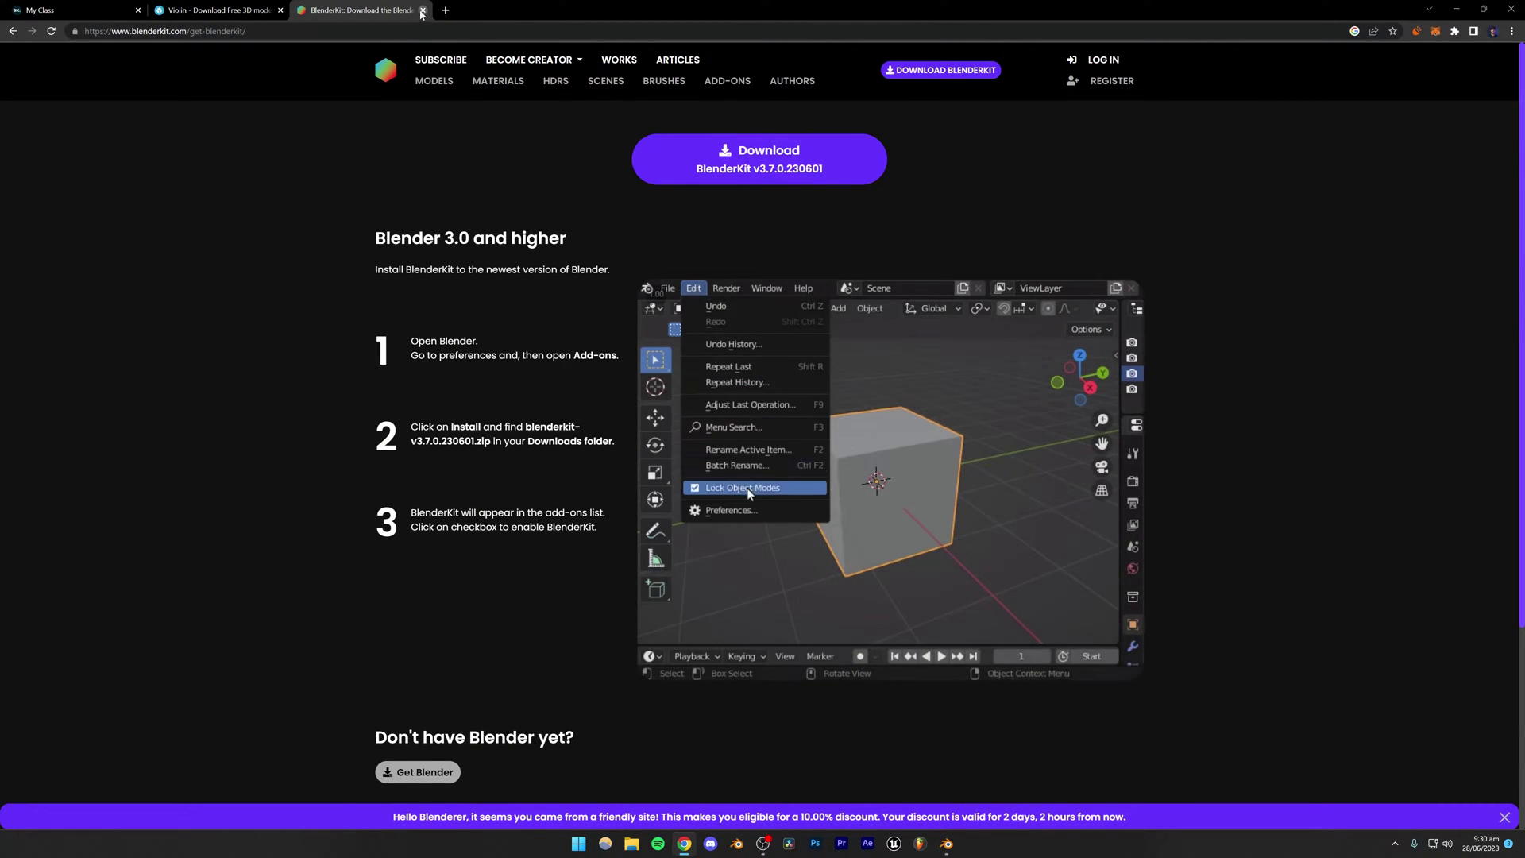
key("ctrl+w")
Browse the Sketchfab shoe results limited to downloadable models.
mouse_move(946, 850)
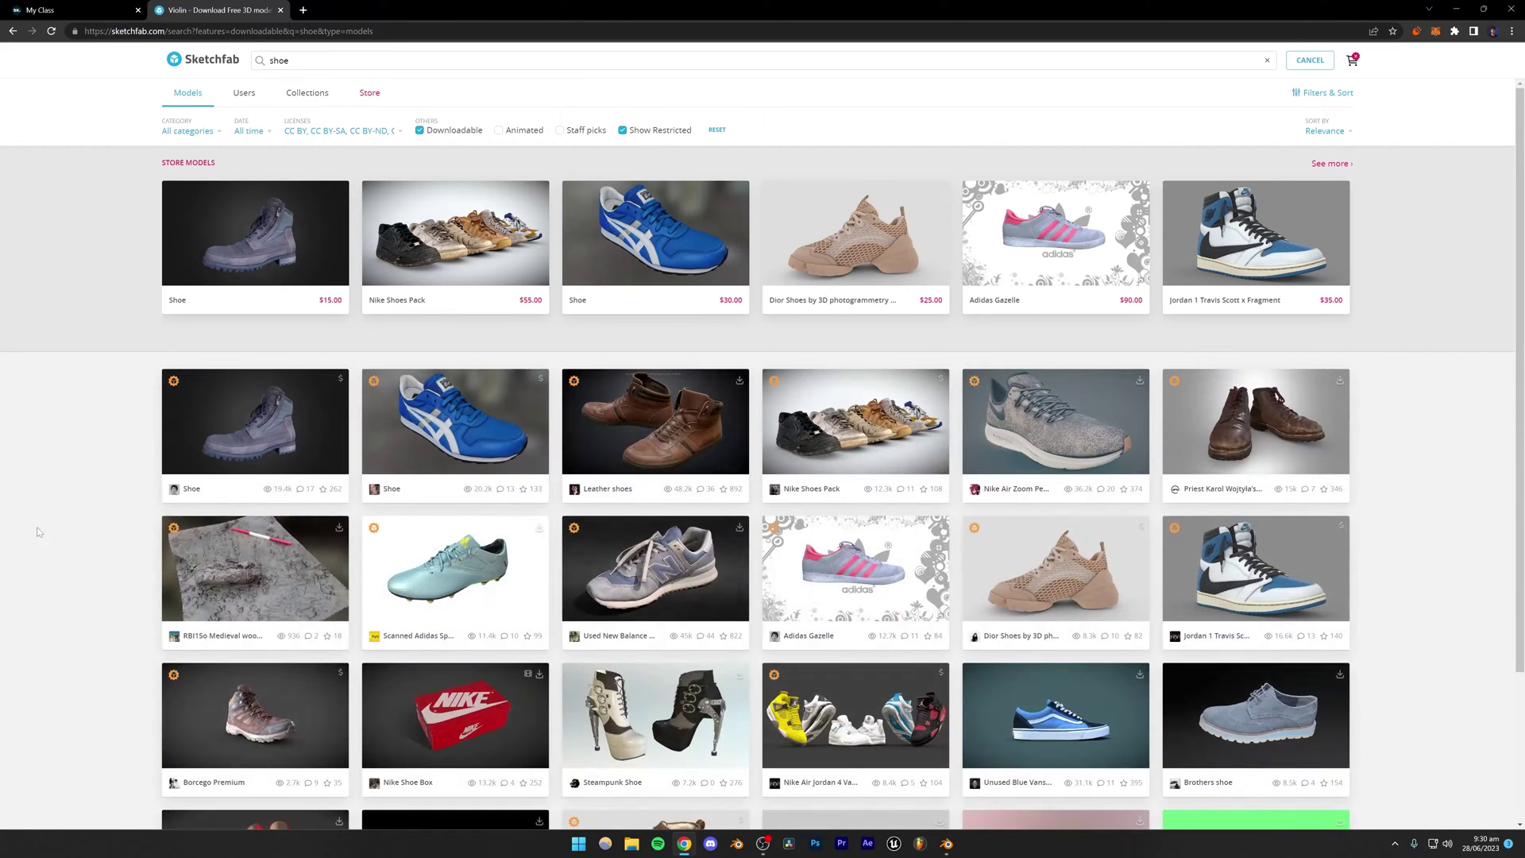
scroll(47, 535, "down", 1)
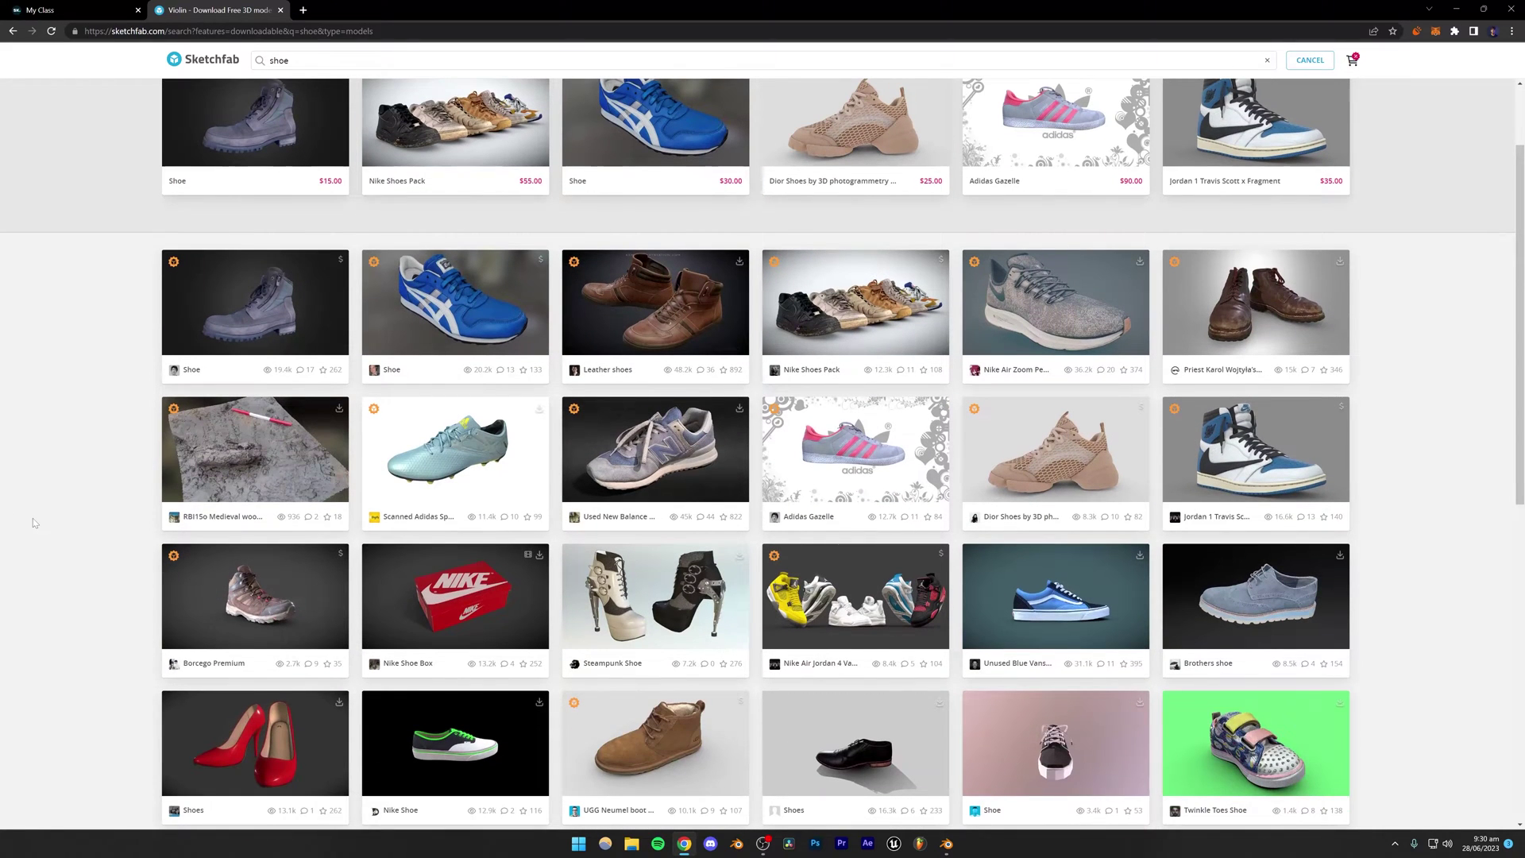
scroll(31, 517, "down", 1)
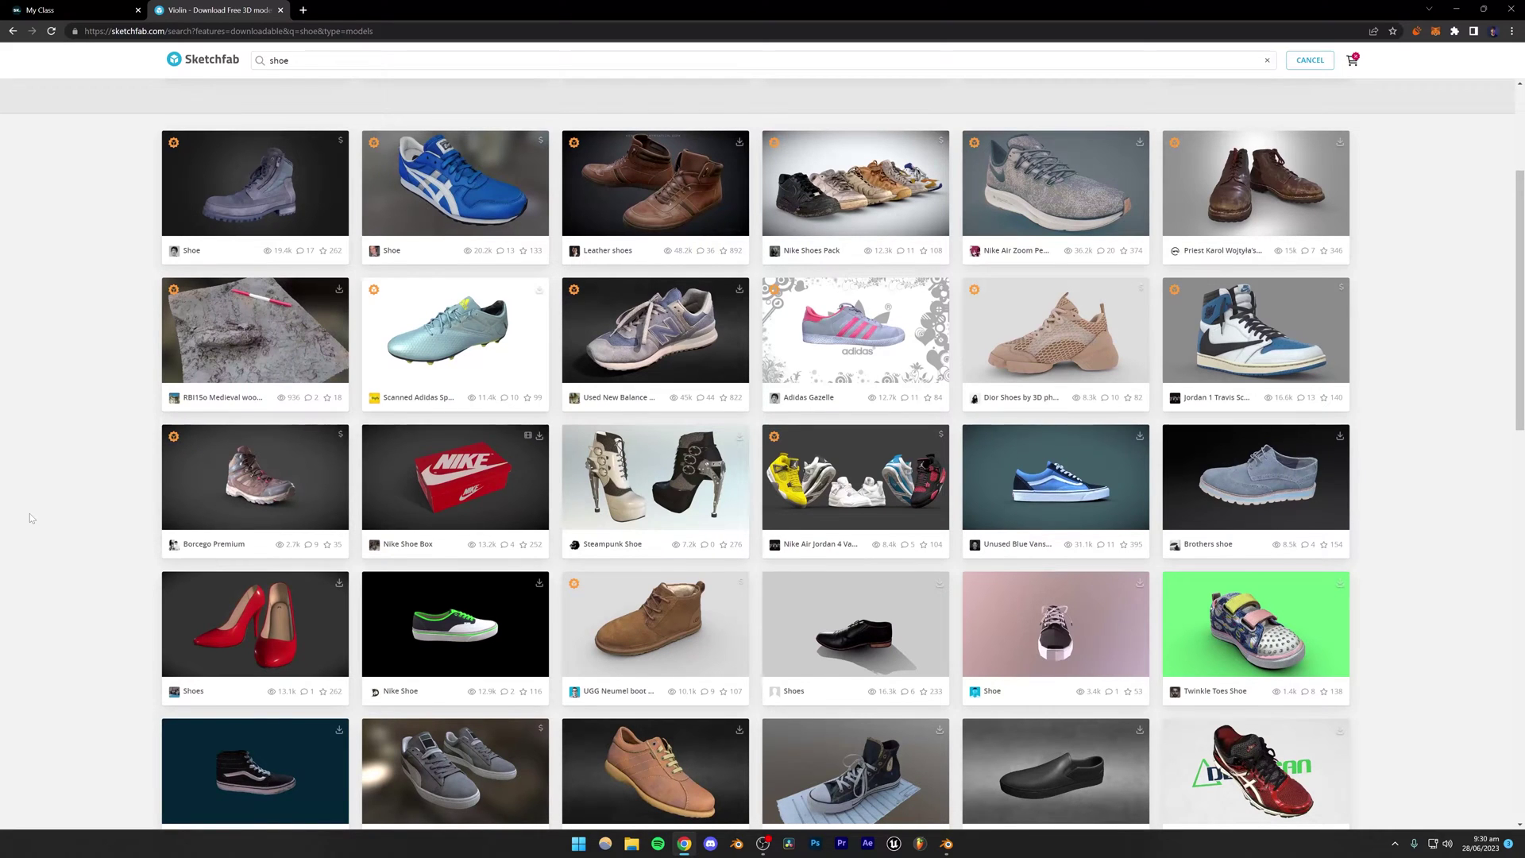
scroll(30, 516, "down", 3)
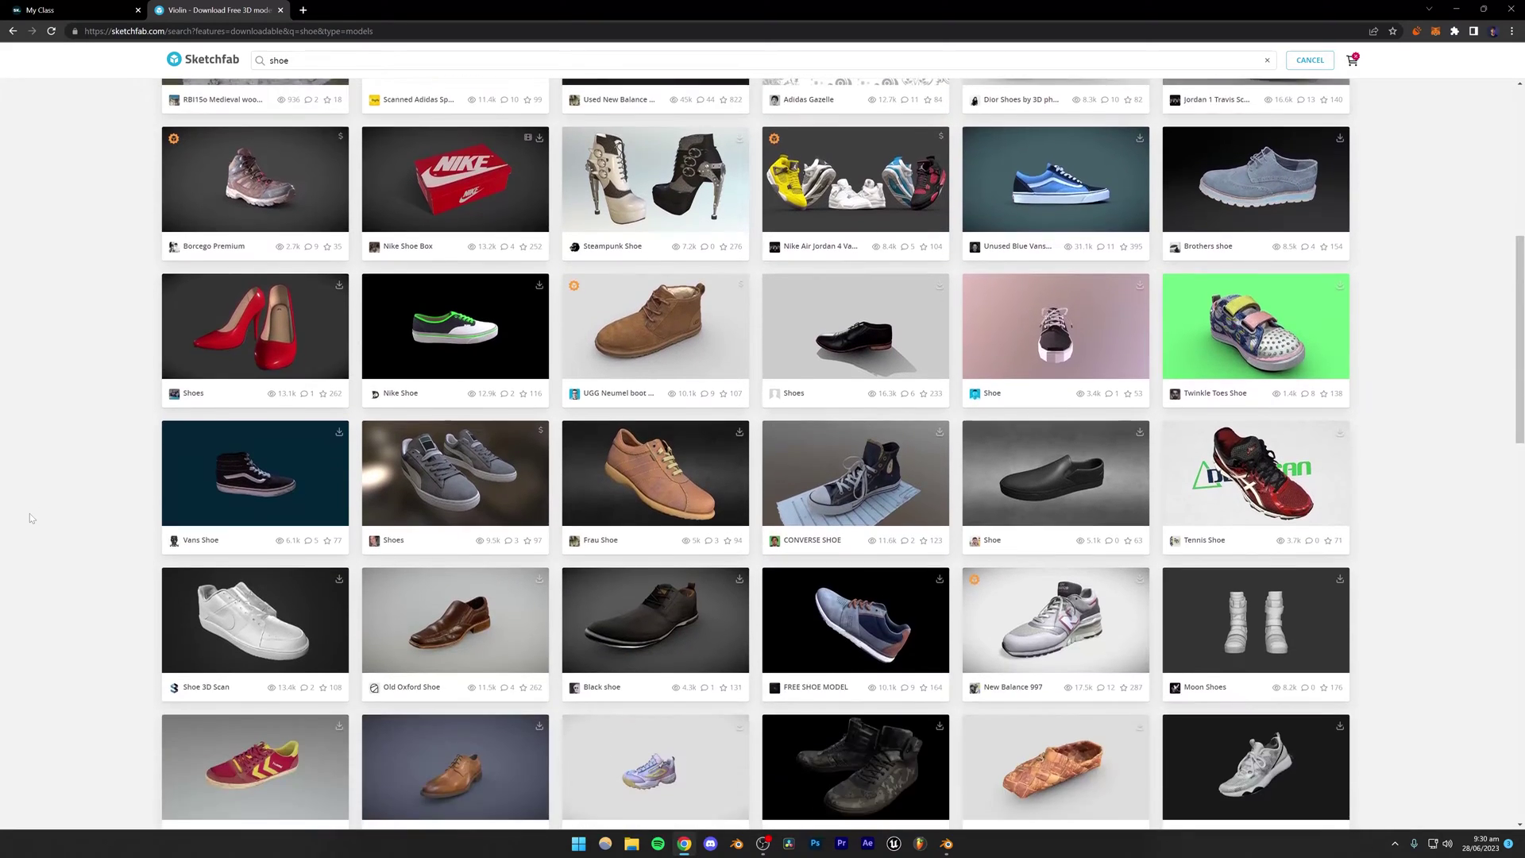
scroll(30, 516, "down", 3)
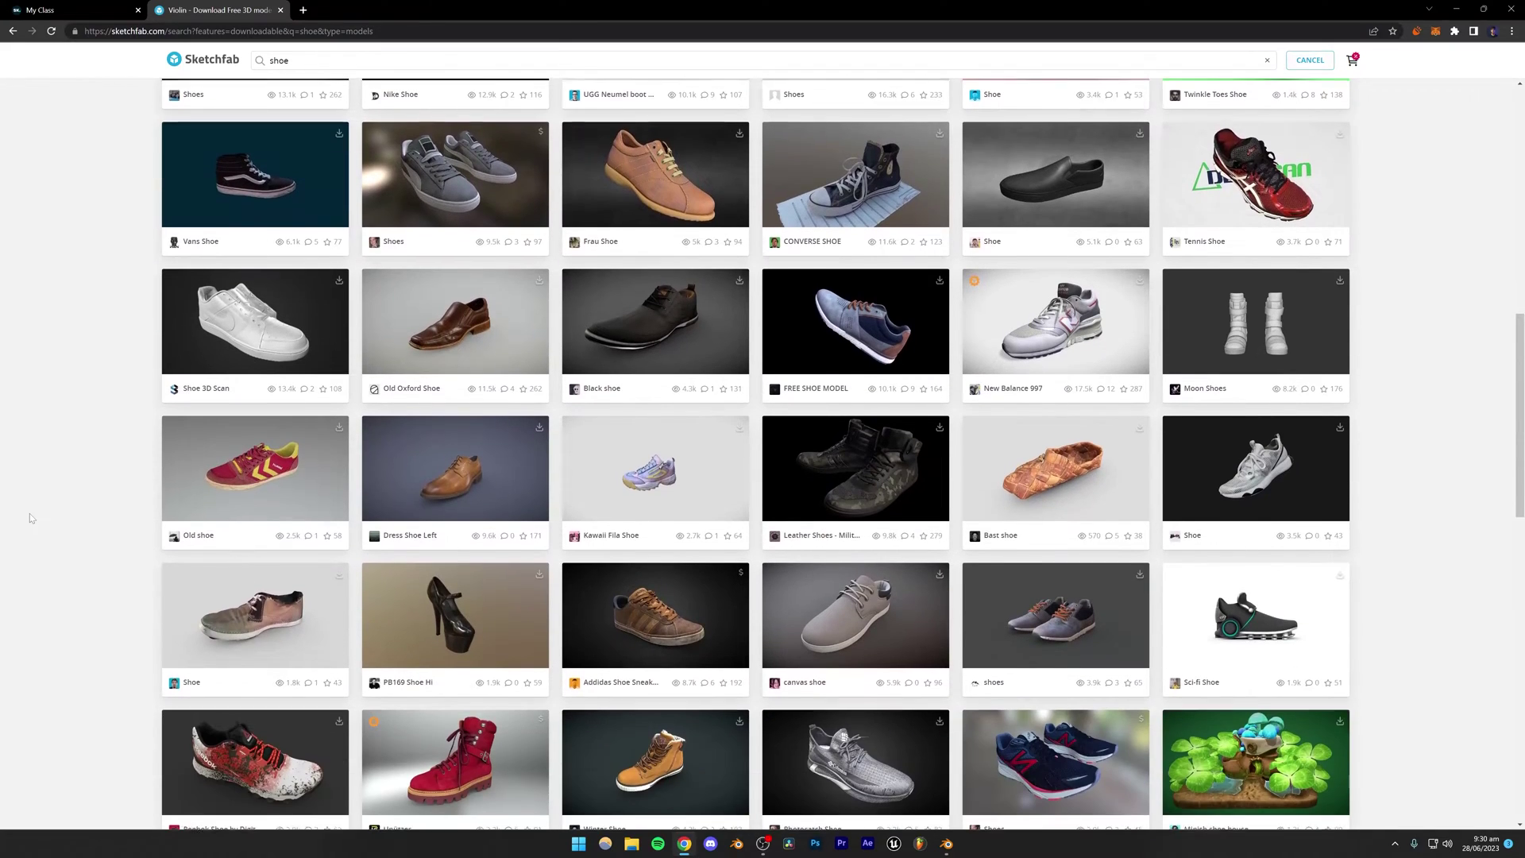
scroll(31, 513, "down", 4)
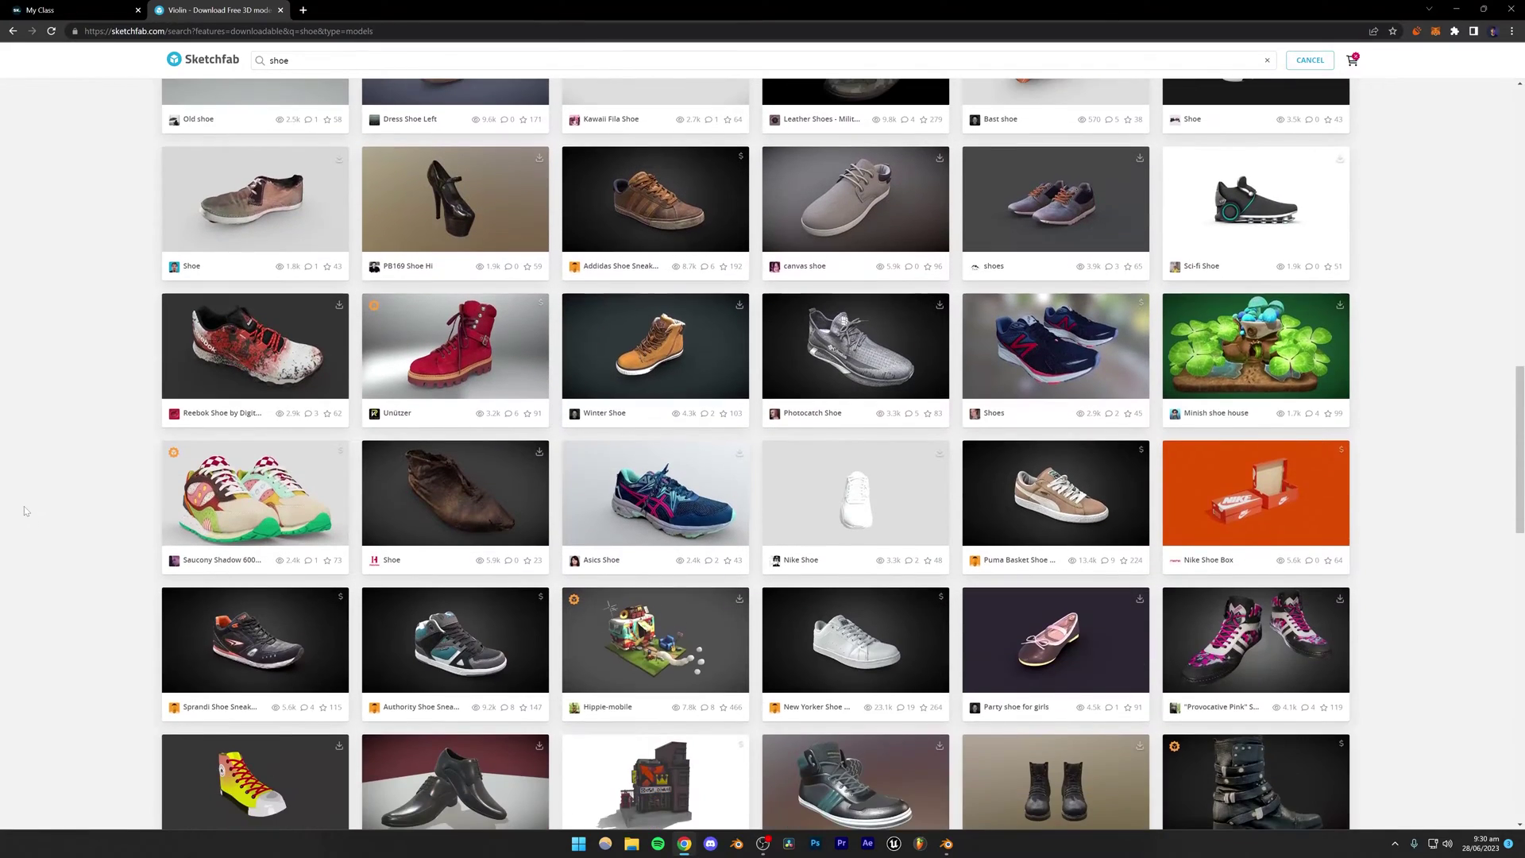
Search the downloadable Sketchfab models for "jordan" and browse the results.
key("Home")
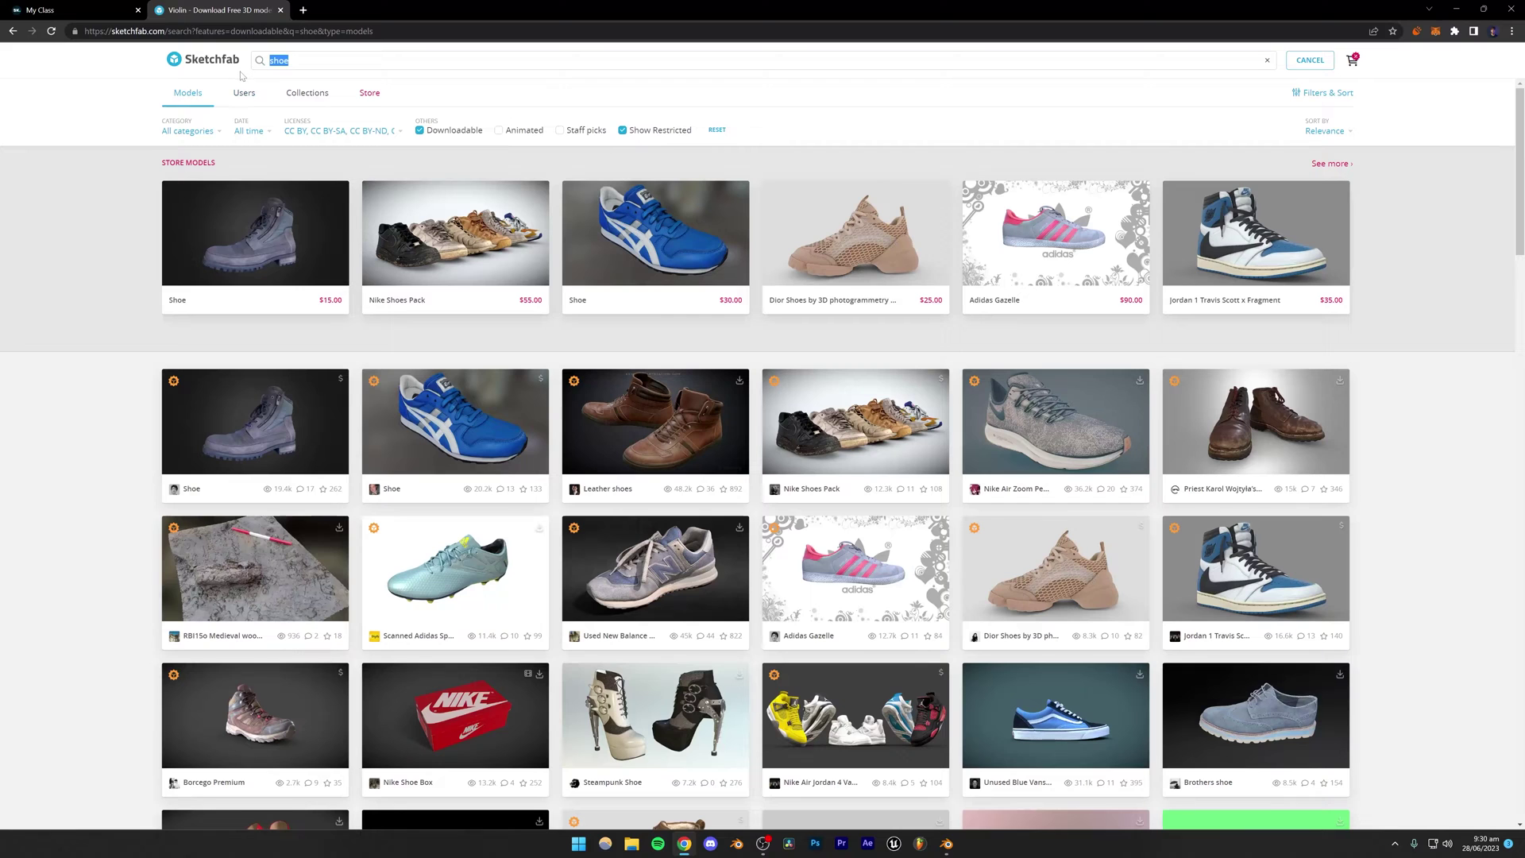
key("Return")
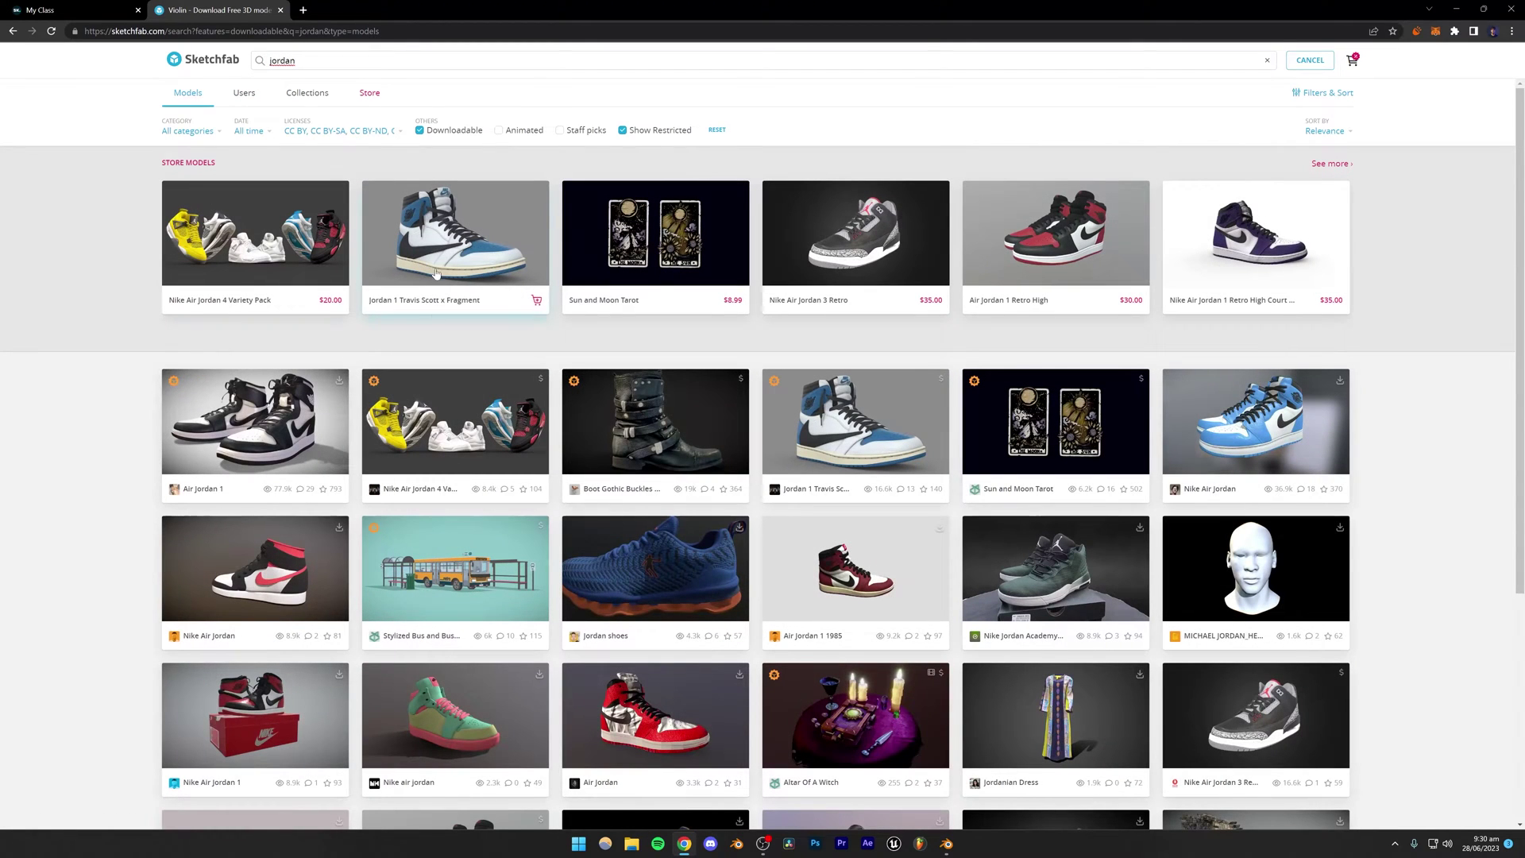
scroll(225, 520, "down", 1)
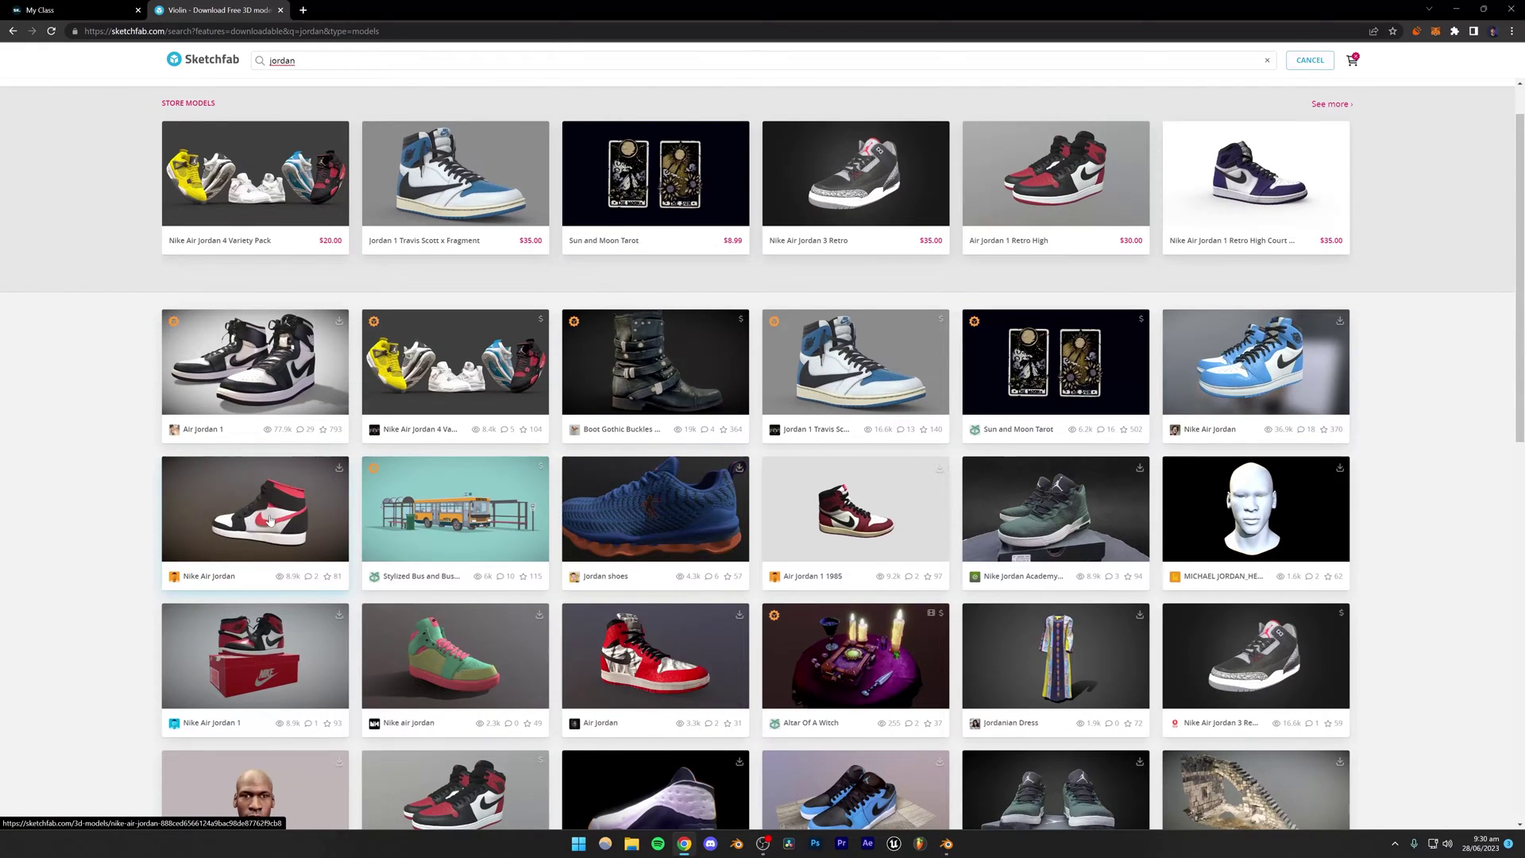
scroll(268, 520, "down", 2)
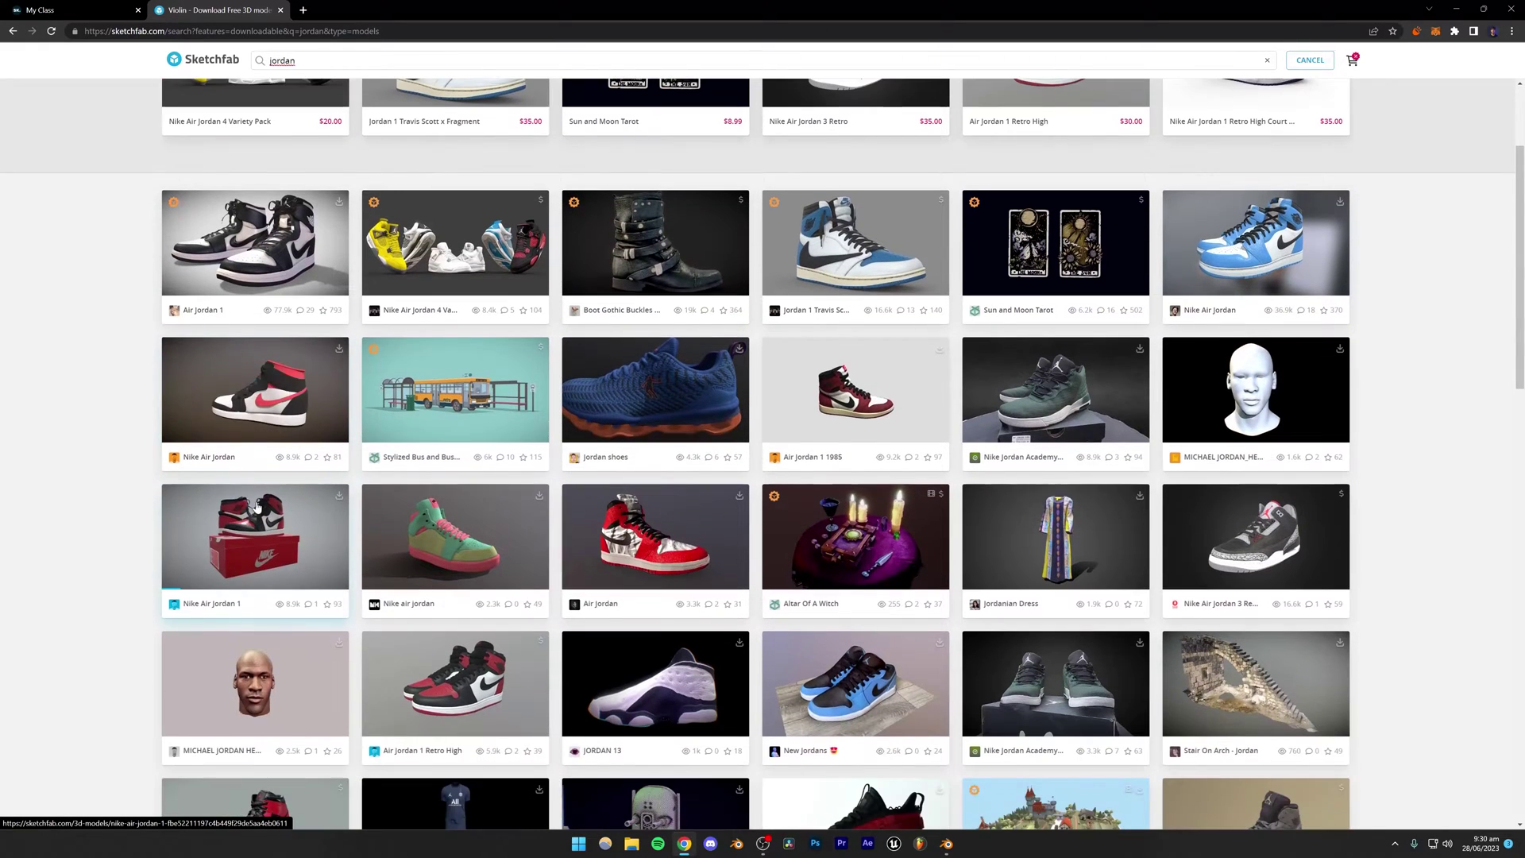
scroll(258, 507, "down", 2)
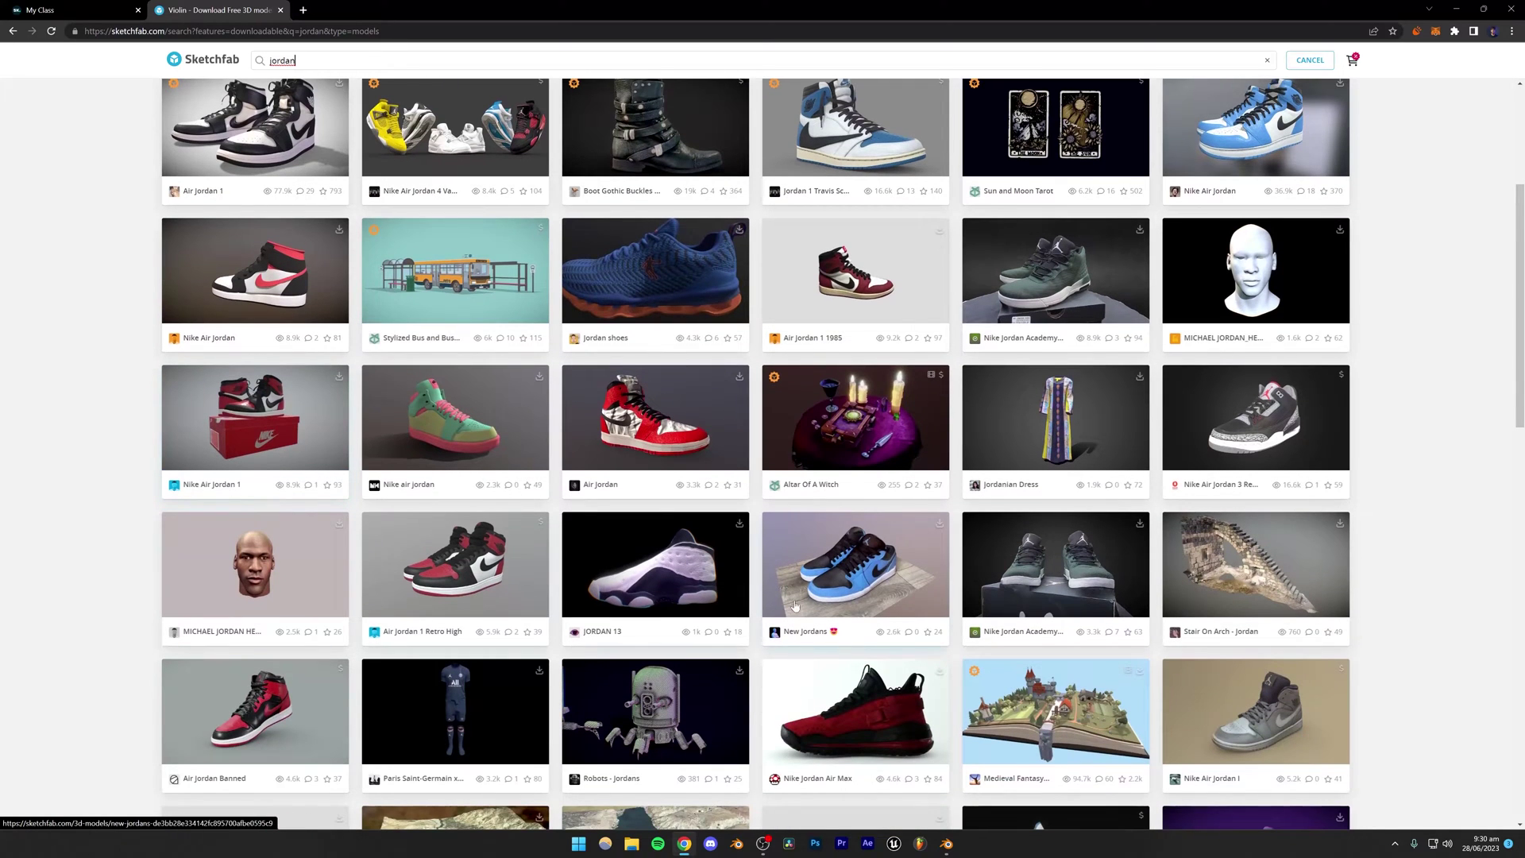
Open the "New Jordans" model in a separate tab, look at its page and return to the search results.
middle_click(846, 564)
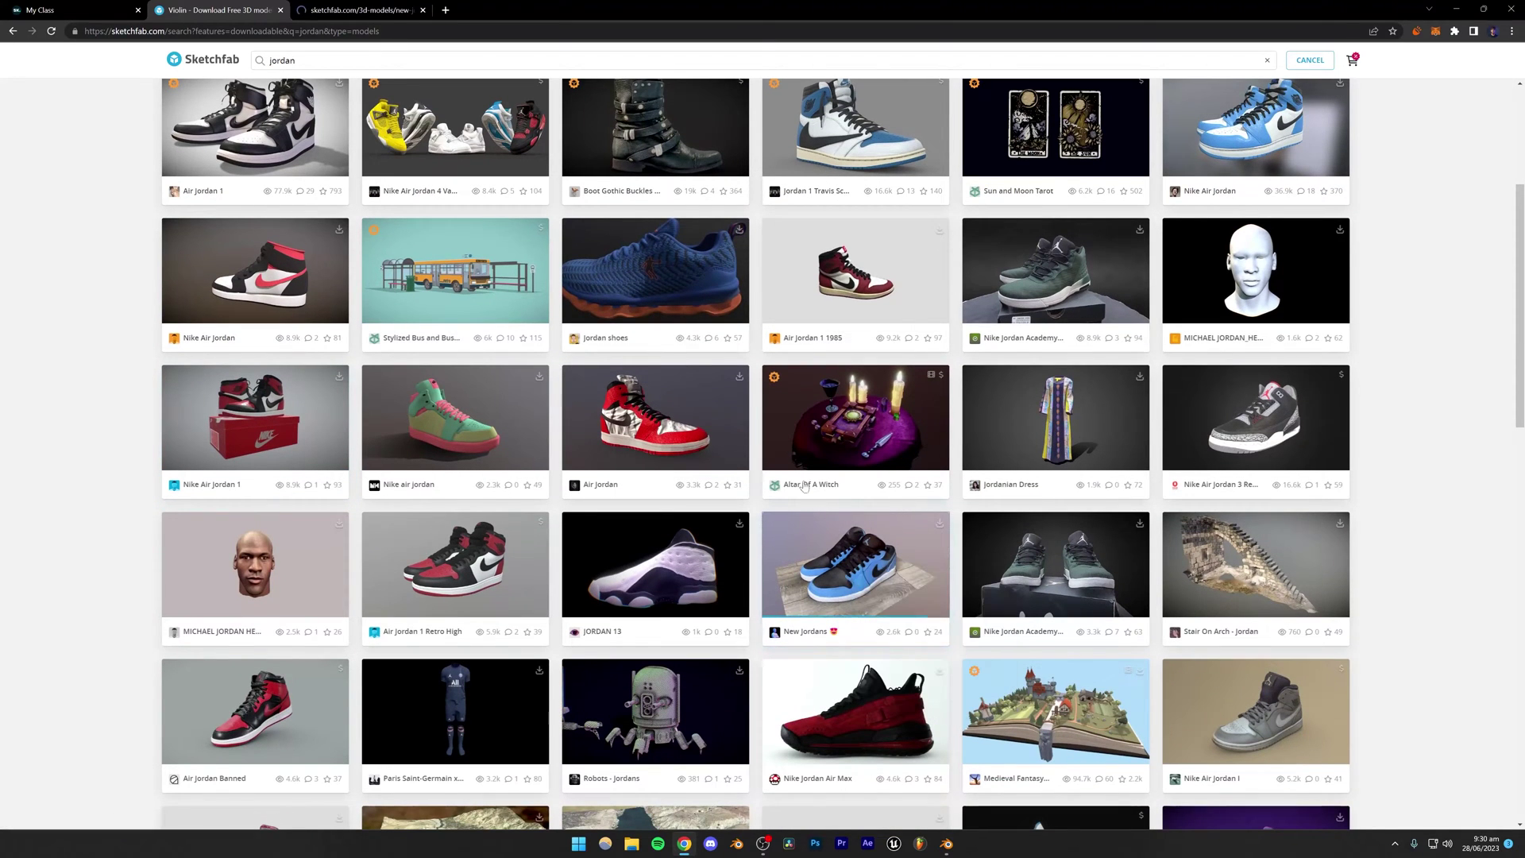
scroll(804, 486, "down", 5)
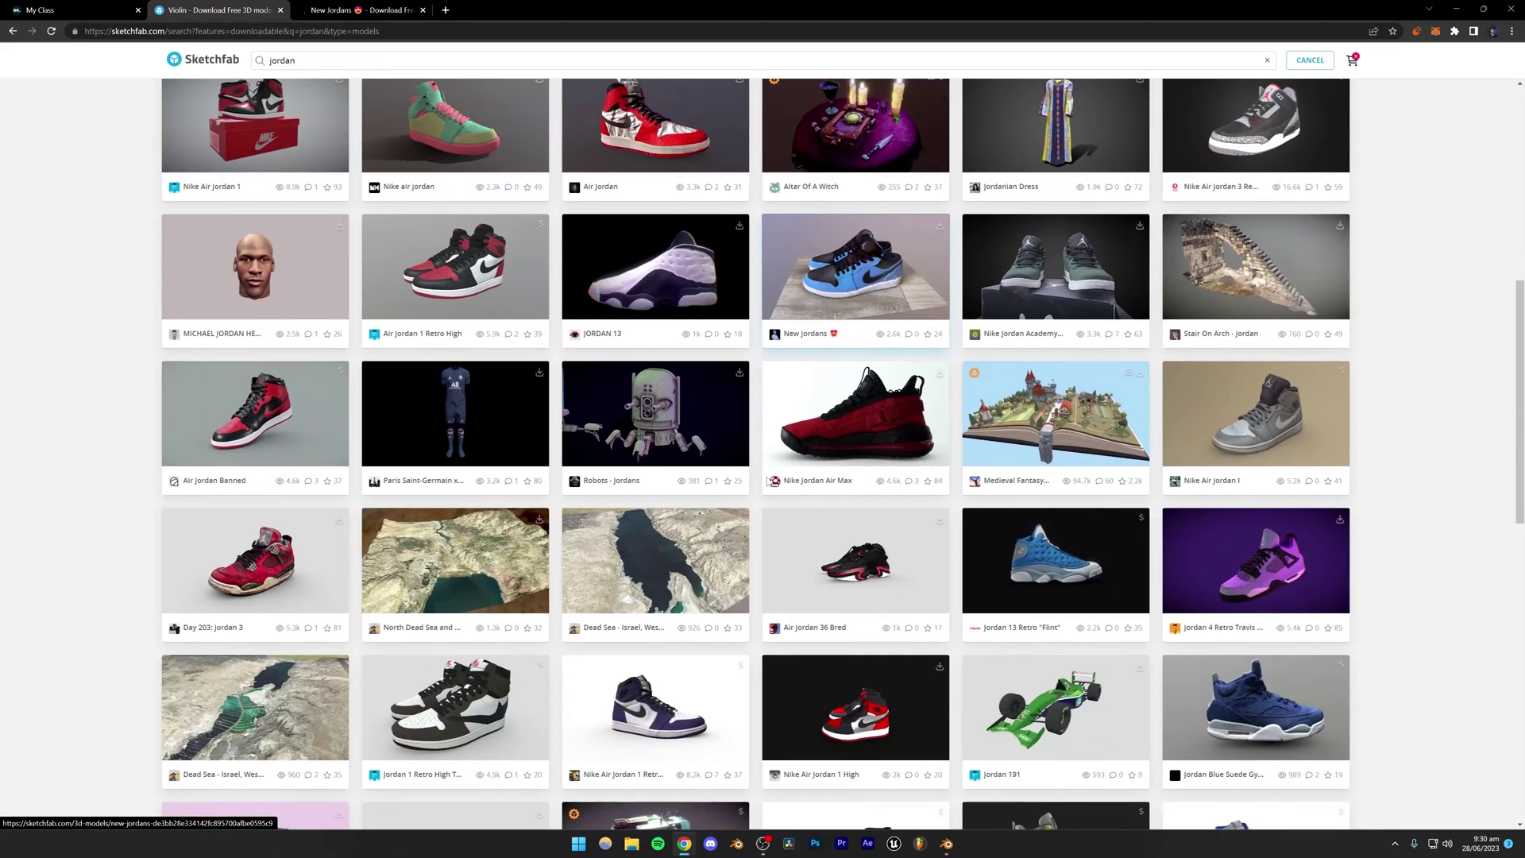
scroll(368, 402, "down", 2)
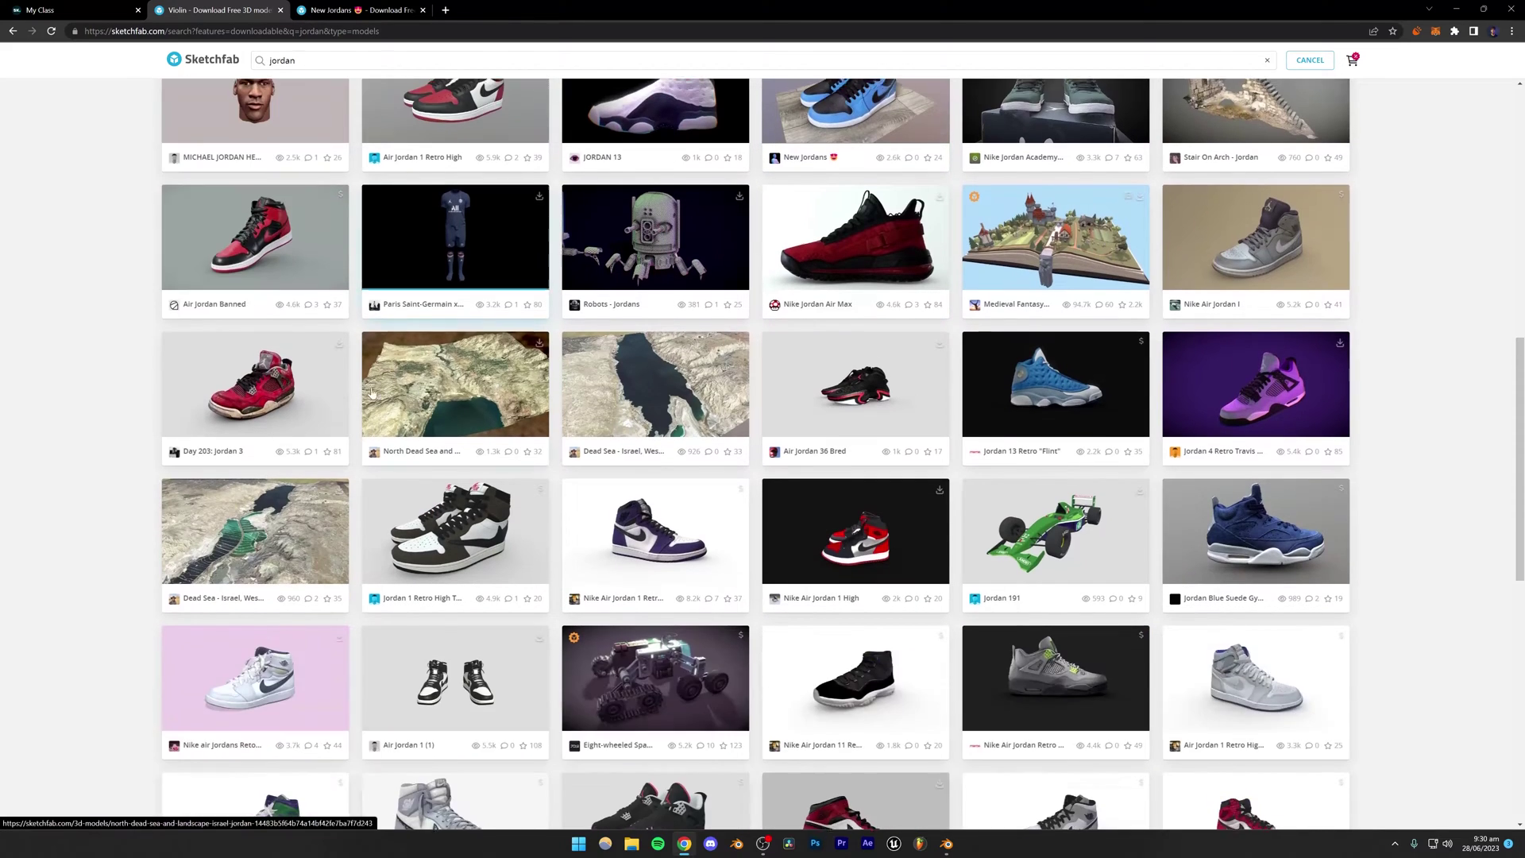
key("ctrl+Tab")
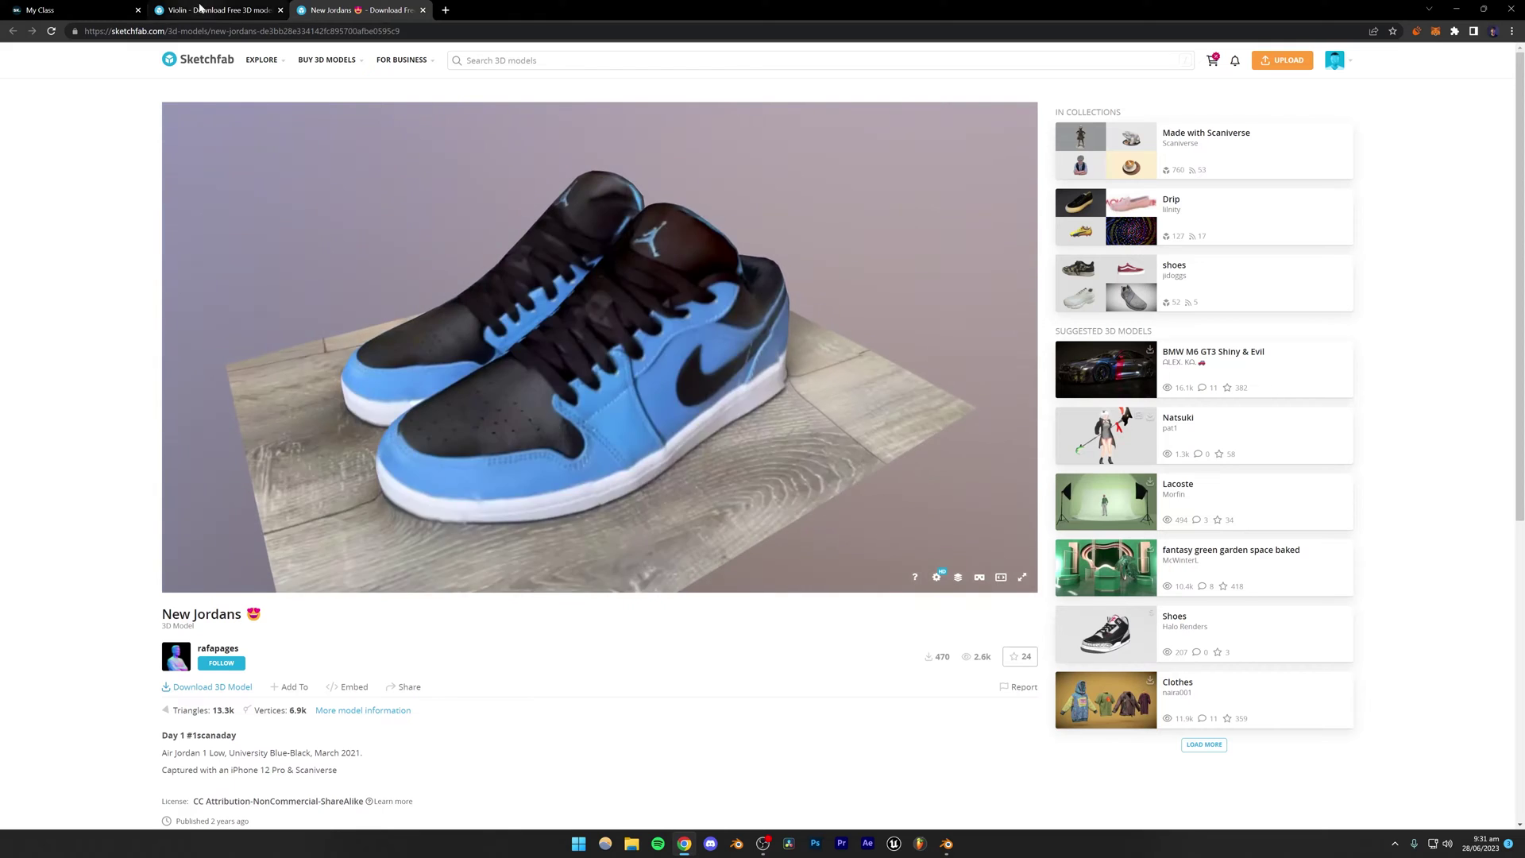
key("ctrl+shift+Tab")
Find the "Air Jordan 1 (2)" model among the "jordan" results and open it in a new tab.
scroll(264, 442, "down", 3)
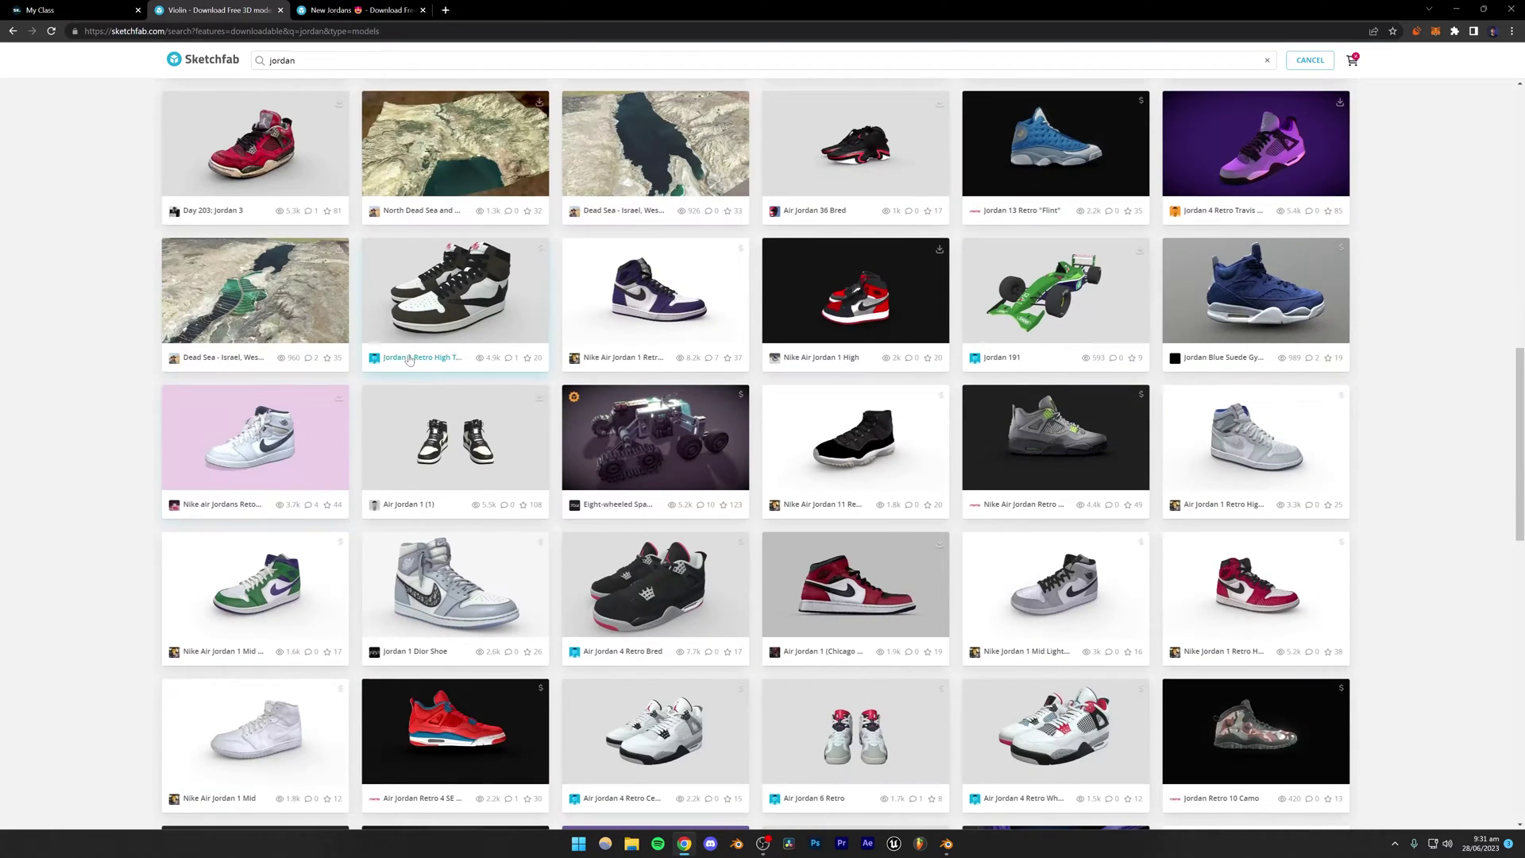
scroll(409, 359, "down", 3)
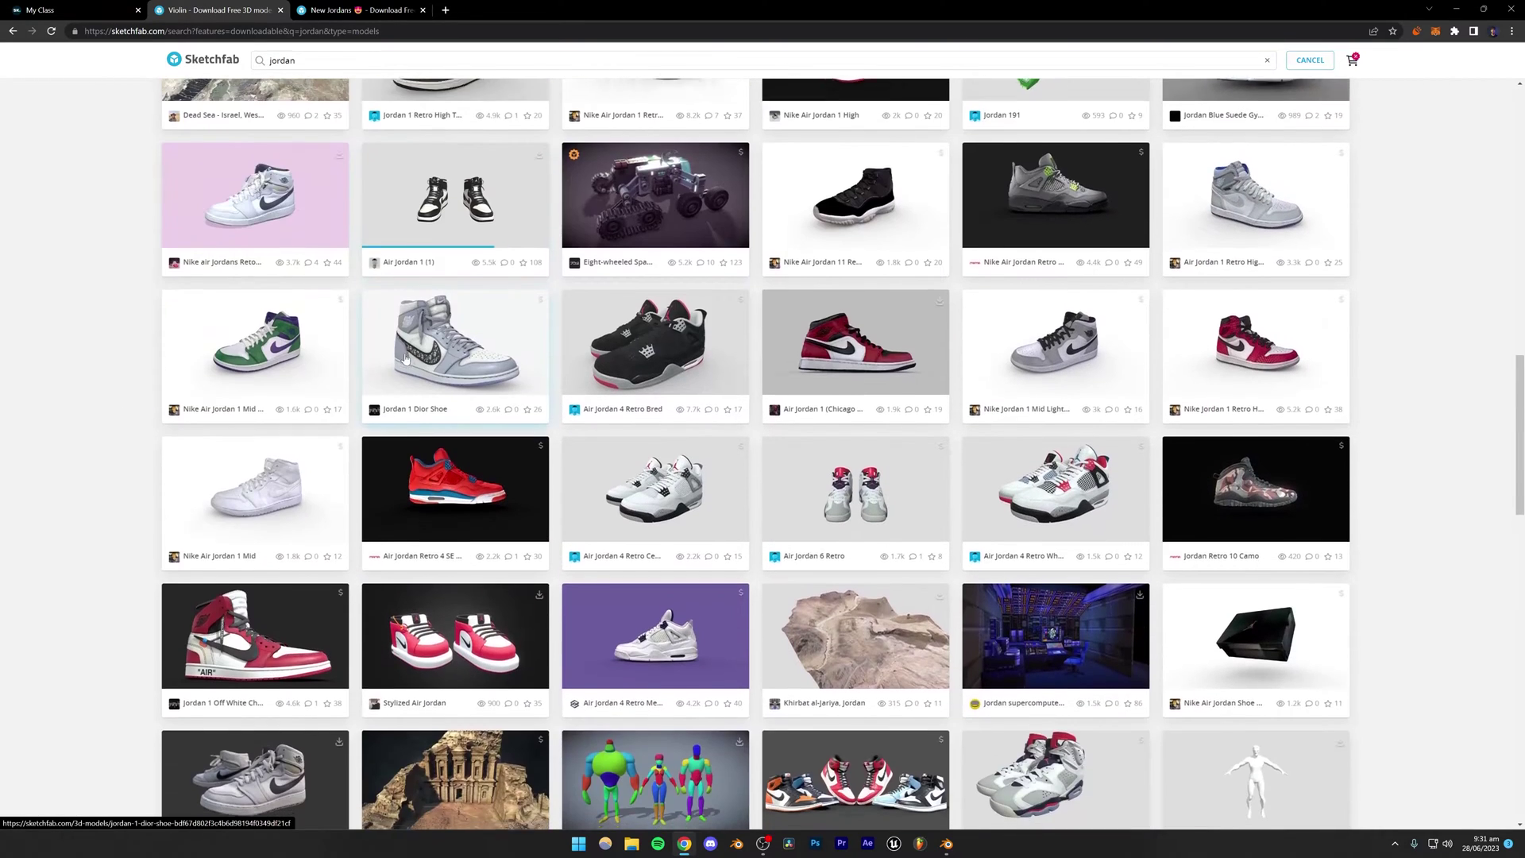
scroll(405, 360, "down", 2)
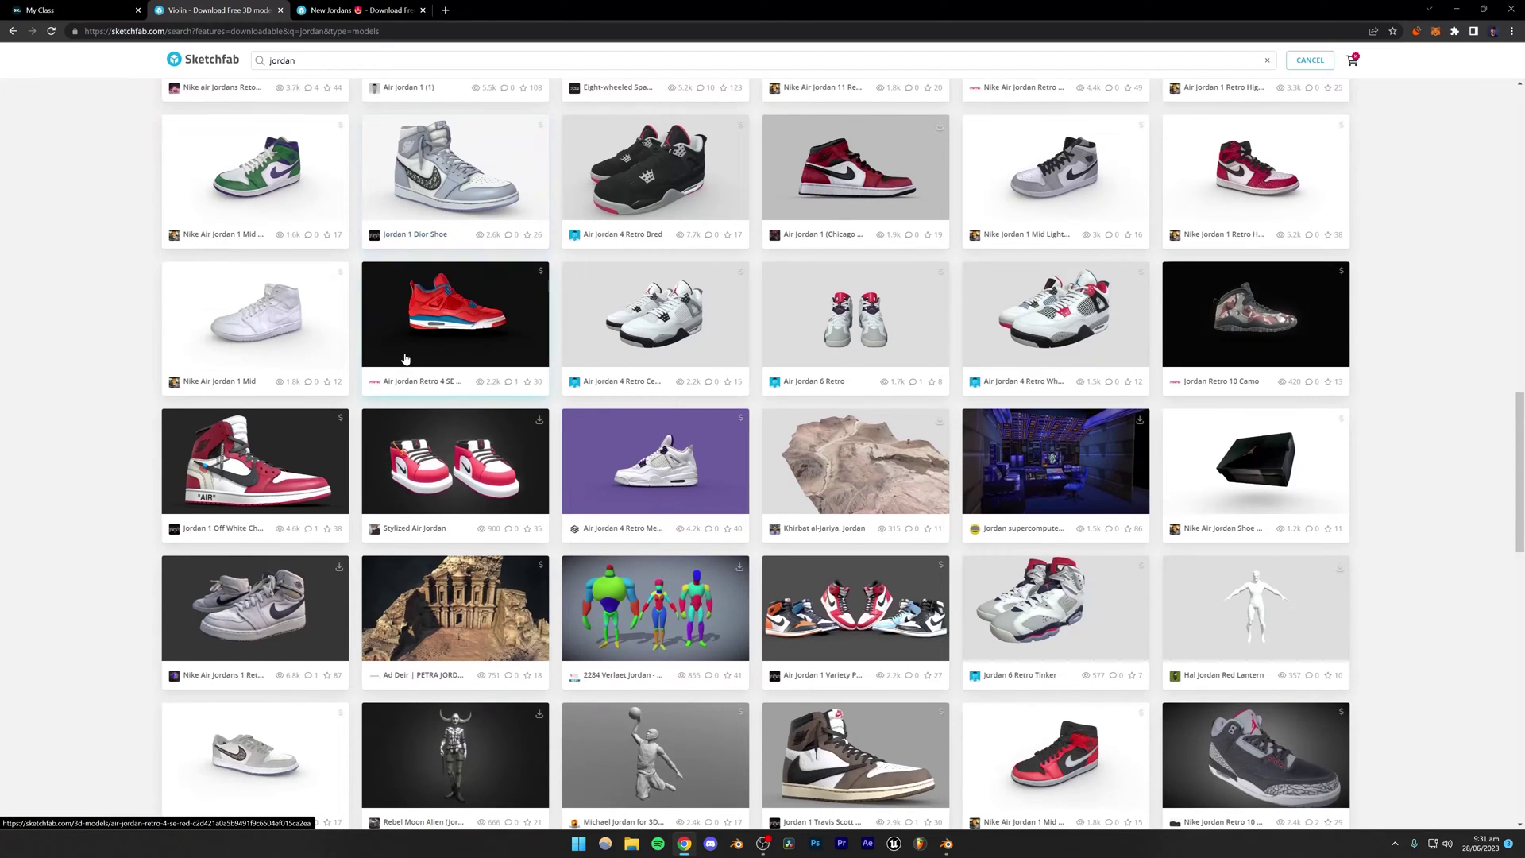
scroll(405, 359, "down", 1)
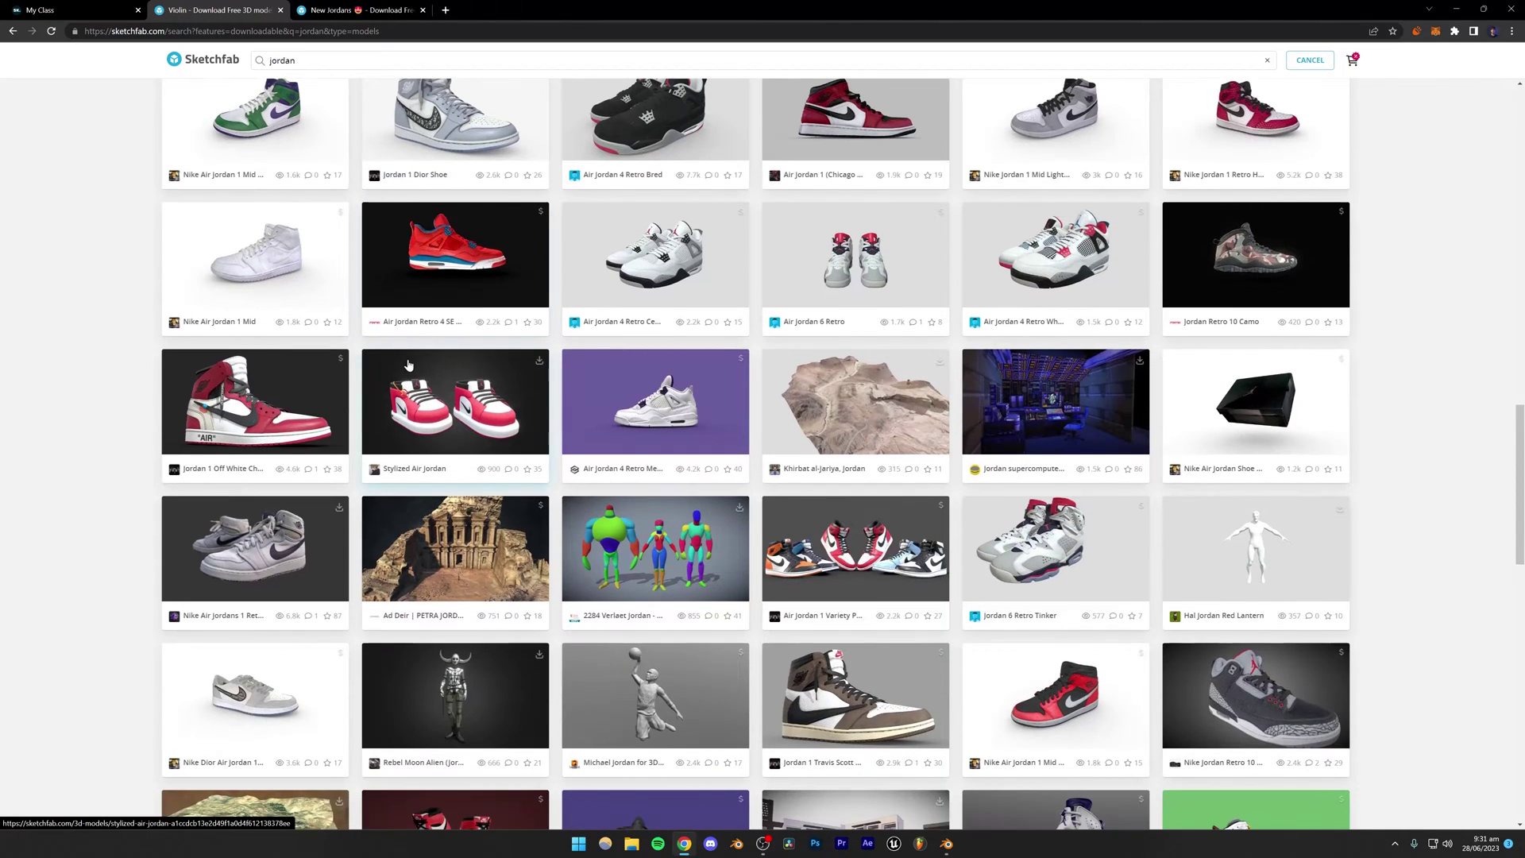
scroll(410, 365, "down", 5)
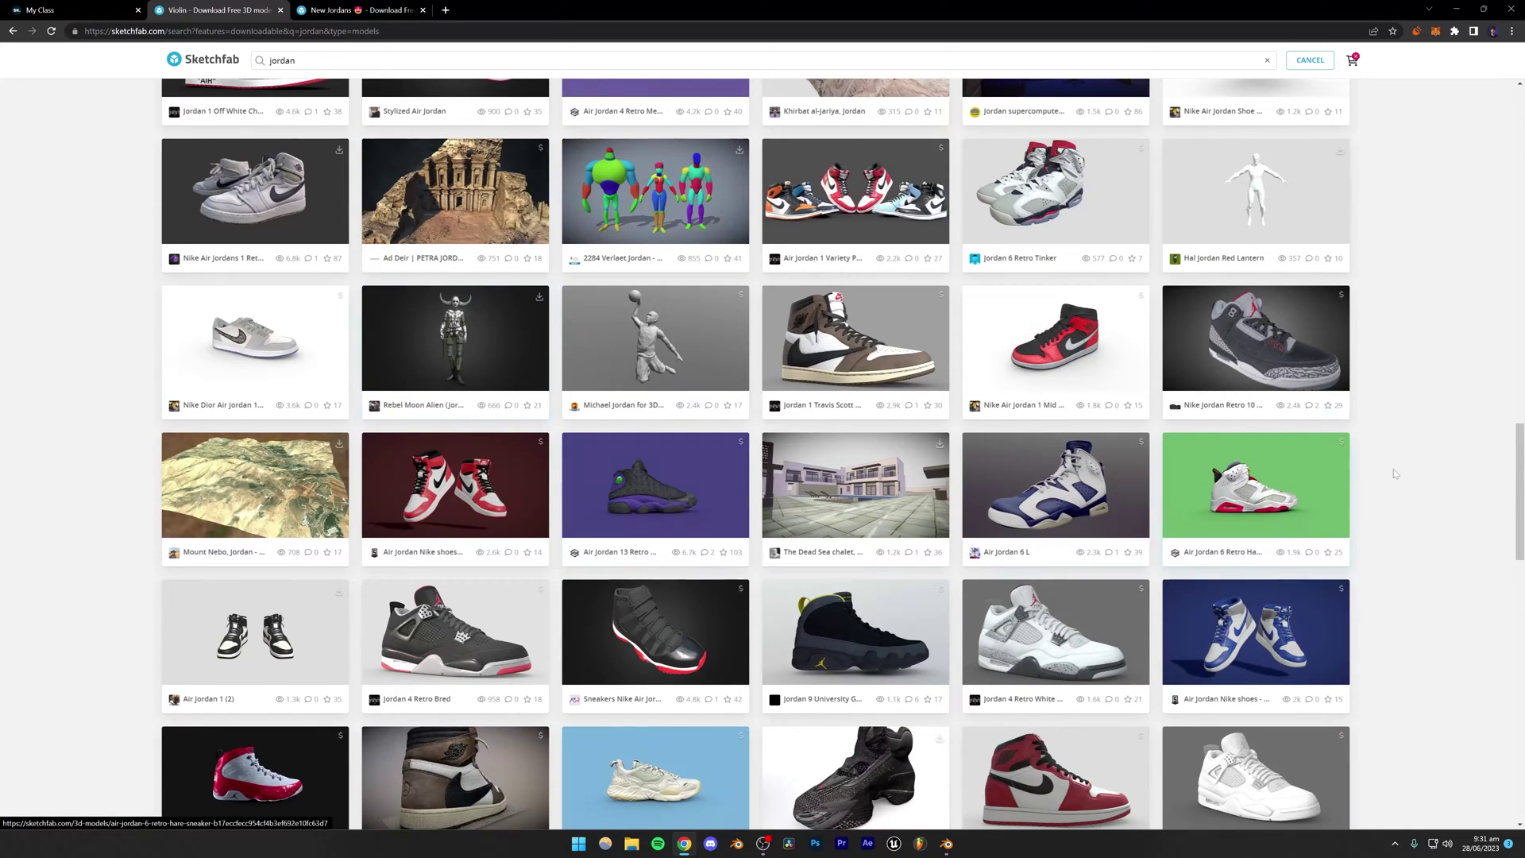
scroll(1425, 470, "down", 2)
right_click(205, 450)
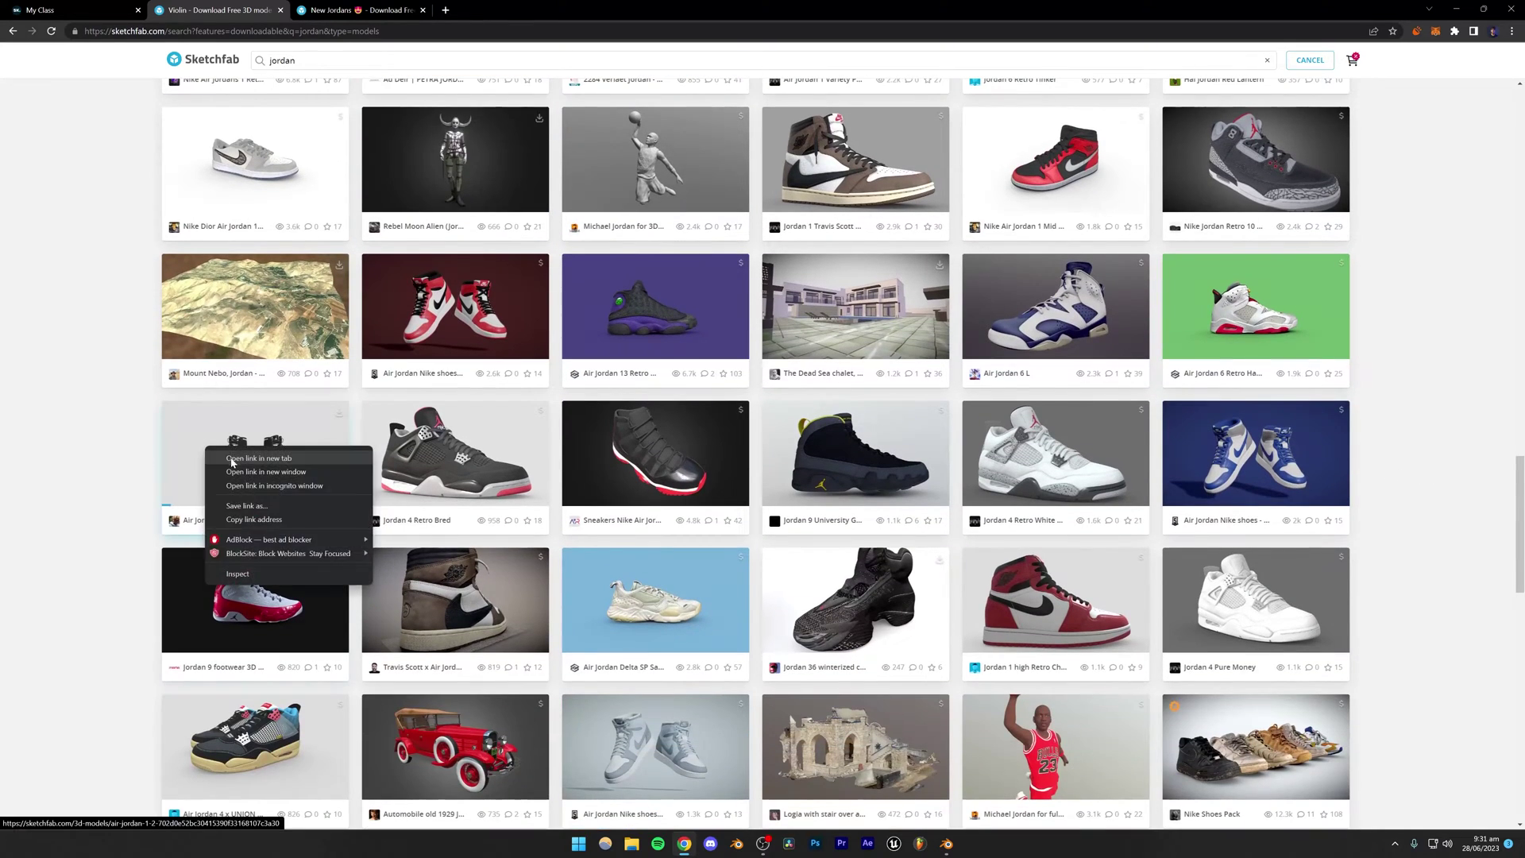
left_click(238, 463)
Inspect the "Air Jordan 1 (2)" model from the side in its page's 3D viewer.
scroll(262, 465, "down", 2)
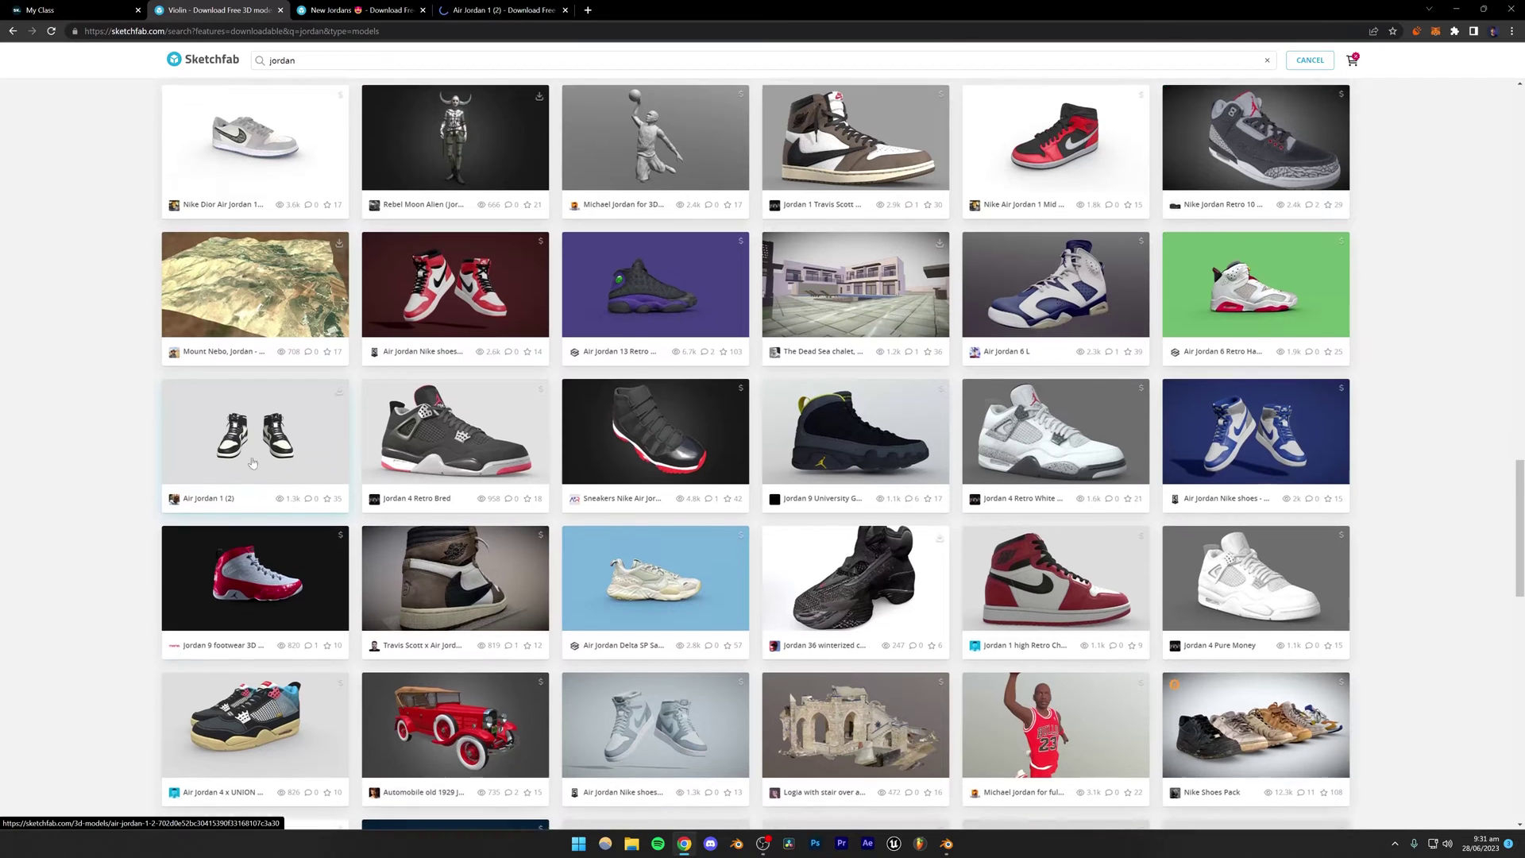
scroll(67, 441, "down", 4)
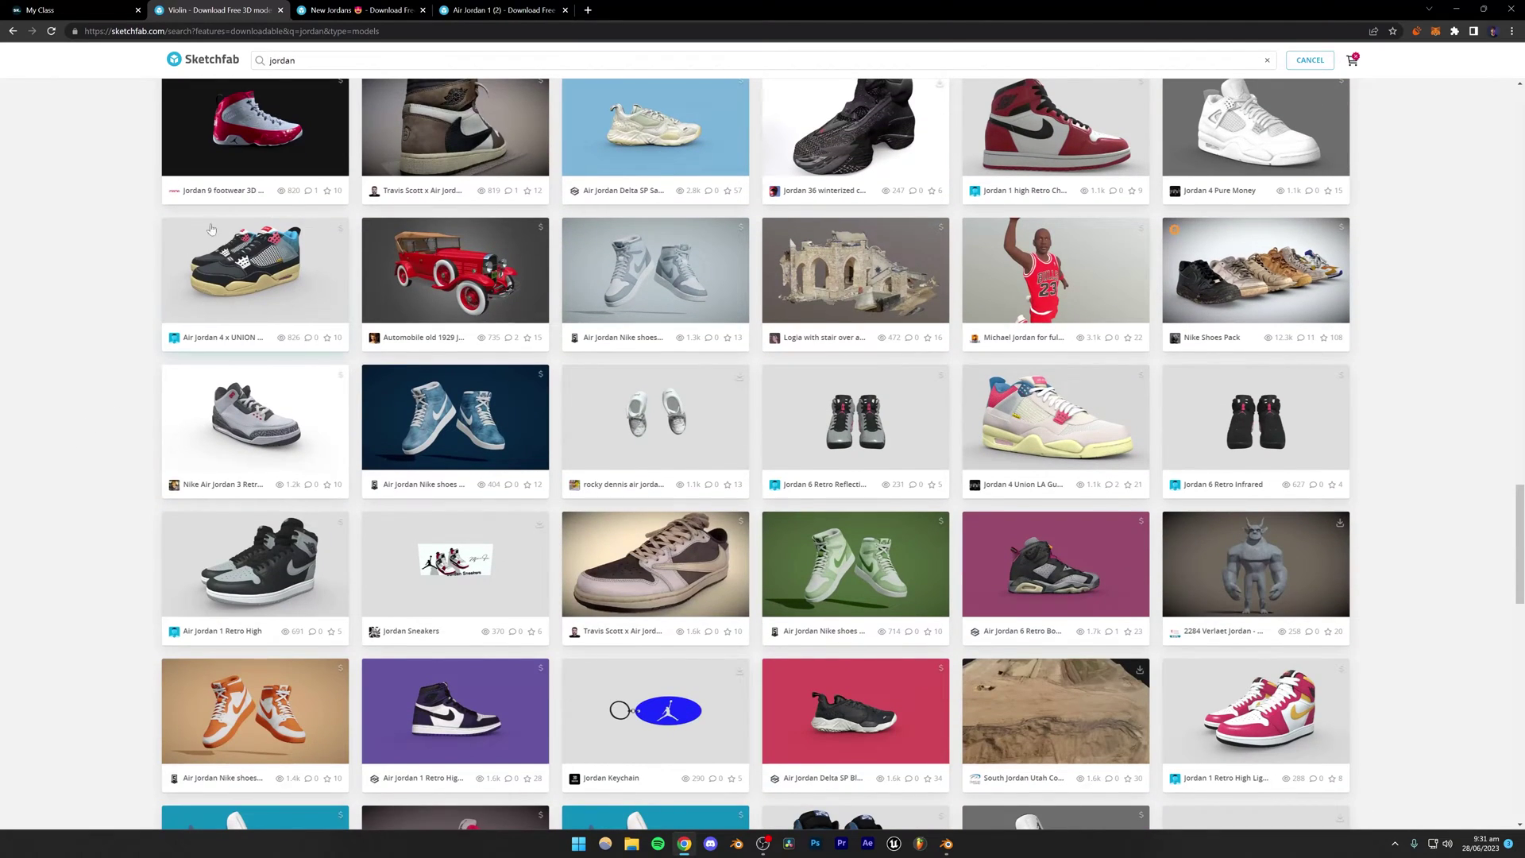
left_click(480, 8)
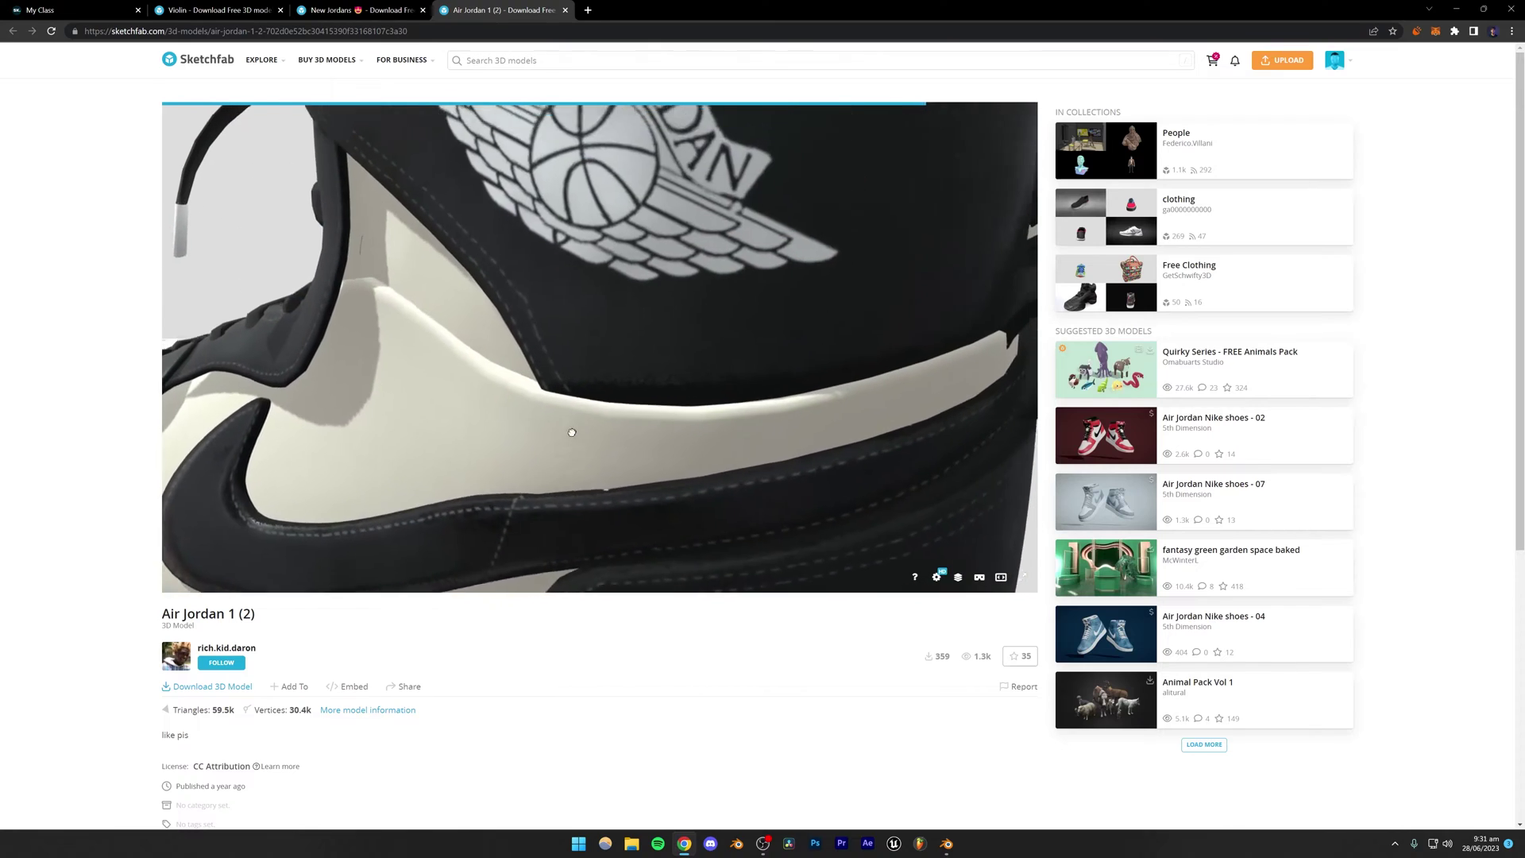
left_click_drag(563, 361, 754, 375)
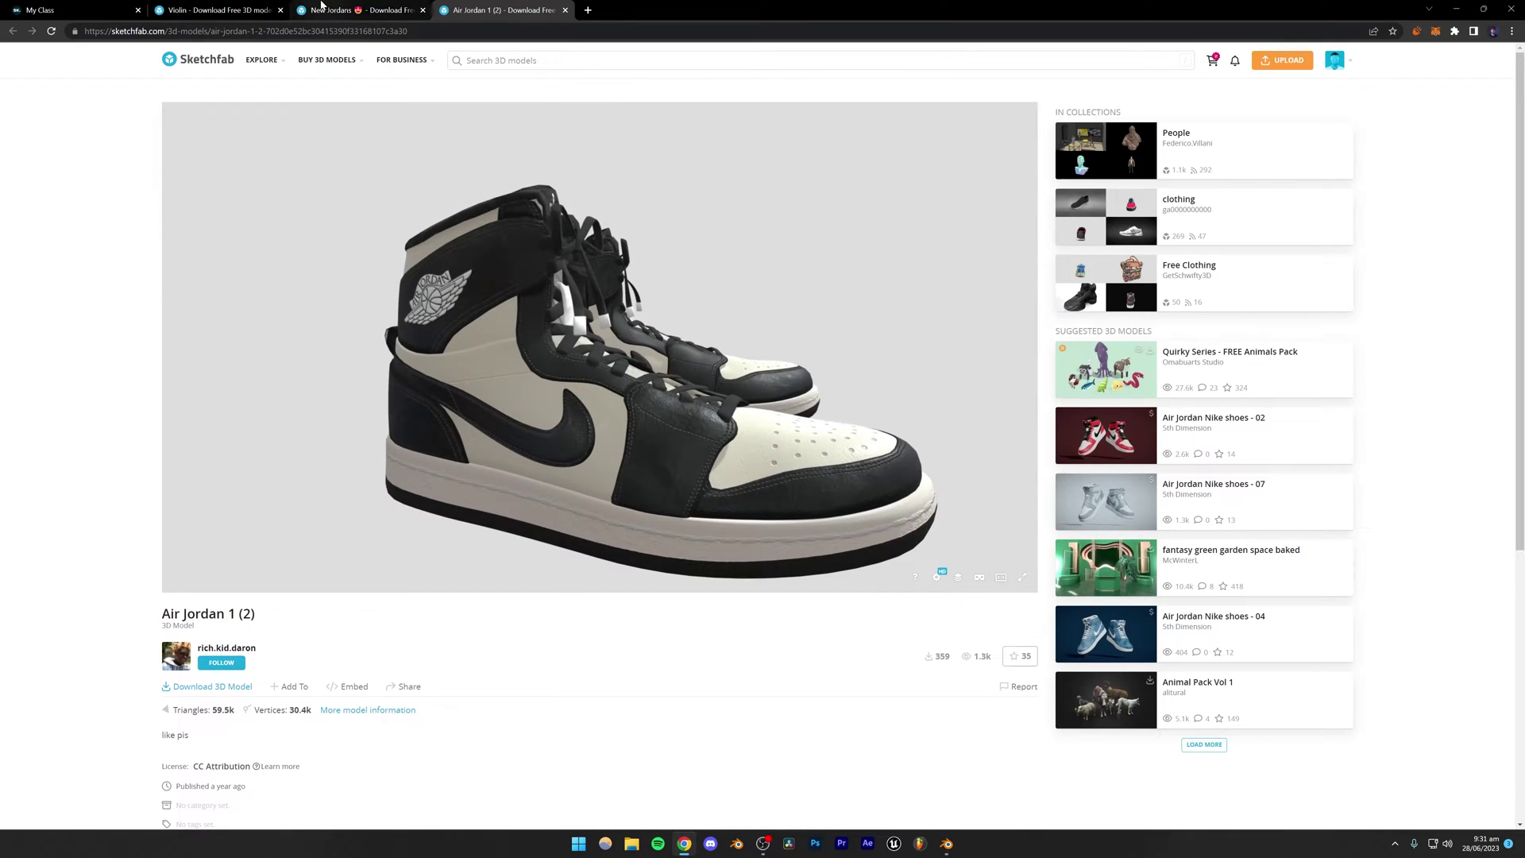
Return to the "jordan" search results and look through more of the sneaker models.
left_click(213, 7)
scroll(25, 479, "down", 3)
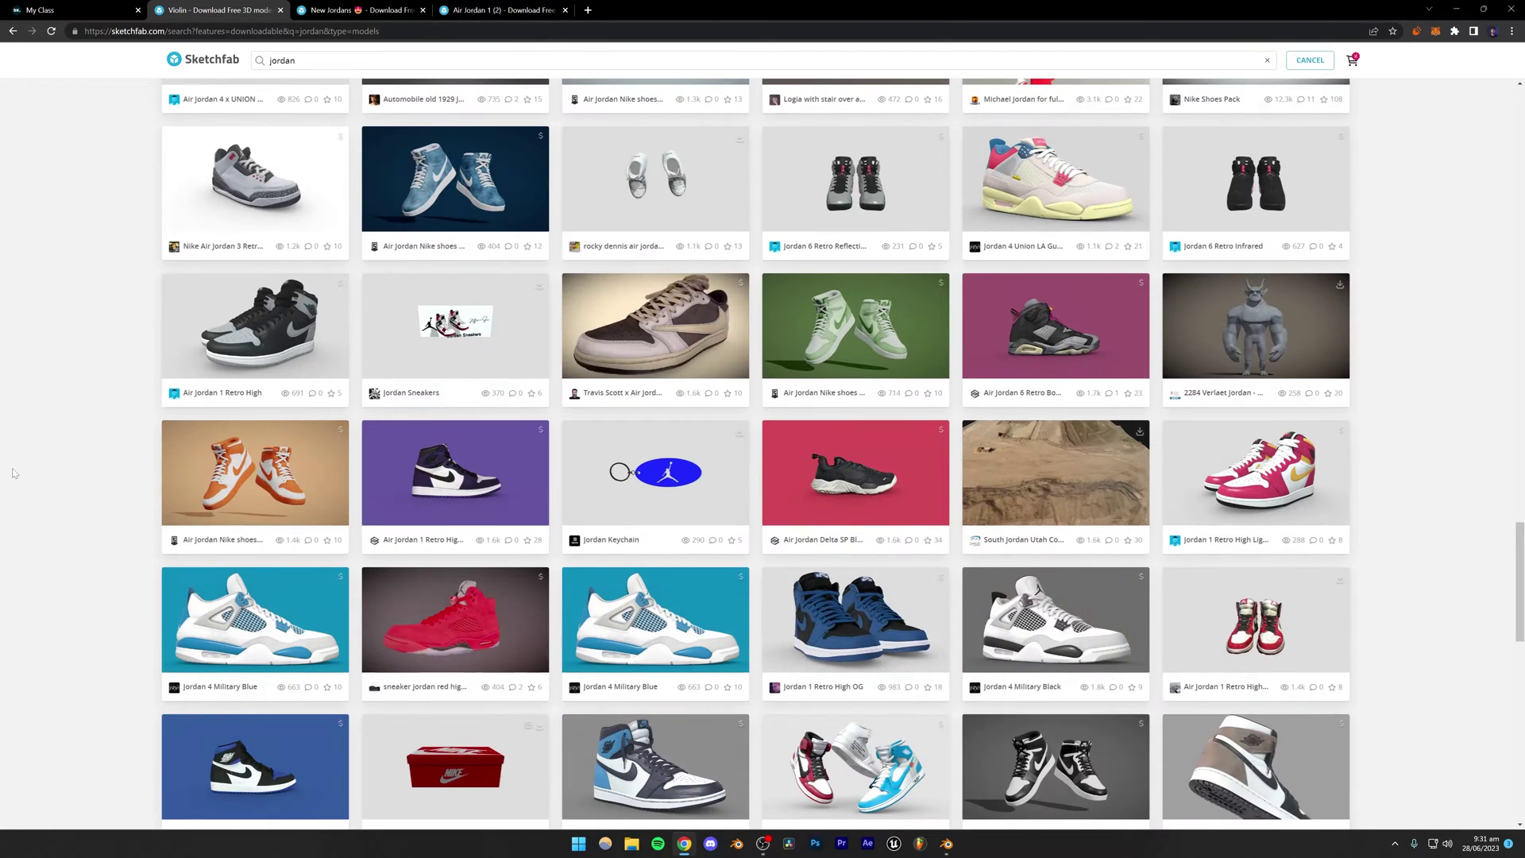
scroll(12, 472, "down", 2)
scroll(13, 463, "down", 4)
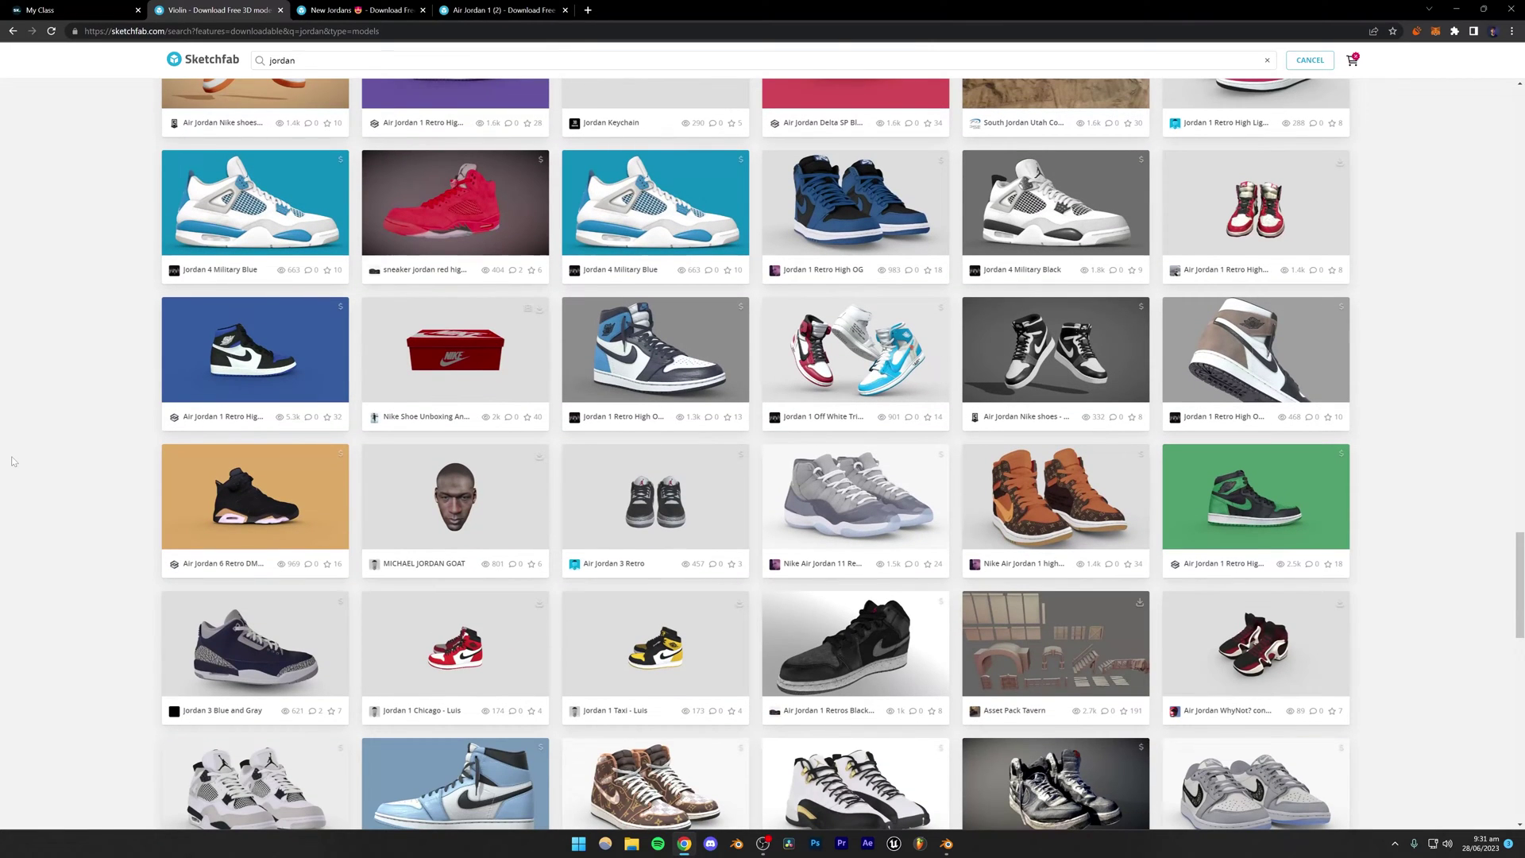
scroll(12, 461, "down", 3)
scroll(12, 461, "down", 2)
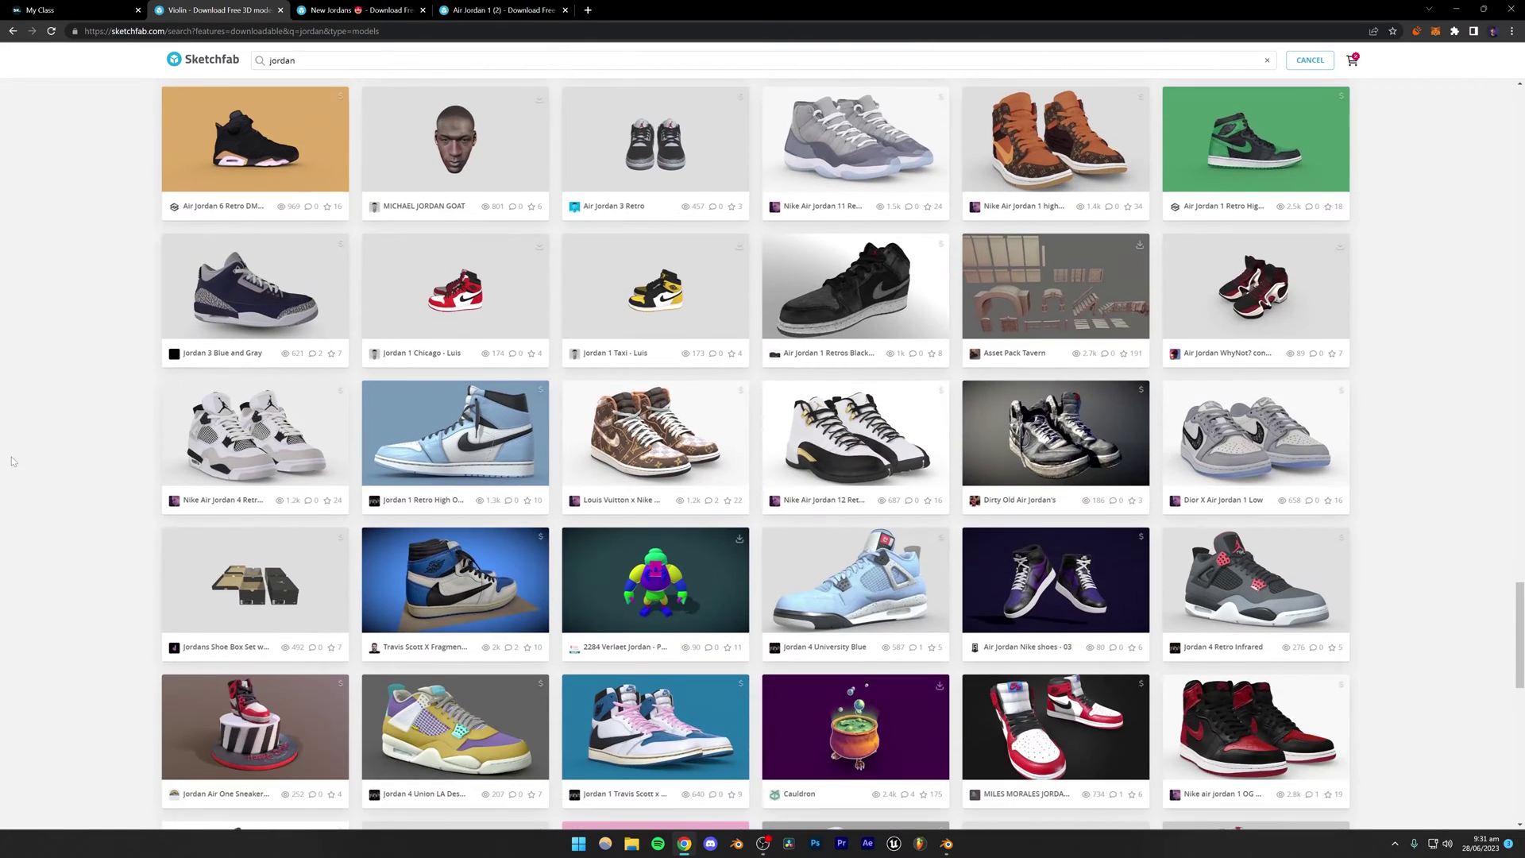
scroll(13, 461, "up", 1)
Close the "New Jordans" model page, keep the "Air Jordan 1 (2)" page open and return to the search results.
left_click(498, 10)
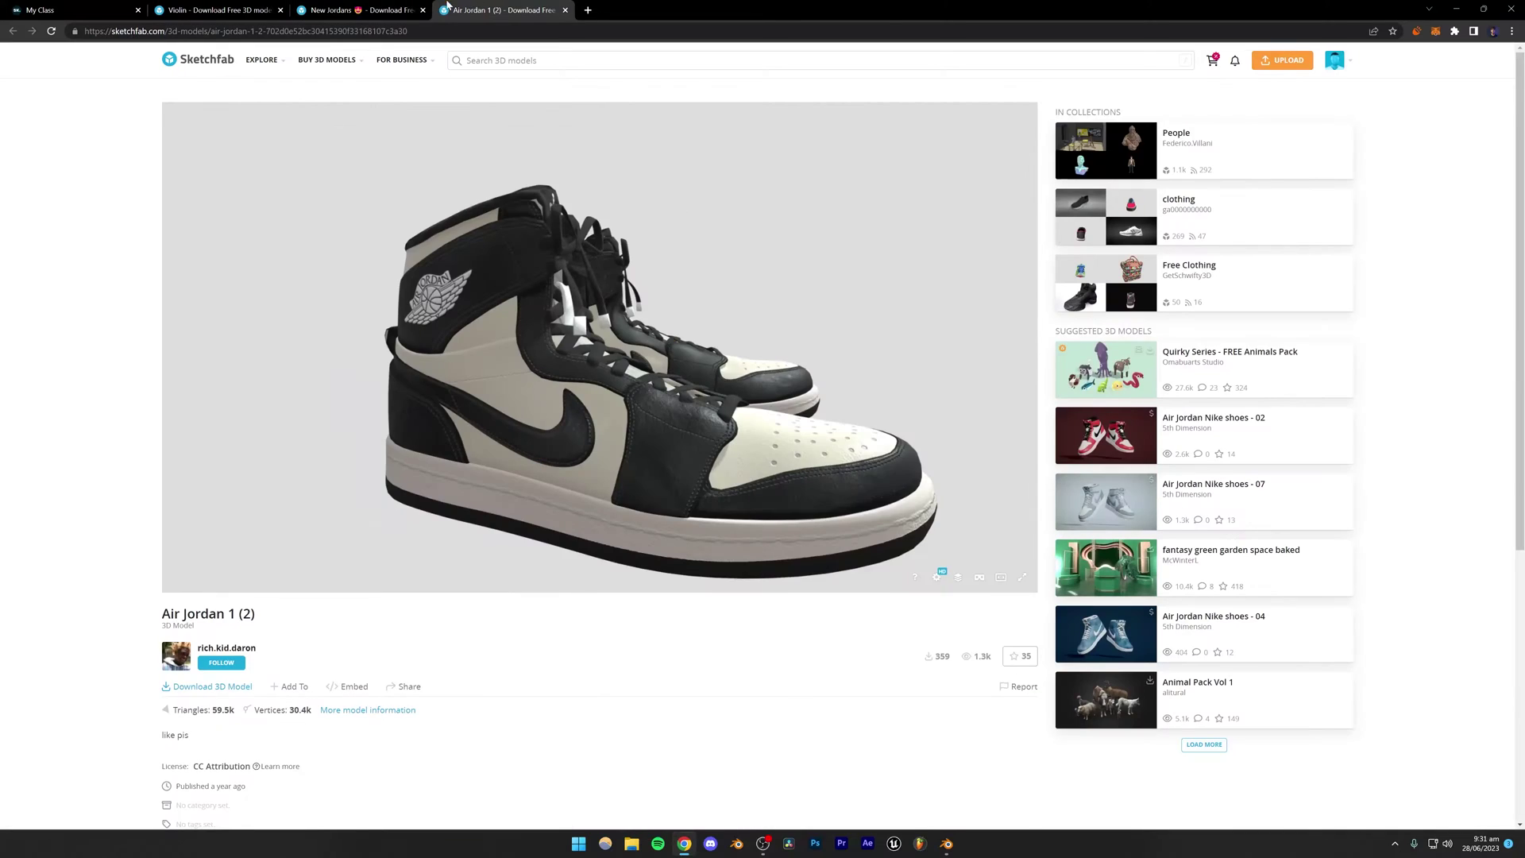
left_click(357, 9)
left_click(422, 10)
left_click(215, 10)
Check the remaining "jordan" results, and search the downloadable models for "shoe" instead.
scroll(8, 533, "down", 1)
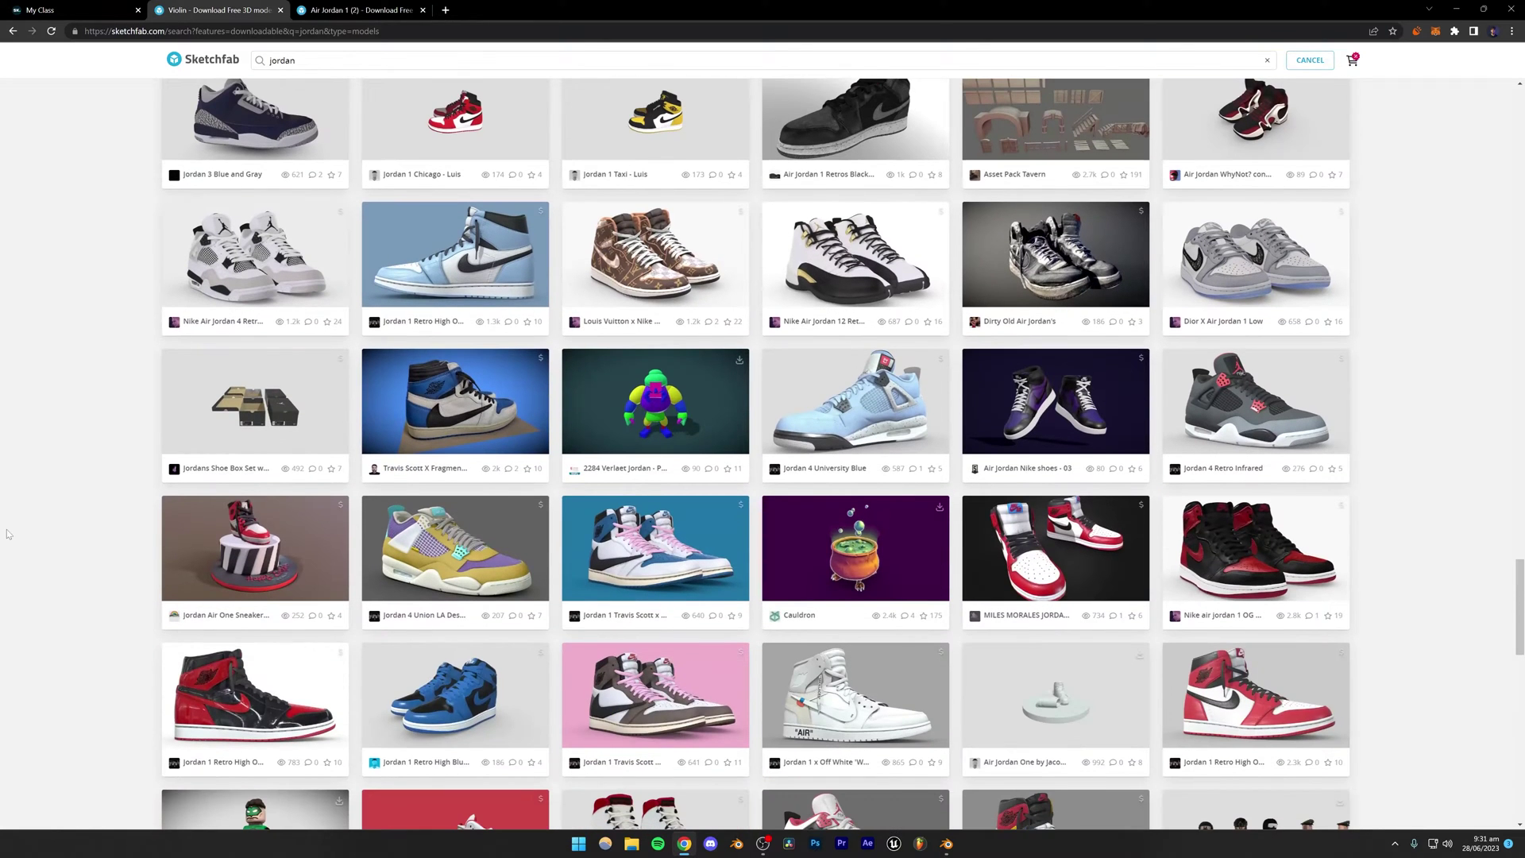
scroll(3, 461, "down", 4)
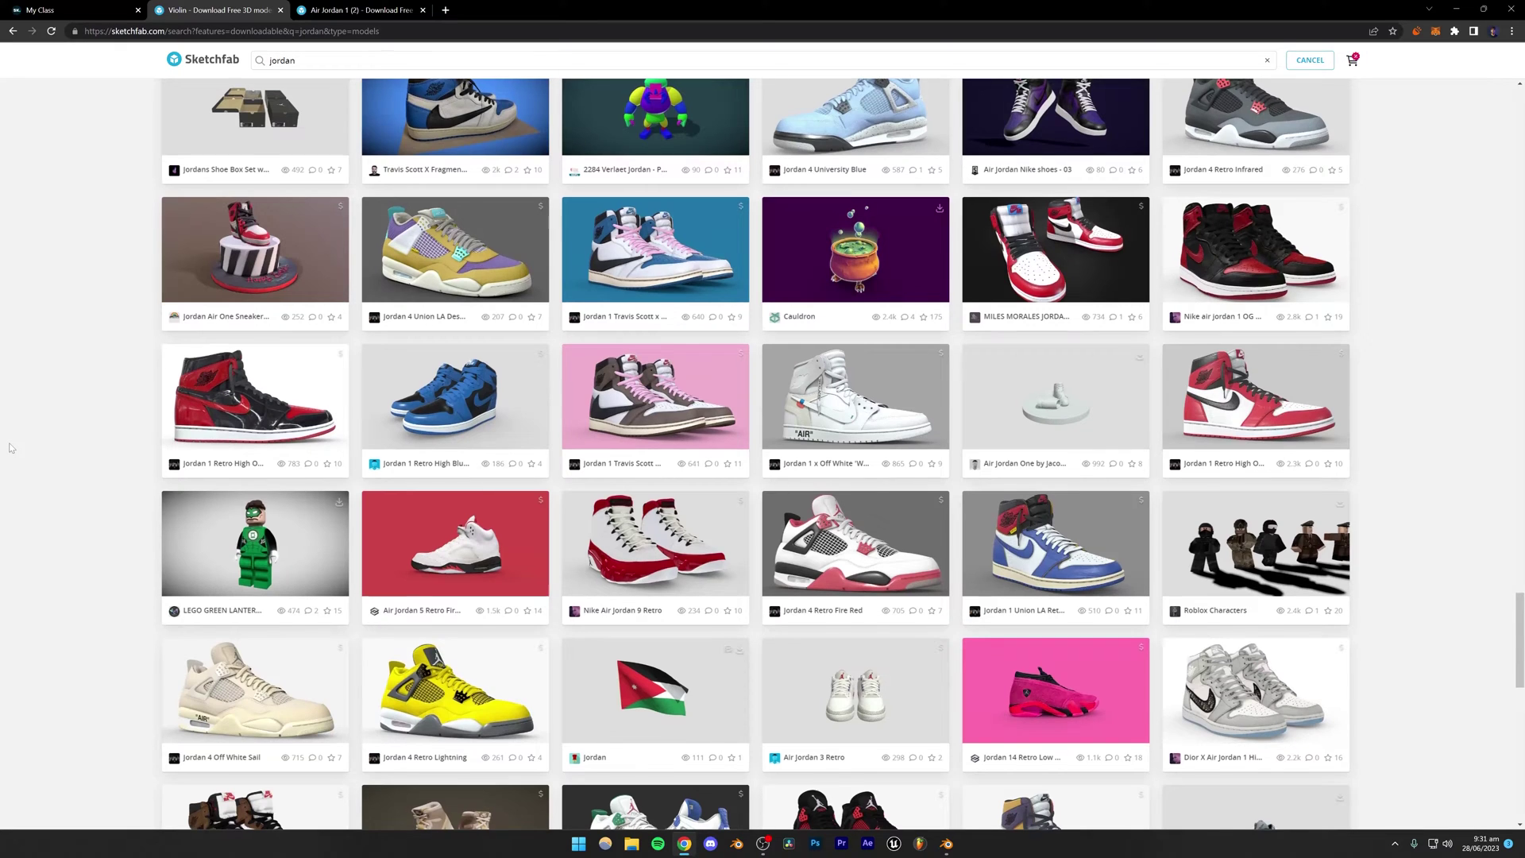
scroll(20, 441, "down", 4)
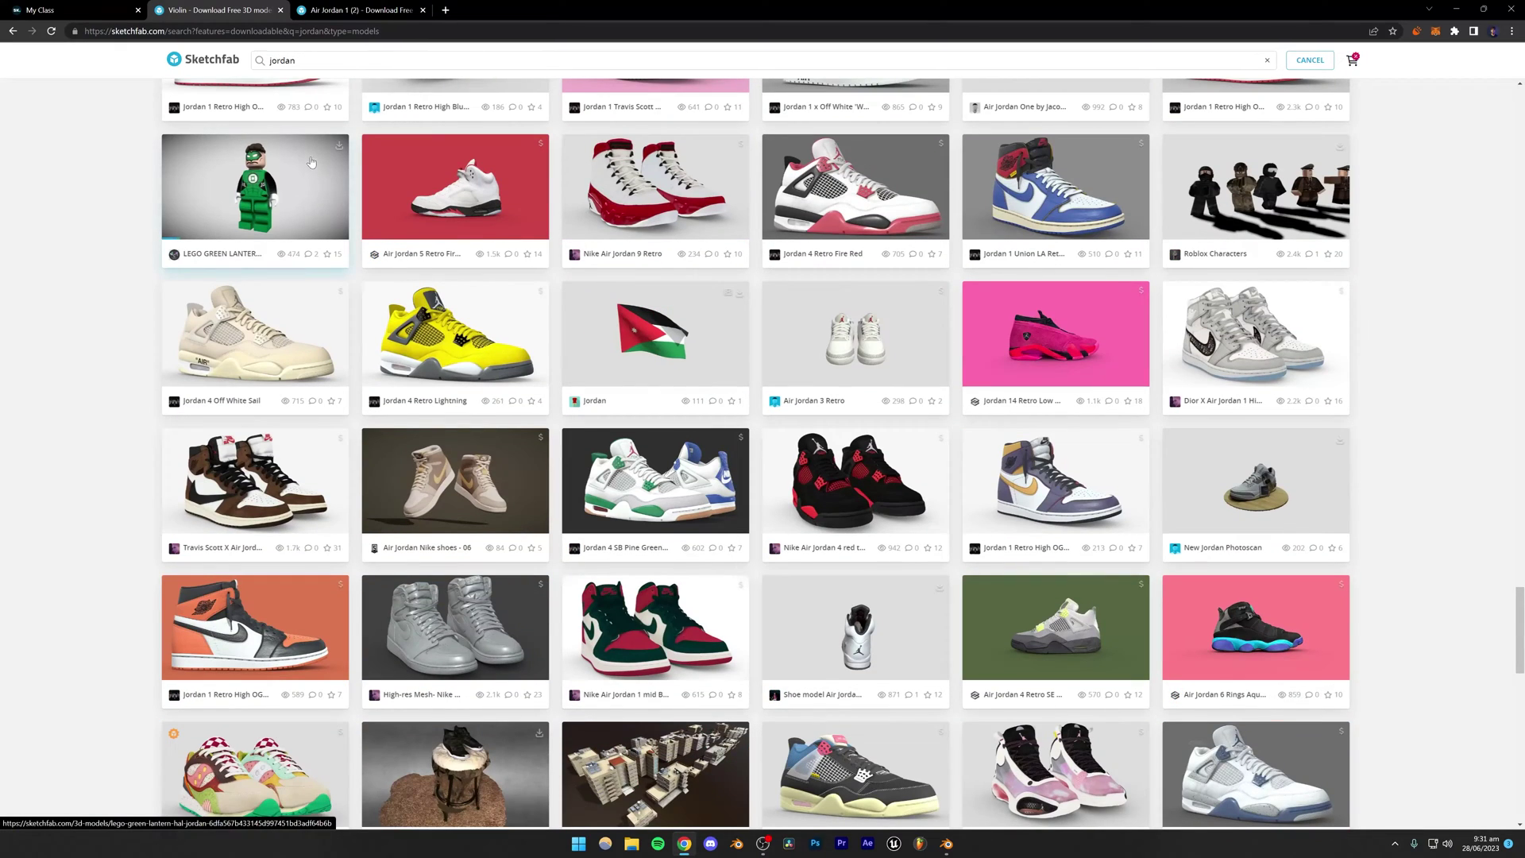
double_click(353, 62)
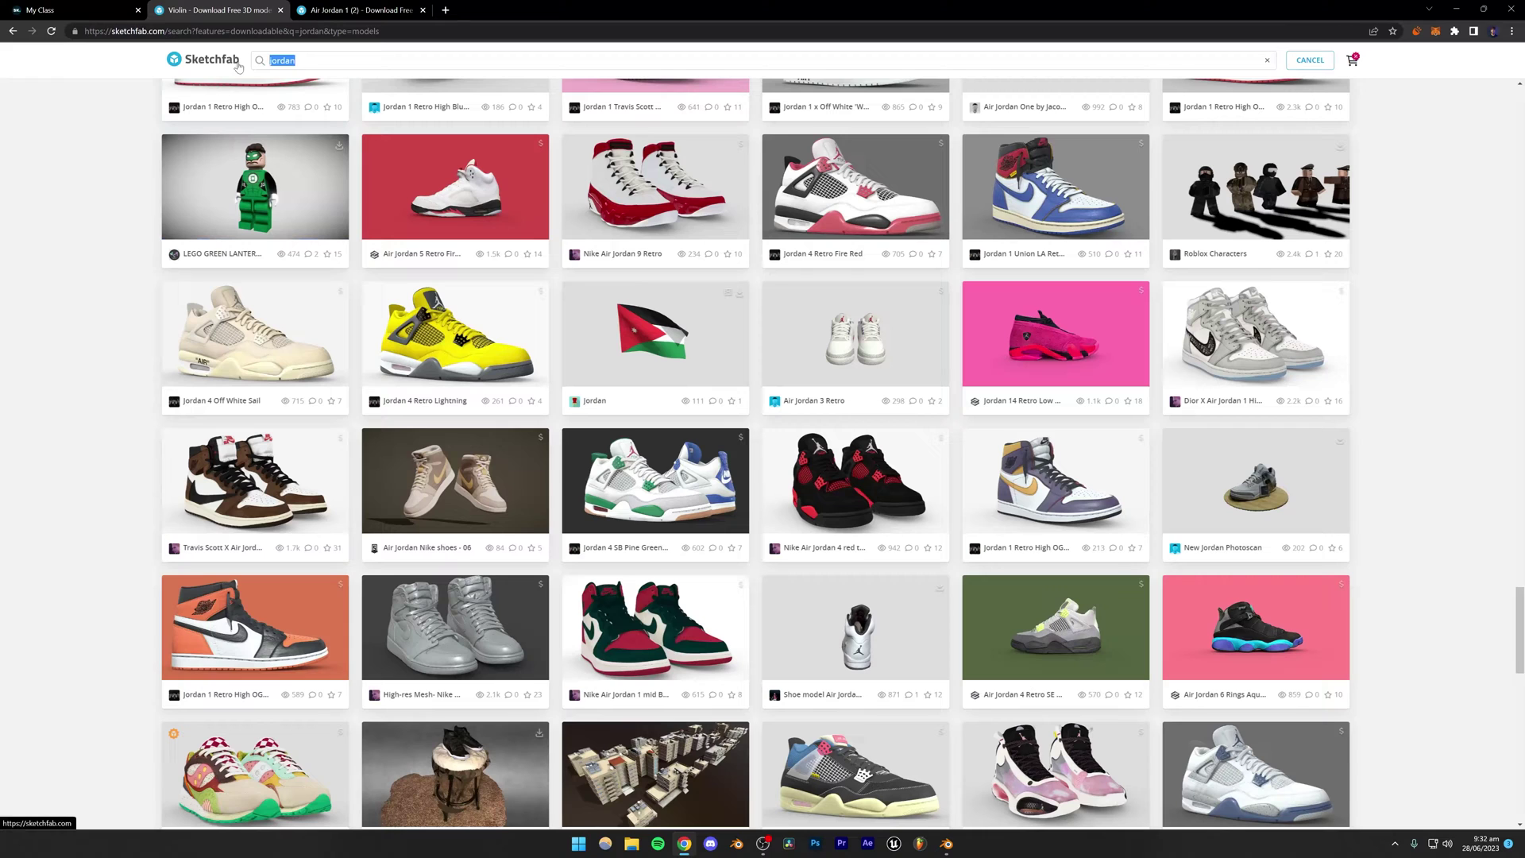
type("shoe")
key("Return")
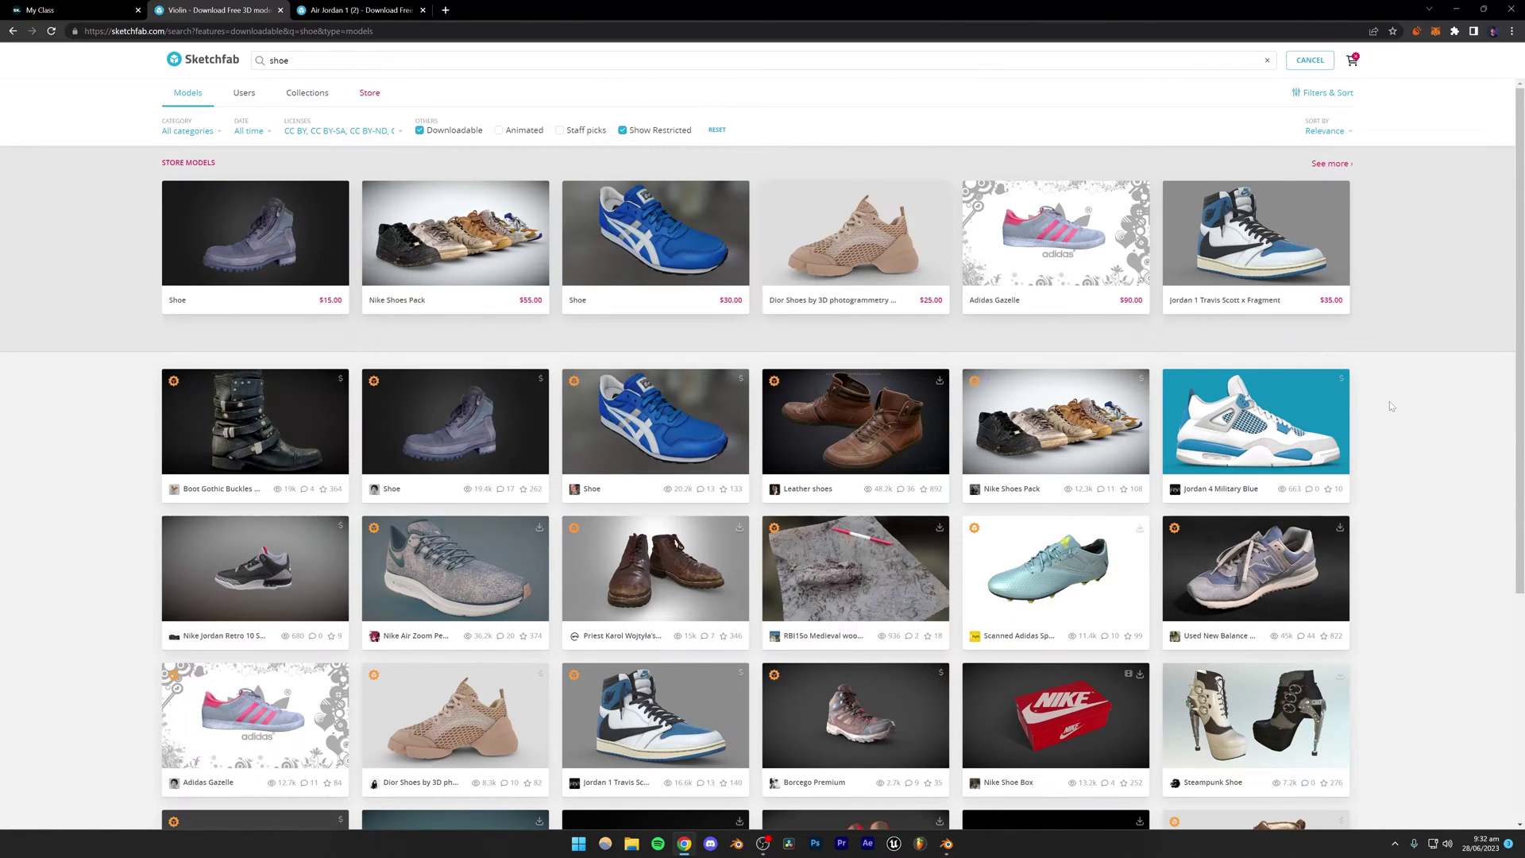
Browse the downloadable "shoe" results for a sneaker model suited to the product render.
scroll(1390, 401, "down", 5)
scroll(1390, 406, "down", 2)
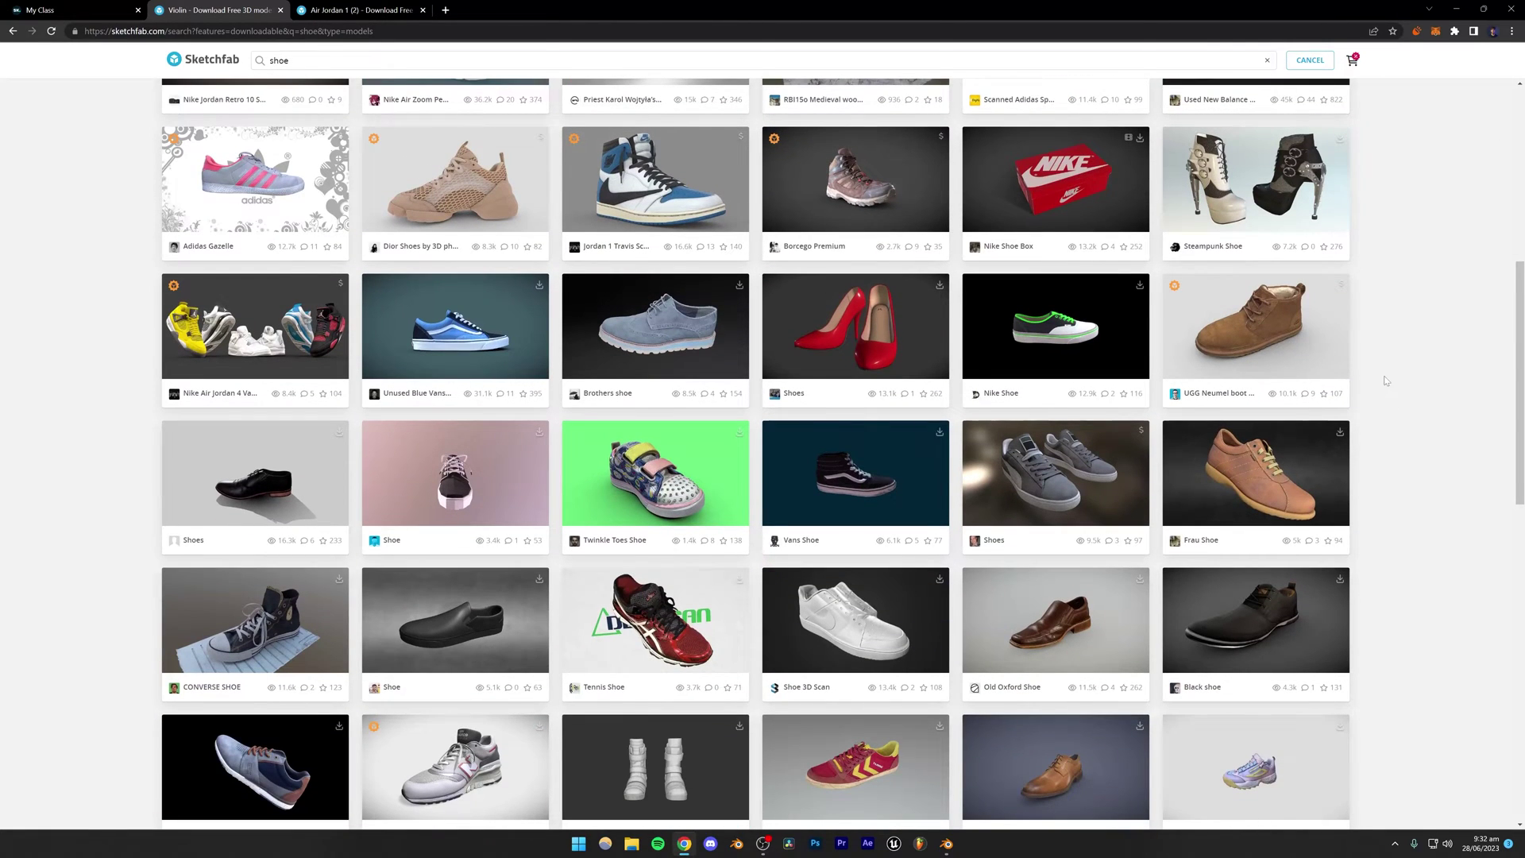
scroll(1386, 380, "down", 1)
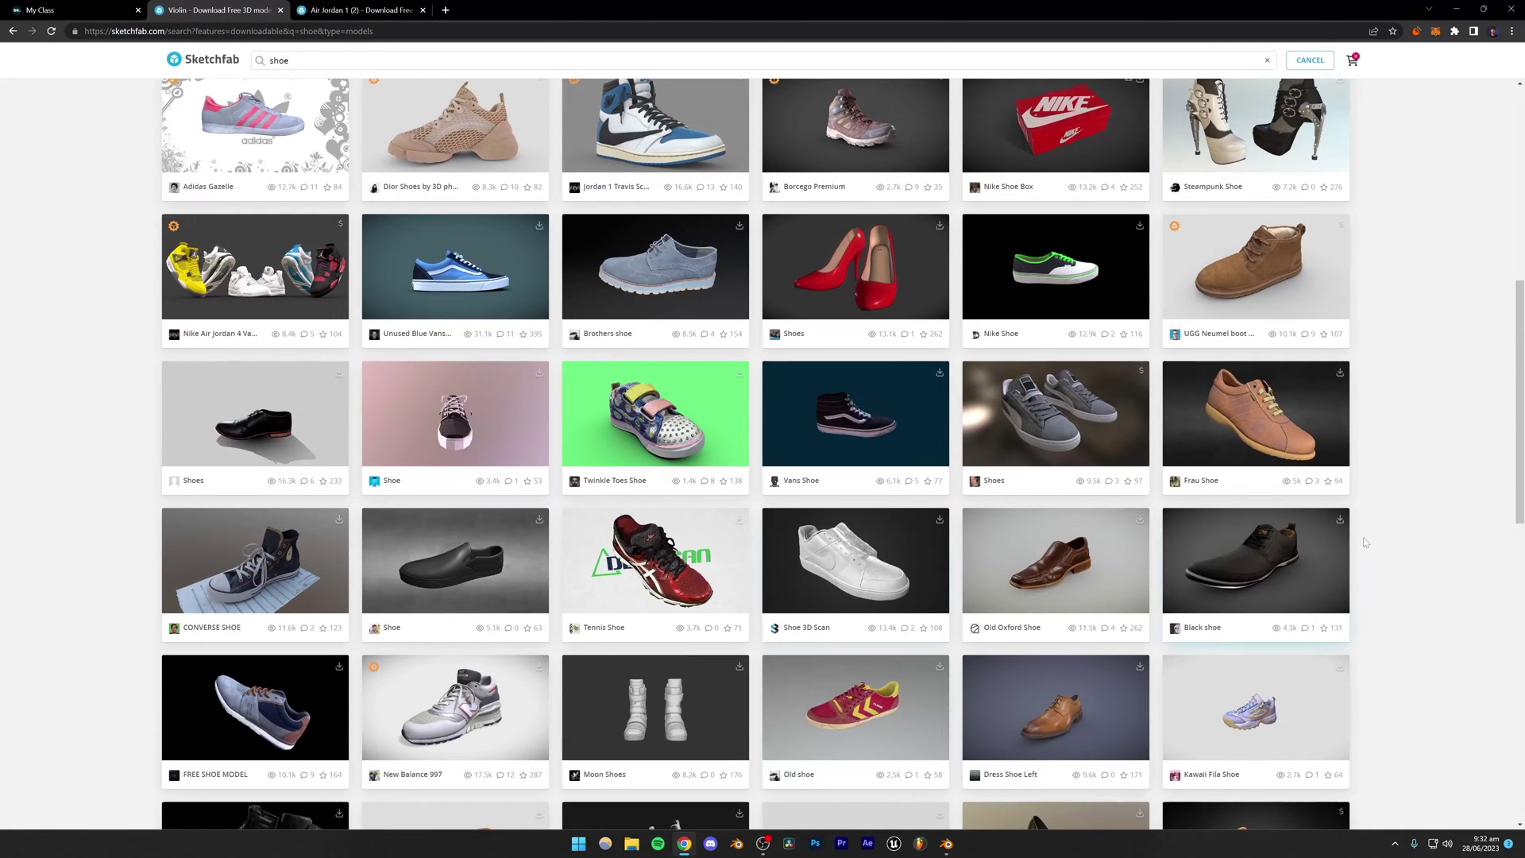
scroll(1366, 540, "down", 2)
scroll(1368, 532, "down", 2)
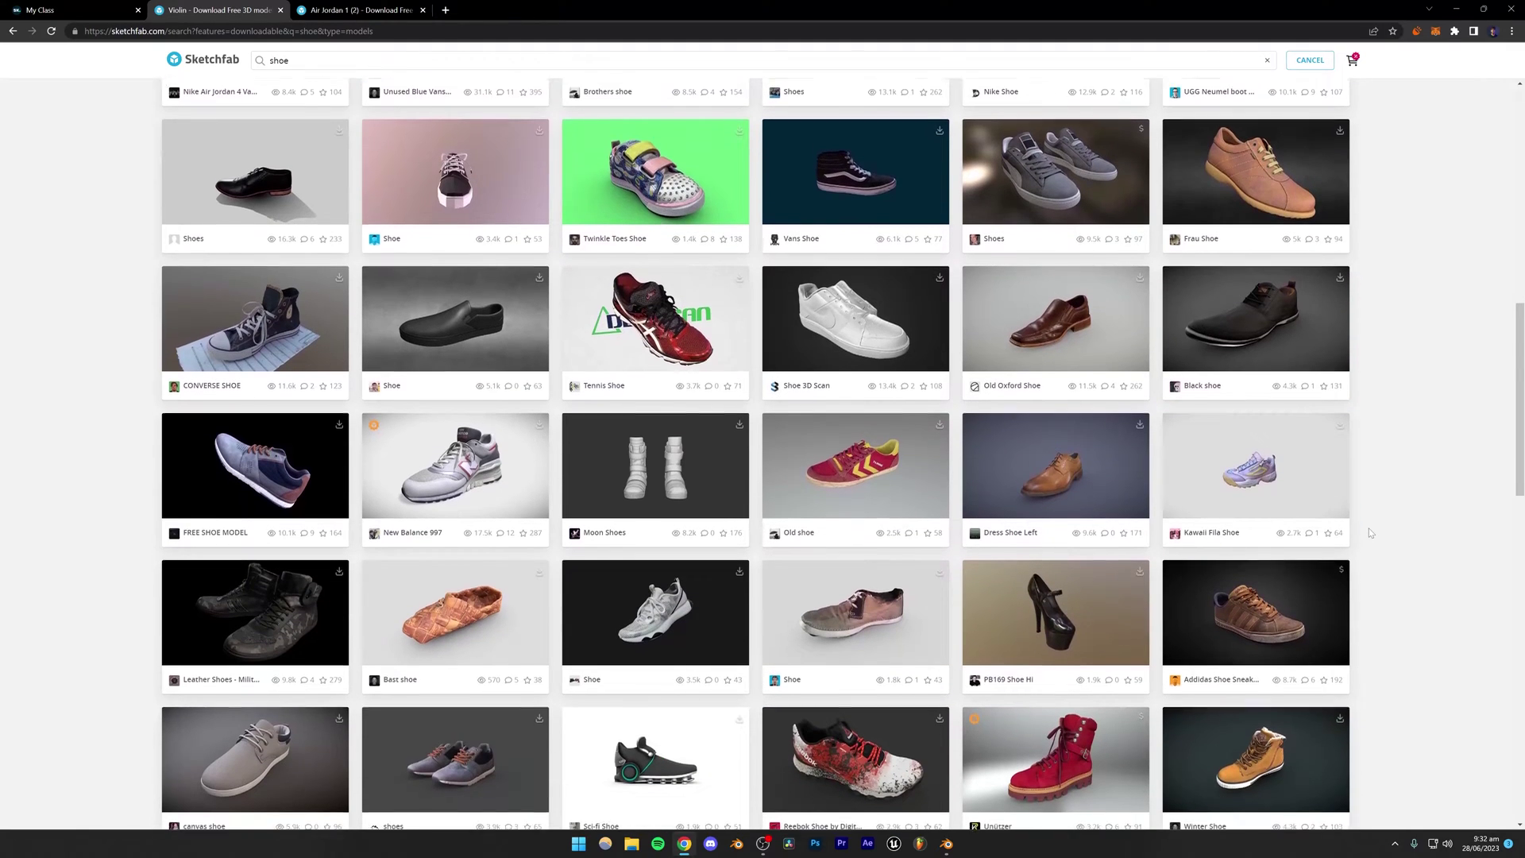
scroll(1369, 533, "down", 4)
scroll(1369, 532, "down", 2)
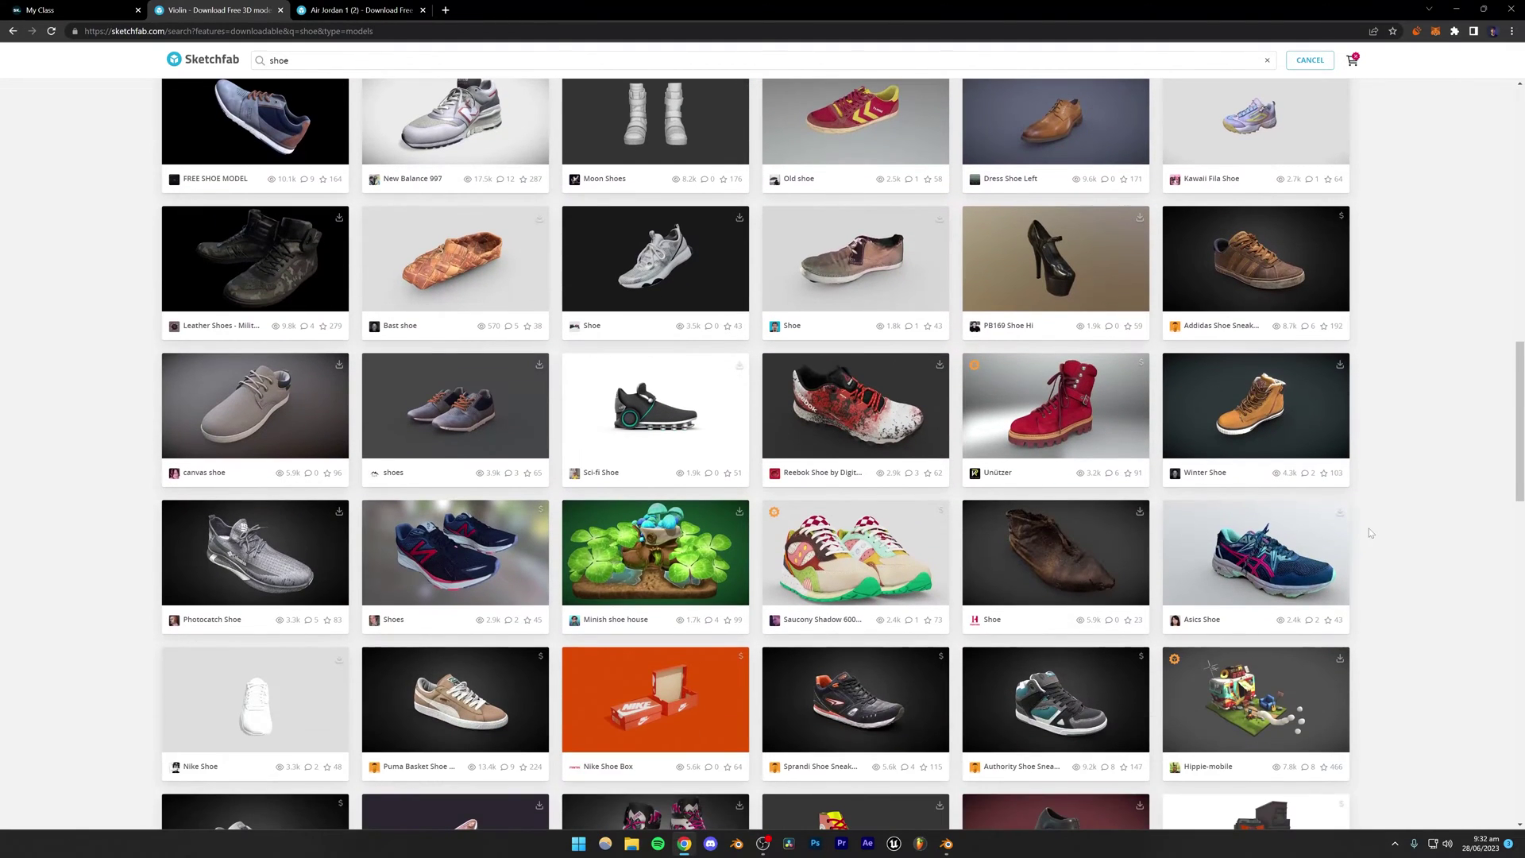
scroll(1369, 532, "down", 5)
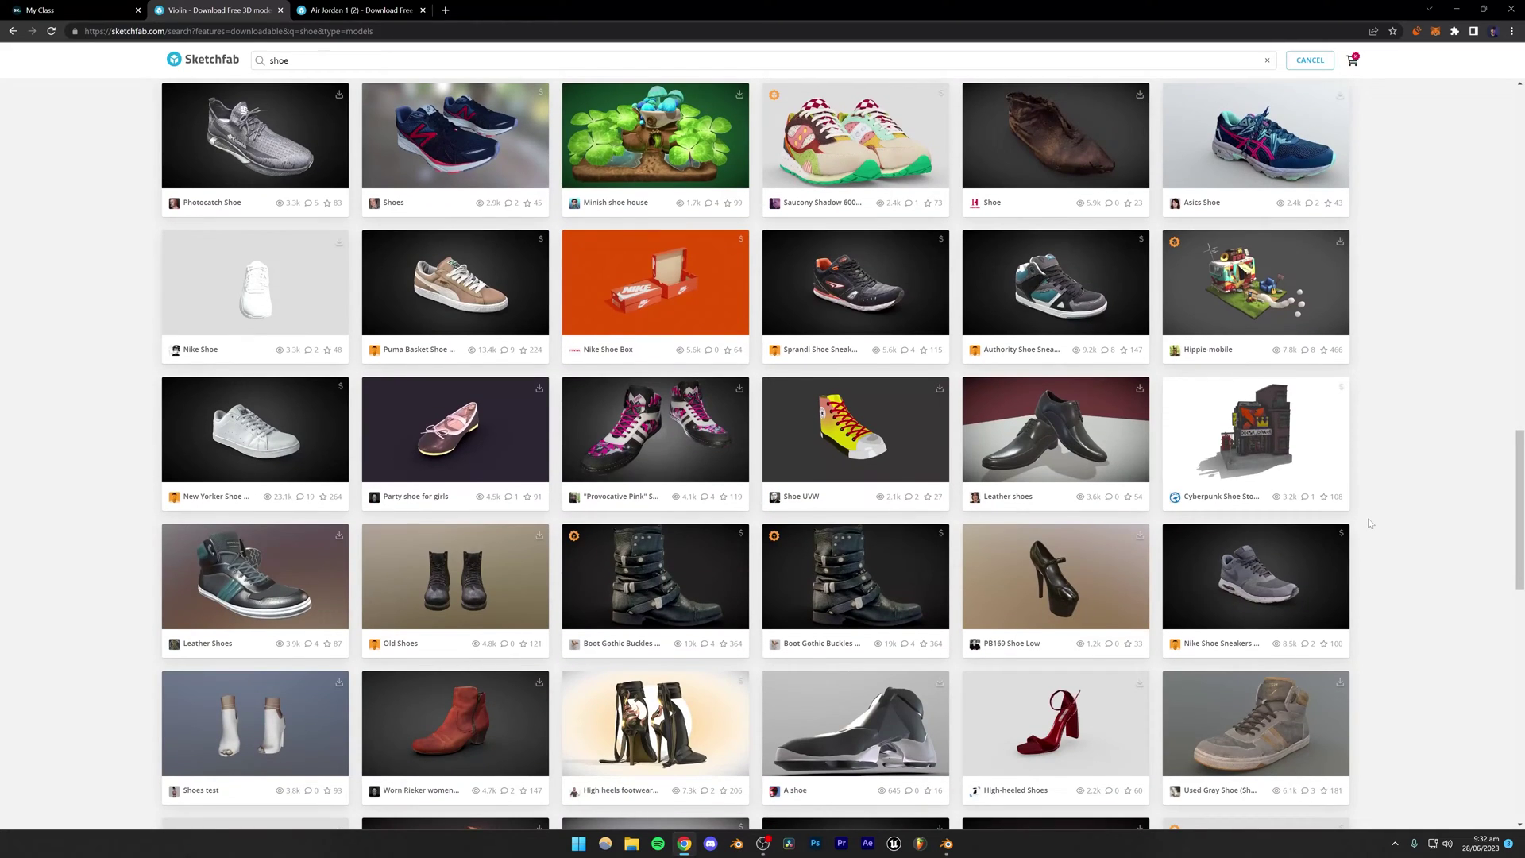
scroll(1368, 523, "down", 2)
scroll(1369, 520, "down", 2)
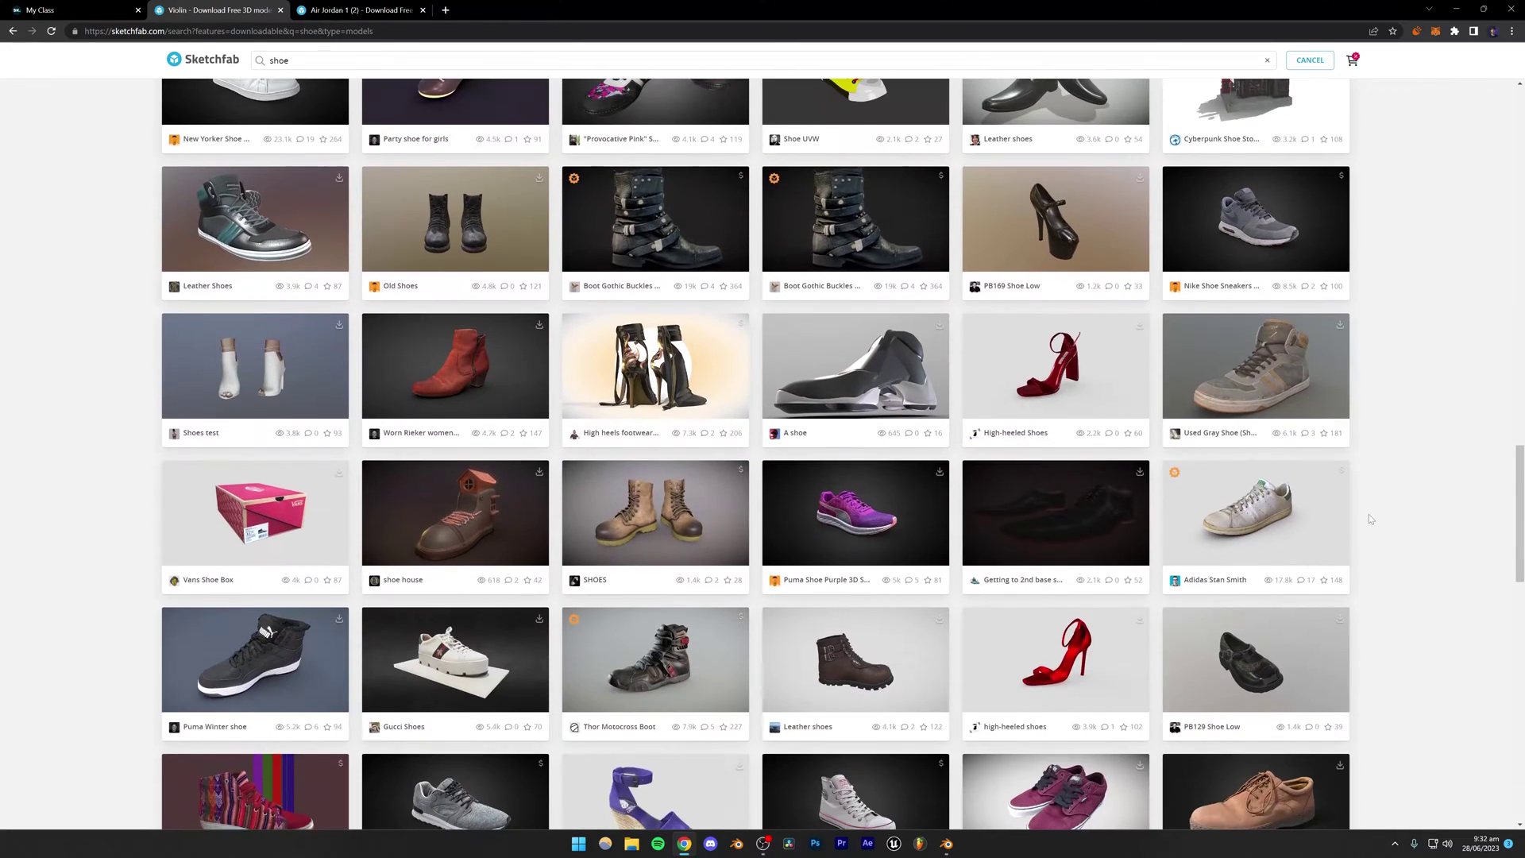
scroll(1370, 517, "down", 2)
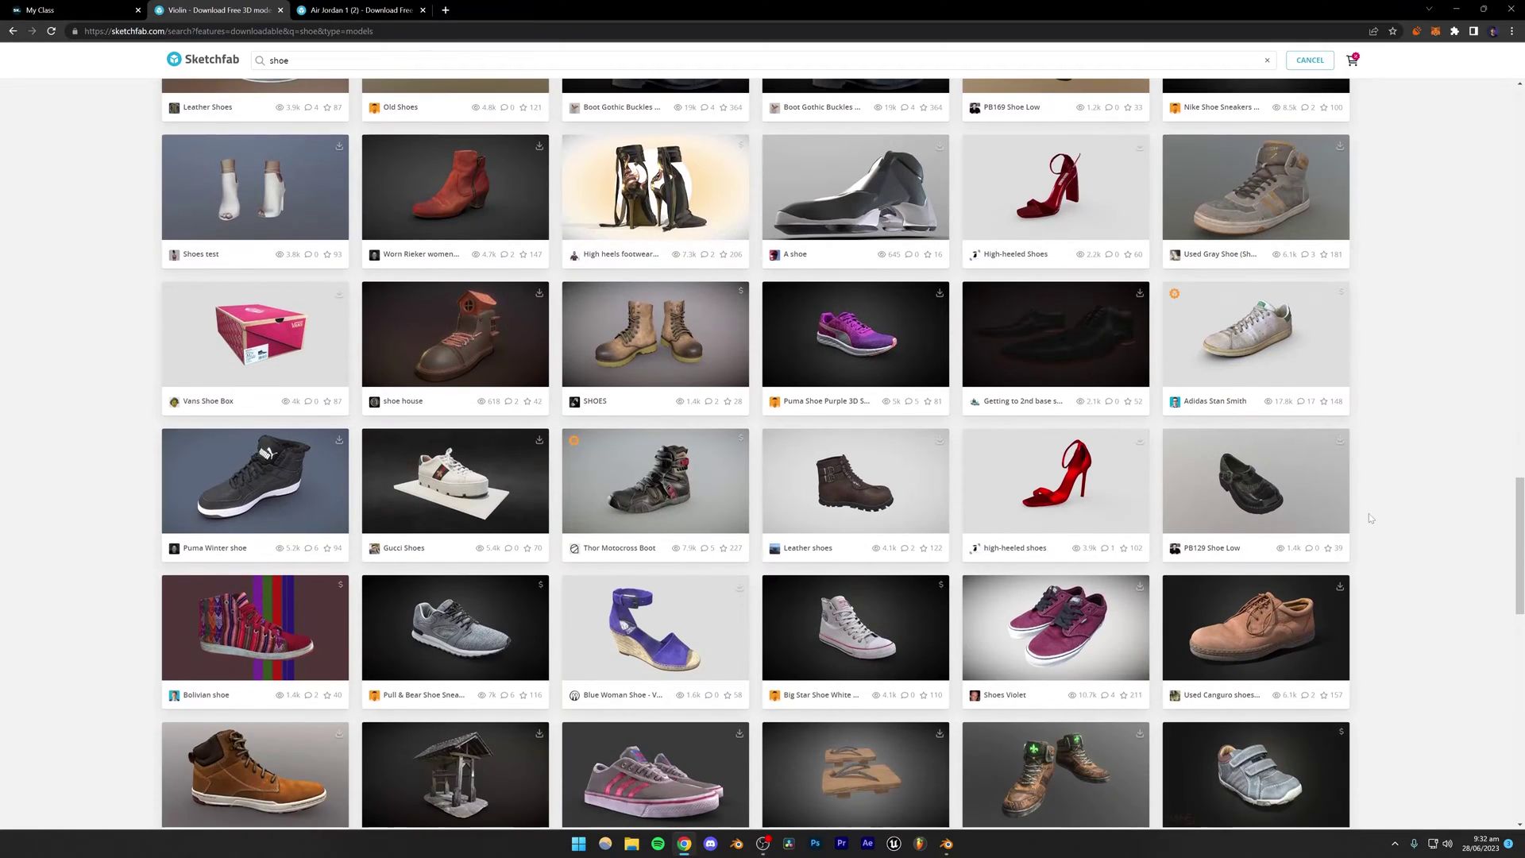
scroll(1369, 513, "down", 3)
scroll(1370, 516, "down", 5)
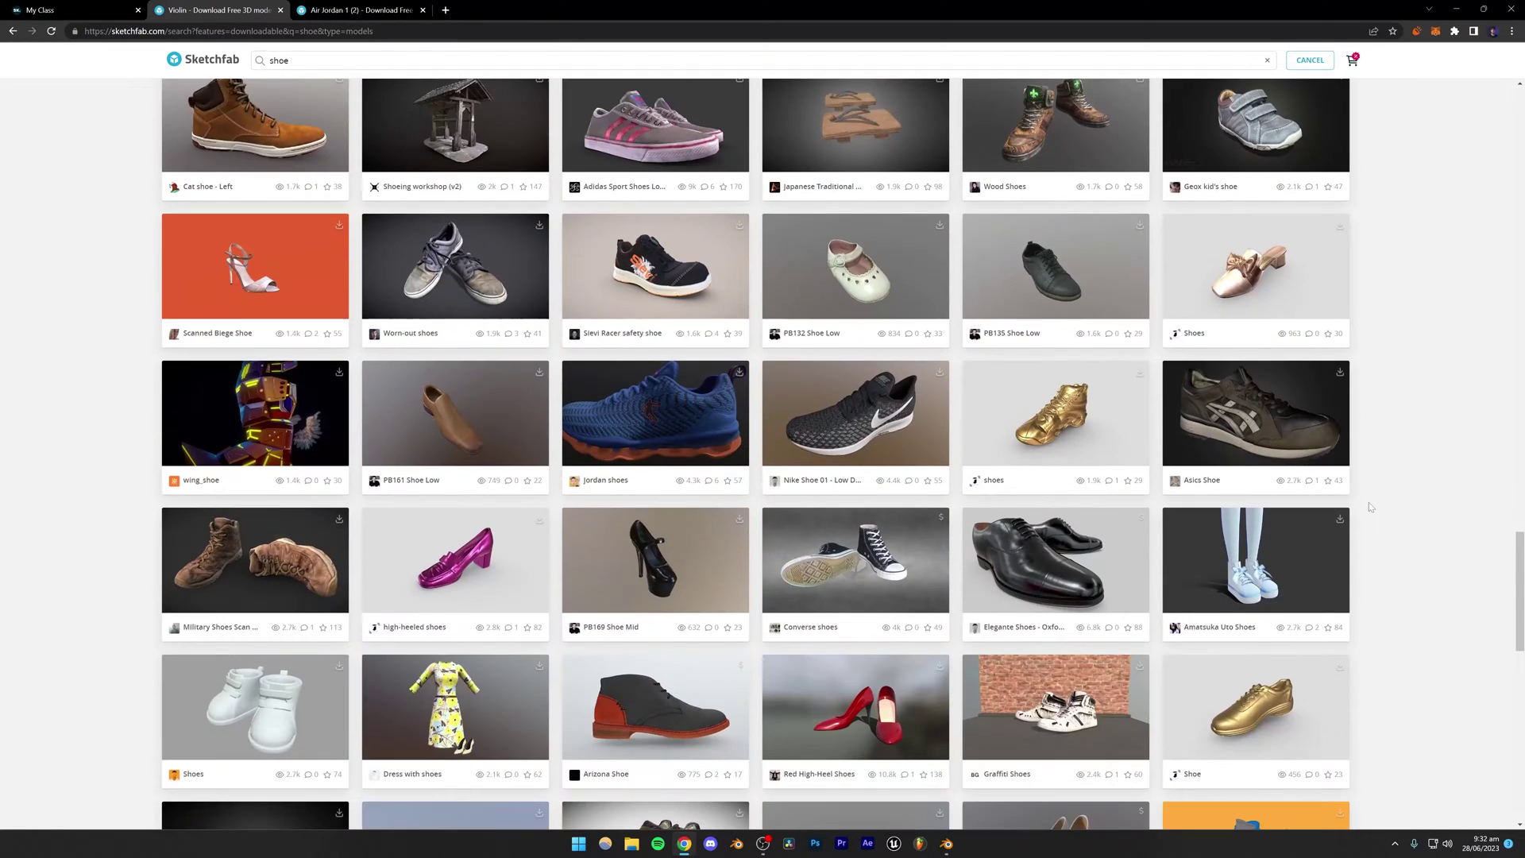
scroll(1369, 502, "down", 7)
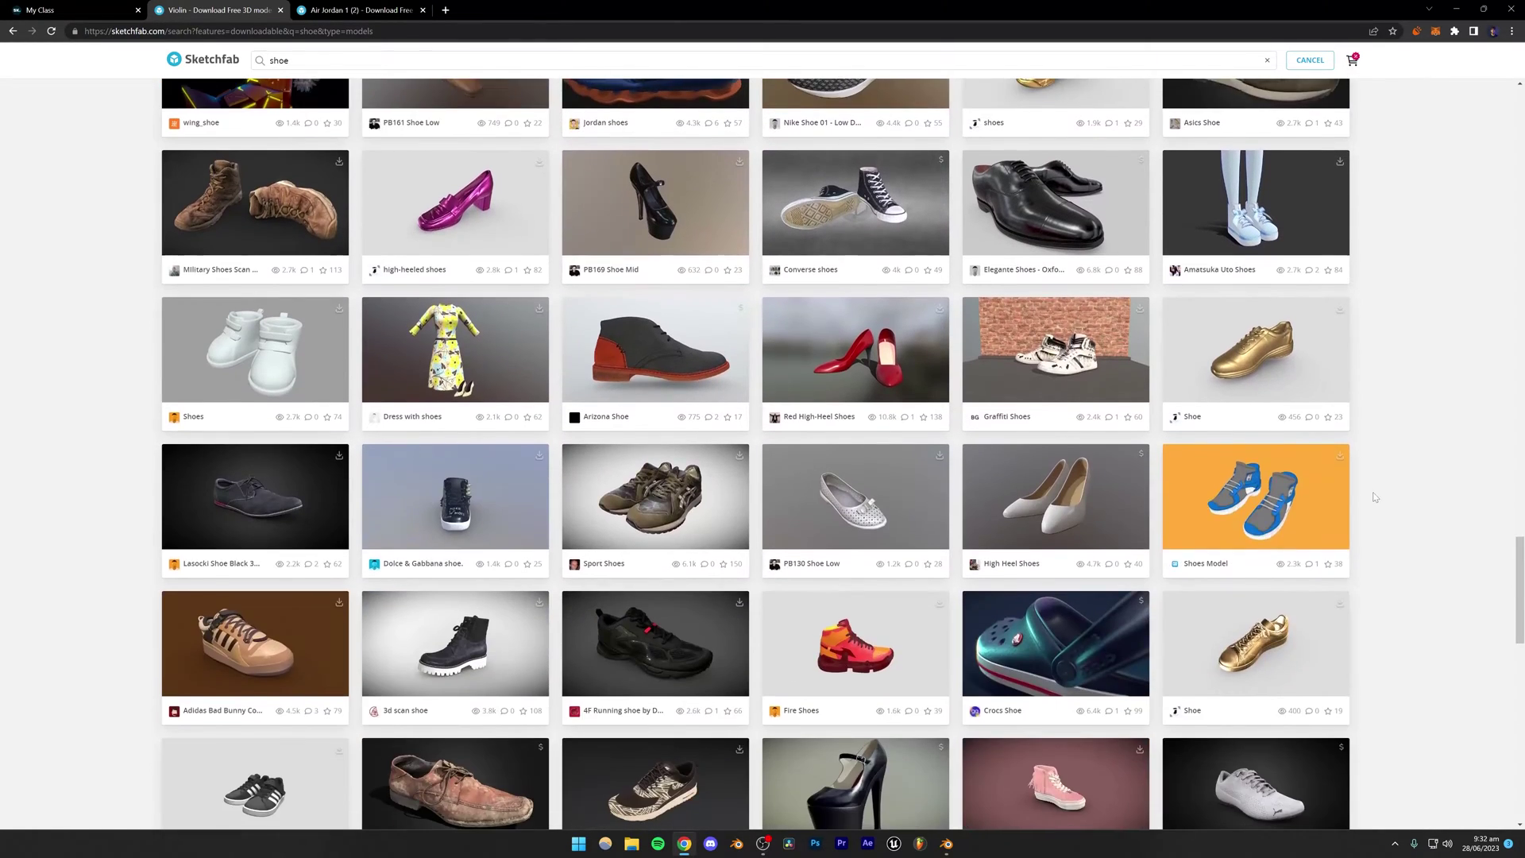
scroll(1376, 497, "down", 6)
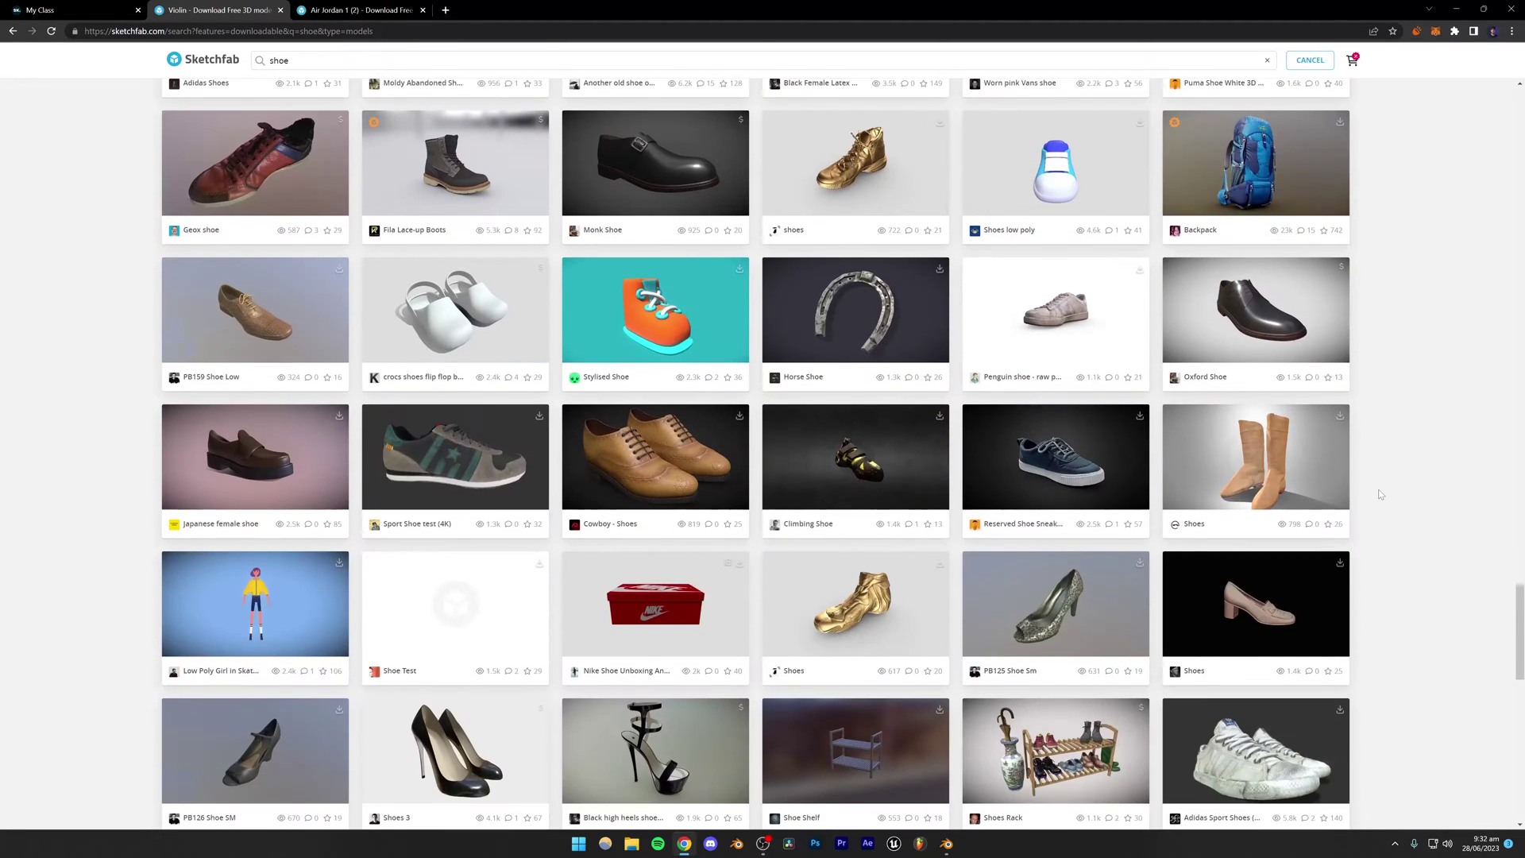
scroll(1381, 494, "down", 4)
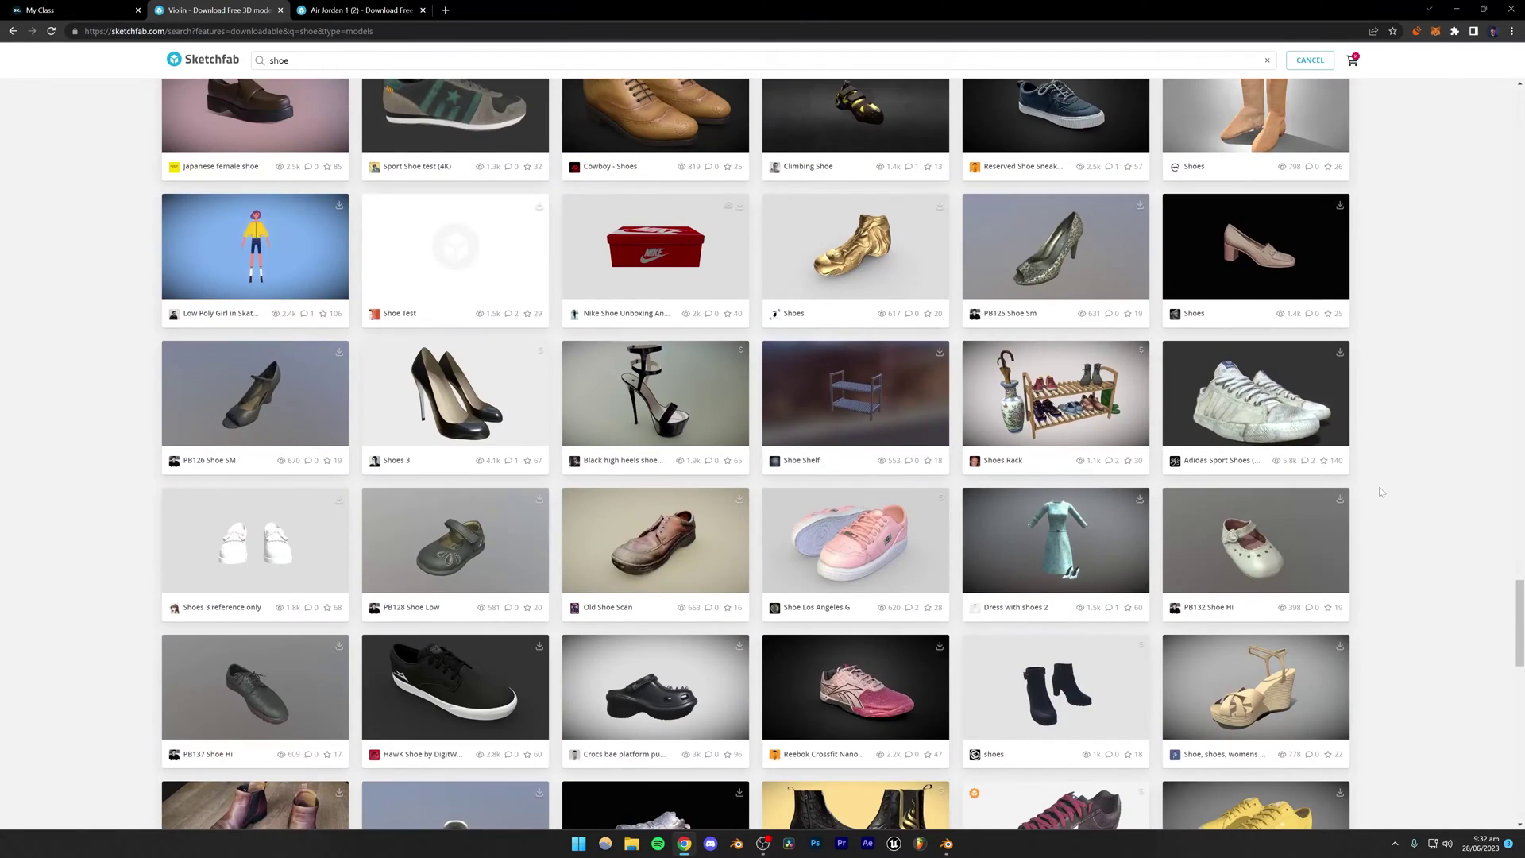
scroll(1380, 493, "down", 5)
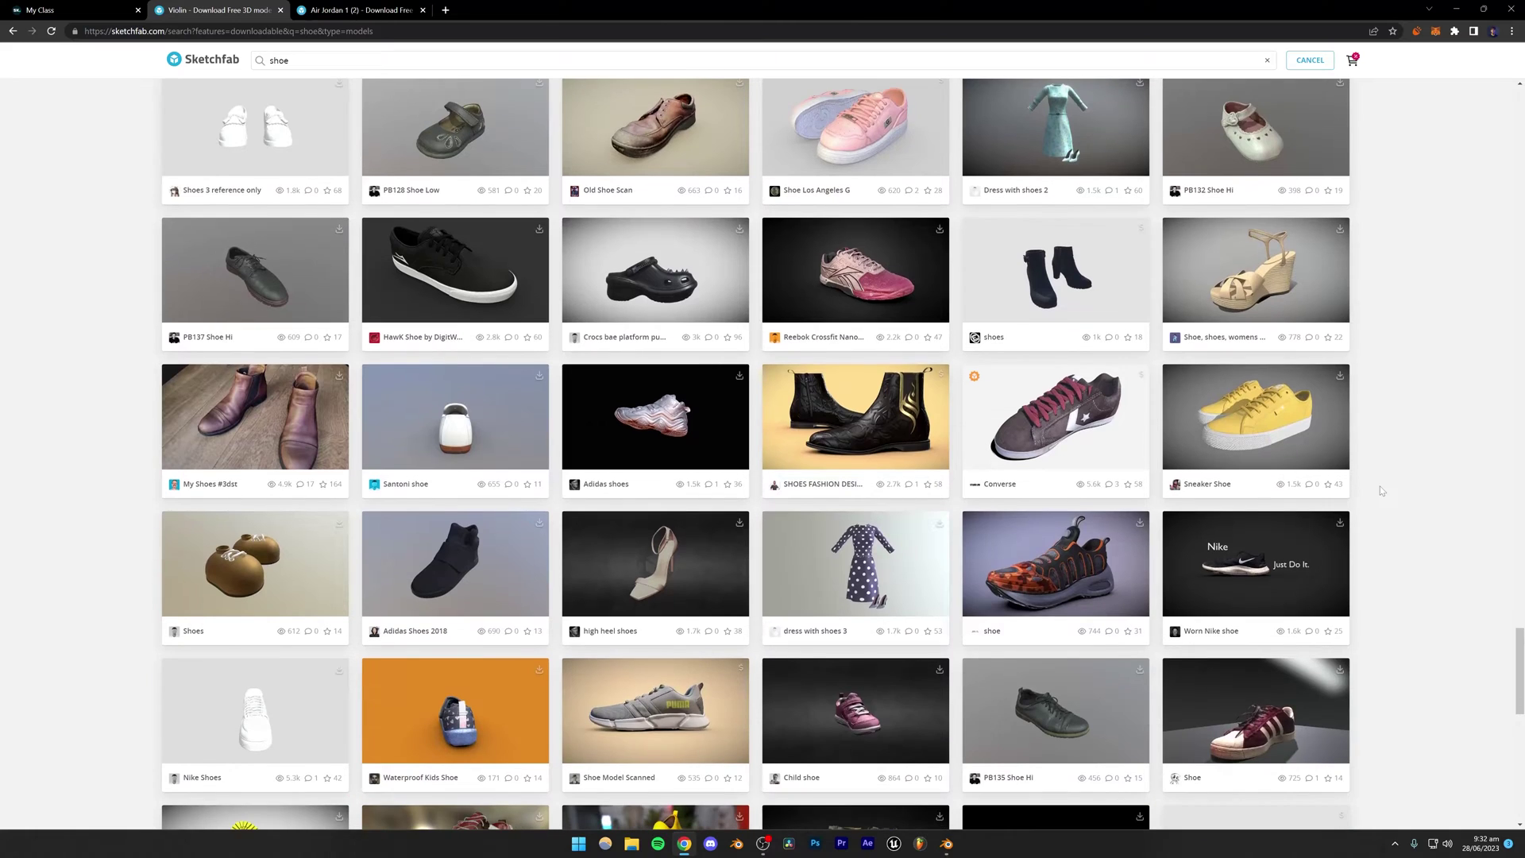
Return to the "Air Jordan 1 (2)" model page and download the model in the converted glTF format.
left_click(355, 8)
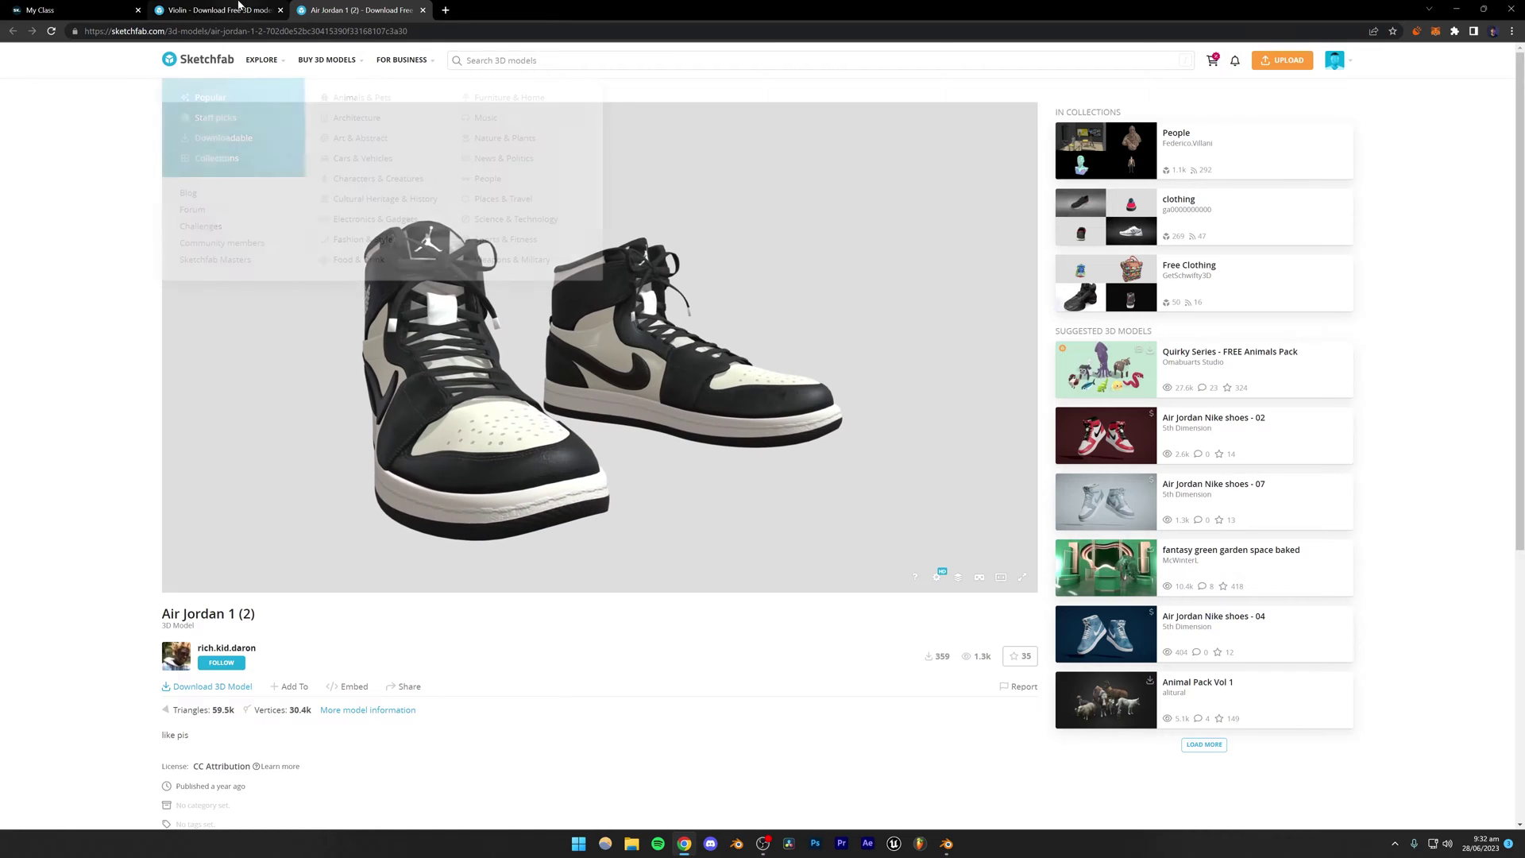
left_click(198, 688)
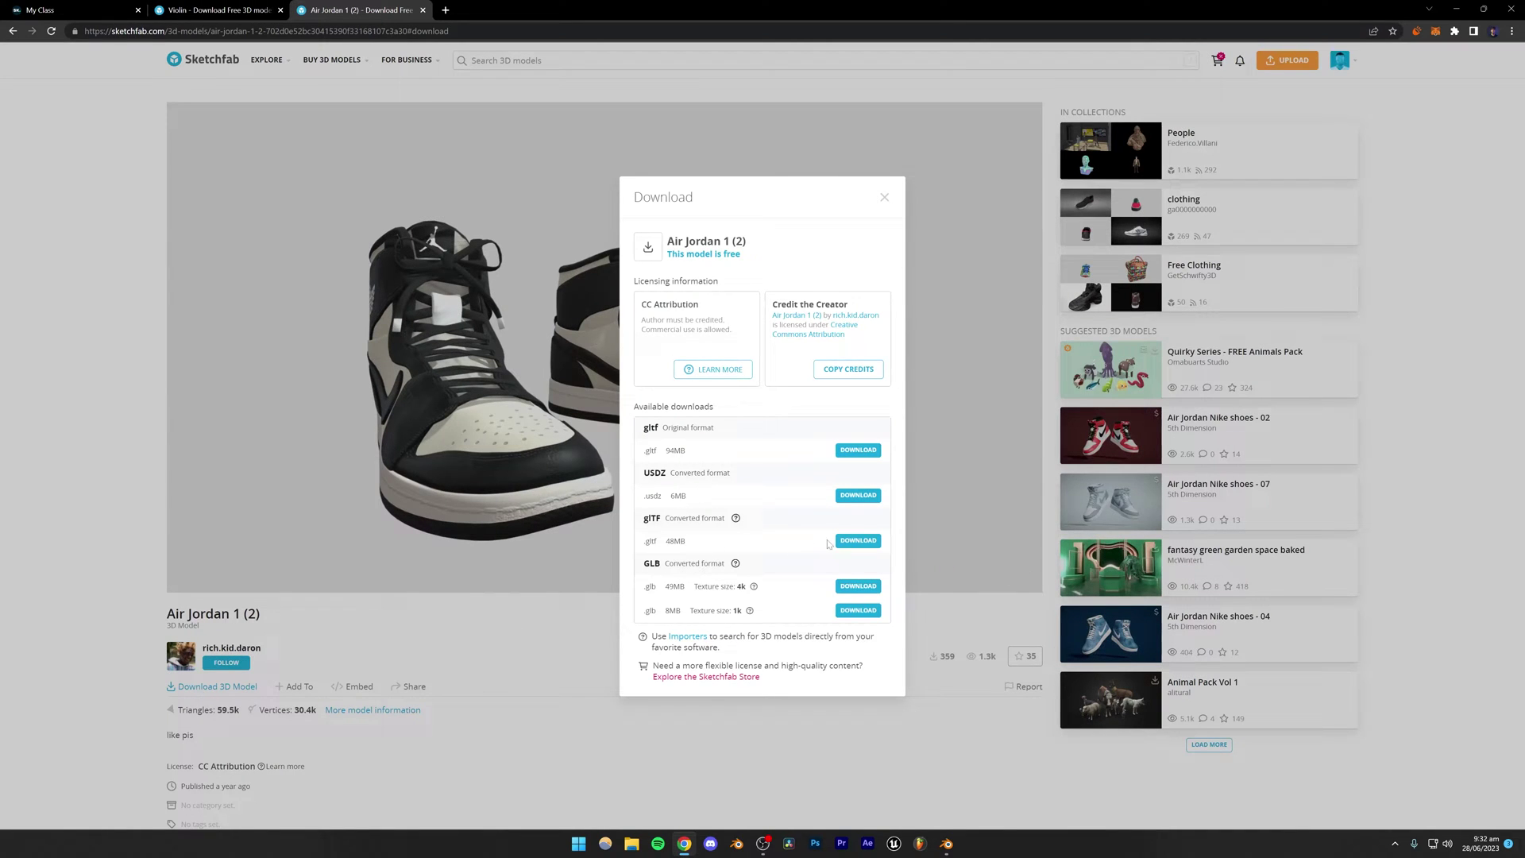
left_click(857, 543)
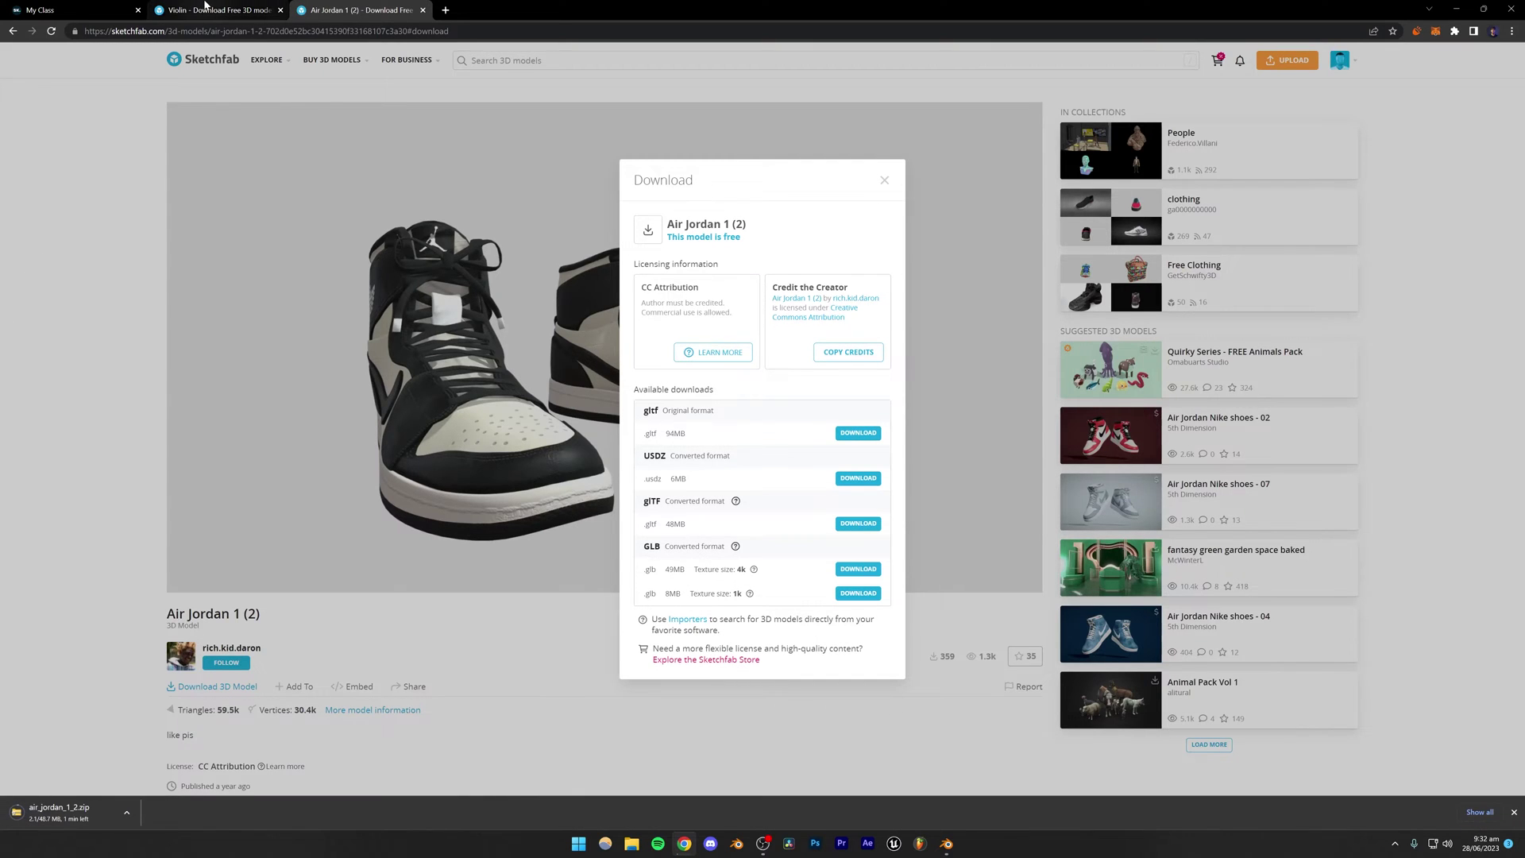
double_click(656, 456)
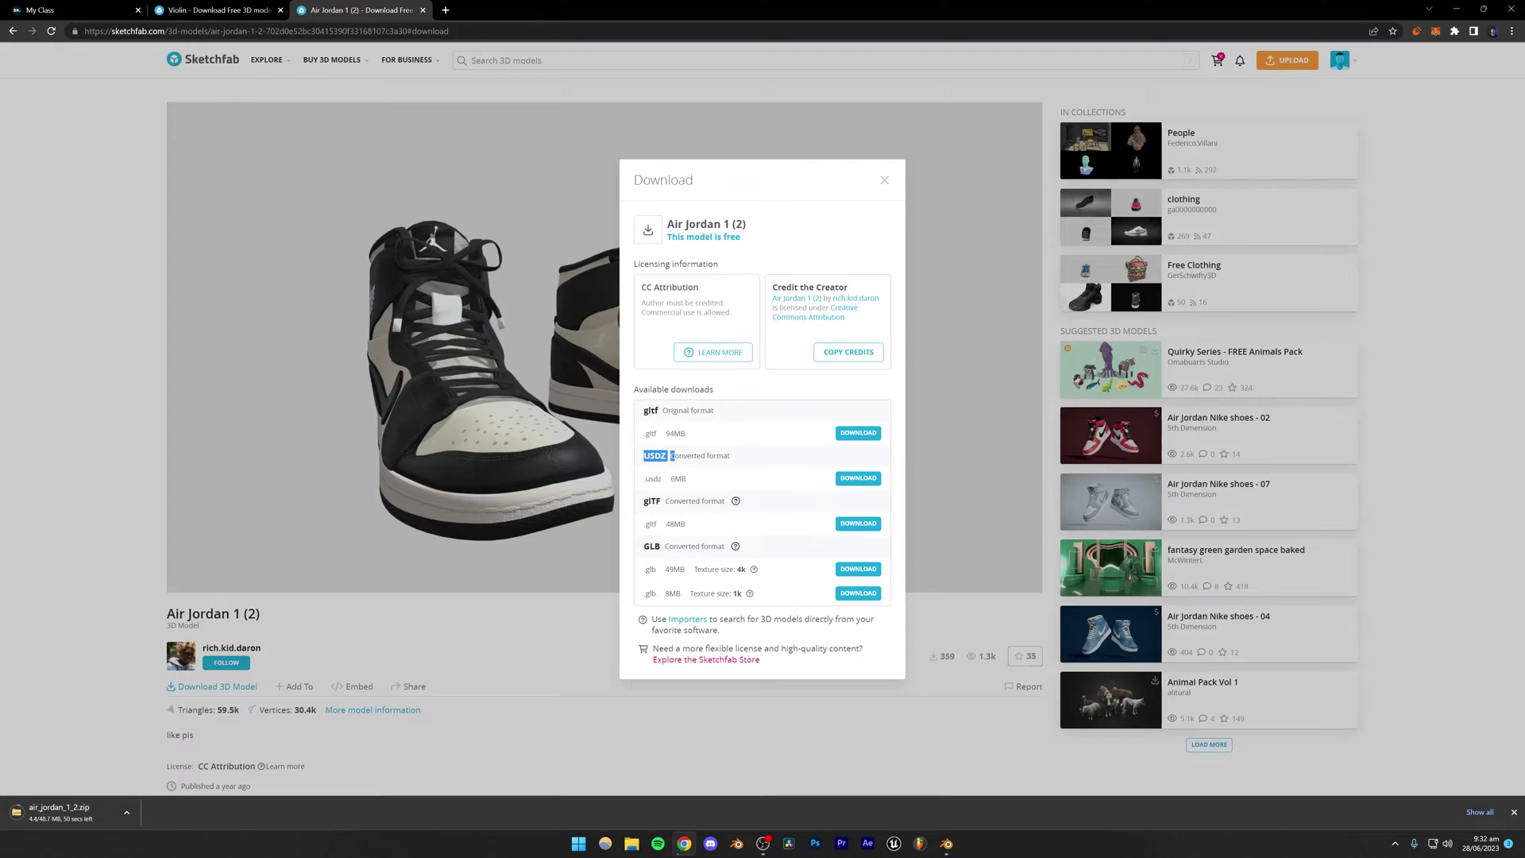
right_click(669, 461)
left_click(699, 473)
Return to the downloadable "shoe" results and look through more of the sneaker models while the download runs.
left_click(218, 9)
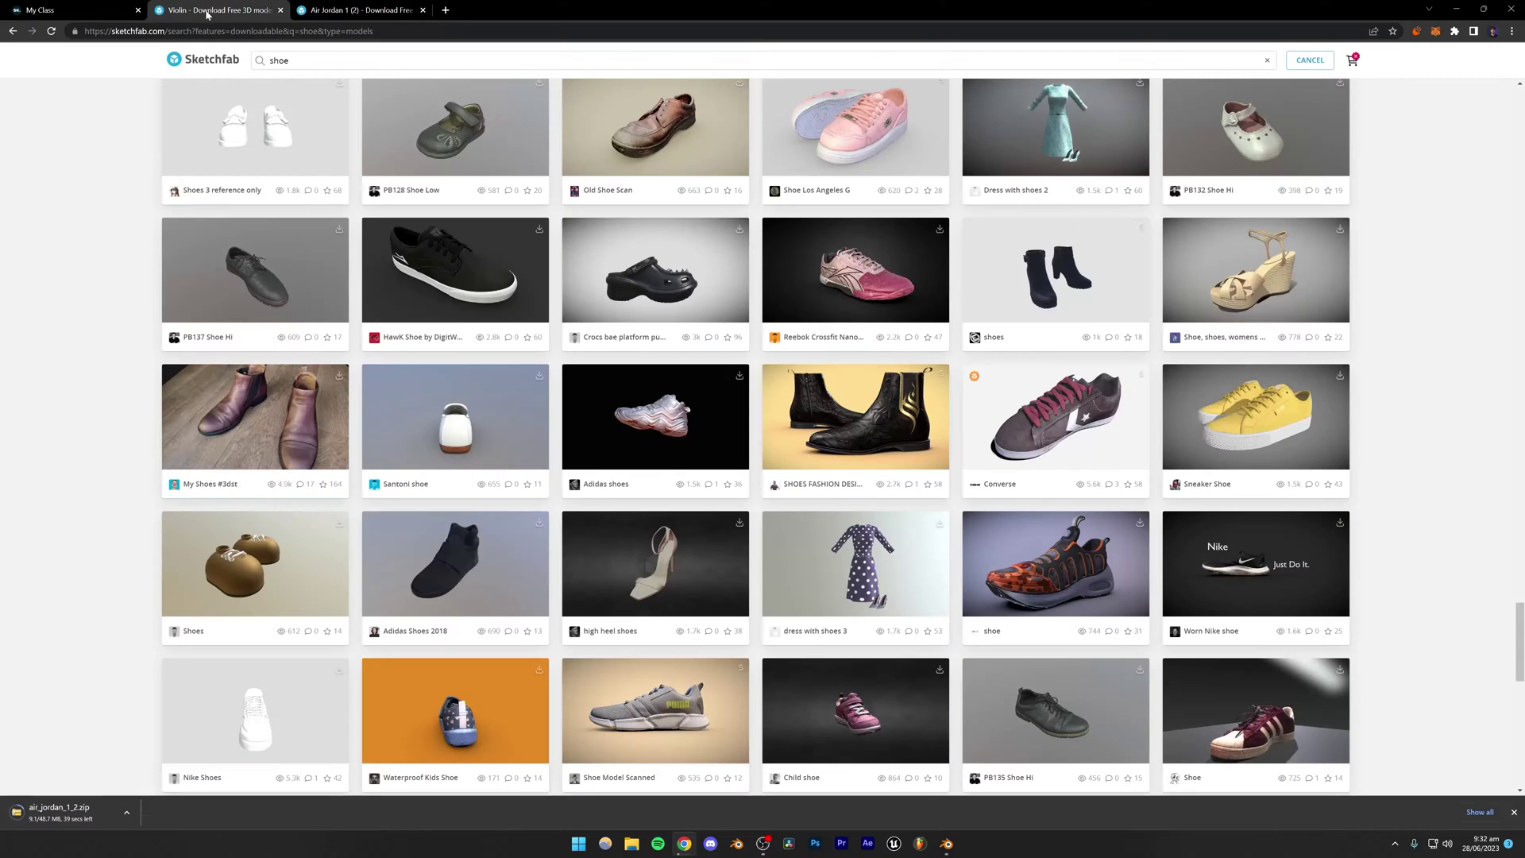
scroll(48, 476, "down", 2)
scroll(45, 473, "down", 2)
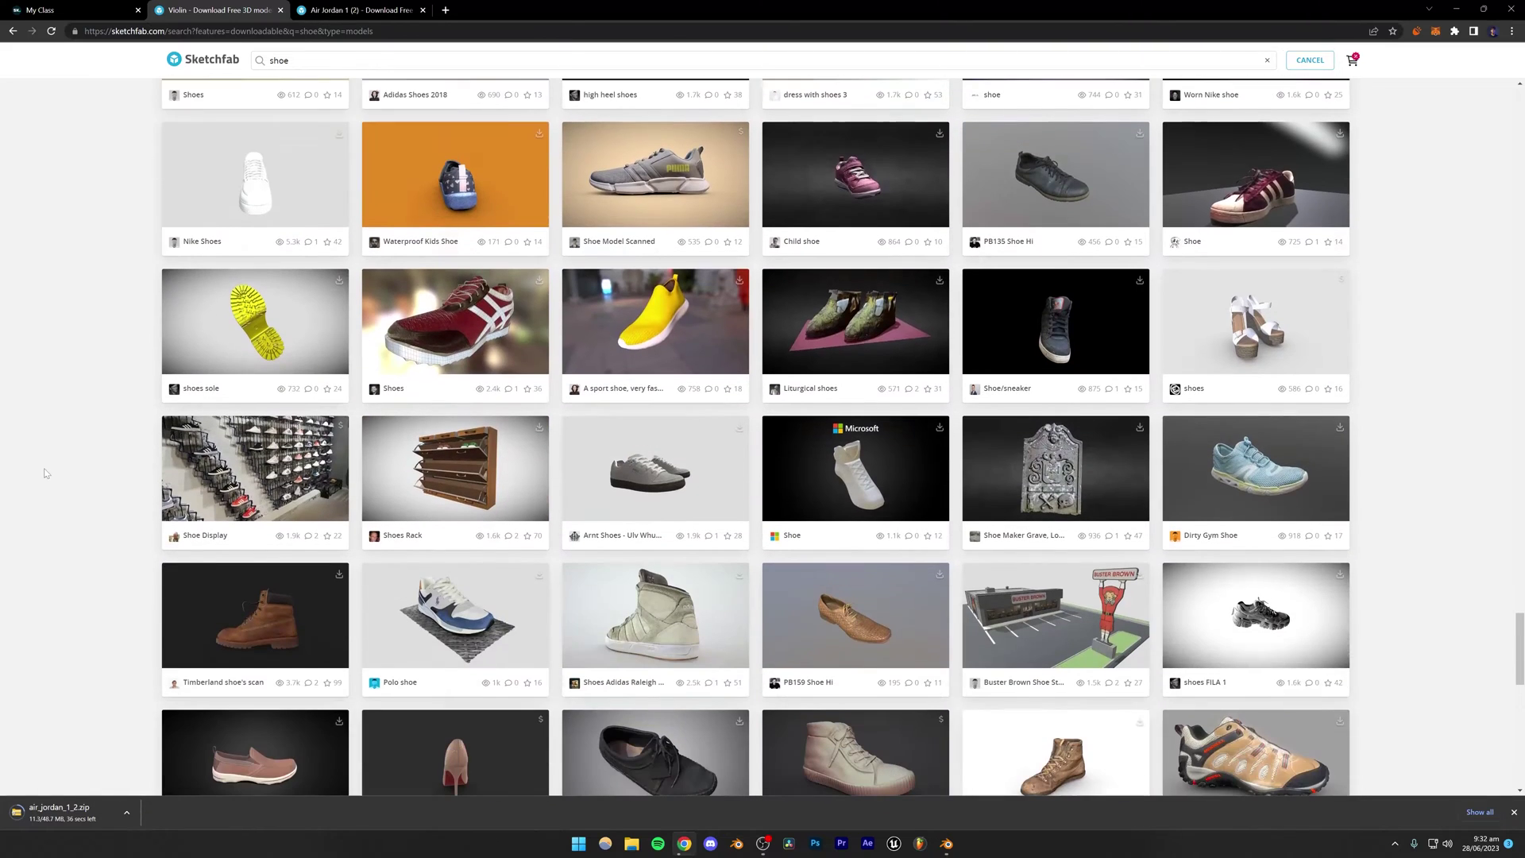
scroll(15, 506, "down", 4)
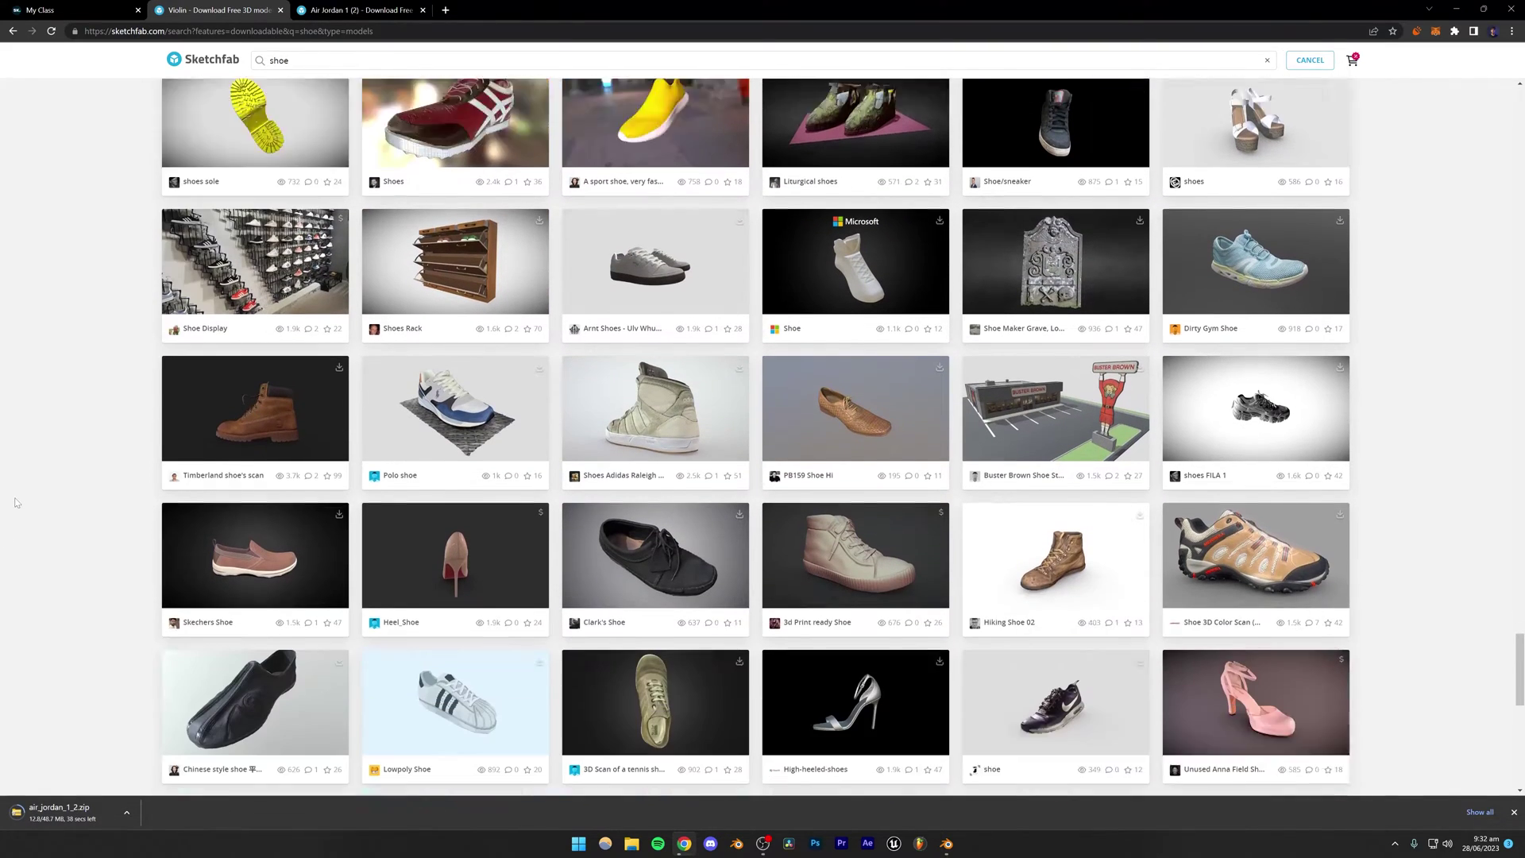
scroll(16, 499, "down", 4)
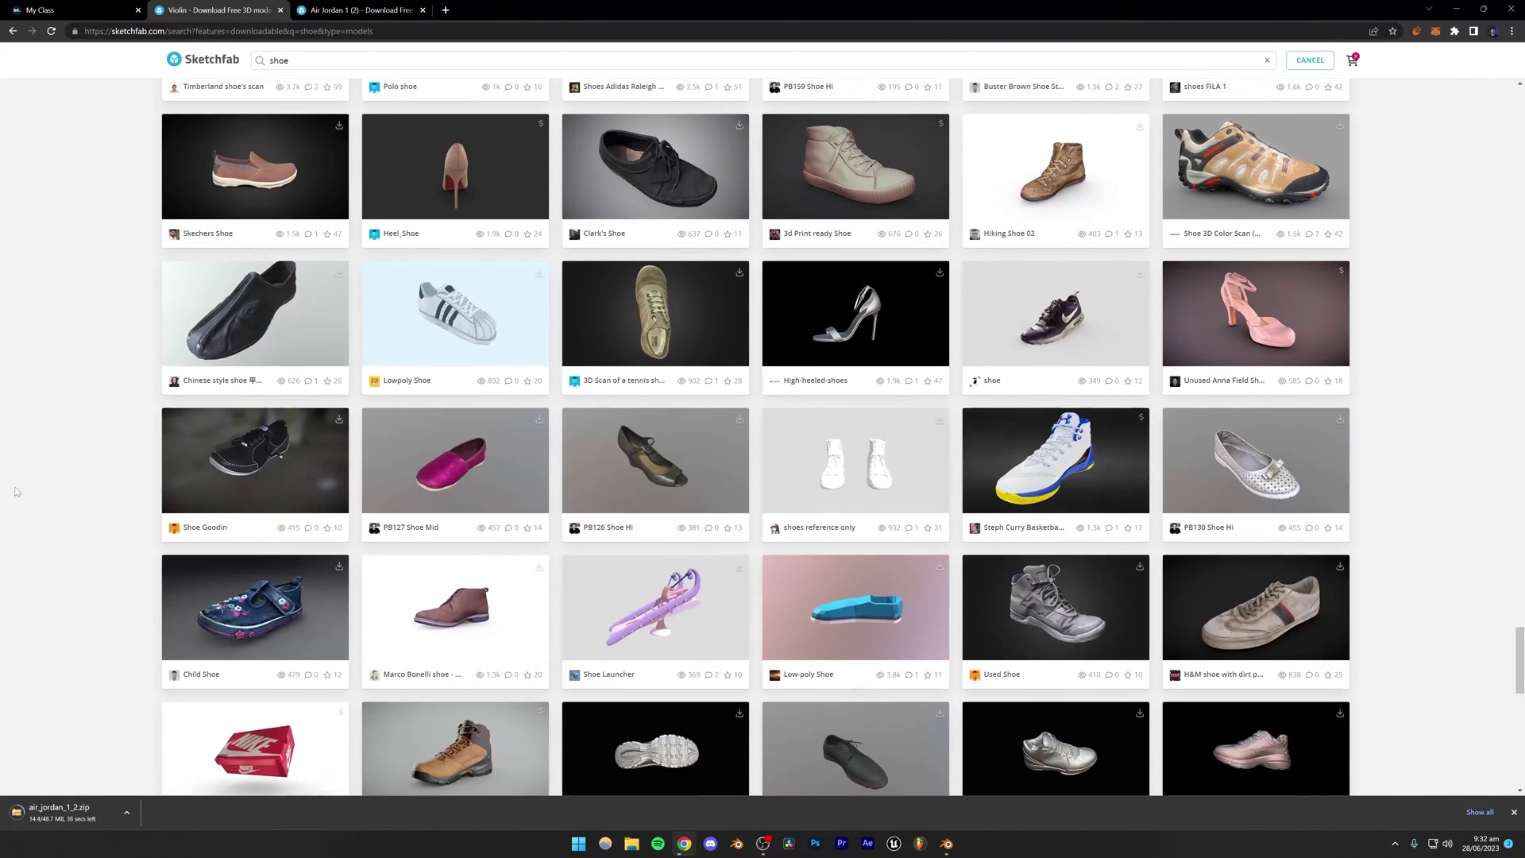
scroll(14, 492, "down", 13)
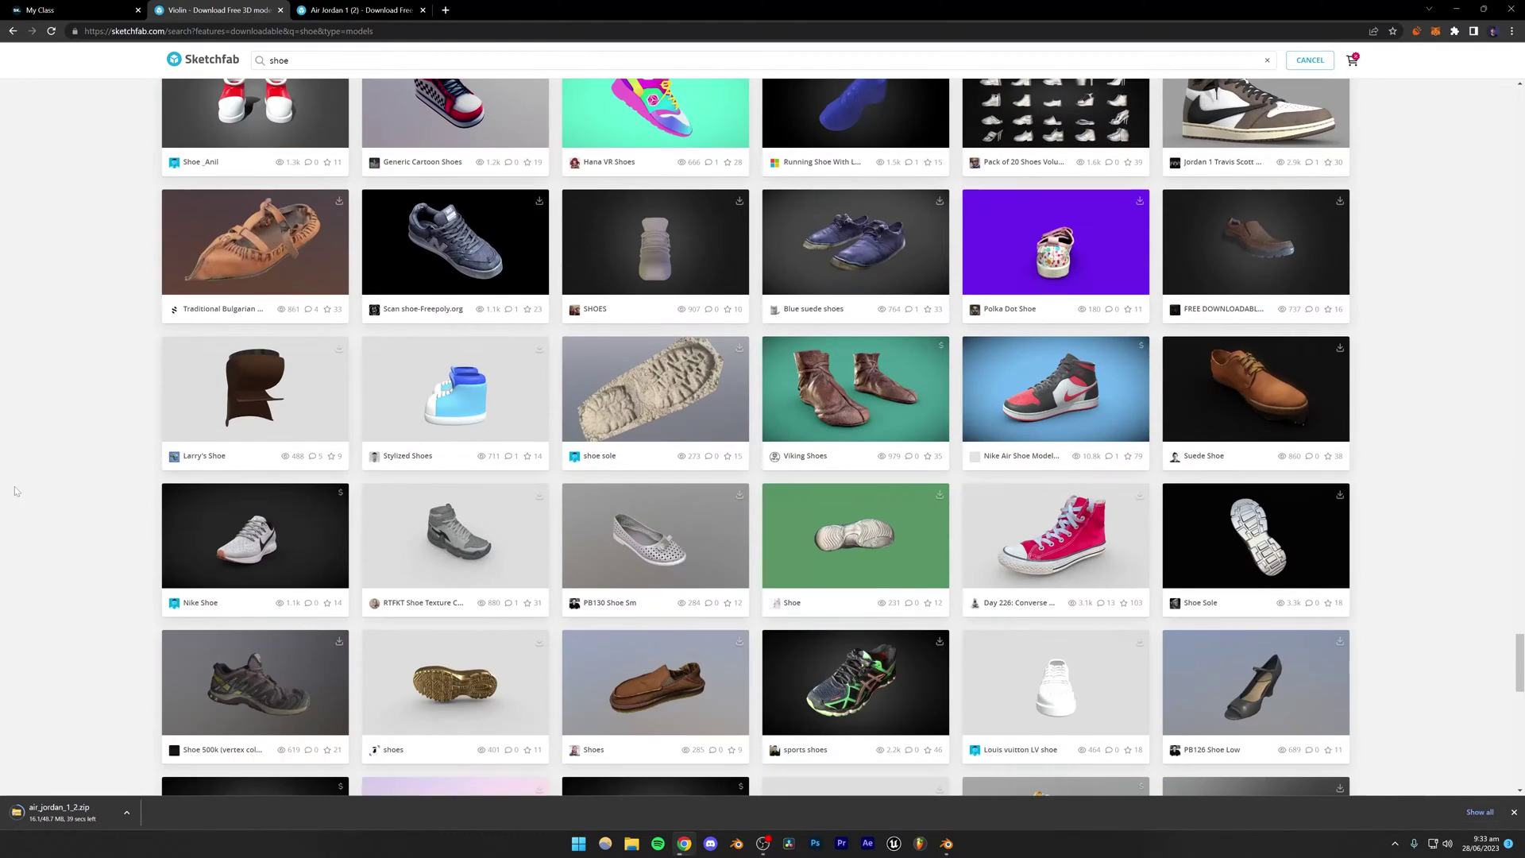
scroll(15, 491, "down", 2)
scroll(13, 492, "up", 4)
scroll(13, 493, "down", 4)
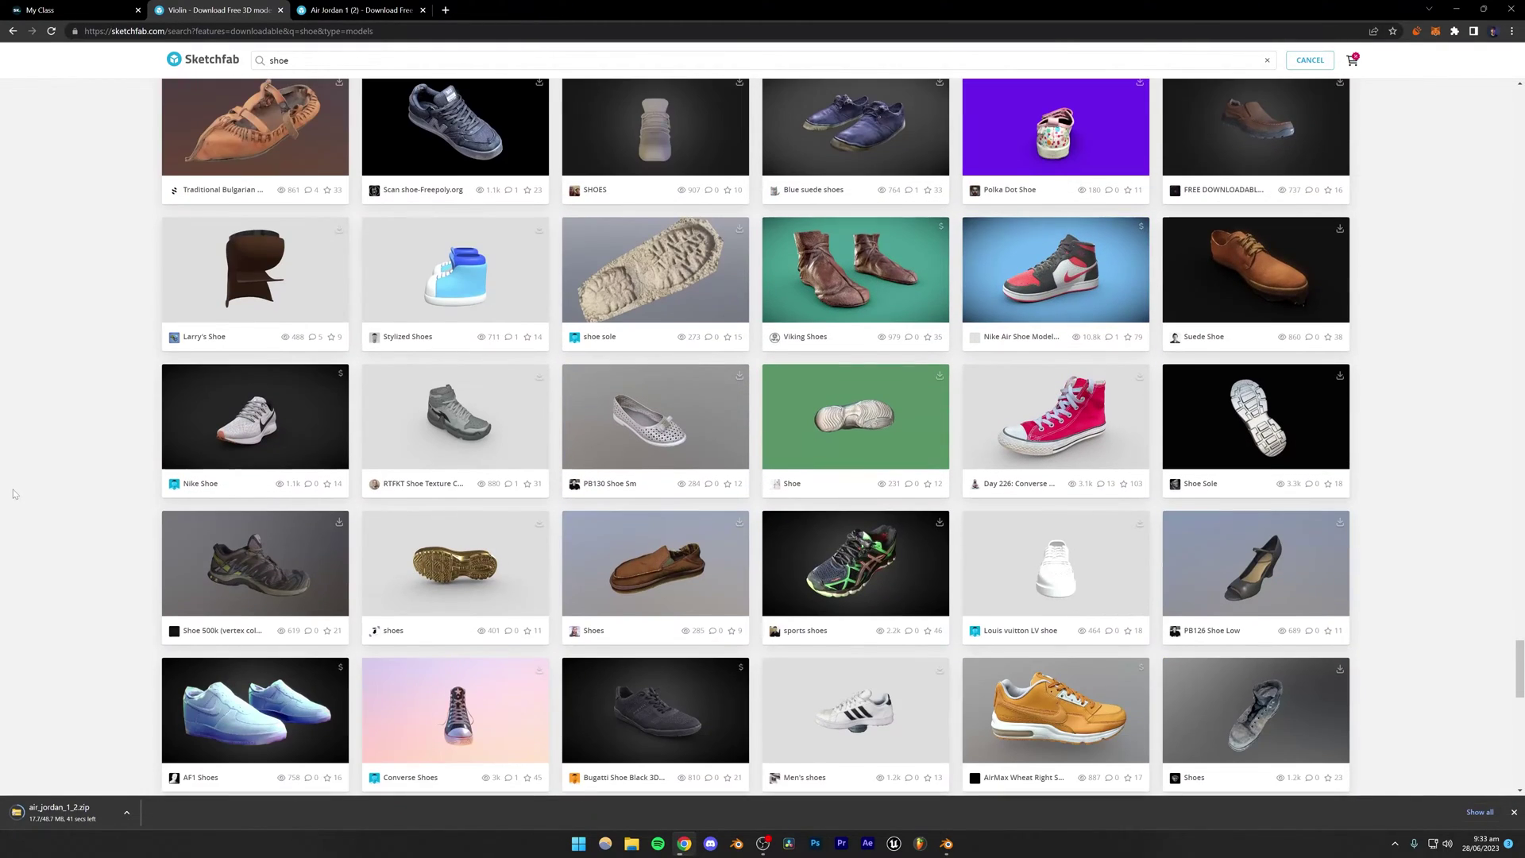
scroll(13, 493, "down", 5)
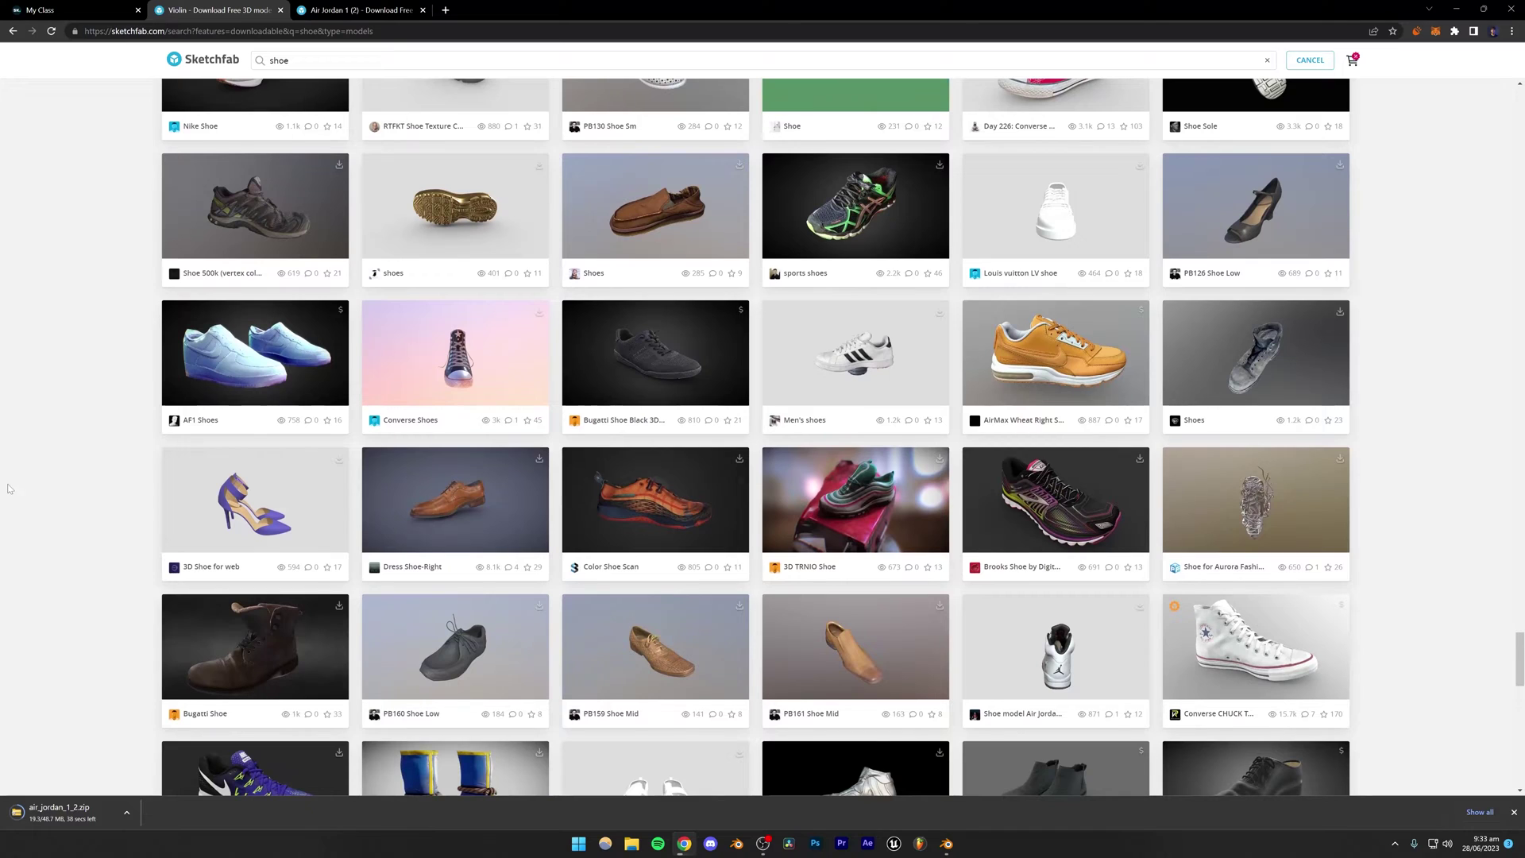
scroll(8, 488, "down", 2)
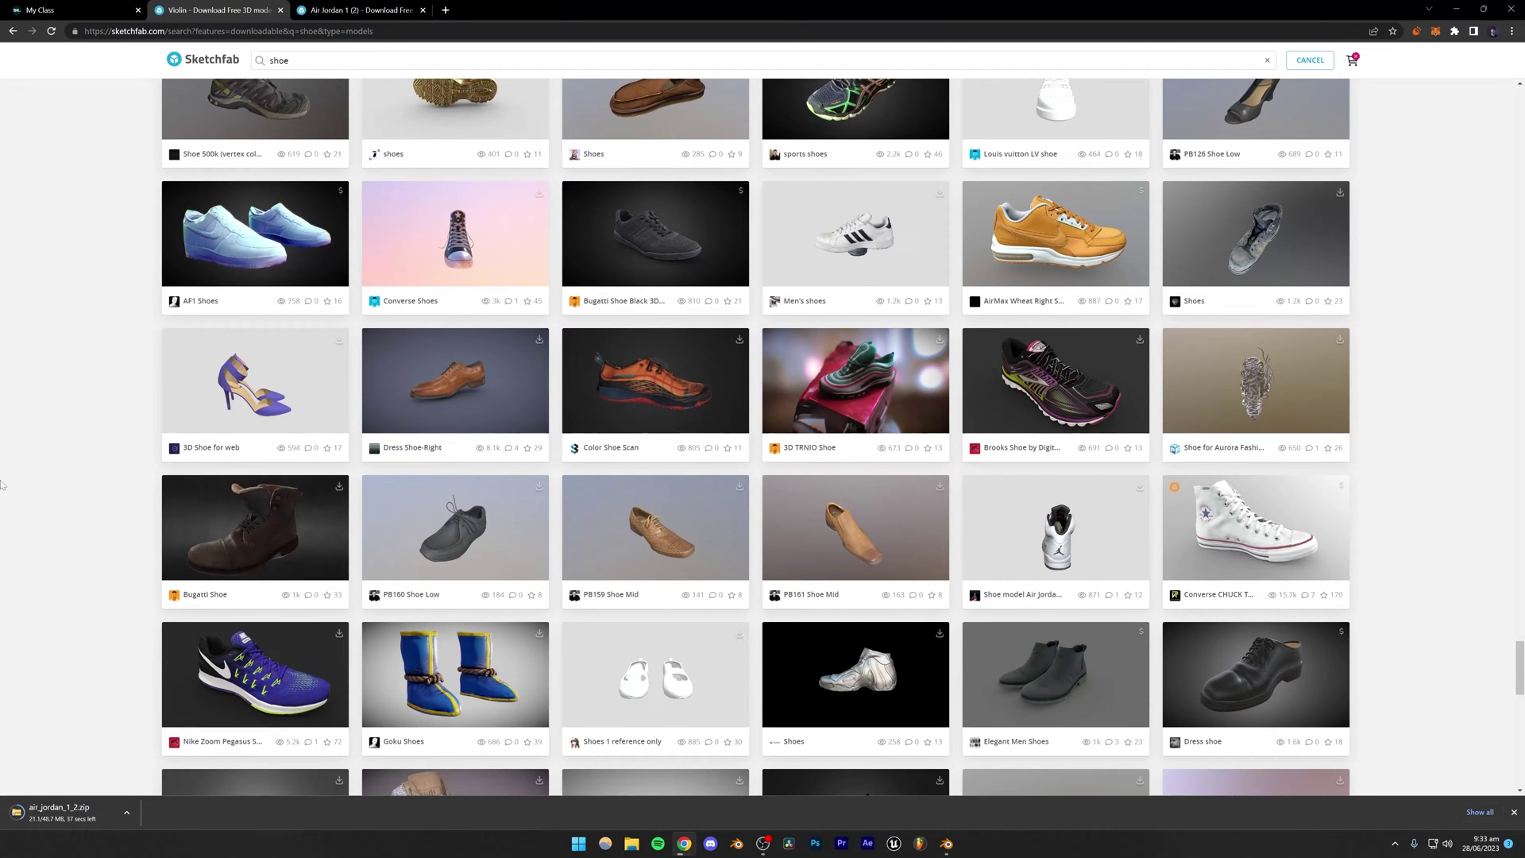
scroll(3, 484, "down", 2)
scroll(2, 483, "down", 2)
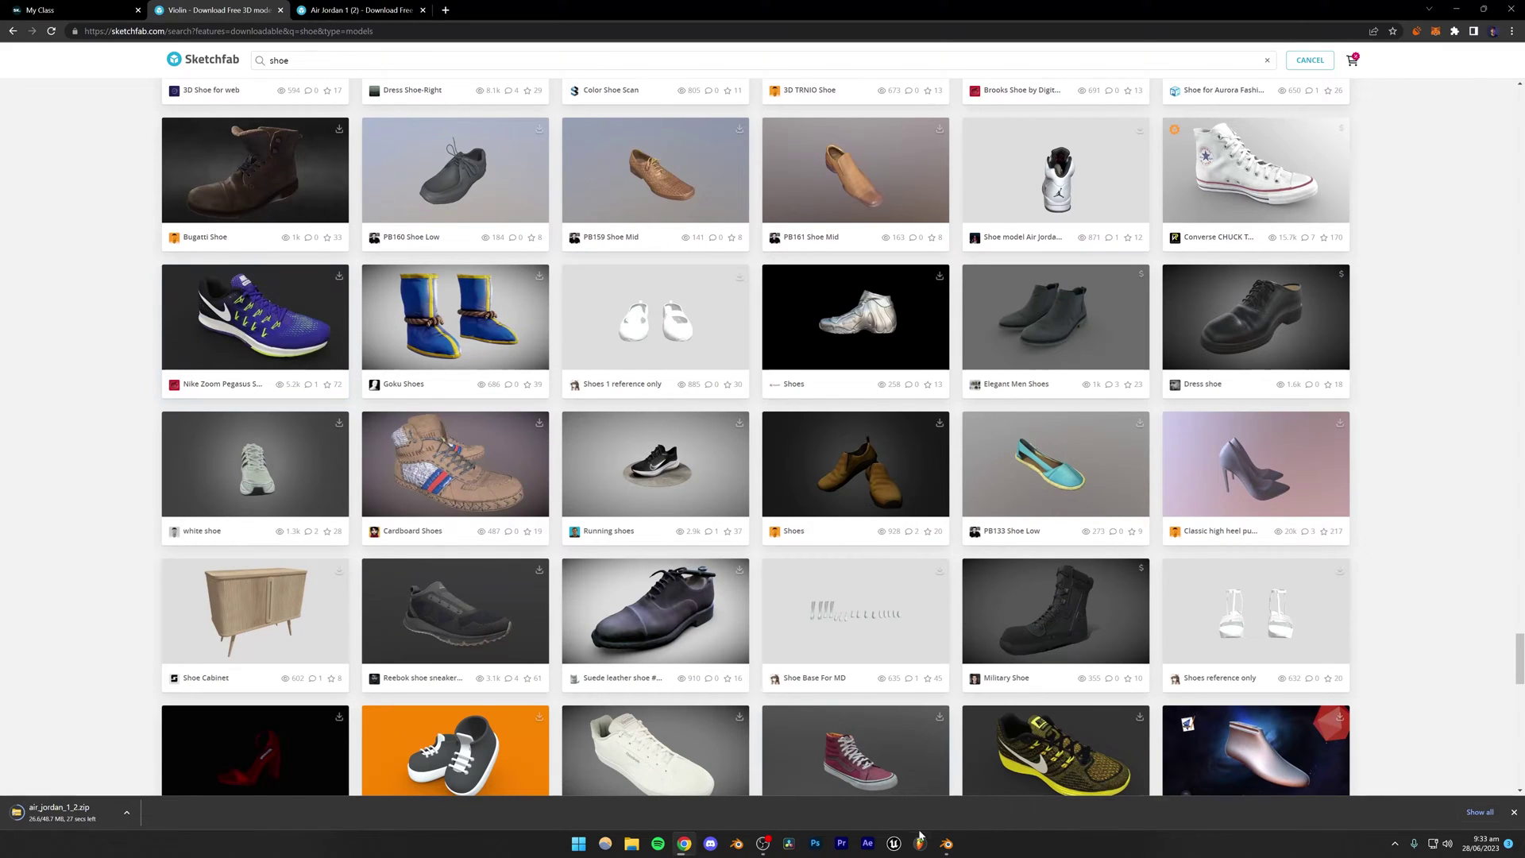
Switch to Blender, search the BlenderKit models for "shoe" and look through the results with free models listed first.
left_click(946, 844)
left_click(608, 52)
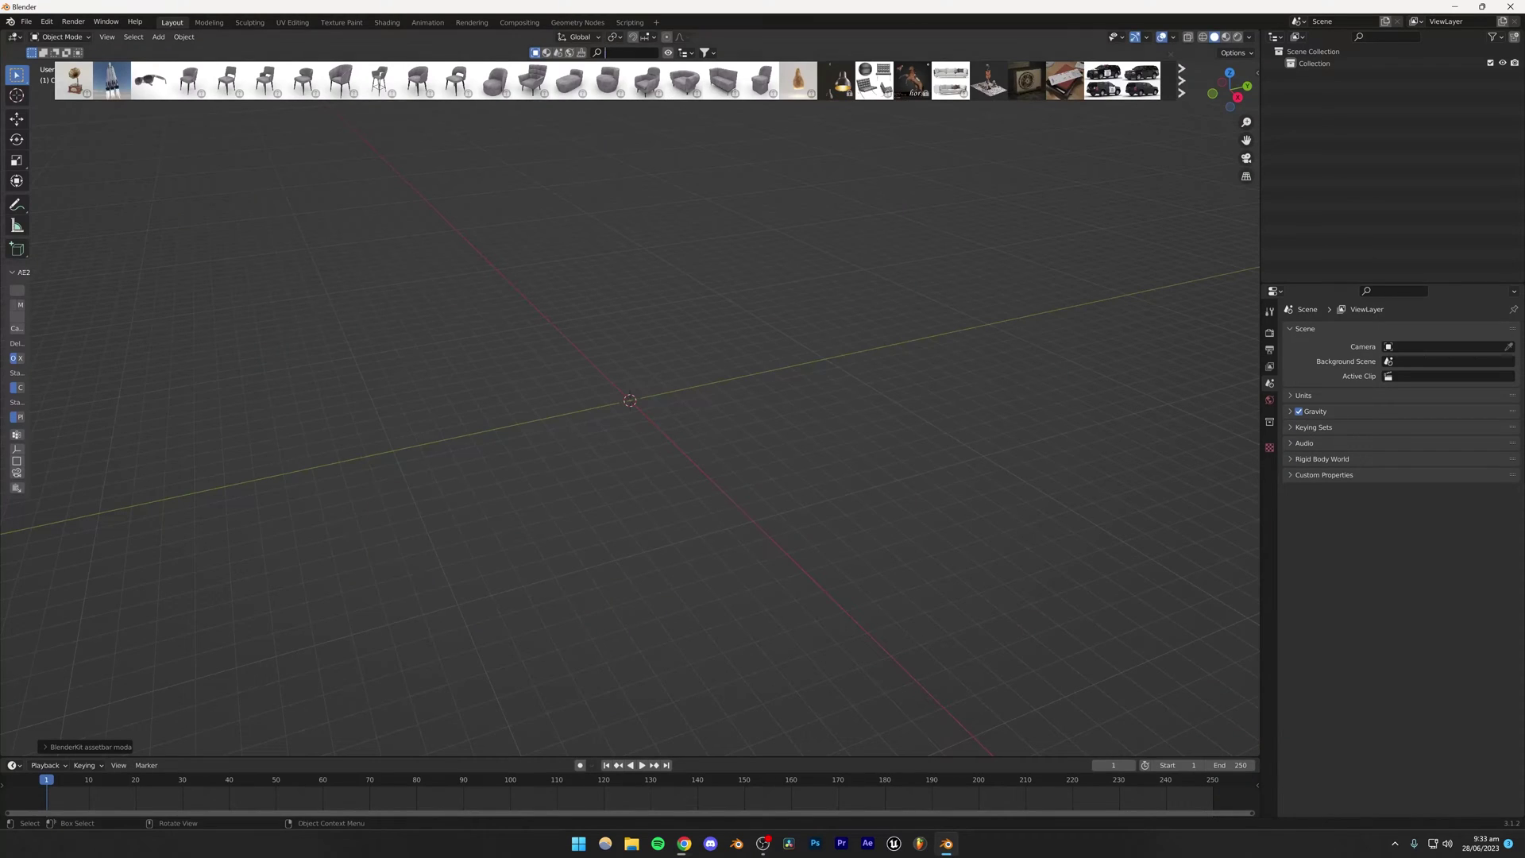
type("shoe")
key("Return")
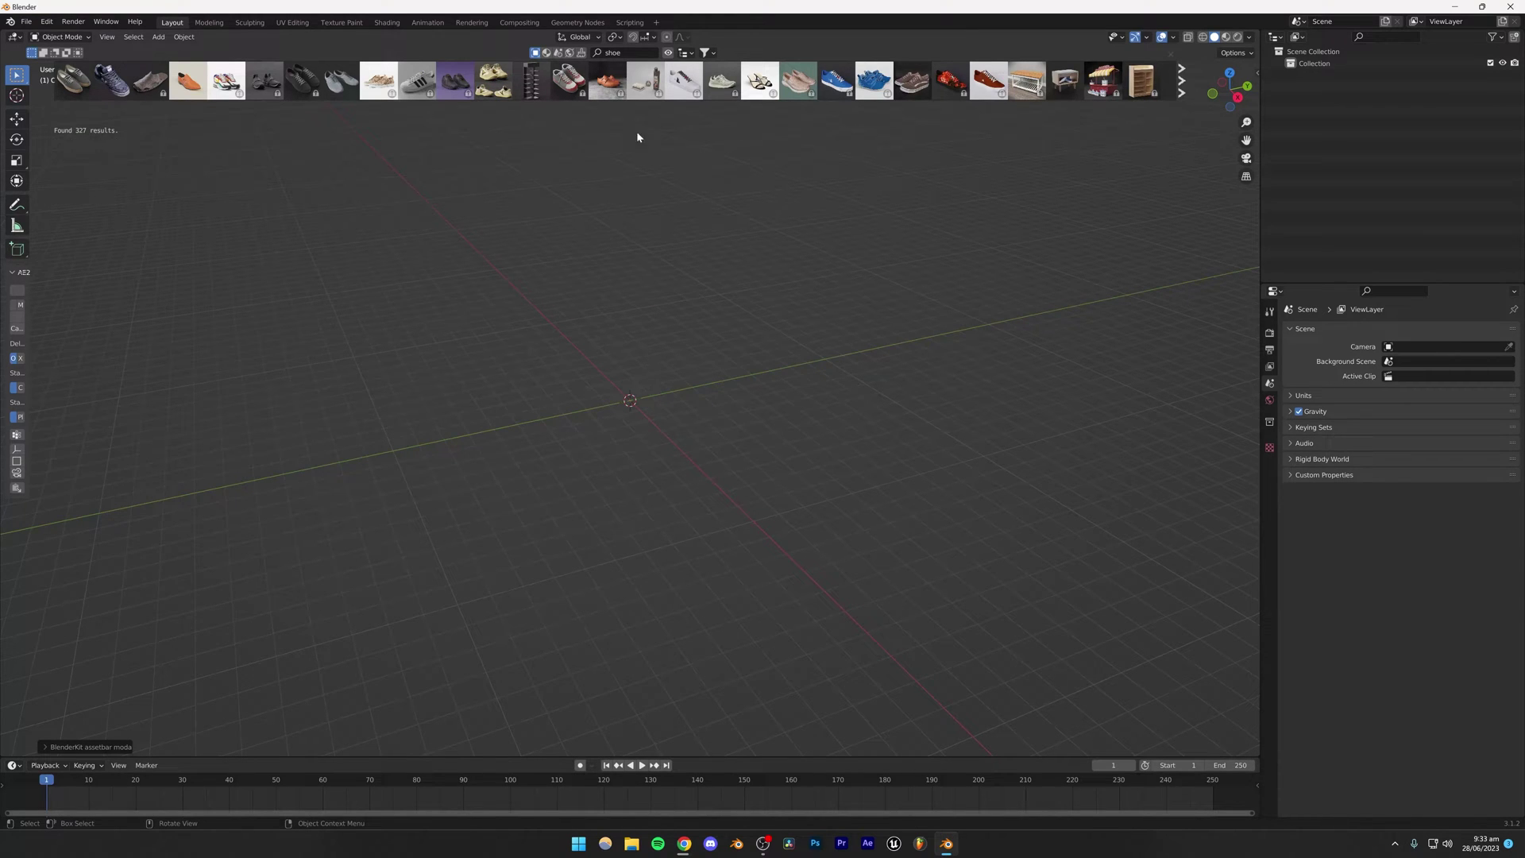
left_click(1256, 74)
left_click(1253, 147)
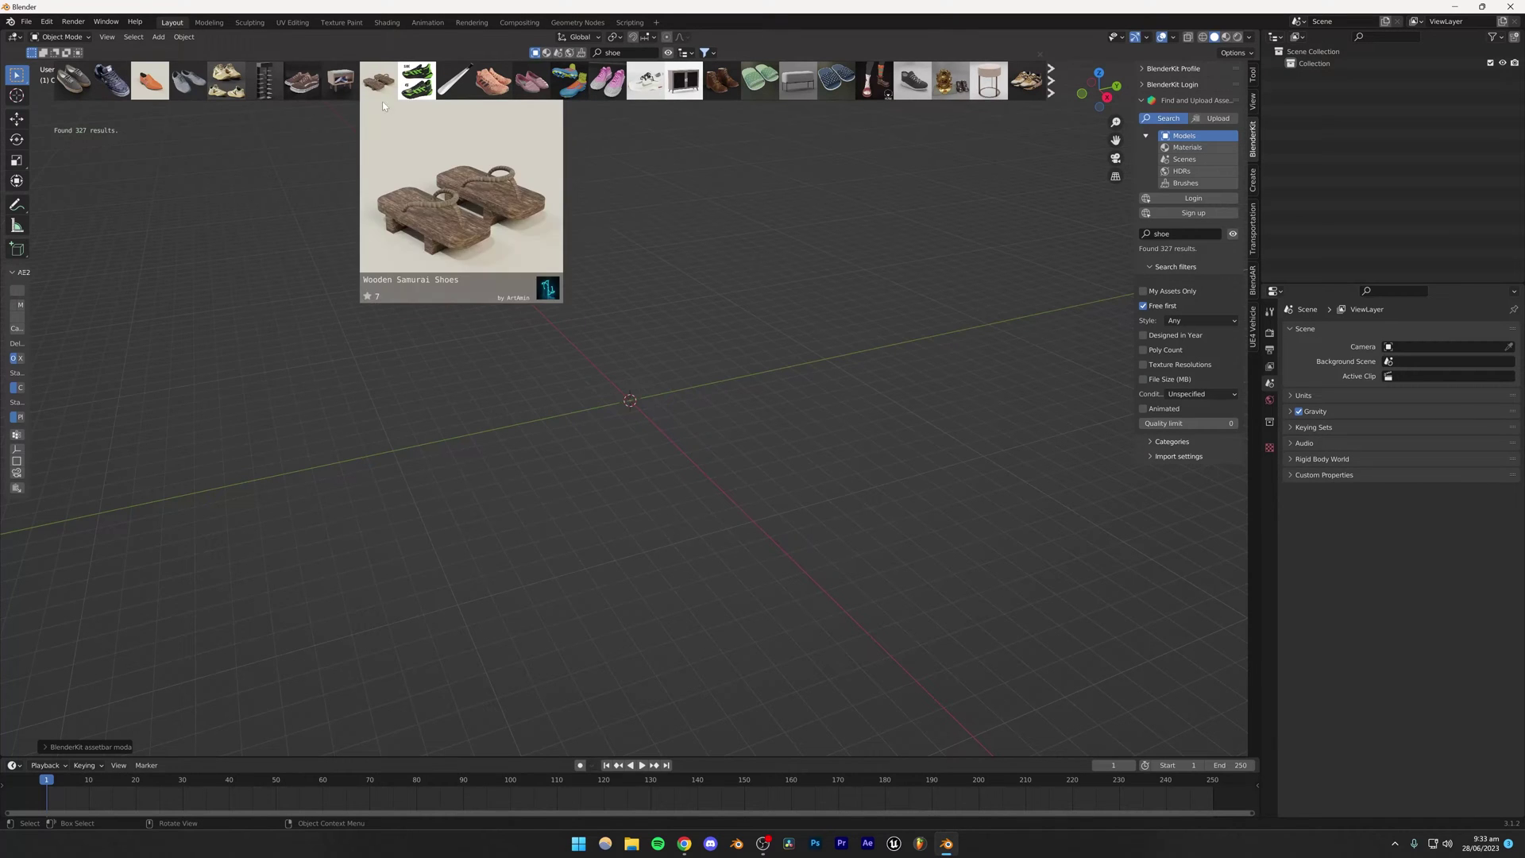
Switch back to Chrome, open the downloaded air_jordan_1_2.zip archive and select all of its contents.
left_click(684, 844)
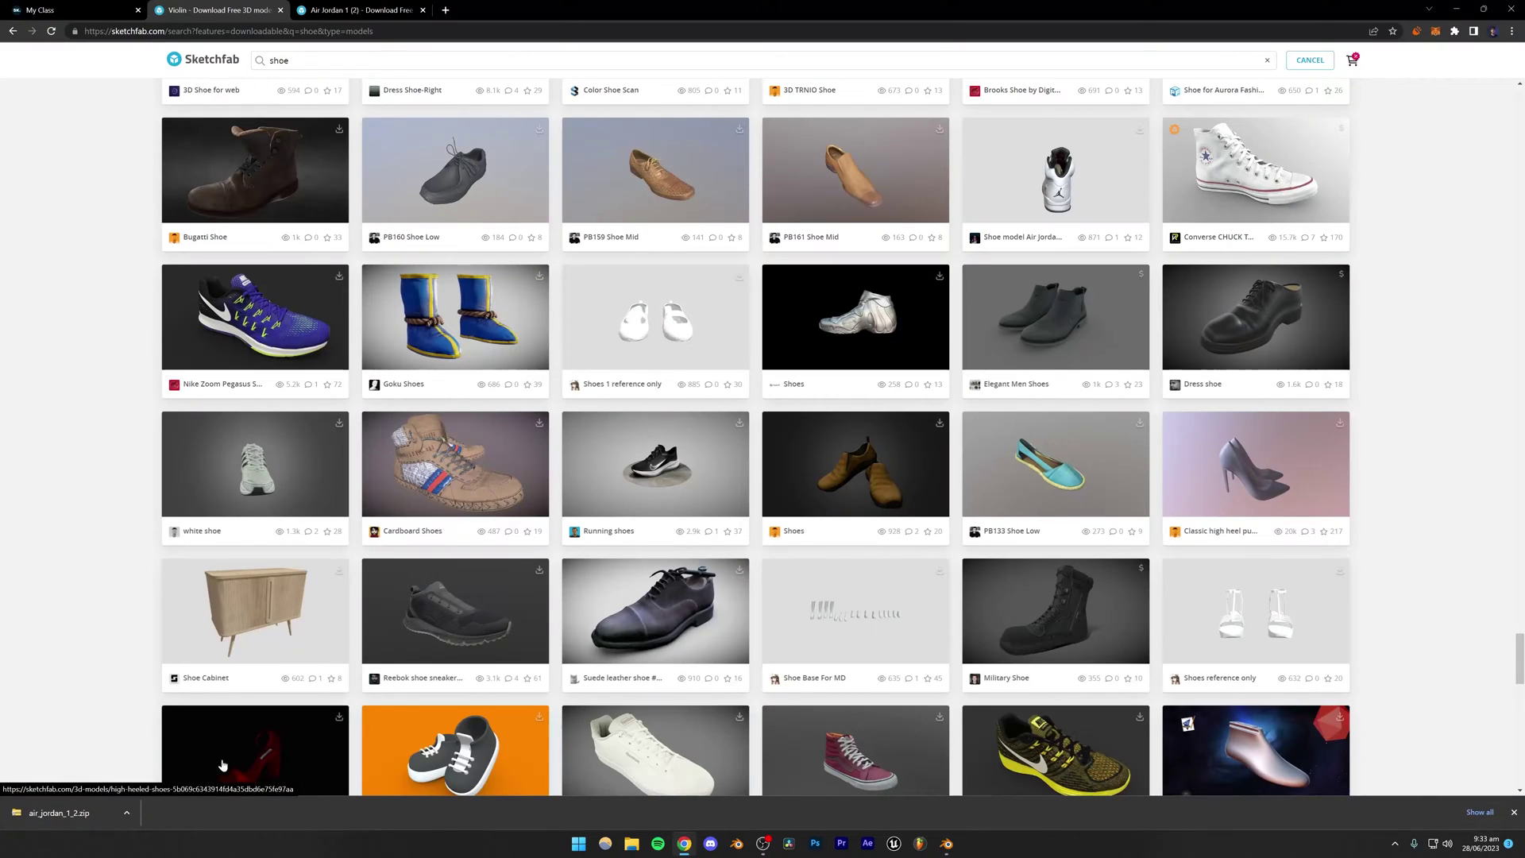
left_click(59, 813)
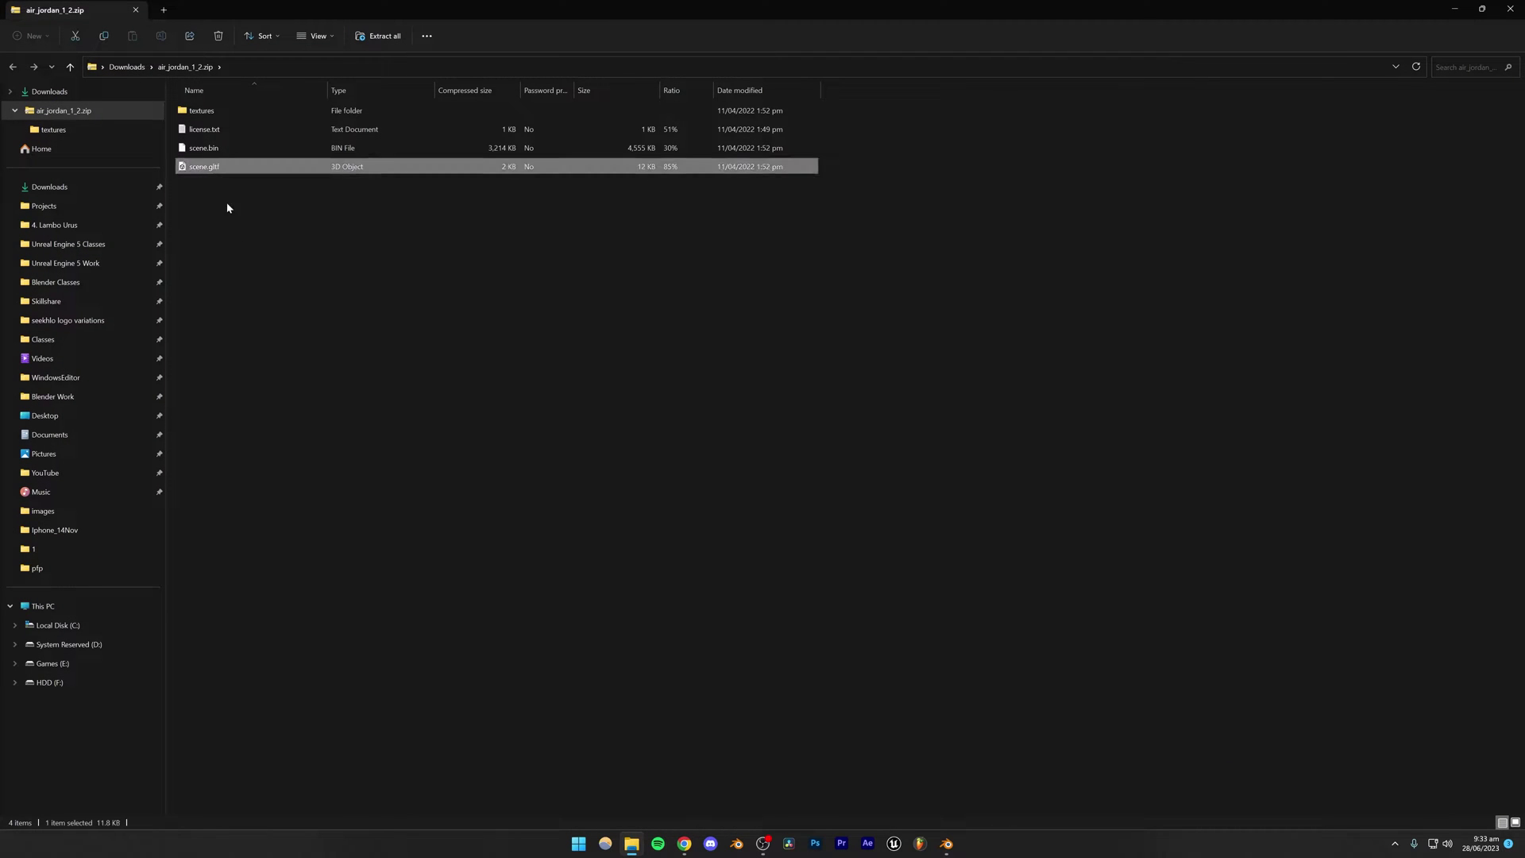
left_click_drag(260, 210, 202, 108)
Create a new folder named "jordans" on the desktop.
key("super+d")
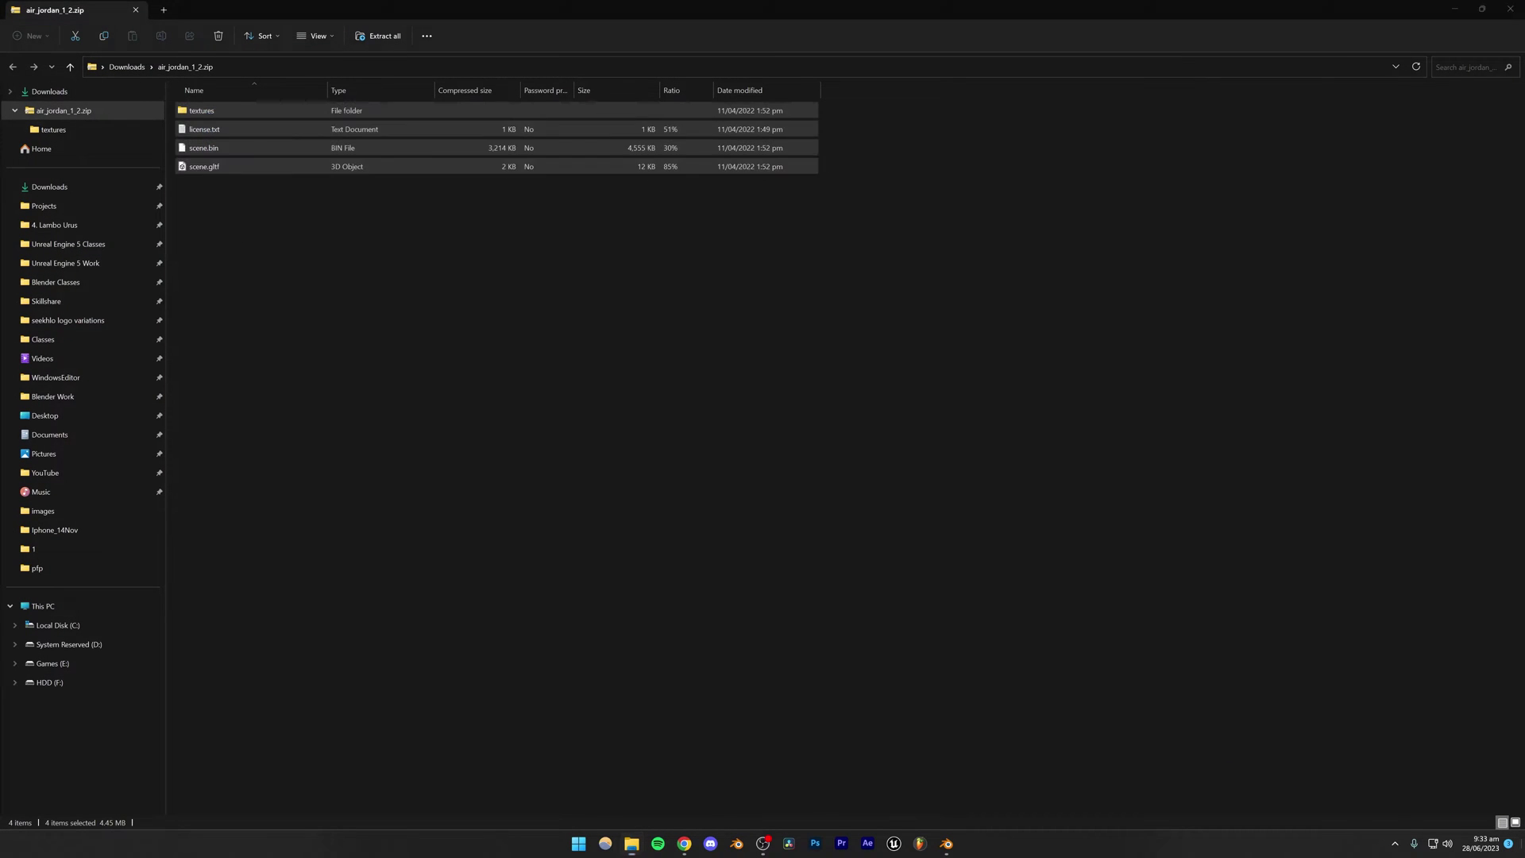
right_click(491, 497)
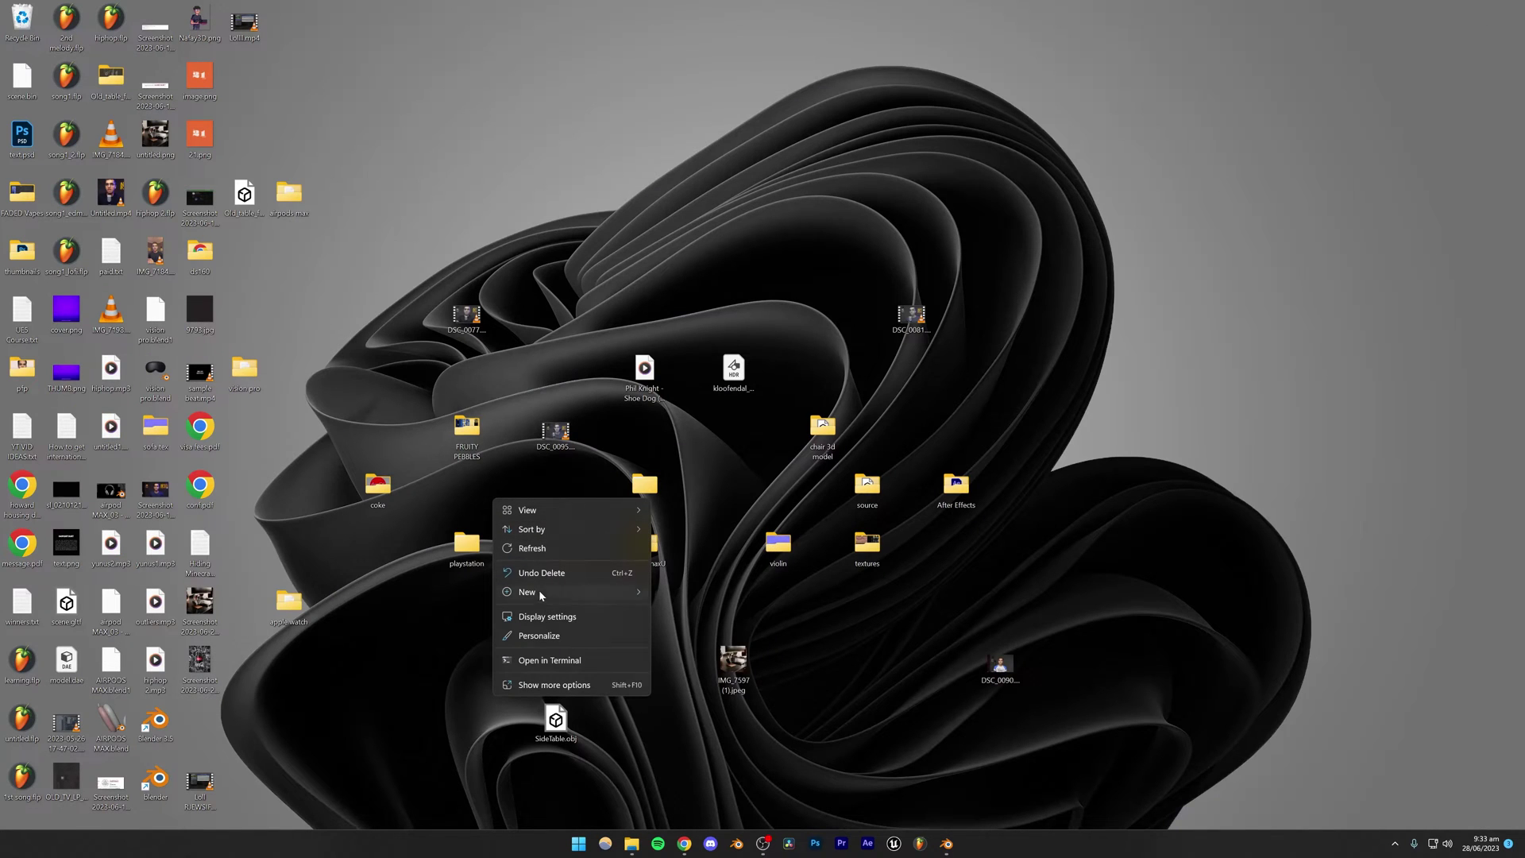
mouse_move(540, 591)
left_click(675, 592)
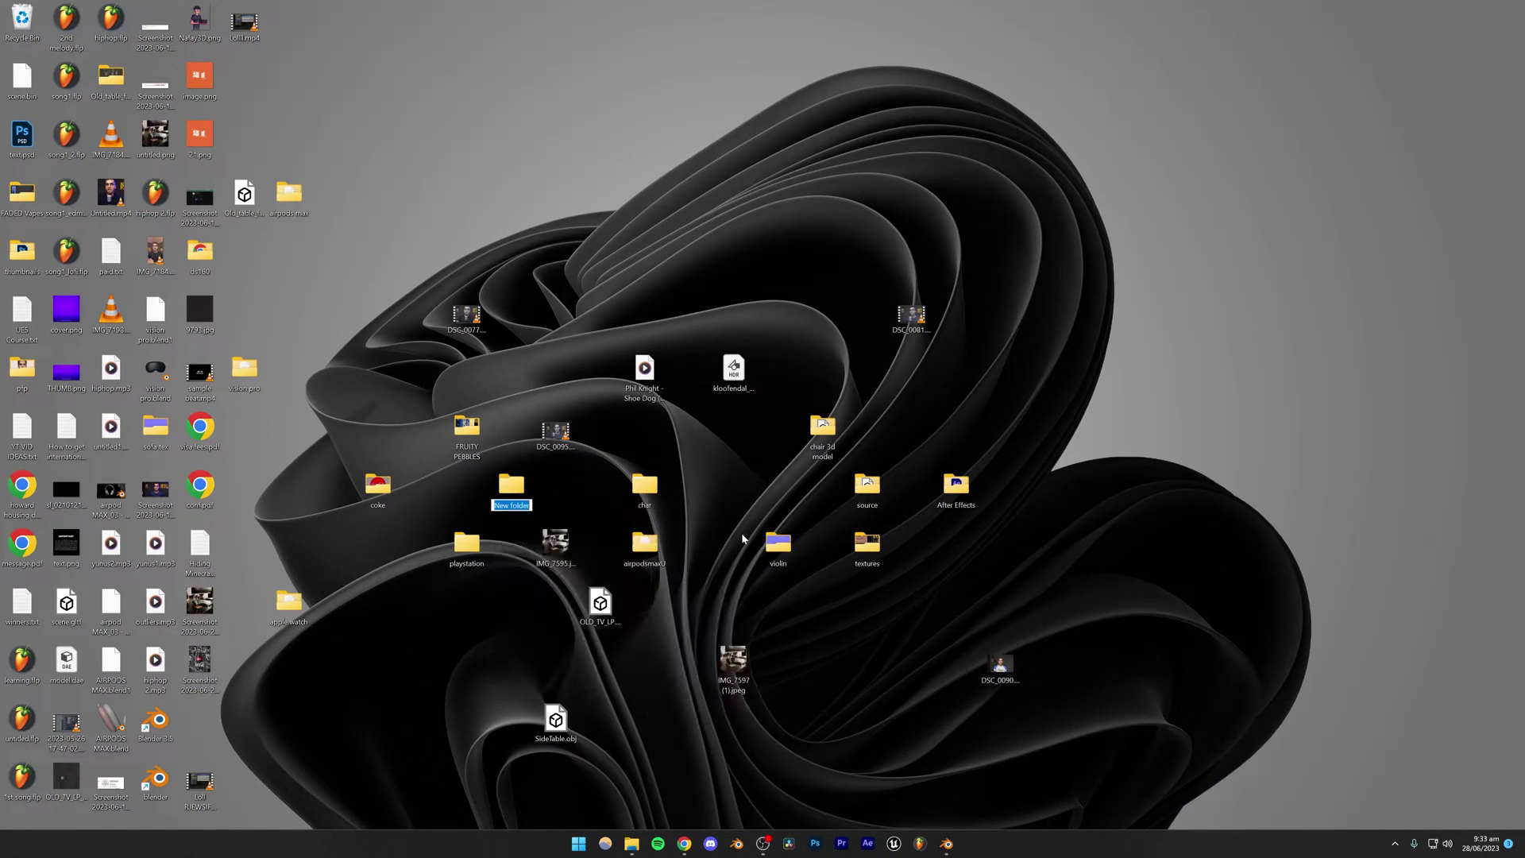
type("j")
type("ro")
key("BackSpace")
key("BackSpace")
type("ordans")
key("Return")
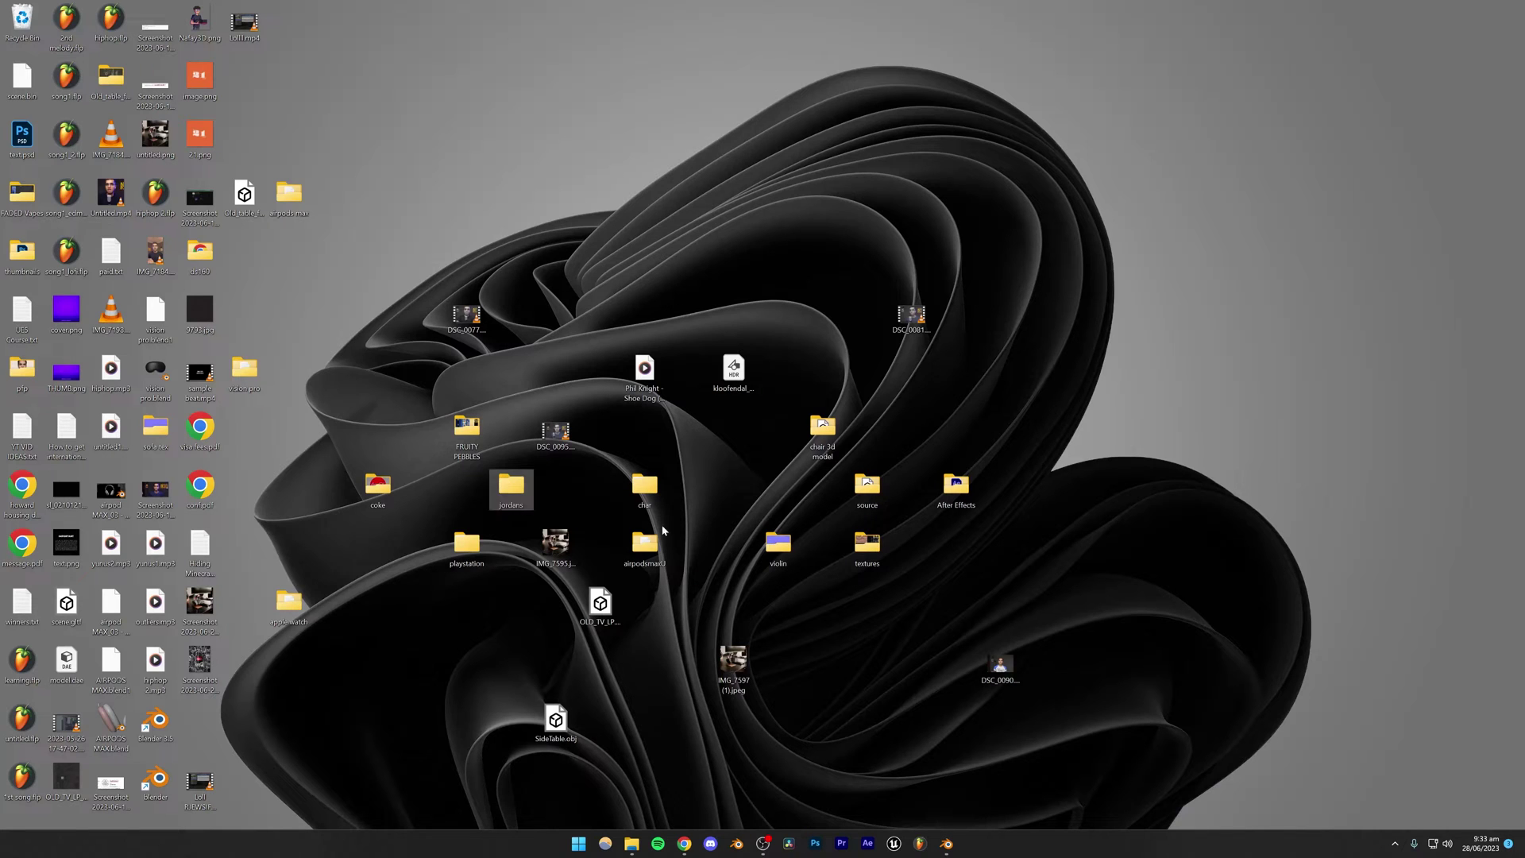
Copy the selected contents of the air_jordan_1_2.zip archive into the desktop's jordans folder and open that folder.
left_click(630, 844)
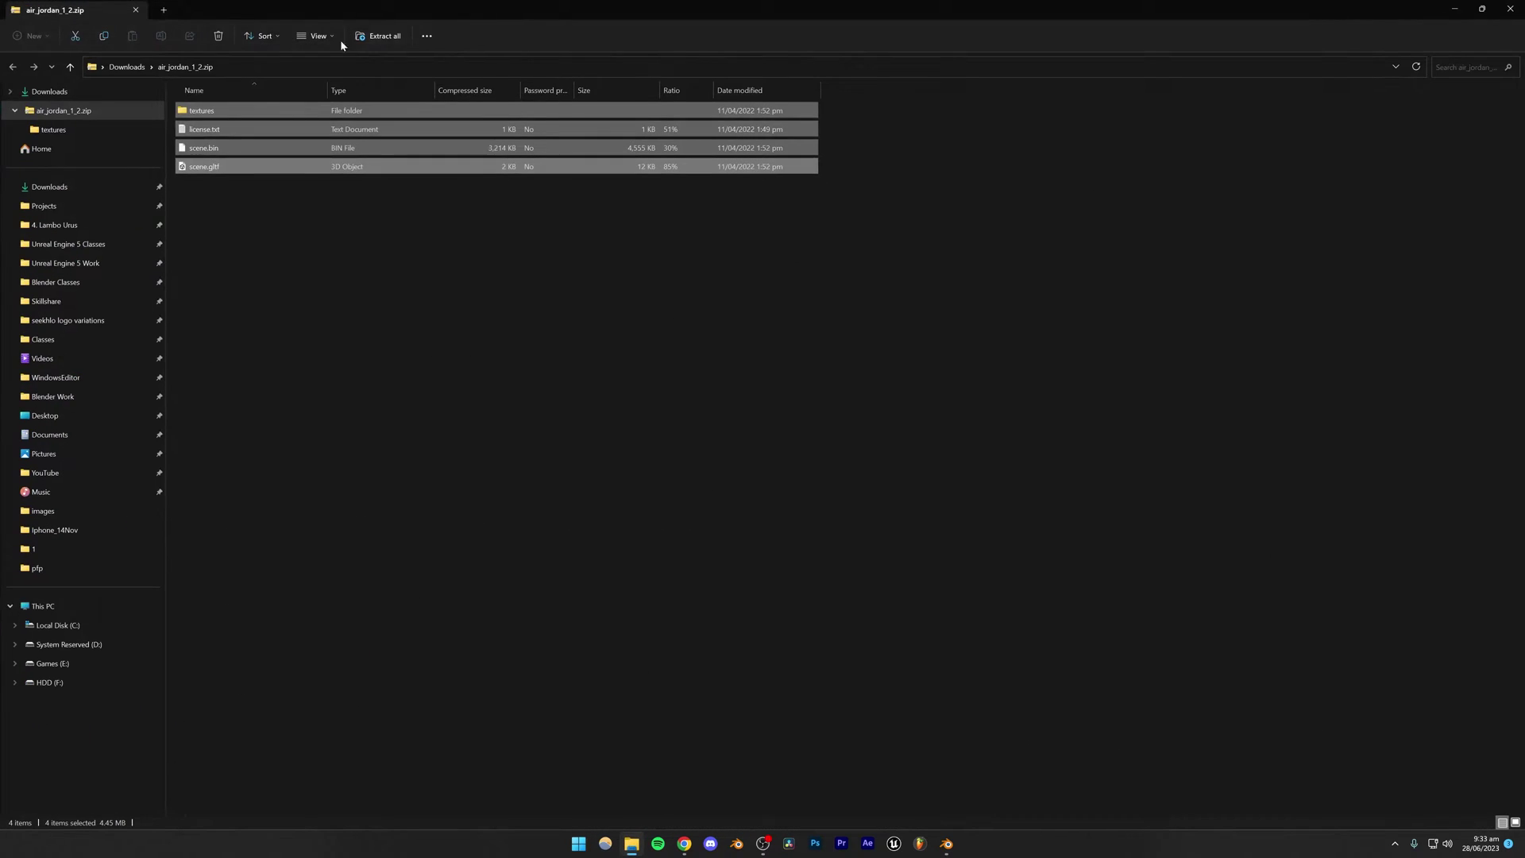
left_click_drag(211, 111, 512, 493)
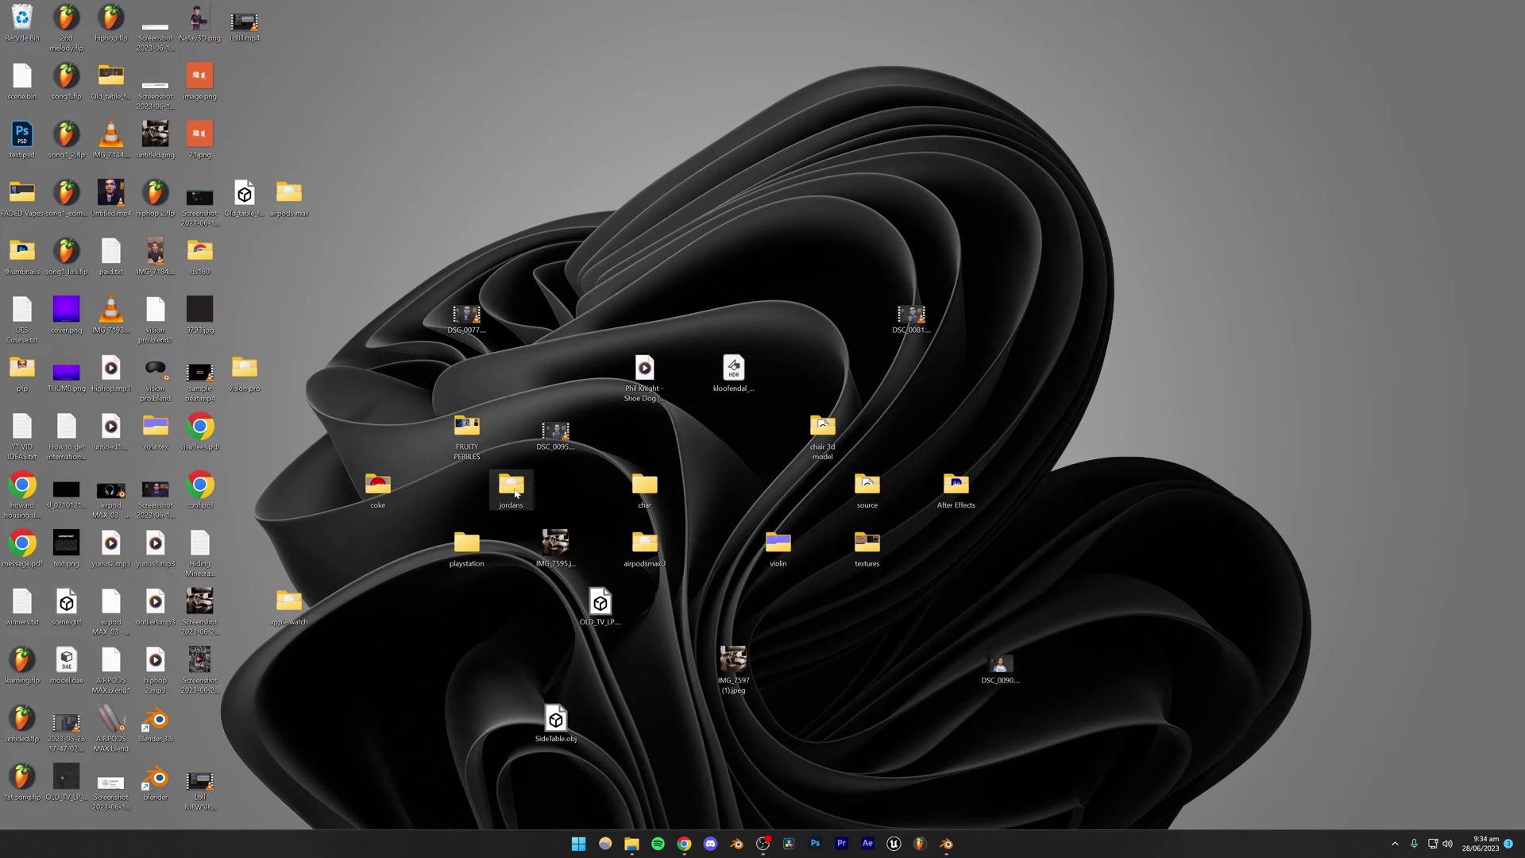
double_click(513, 476)
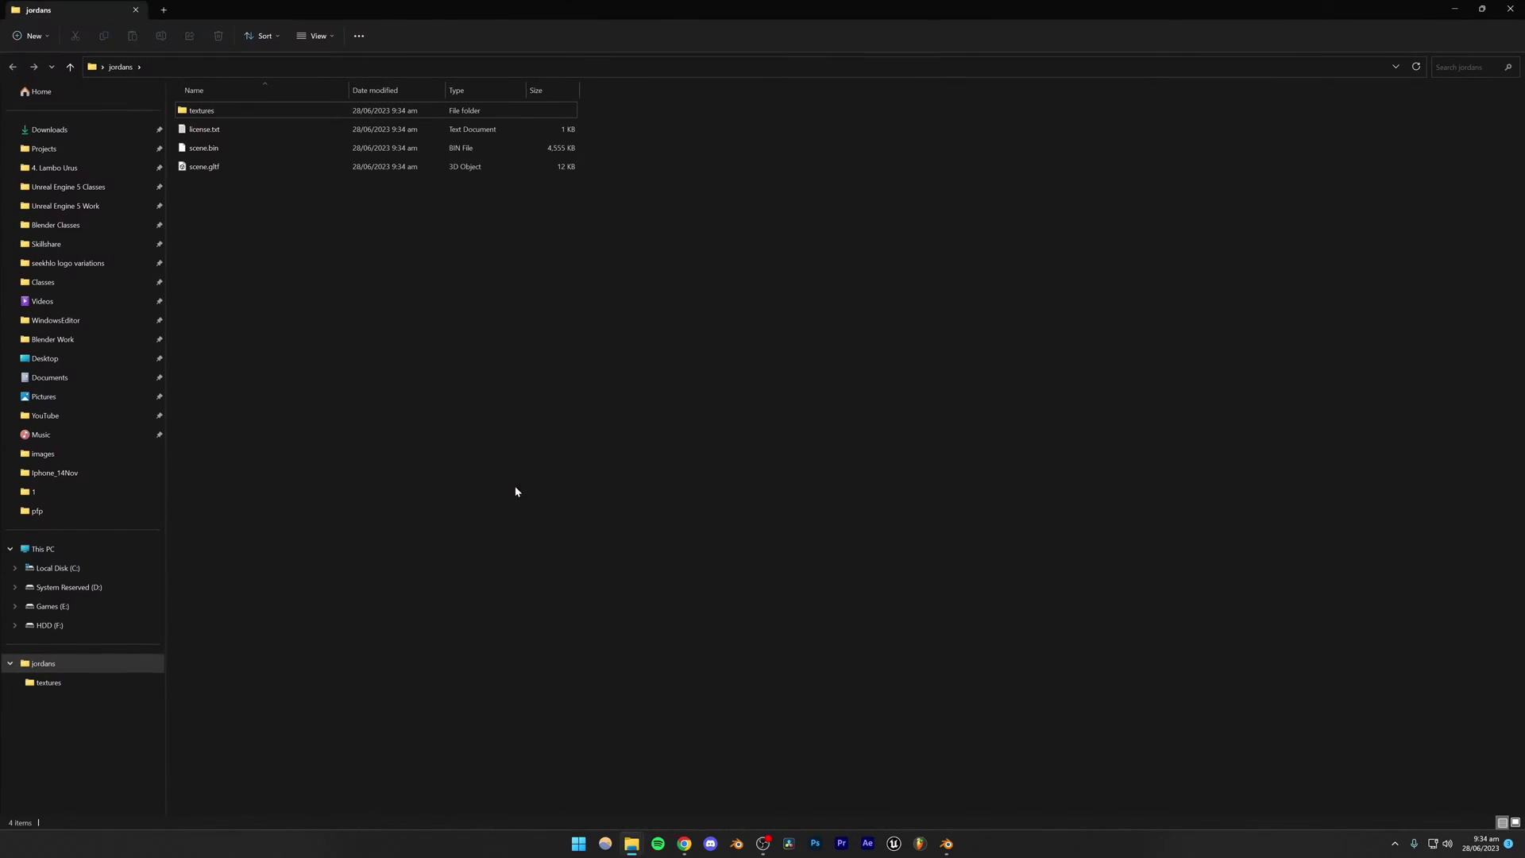
Switch to Blender and import scene.gltf from the desktop's jordans folder as a glTF 2.0 file.
left_click(949, 847)
left_click(26, 23)
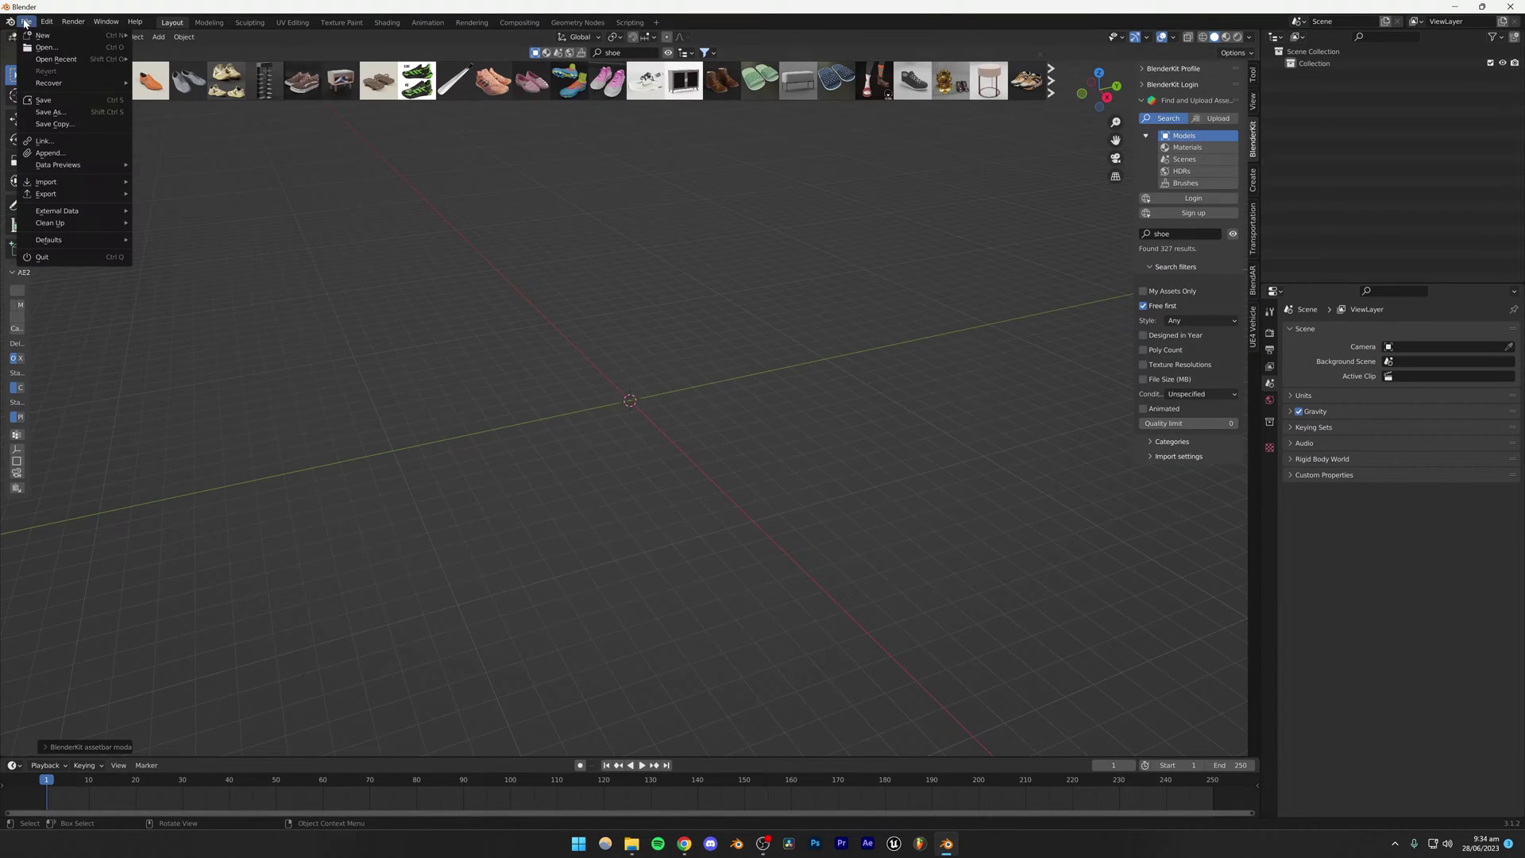
mouse_move(67, 187)
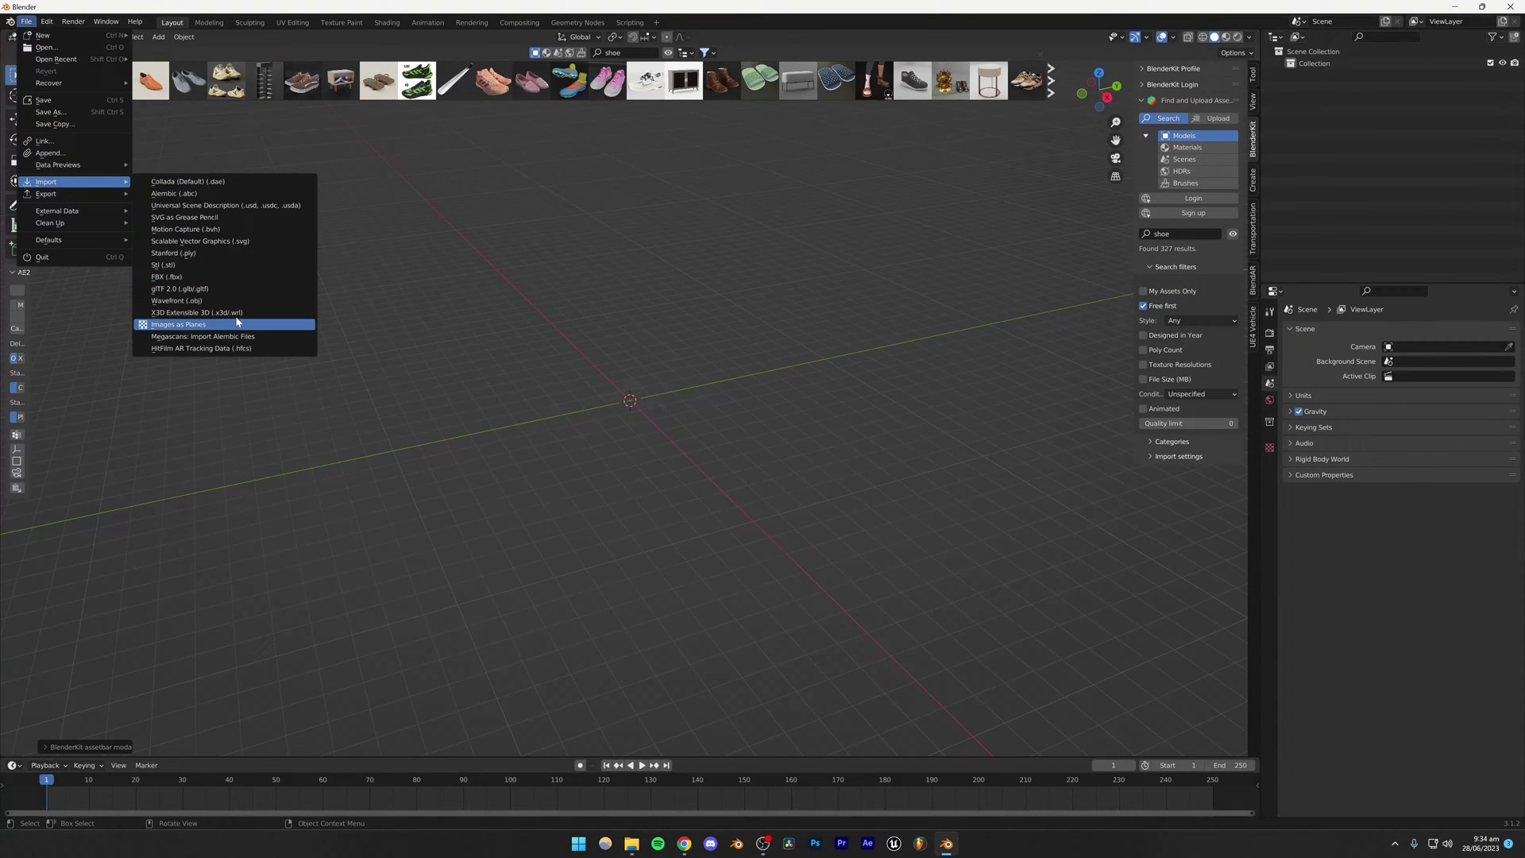
left_click(241, 289)
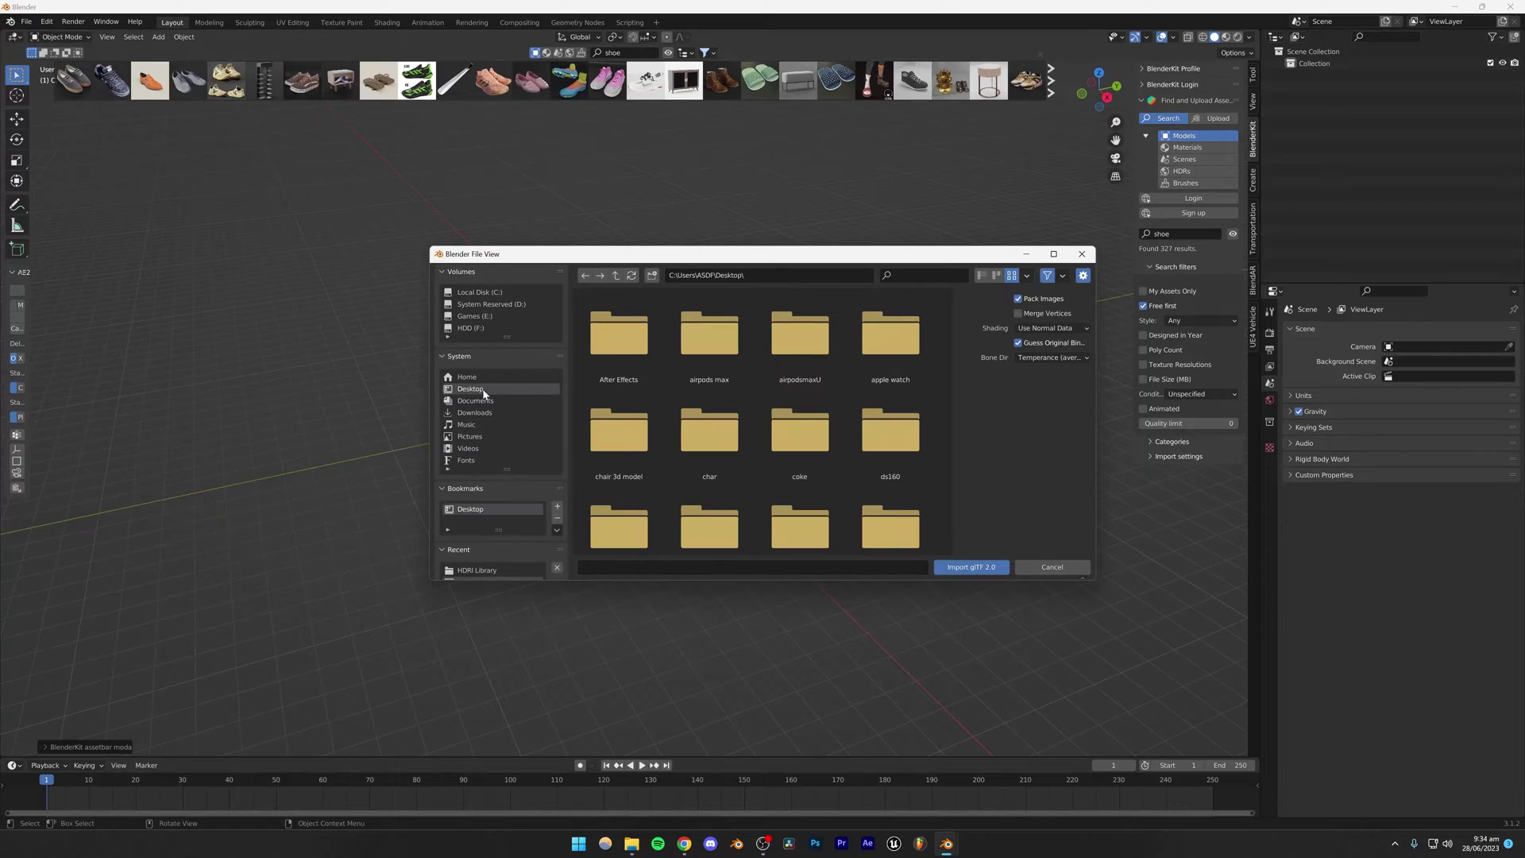
scroll(811, 429, "down", 3)
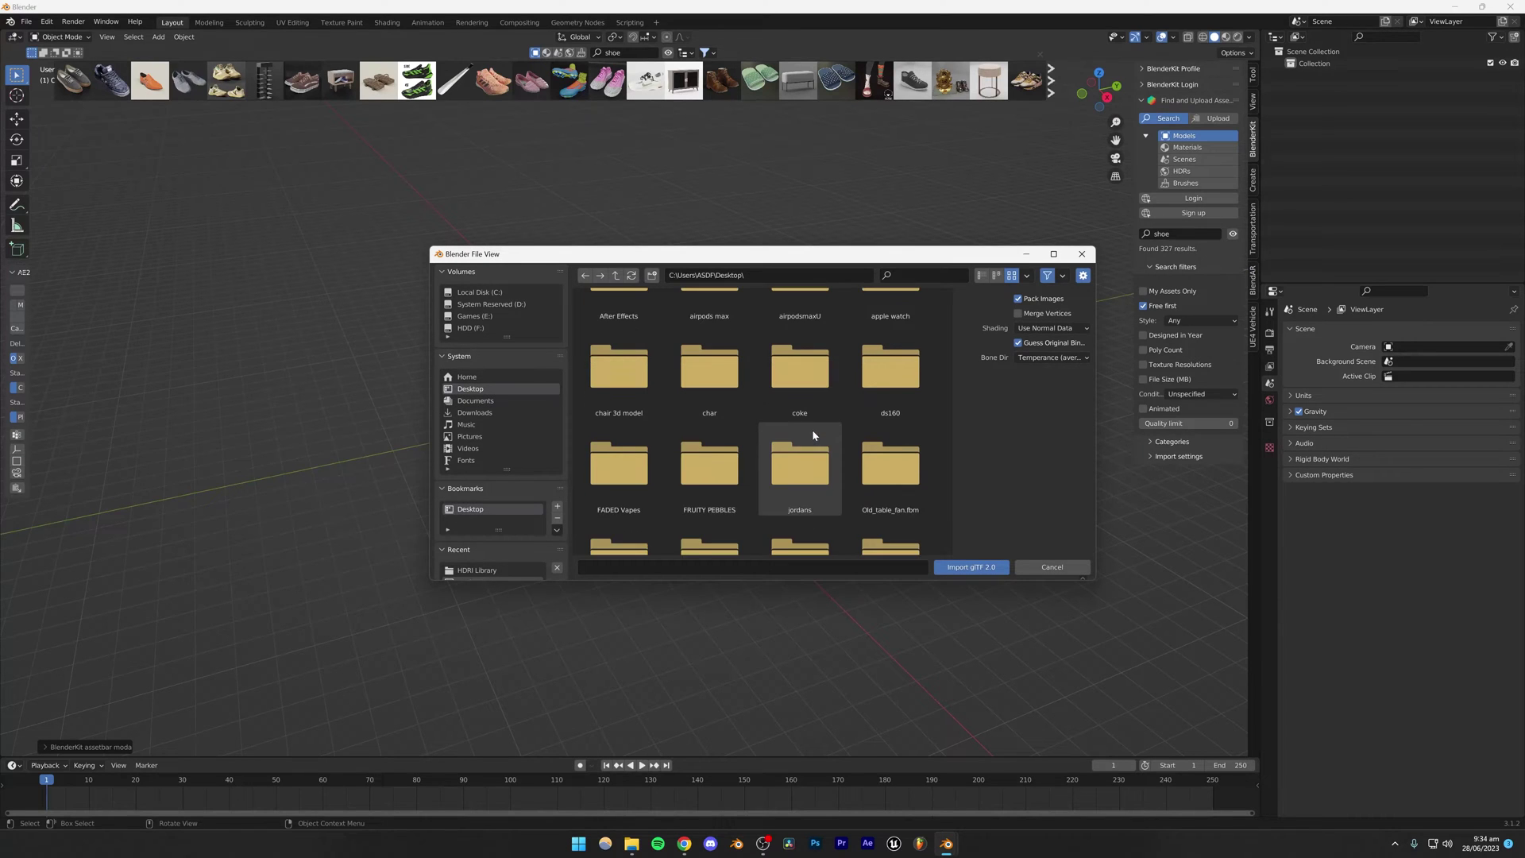
double_click(802, 382)
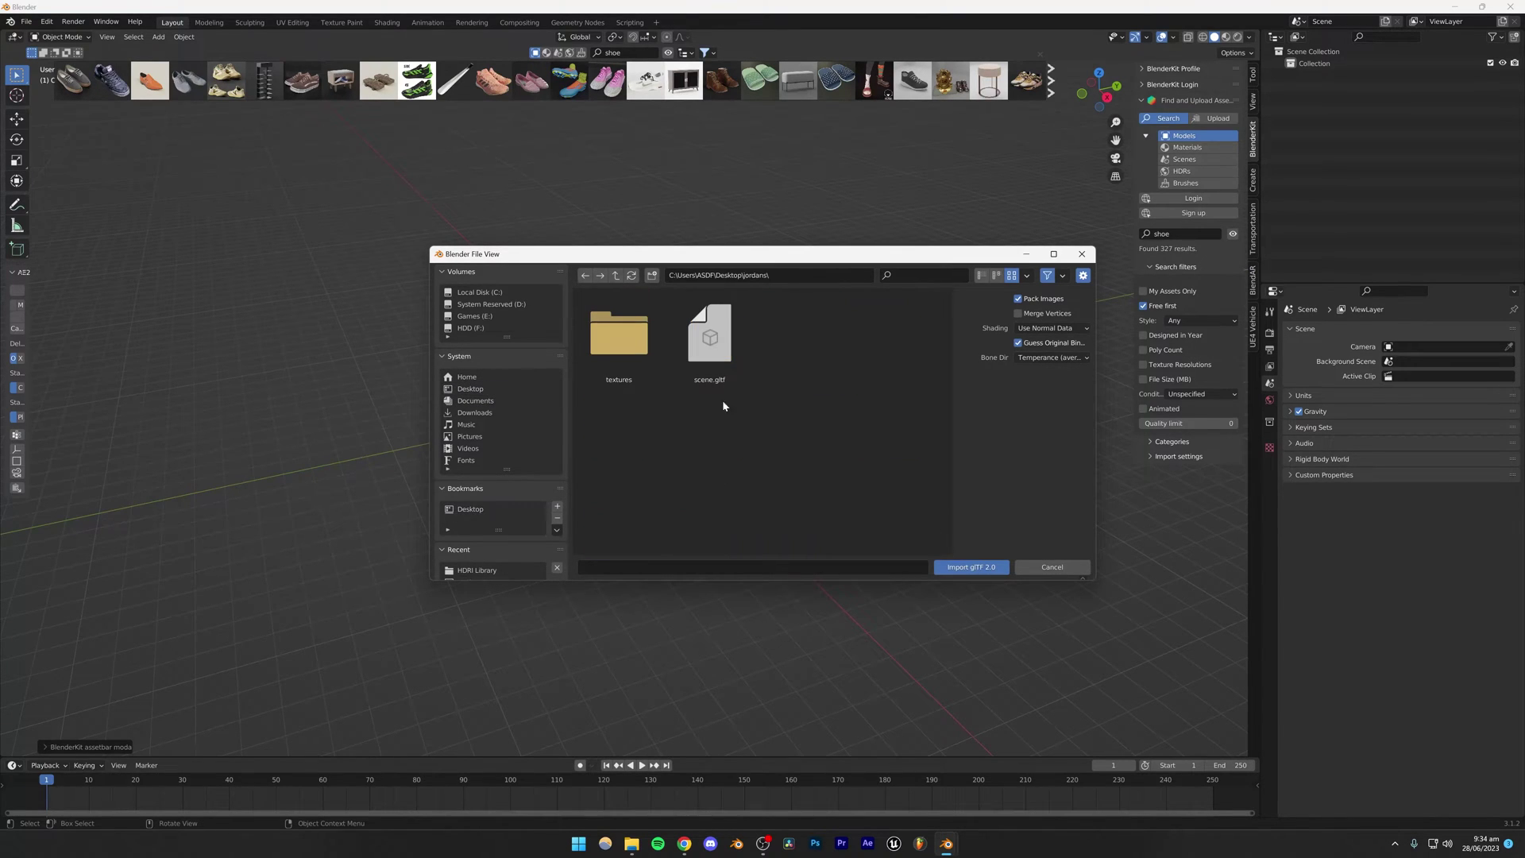
left_click(700, 338)
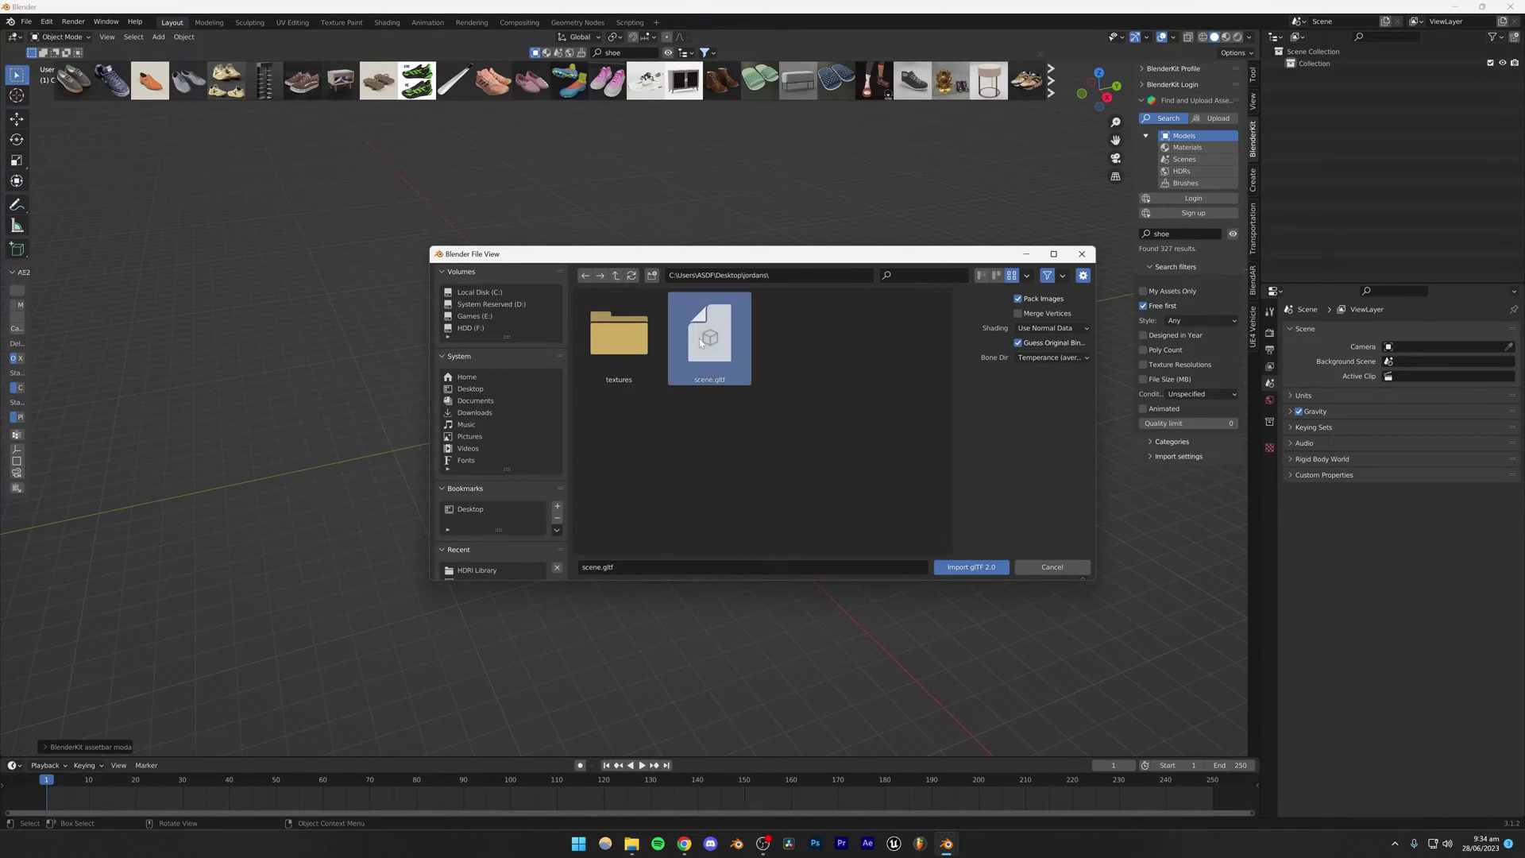
left_click(973, 568)
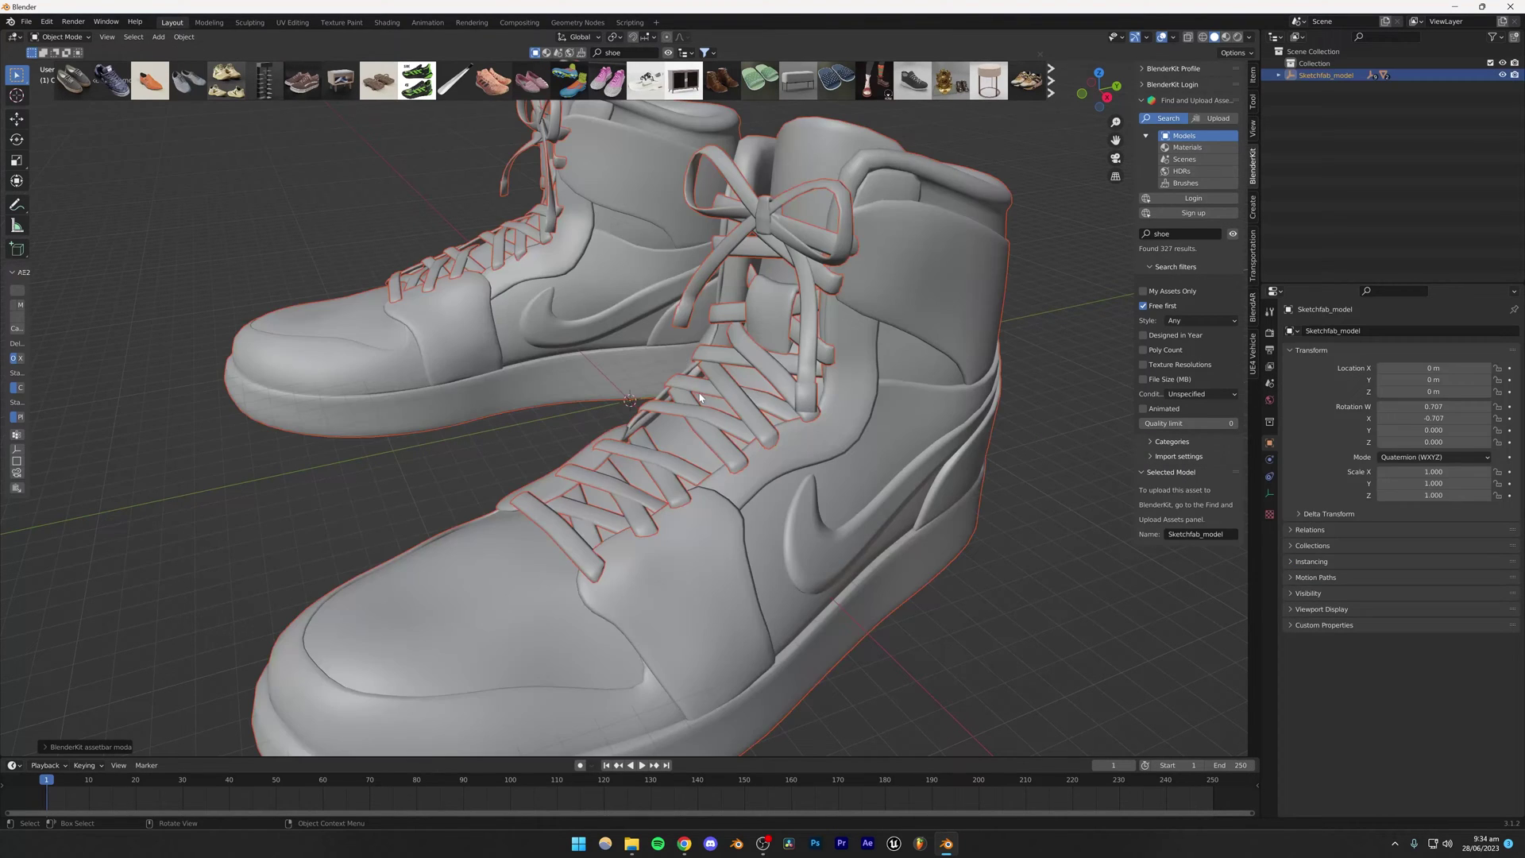
Deselect the imported shoes, inspect the pair from the front and switch the viewport to rendered shading.
scroll(700, 397, "down", 5)
left_click(796, 395)
scroll(694, 517, "up", 4)
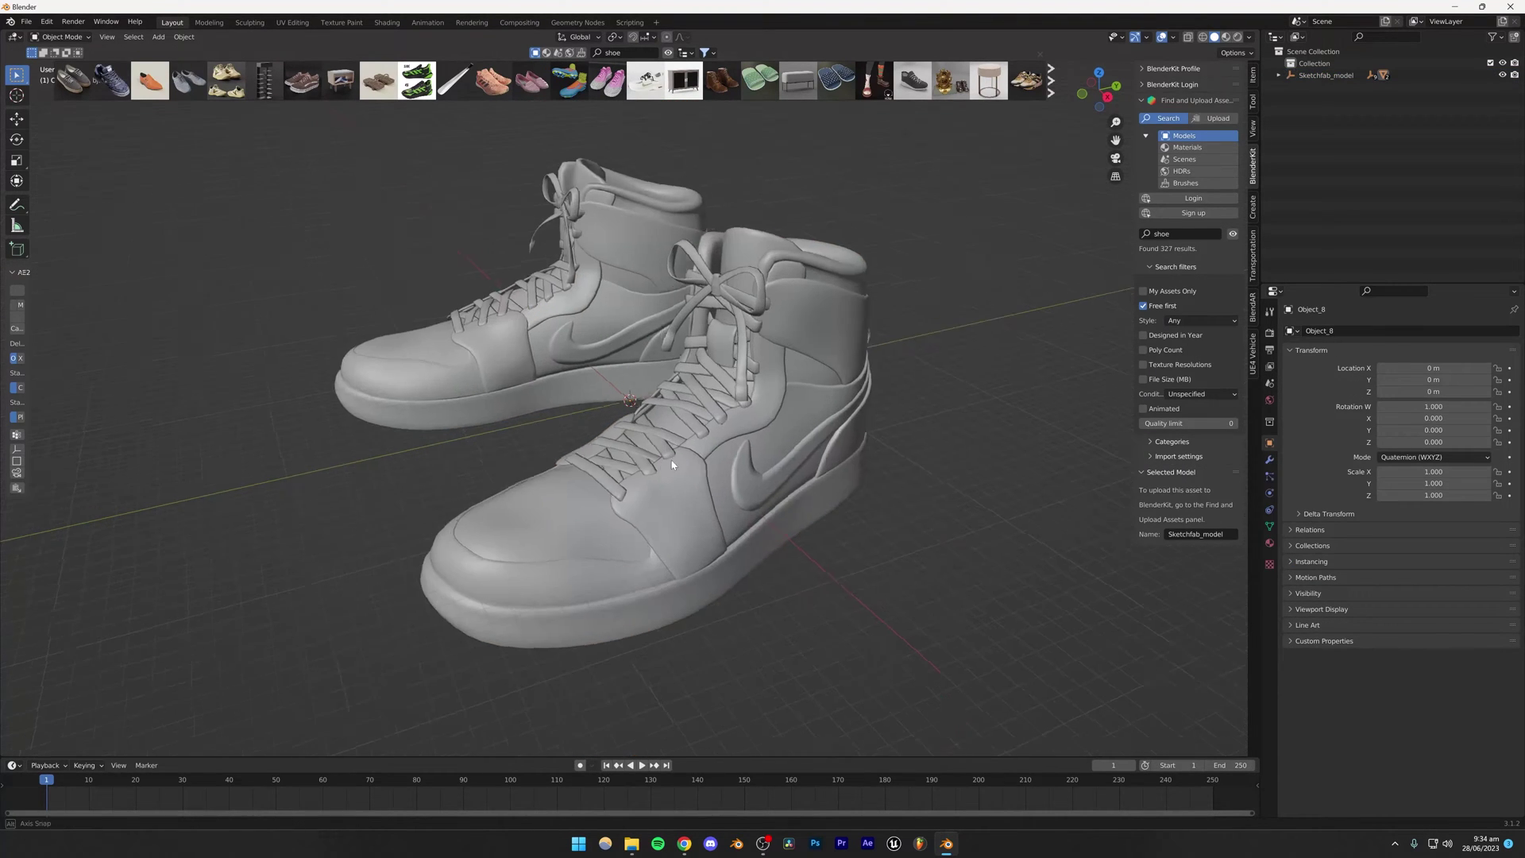
middle_click_drag(672, 465, 934, 251)
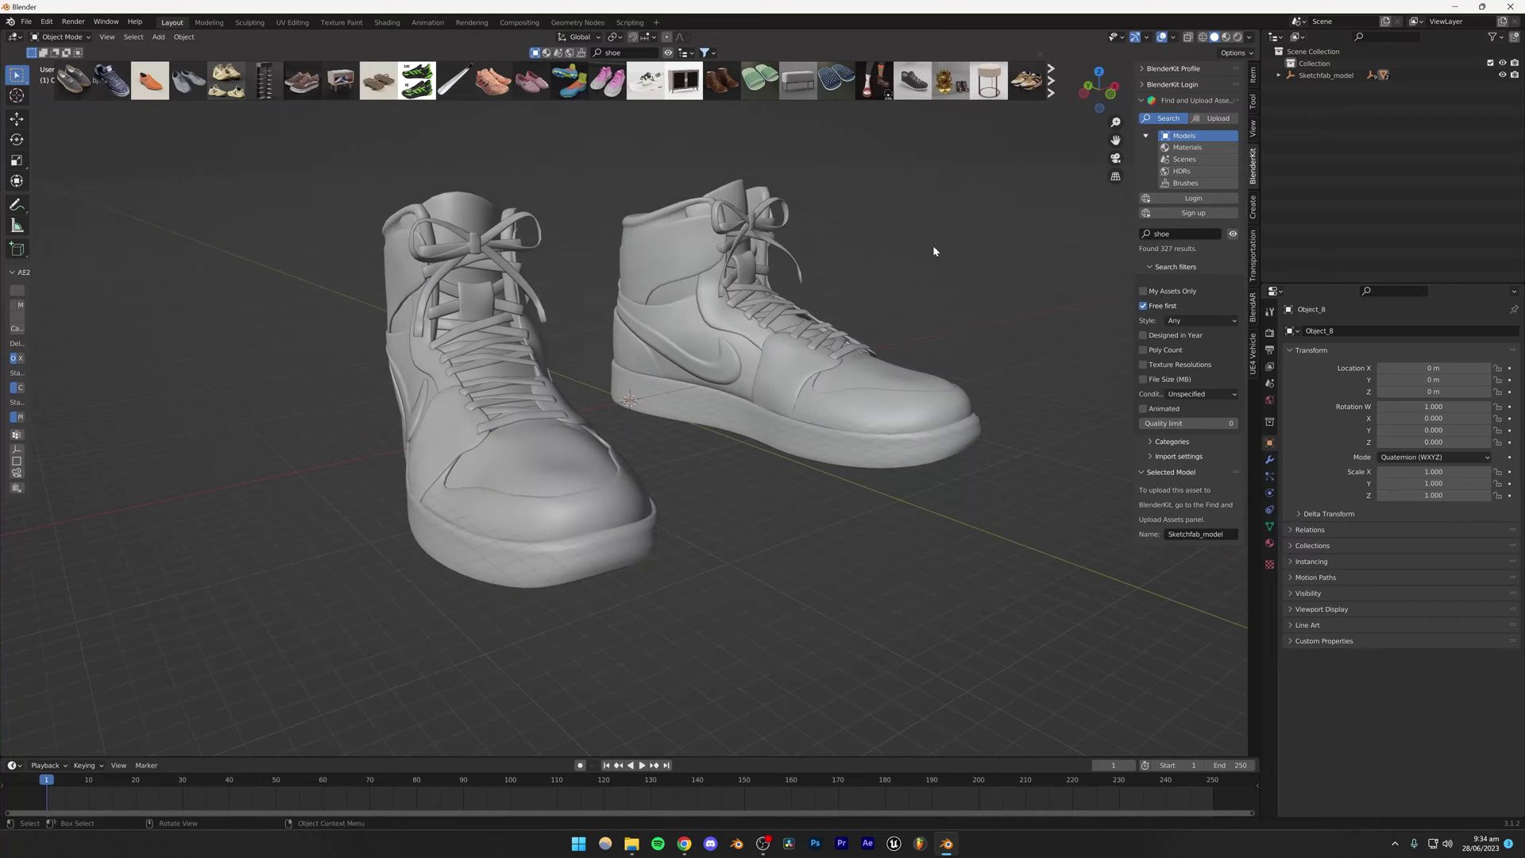
left_click(1236, 38)
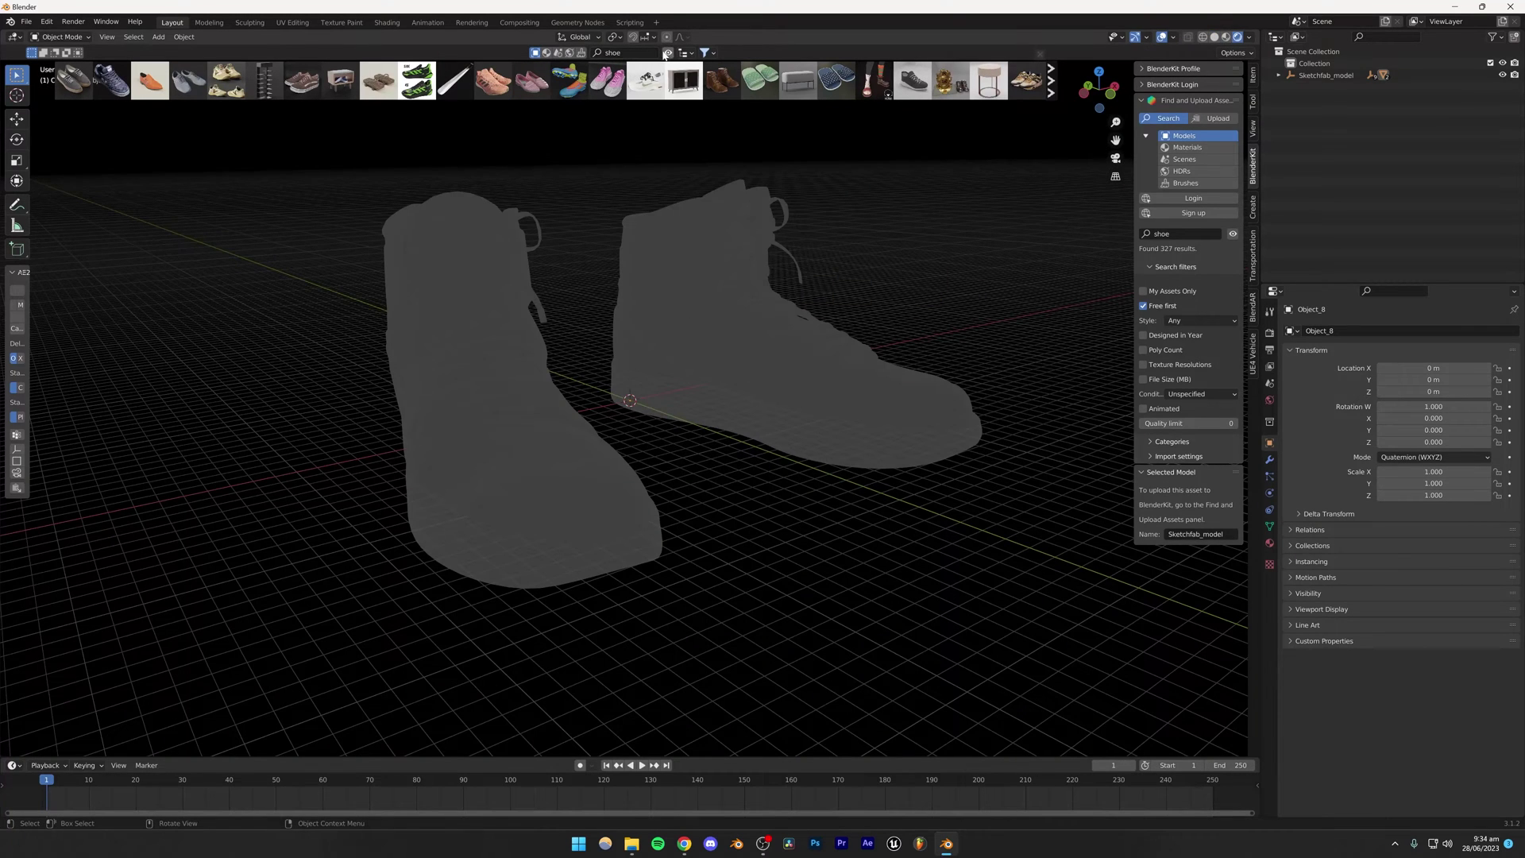
Hide the asset browser strip, switch the viewport to Material Preview shading and inspect the textured shoes up close.
left_click(666, 54)
middle_click_drag(624, 193, 989, 234)
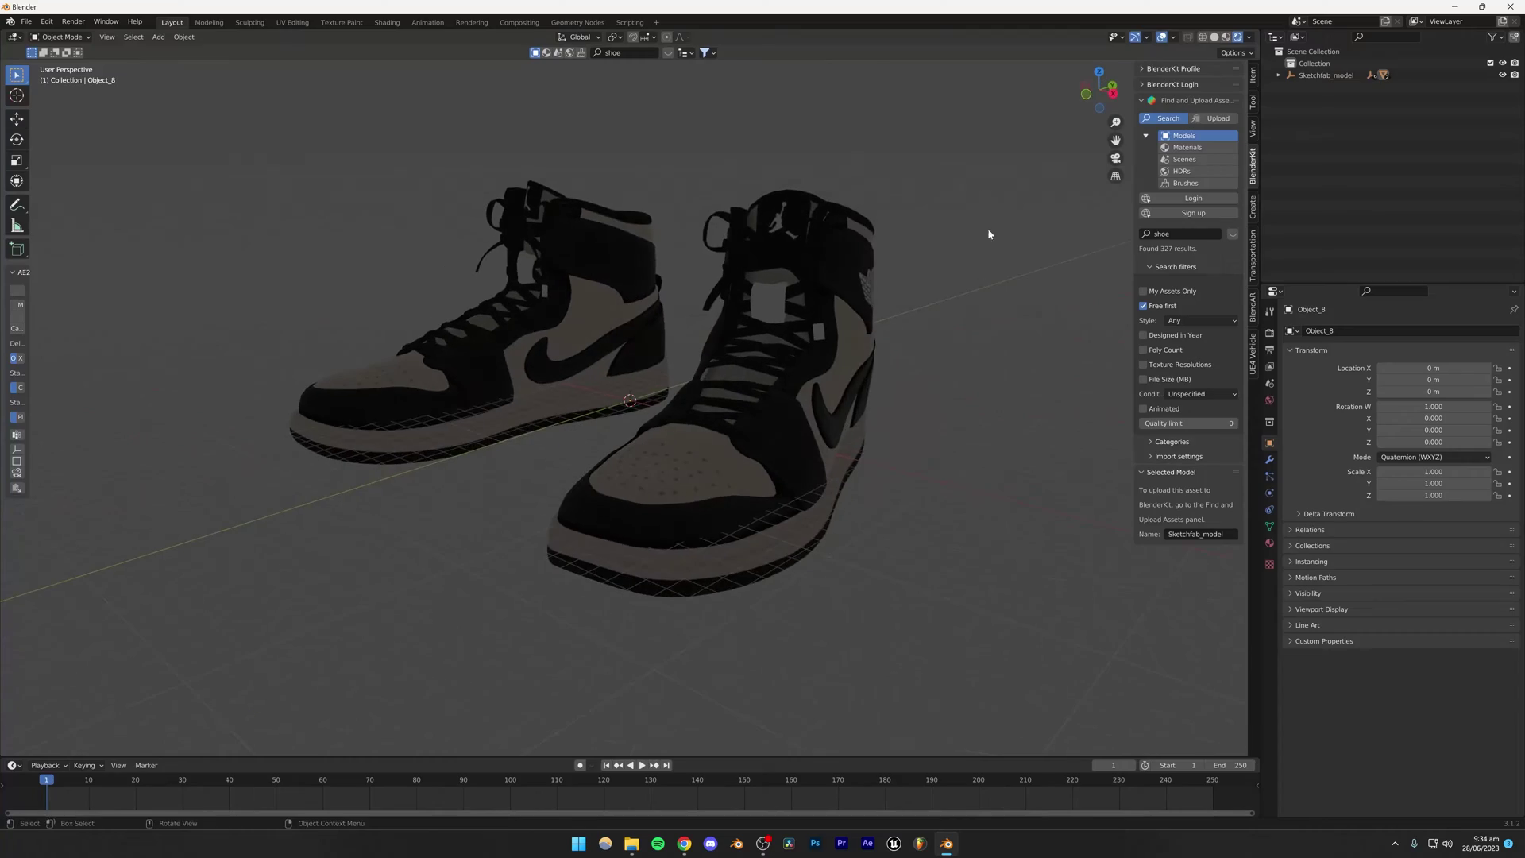
left_click(1225, 37)
scroll(780, 499, "up", 5)
mouse_move(780, 499)
middle_mouse_down()
mouse_move(657, 445)
mouse_move(653, 512)
middle_mouse_up()
scroll(653, 512, "up", 3)
middle_click_drag(442, 507, 572, 402)
scroll(564, 447, "up", 2)
scroll(564, 447, "down", 3)
scroll(872, 424, "up", 3)
scroll(880, 423, "down", 6)
scroll(789, 467, "down", 3)
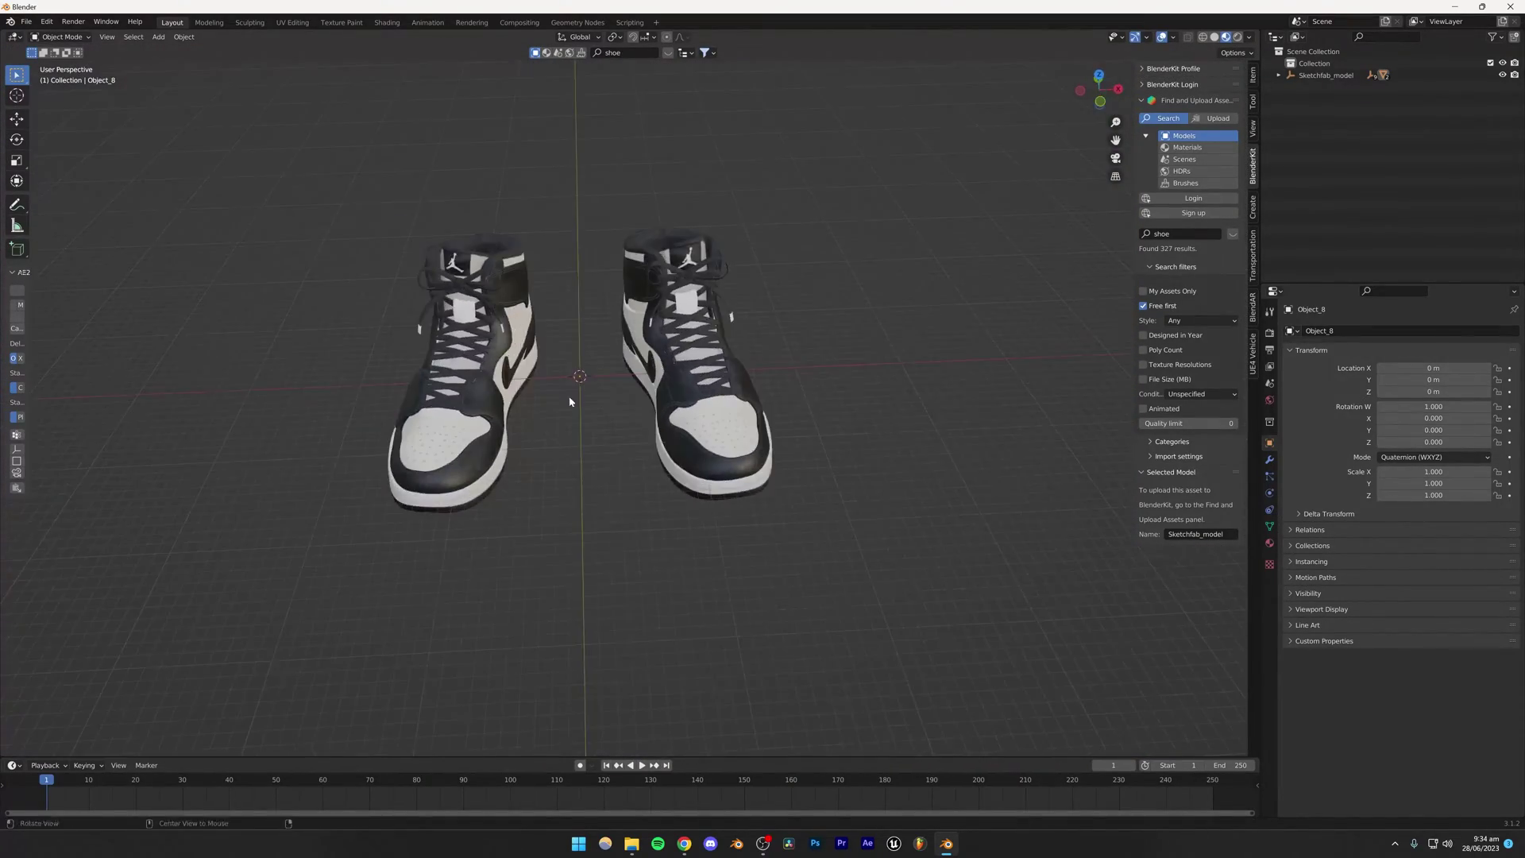
Enter Edit Mode on the shoe body mesh, clear the vertex selection and turn on X-ray.
left_click(530, 350)
left_click(530, 349)
middle_click_drag(530, 350, 743, 275)
left_click(613, 359)
key("Tab")
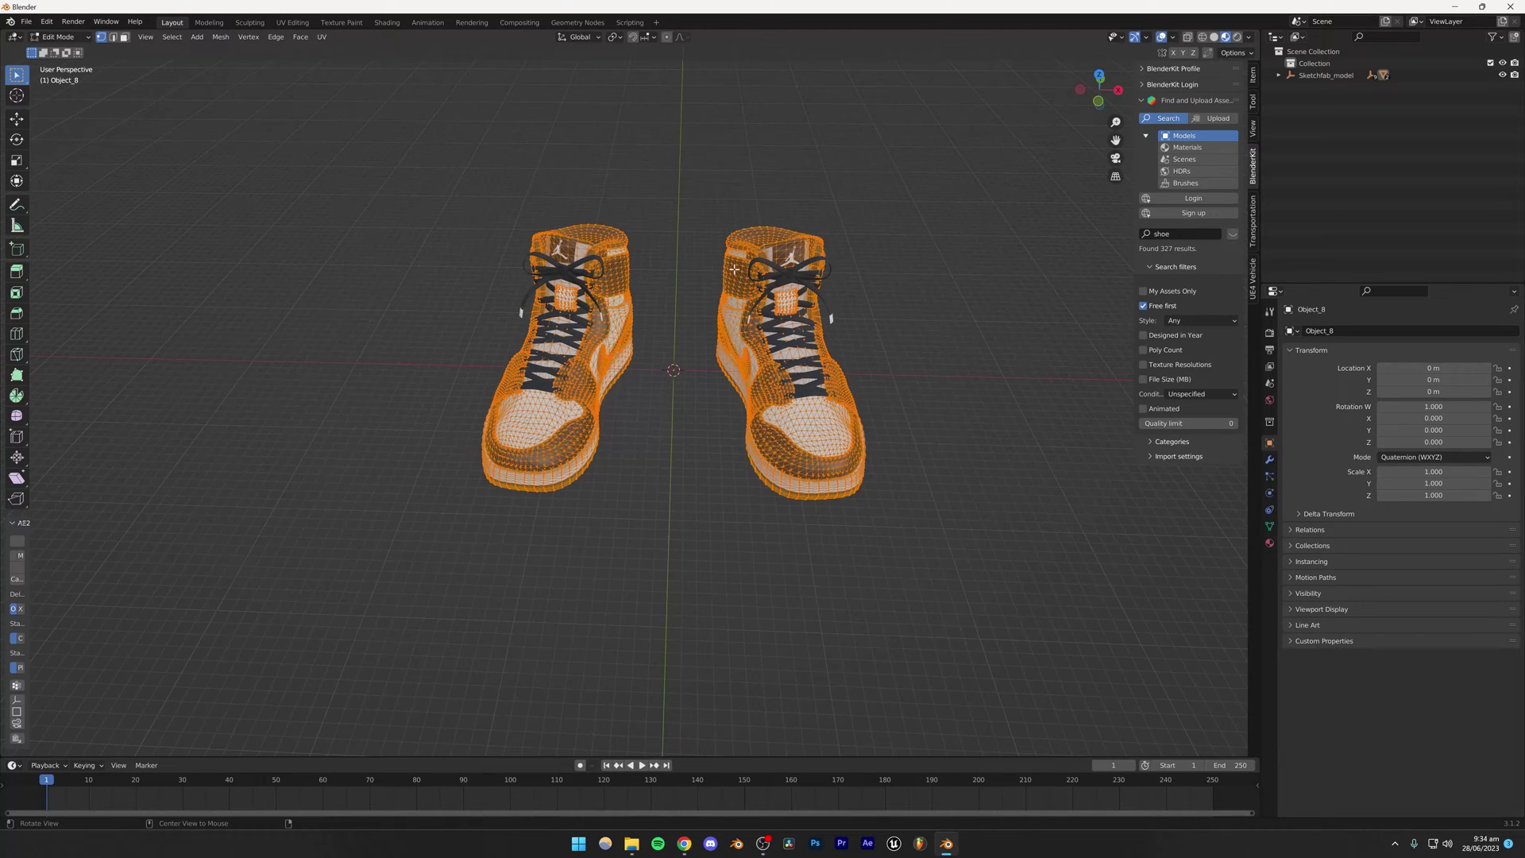
key("a")
key("alt+a")
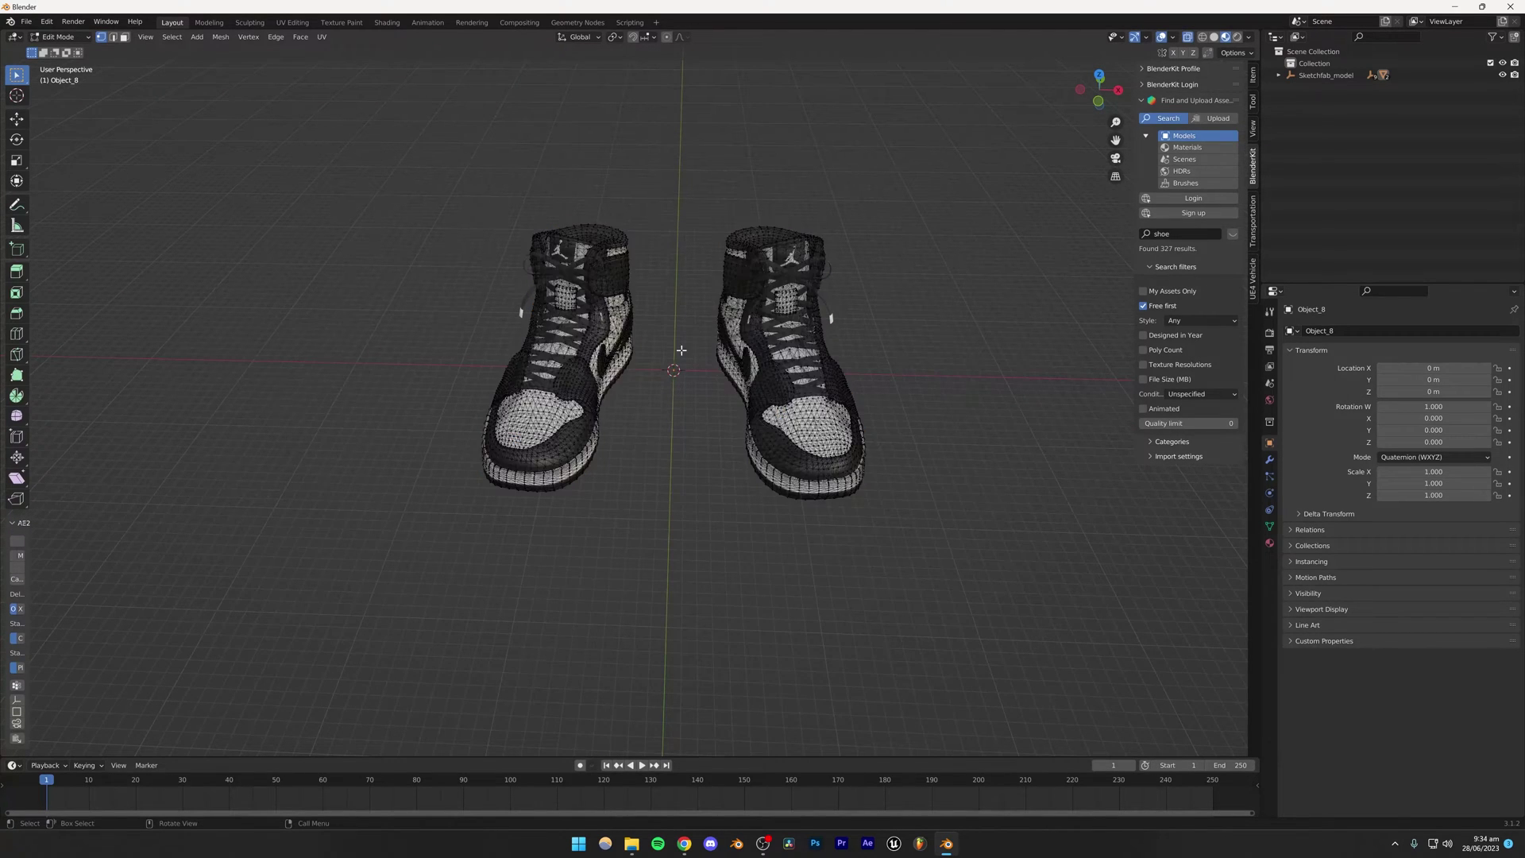
Select all vertices of the shoe body on the positive X side and delete them.
scroll(695, 332, "down", 3)
middle_click_drag(695, 332, 442, 467)
scroll(784, 364, "up", 4)
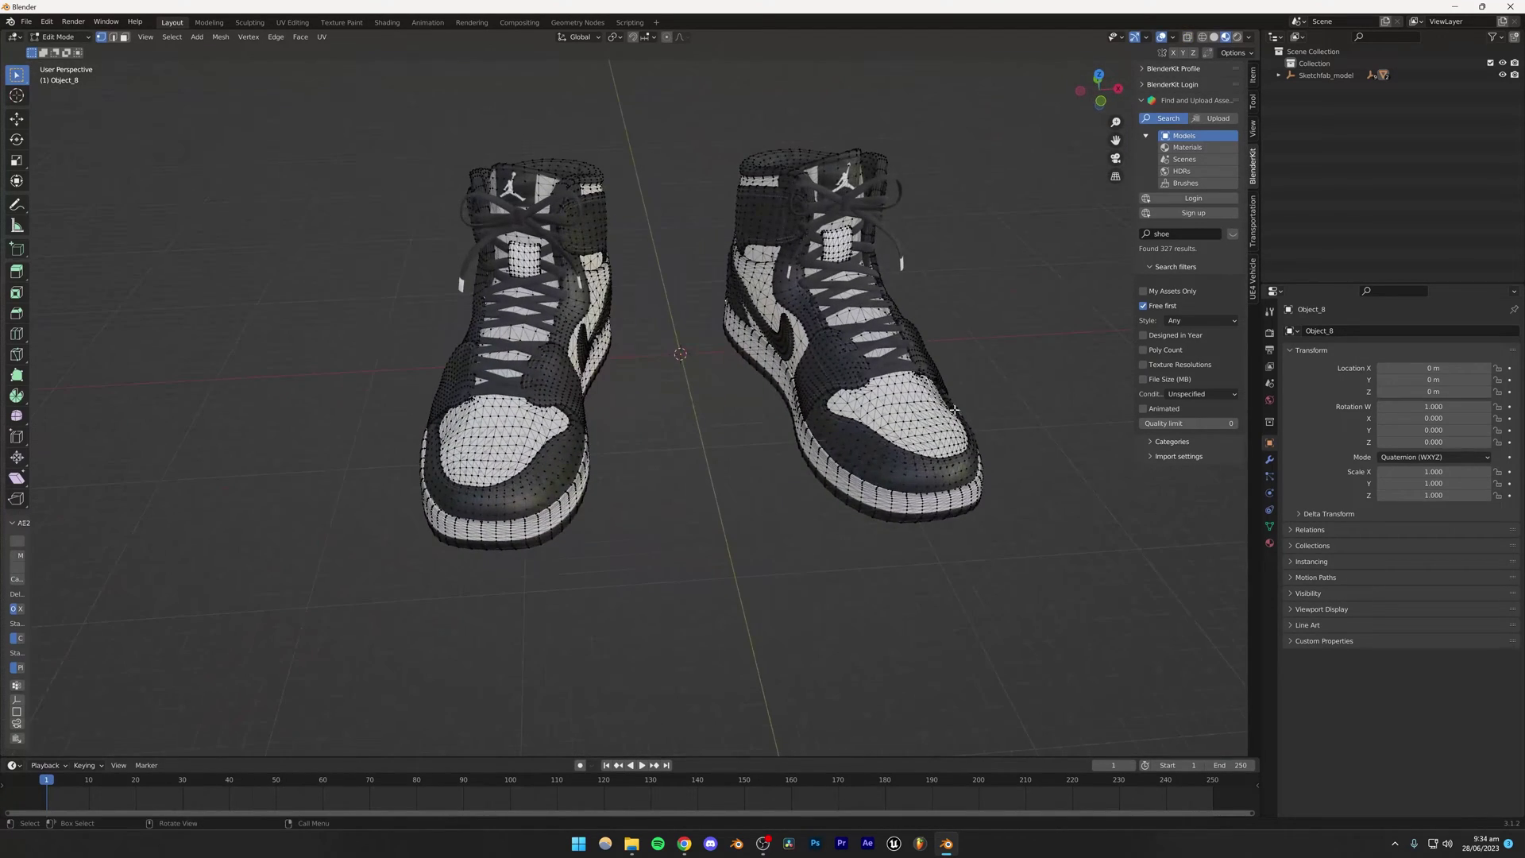
scroll(954, 411, "down", 4)
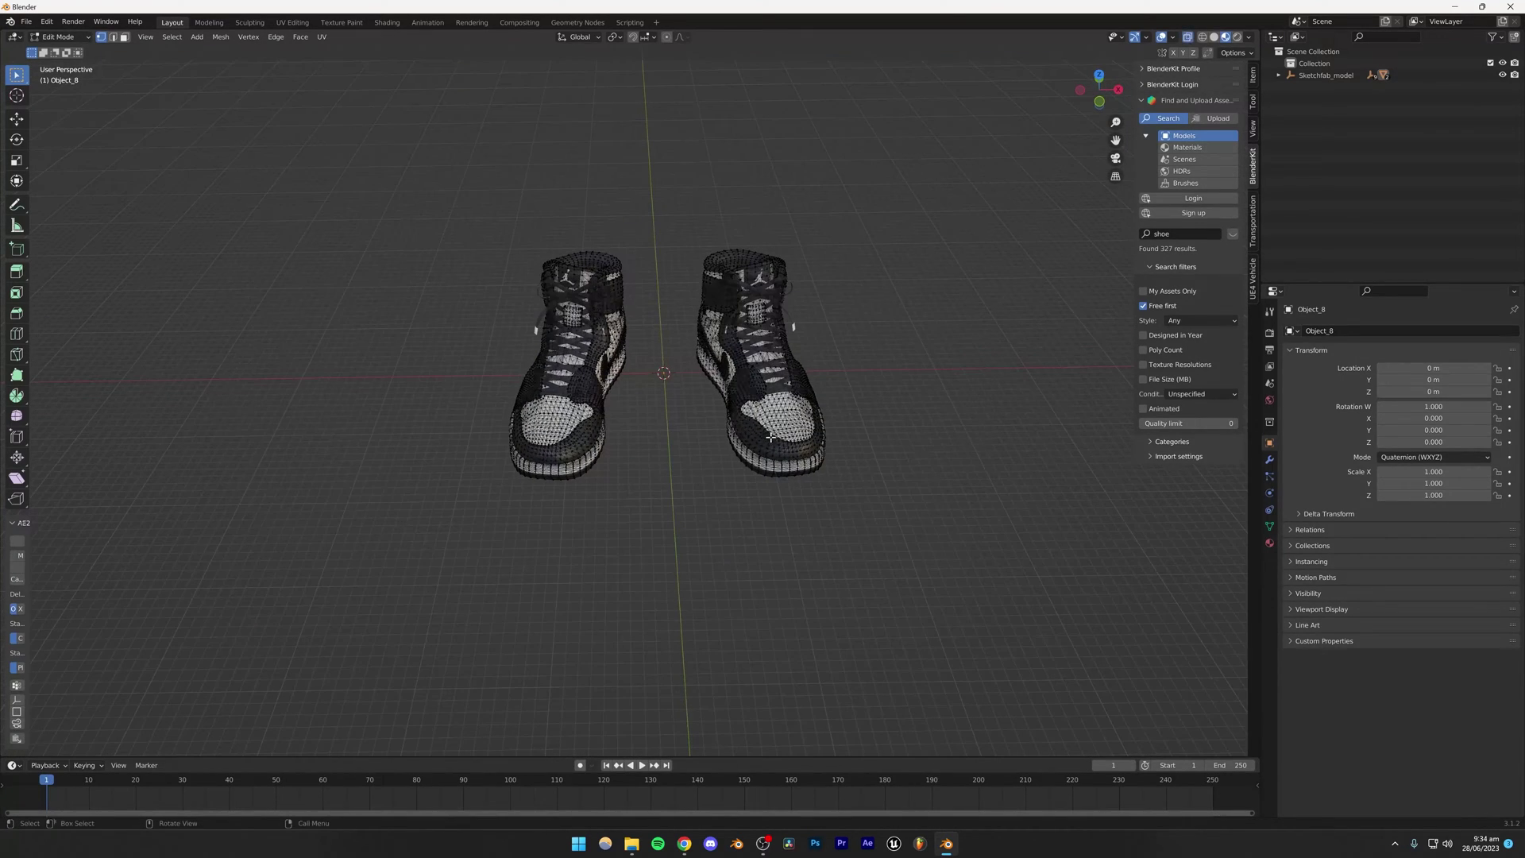
middle_click_drag(739, 368, 484, 439)
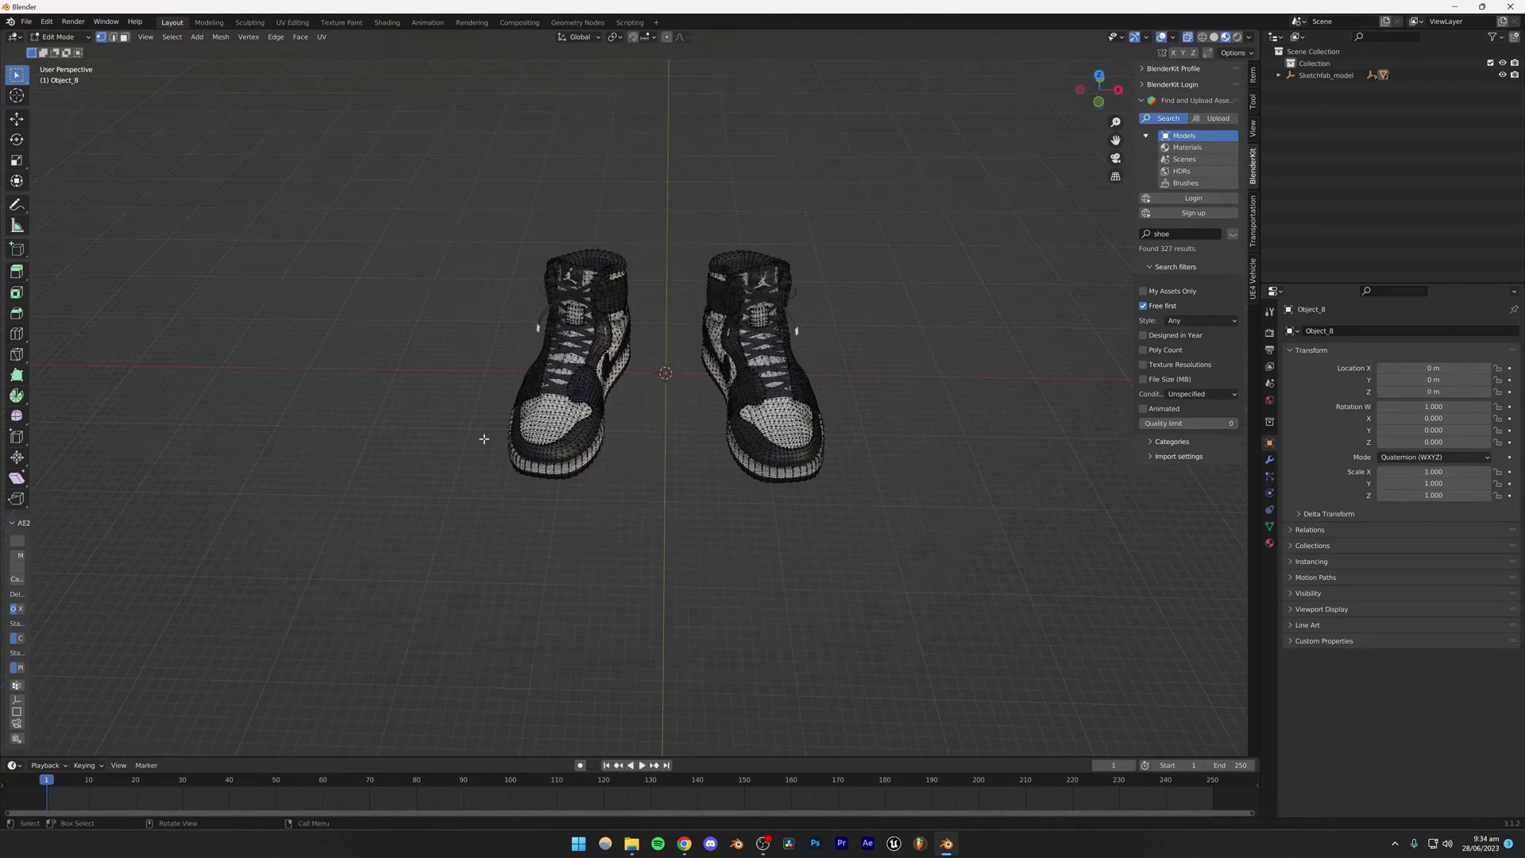
left_click_drag(662, 243, 951, 570)
key("x")
left_click(952, 573)
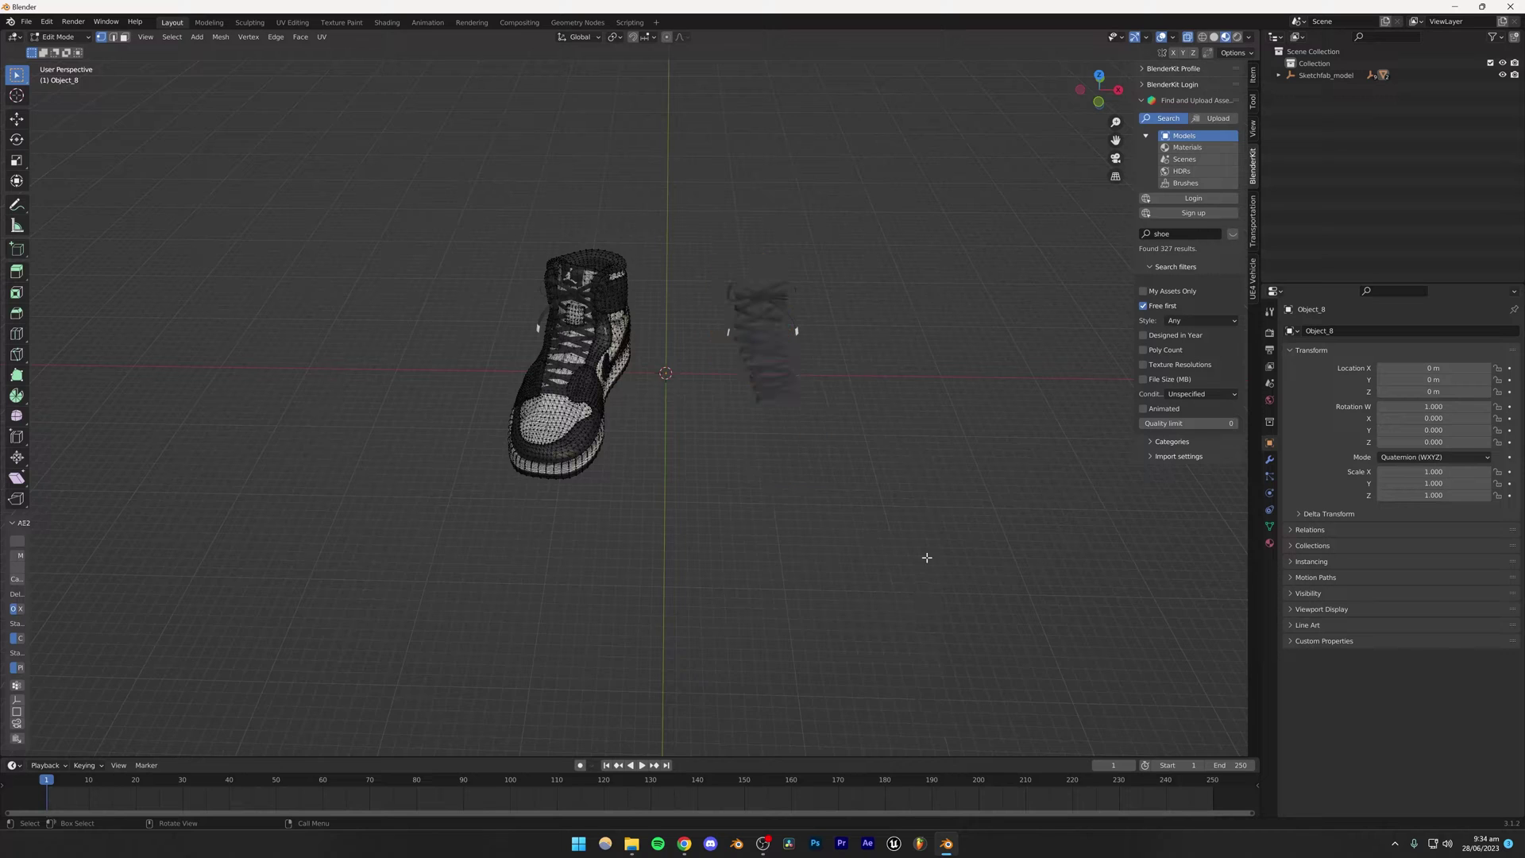
Edit the laces mesh and delete the exposed vertices of the laces left from the removed shoe in two passes.
middle_click_drag(782, 400, 764, 353)
key("Tab")
left_click(764, 350)
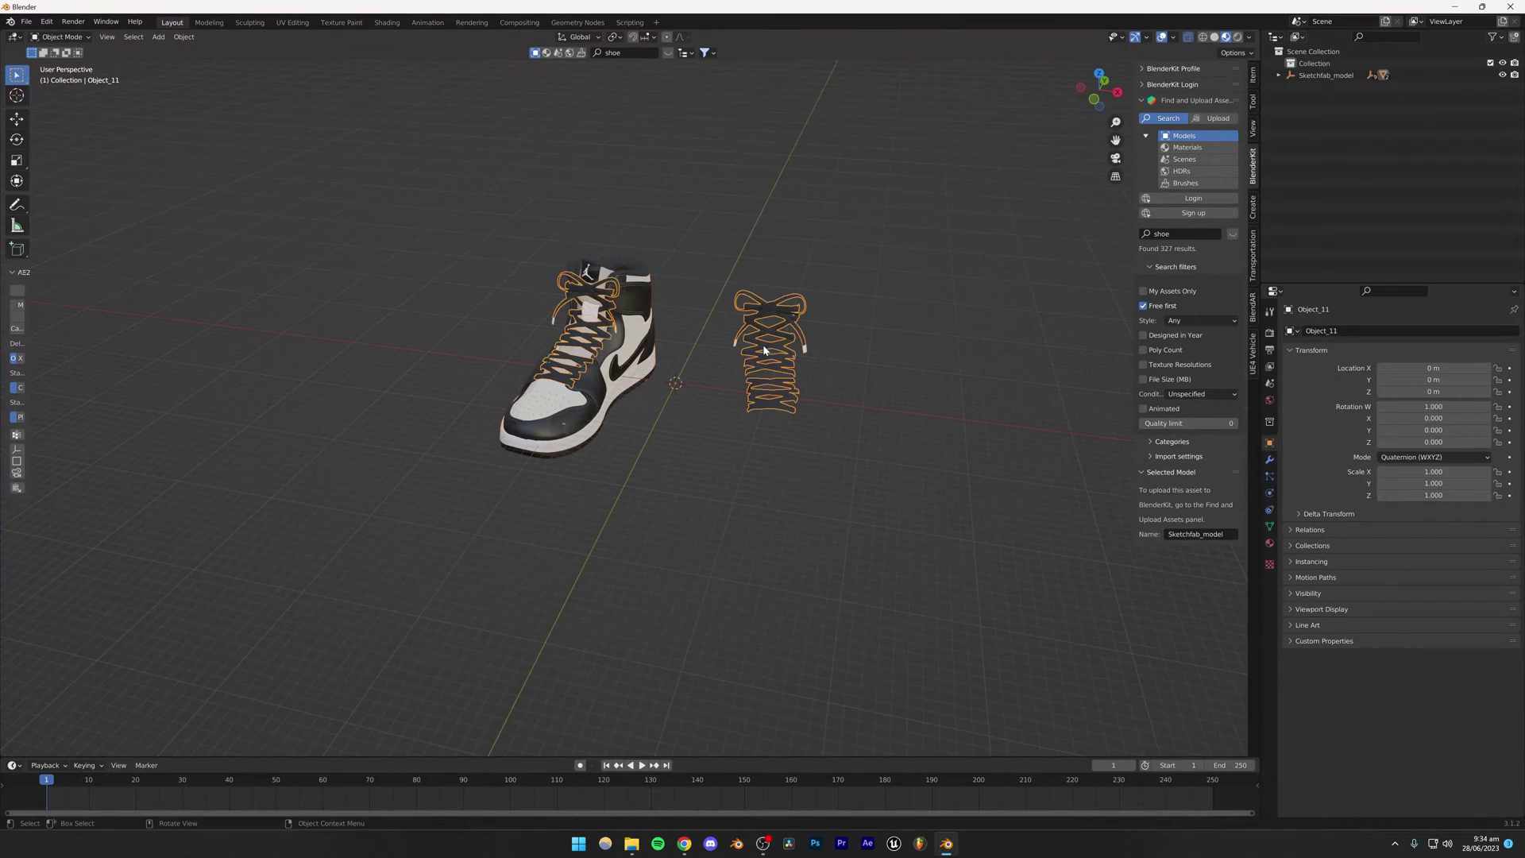
key("Tab")
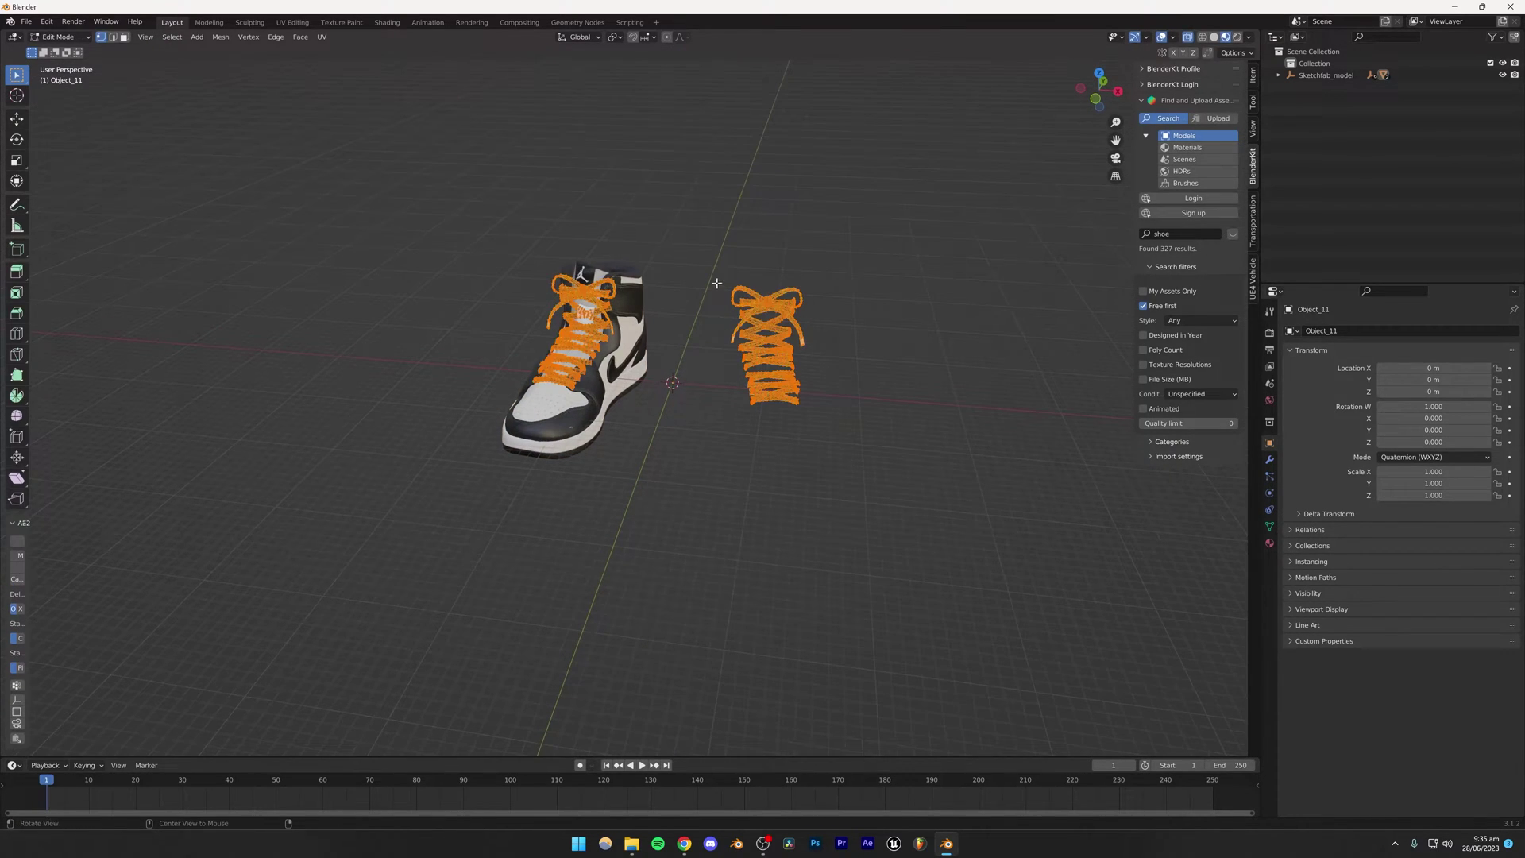
left_click_drag(687, 226, 896, 476)
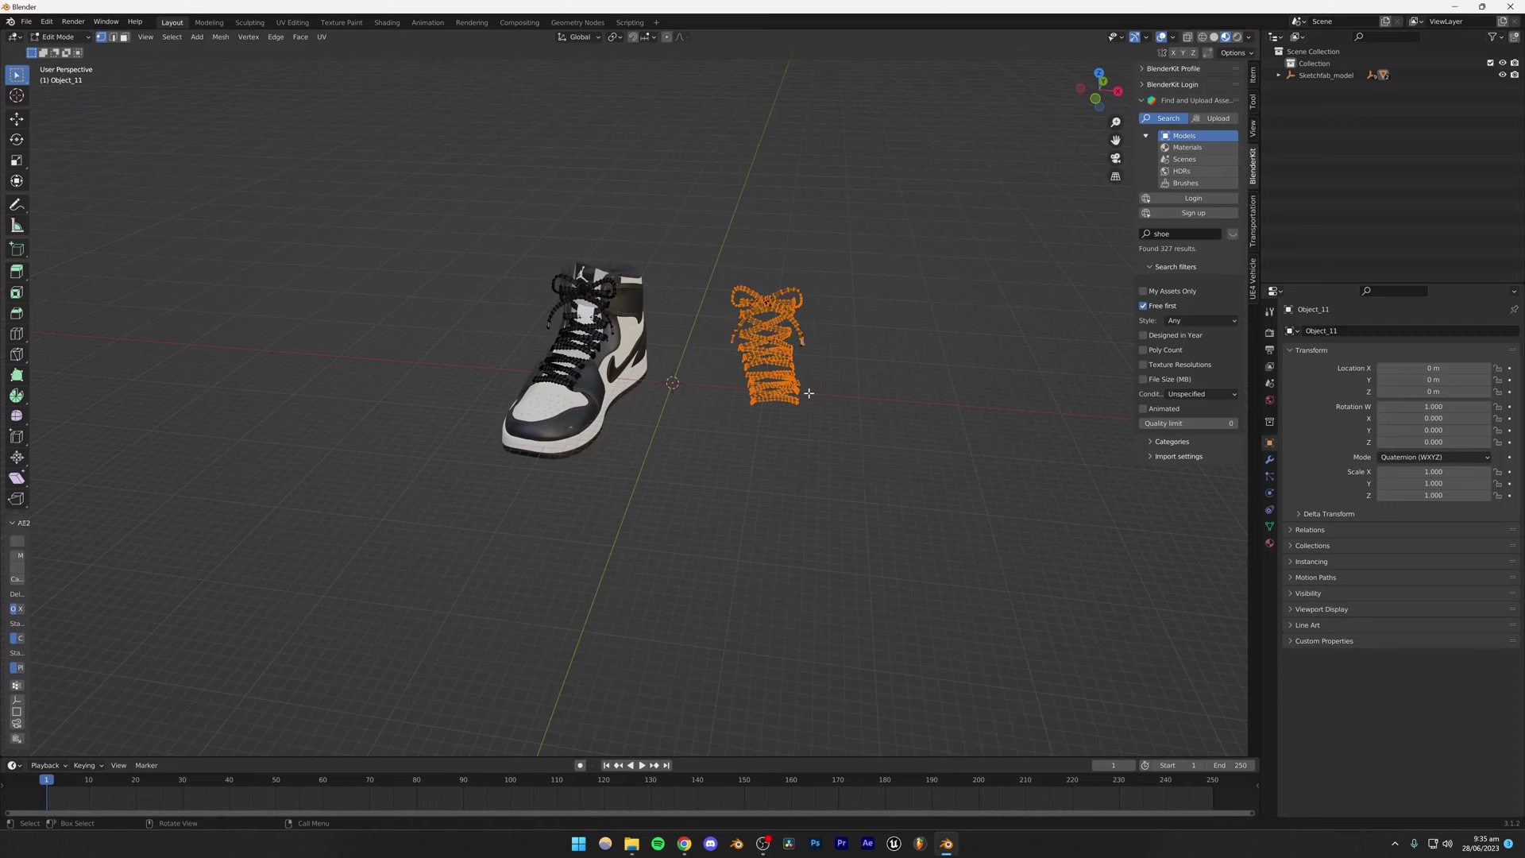
key("x")
left_click(817, 402)
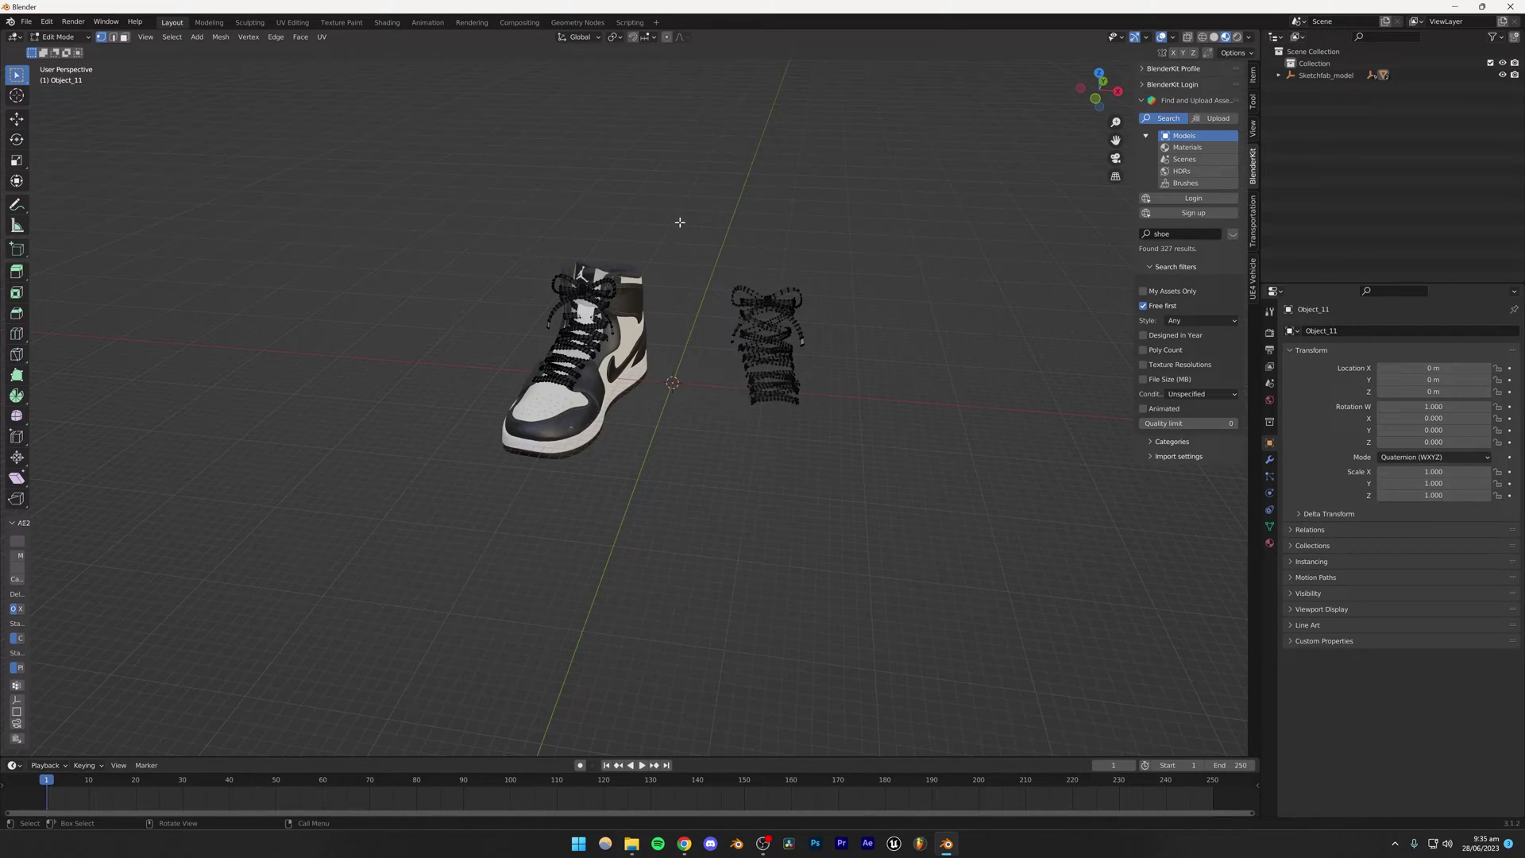
left_click_drag(679, 223, 892, 476)
key("x")
left_click(889, 473)
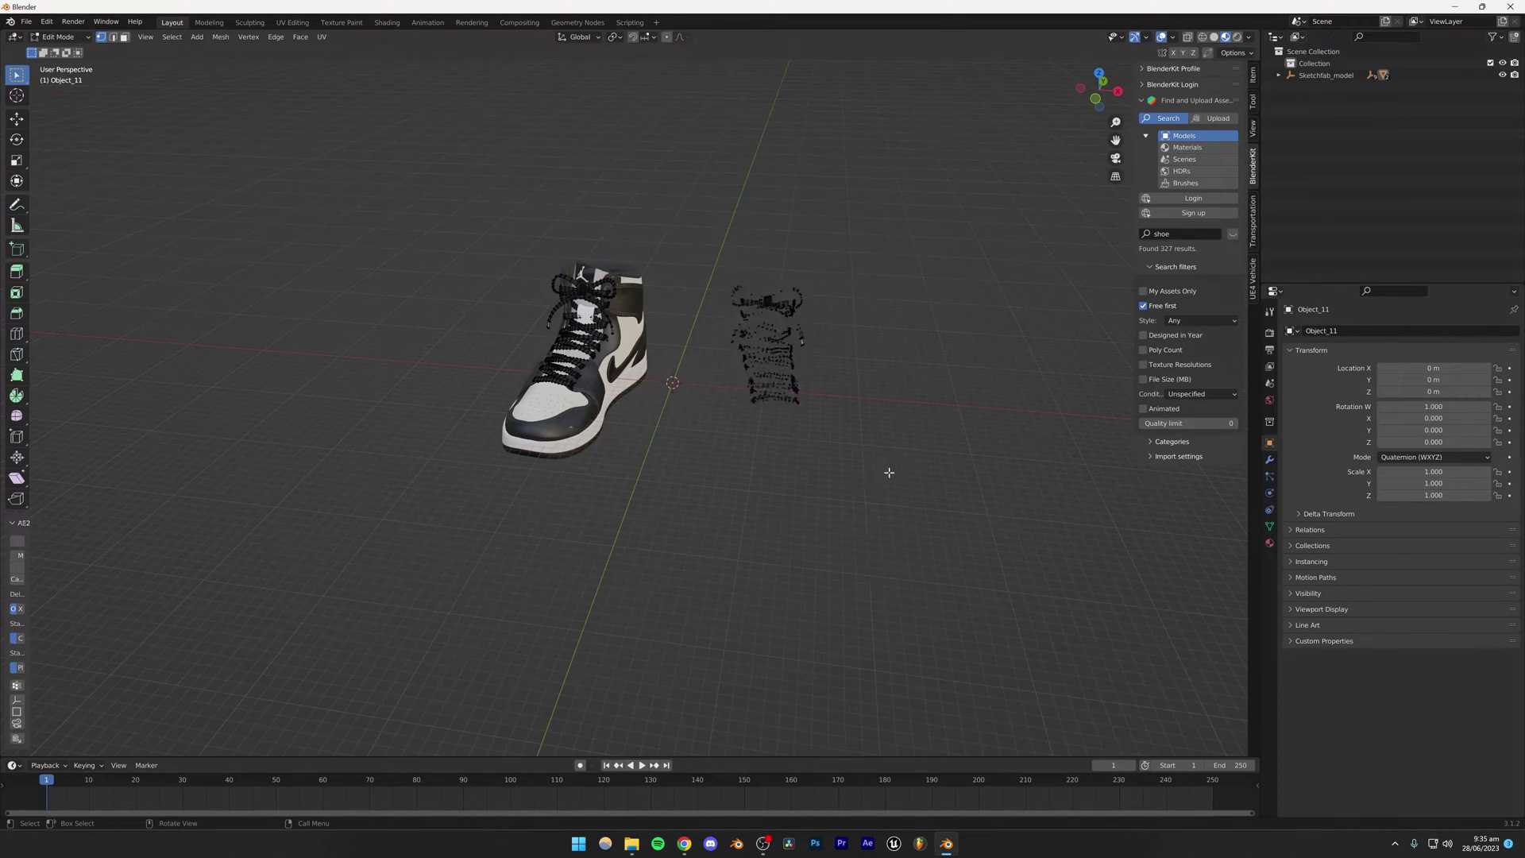
Turn on X-ray, delete the remaining vertices of the removed shoe's laces and return to Object Mode.
key("Tab")
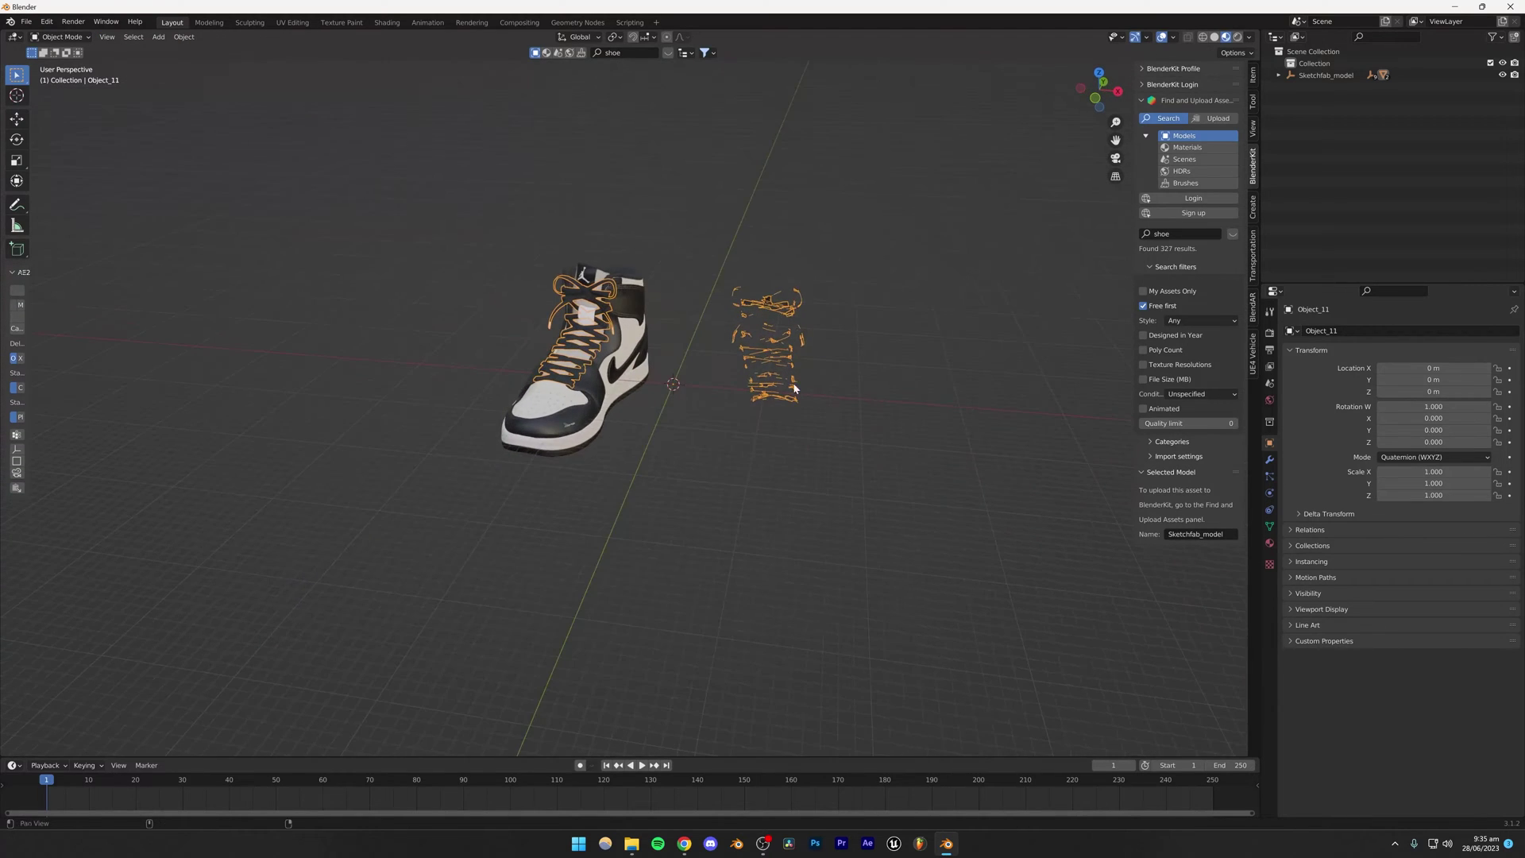
scroll(763, 401, "up", 5)
key("Tab")
scroll(728, 417, "down", 4, "alt")
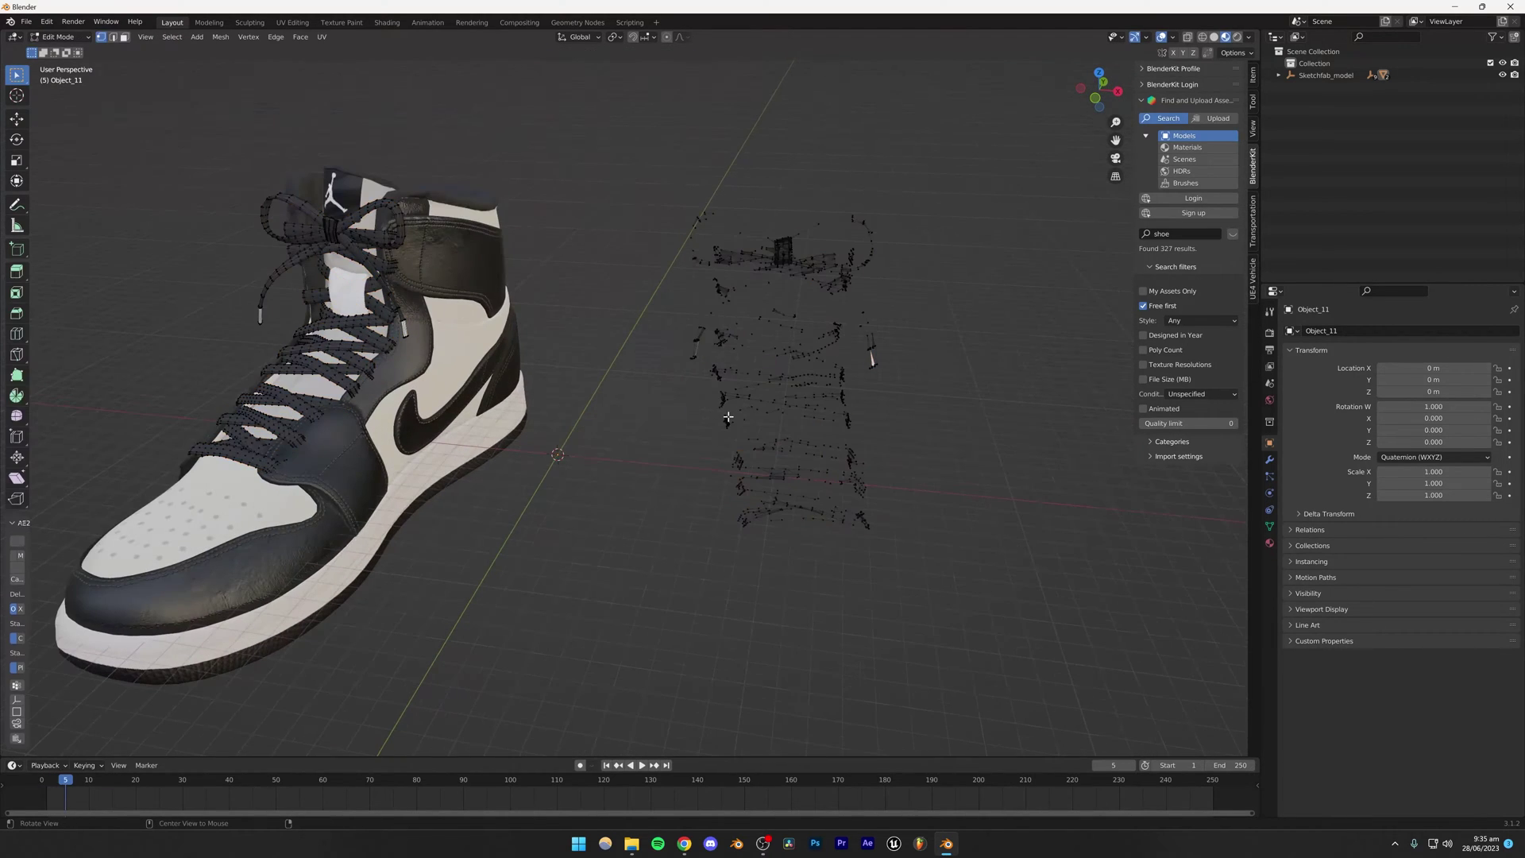
scroll(728, 417, "down", 4)
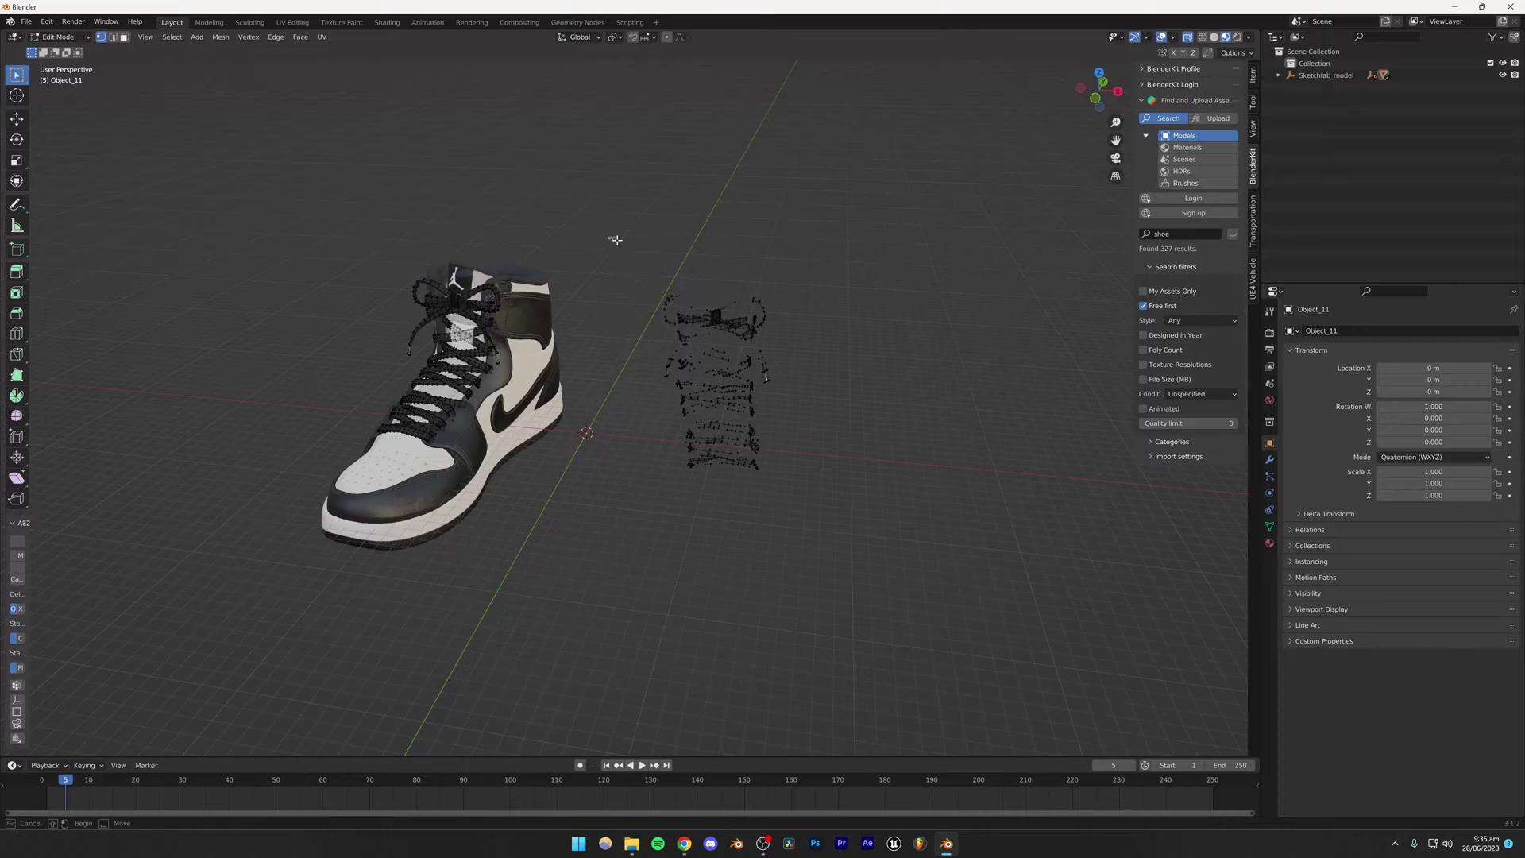
left_click_drag(612, 237, 858, 540)
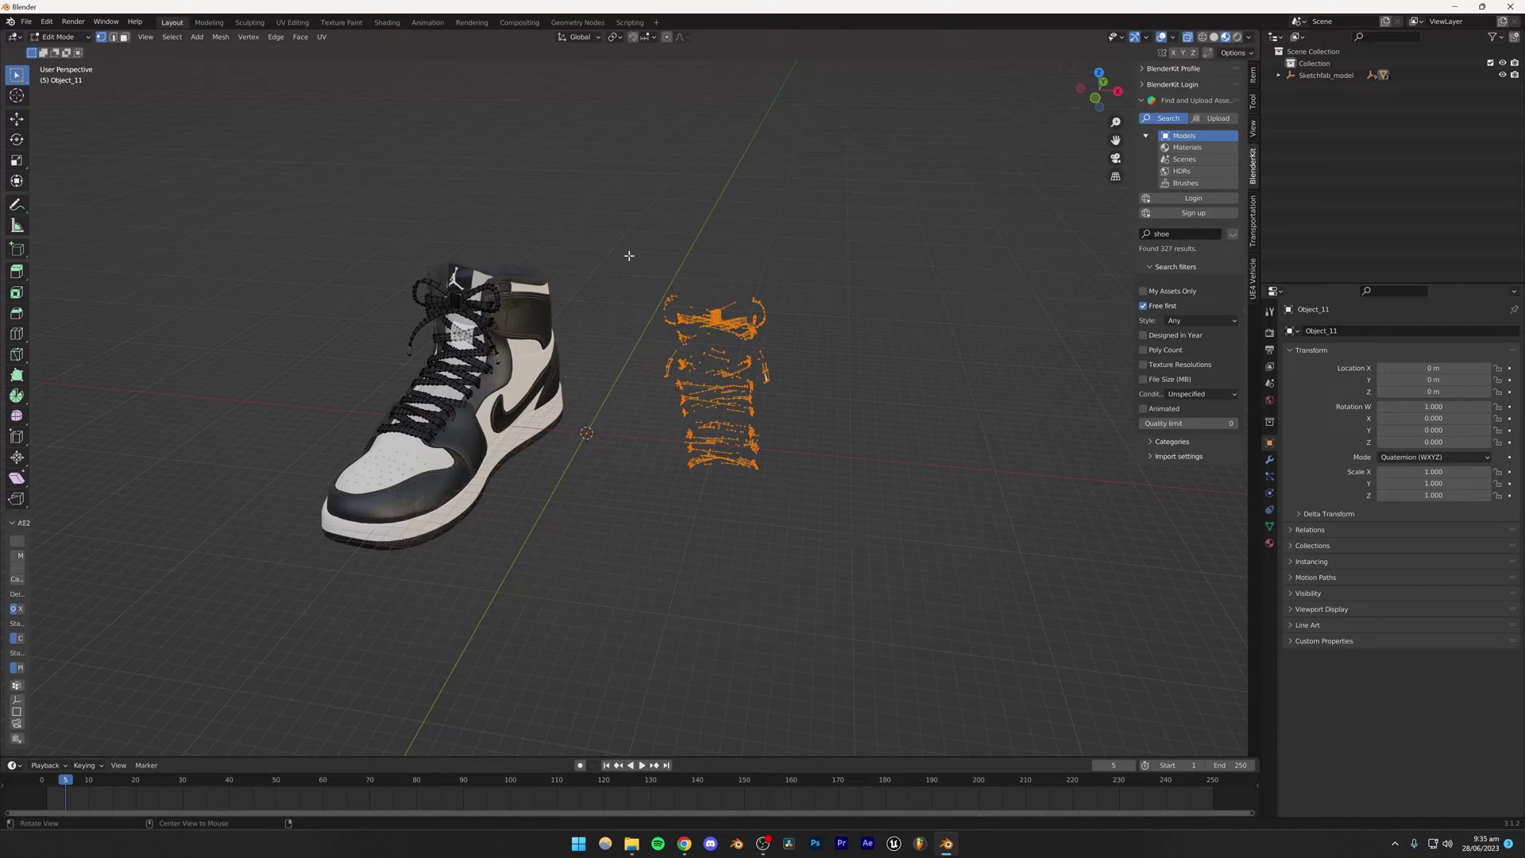
left_click_drag(612, 239, 874, 534)
key("x")
left_click(873, 542)
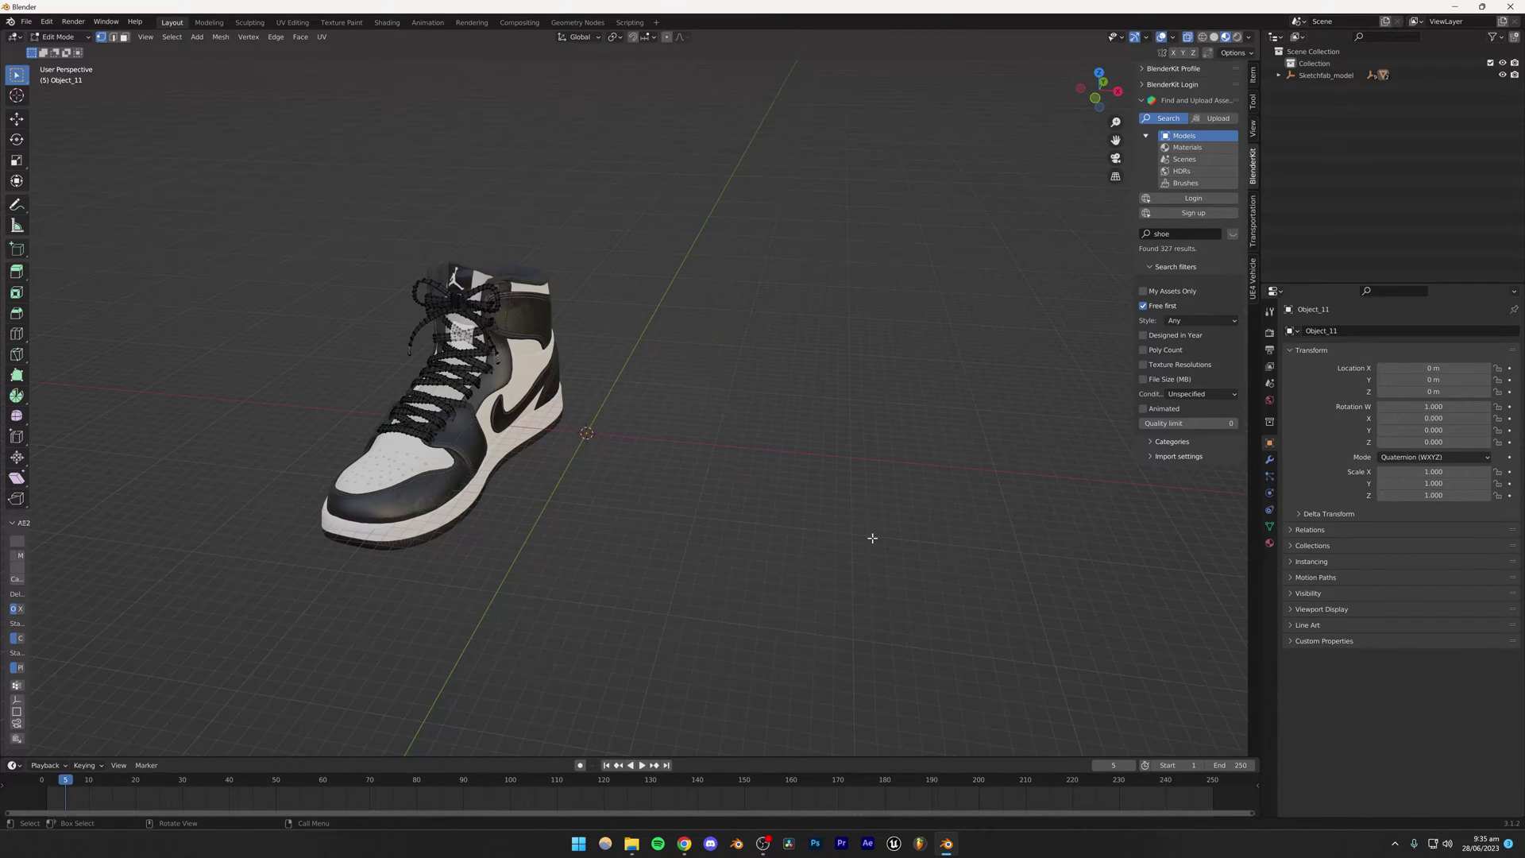
key("Tab")
middle_click_drag(698, 445, 580, 492)
left_click(580, 492)
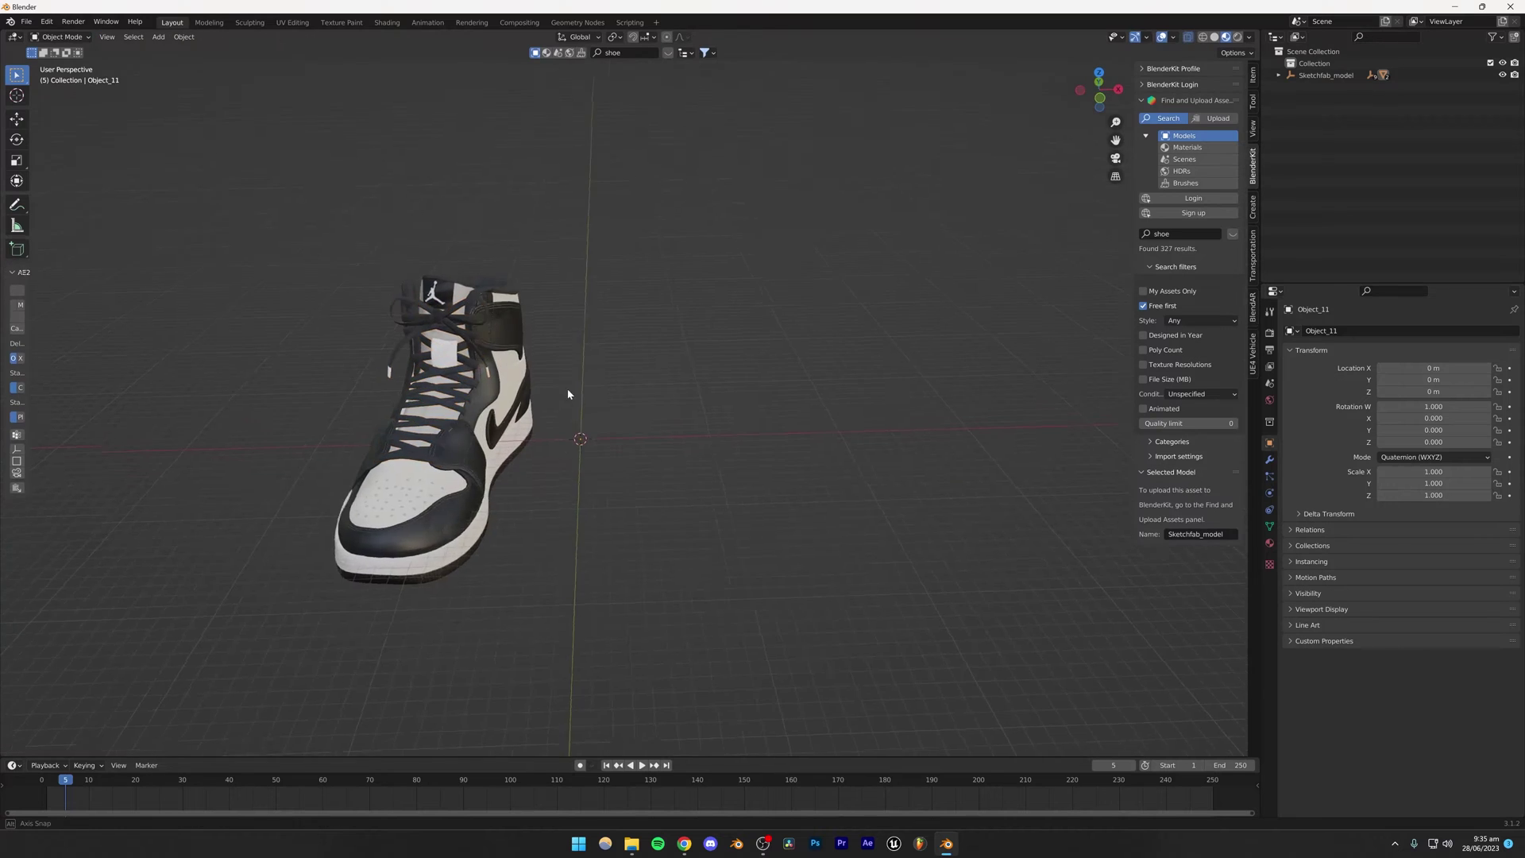
middle_click_drag(565, 398, 561, 442)
left_click(561, 442)
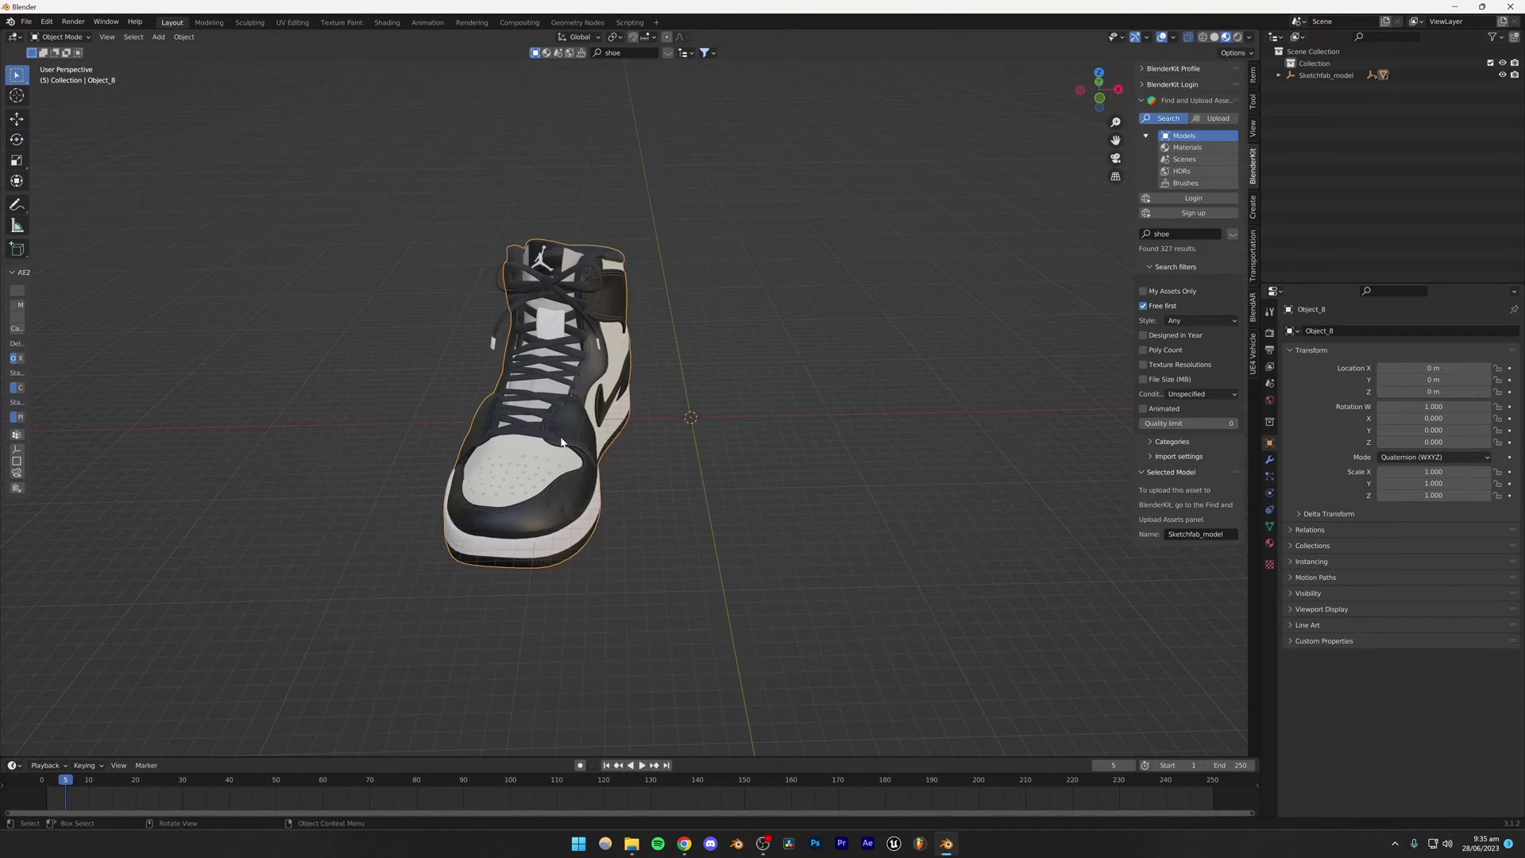
left_click(1325, 75)
right_click(1271, 76)
left_click(1257, 135)
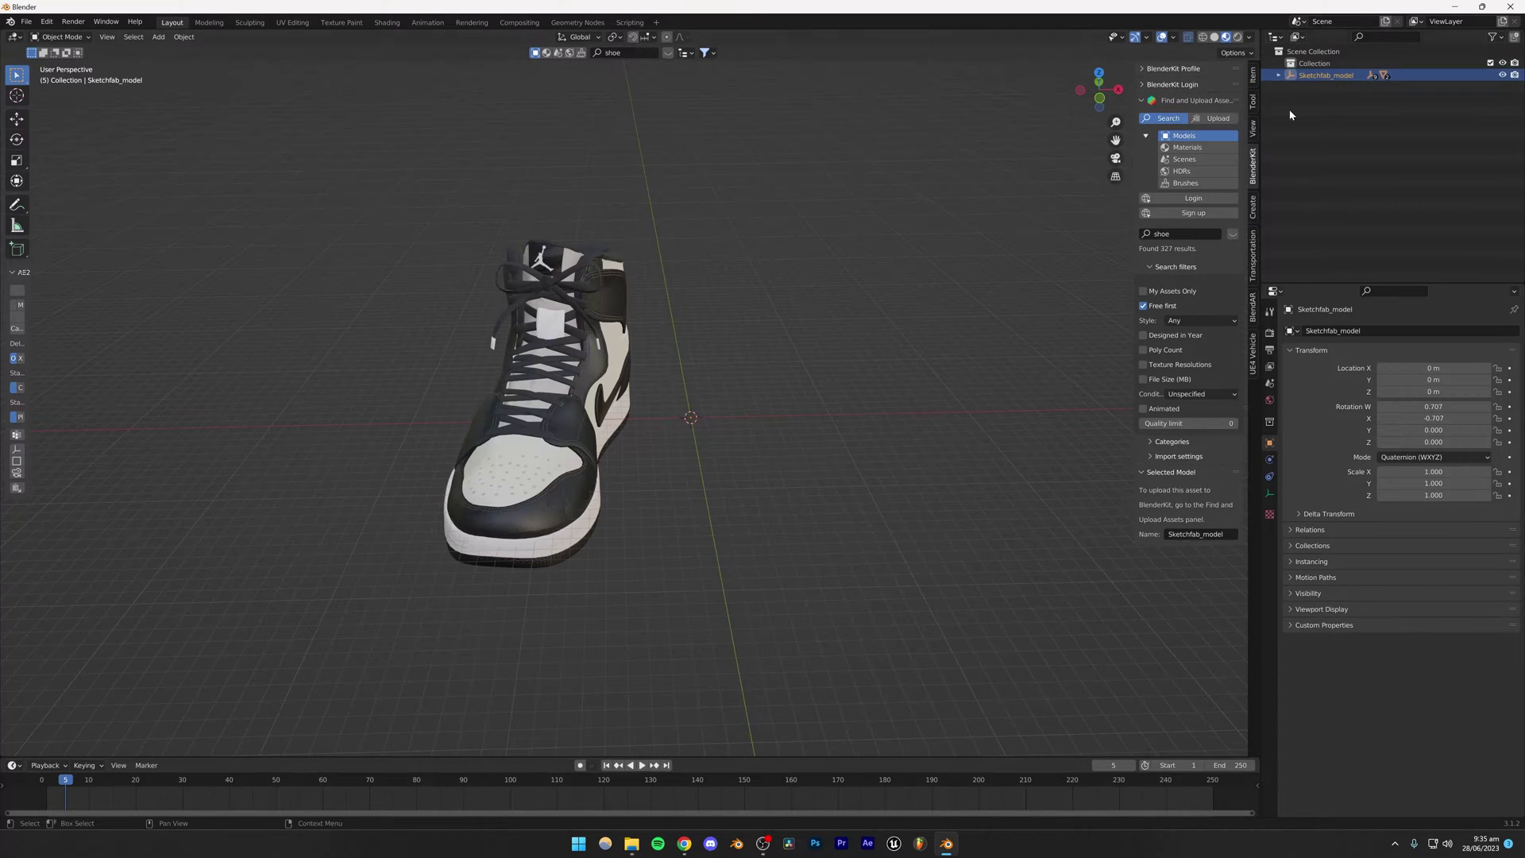
Move the shoe body and laces together along the X axis to an X location of about 0.108 m.
left_click(572, 430)
key("g")
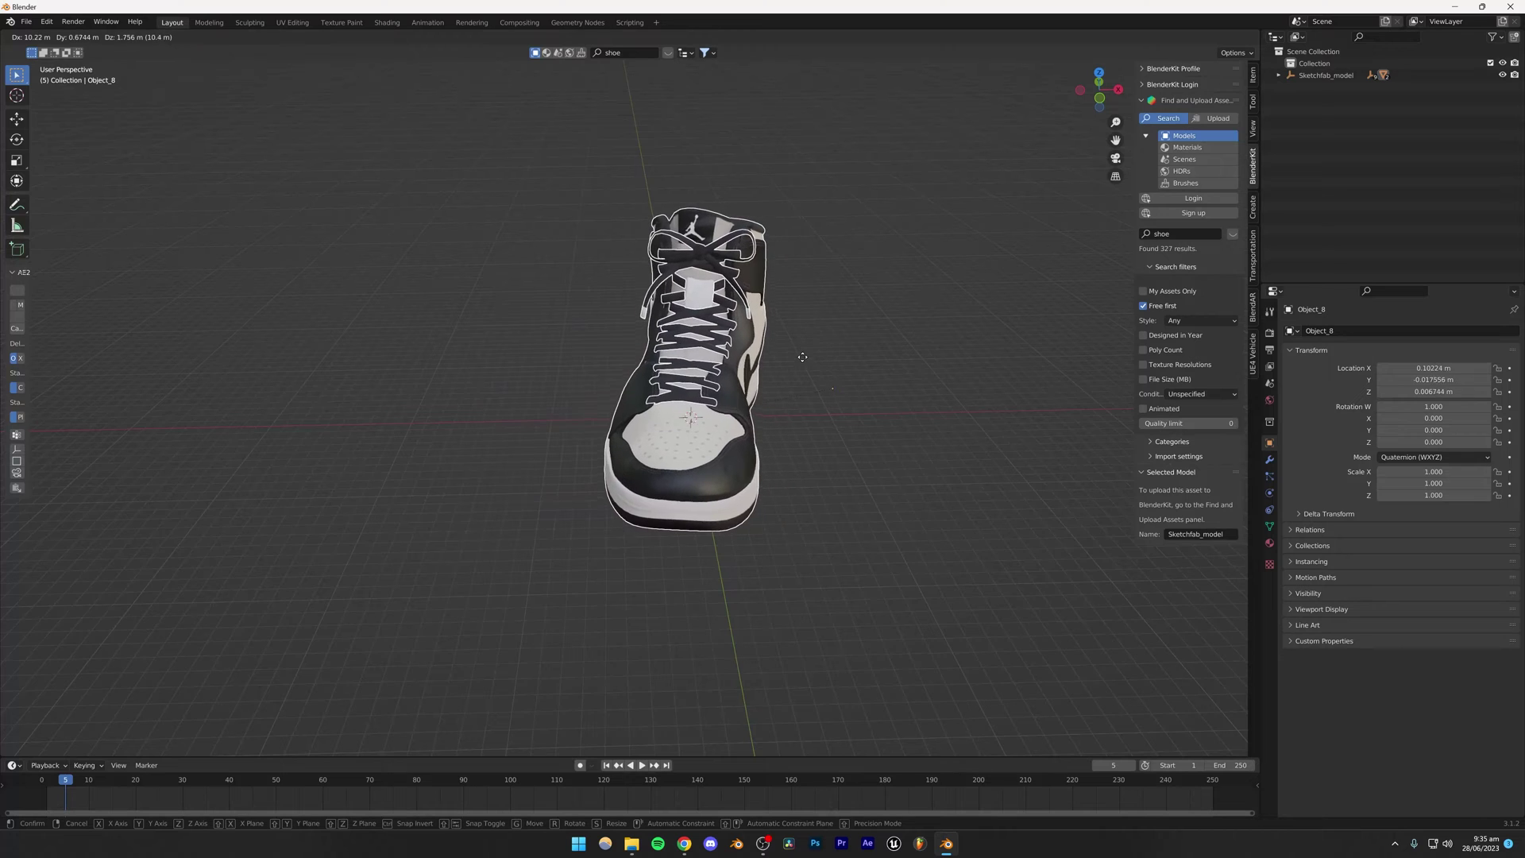
key("x")
left_click(809, 366)
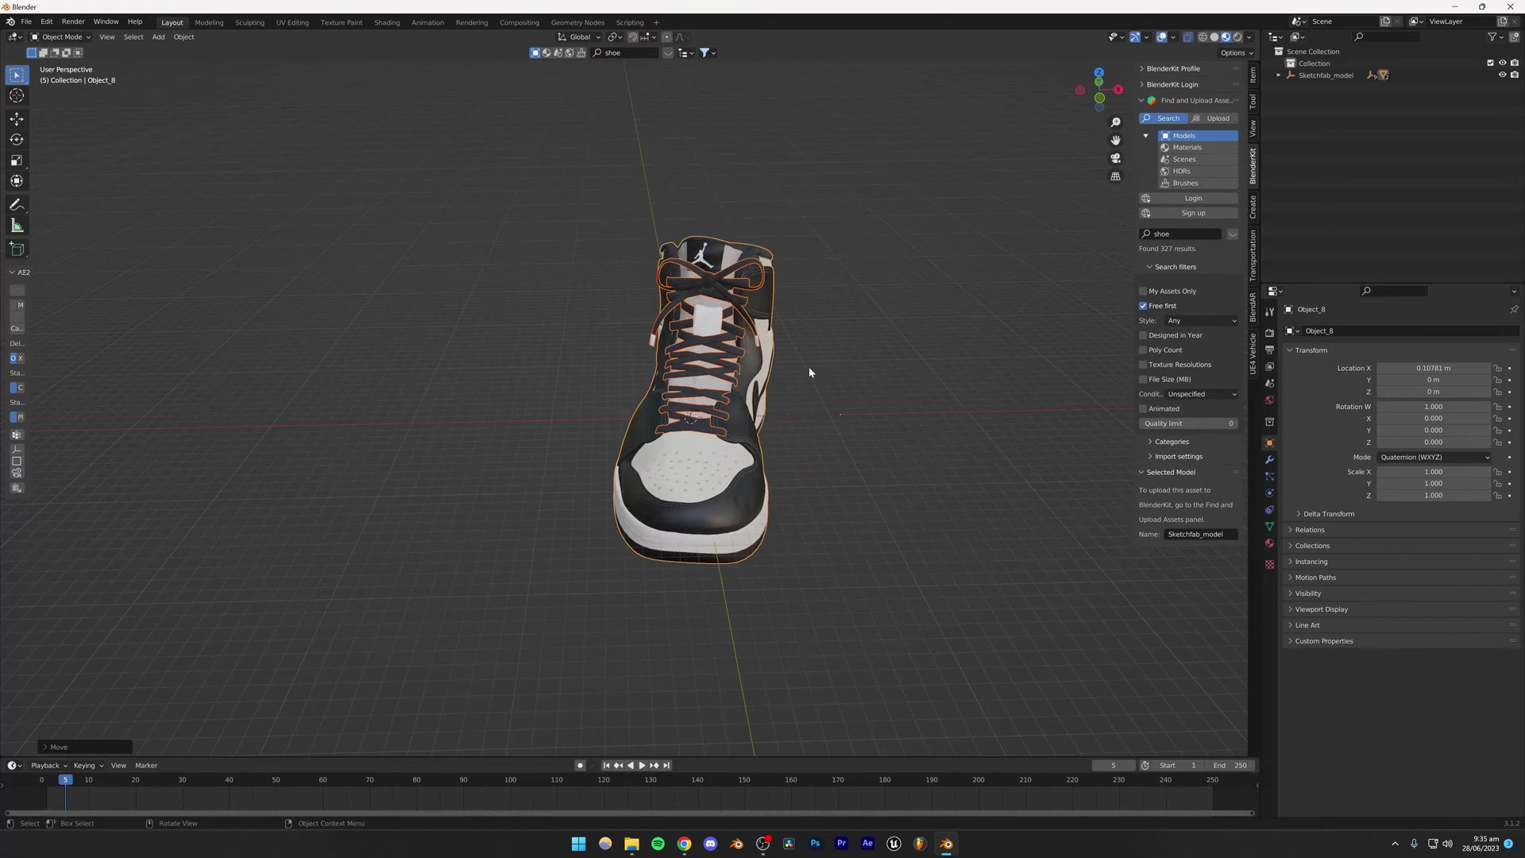
Rotate the shoe and laces slightly about the global Z axis and raise them to a local Y location of about -0.071 m.
key("r")
key("z")
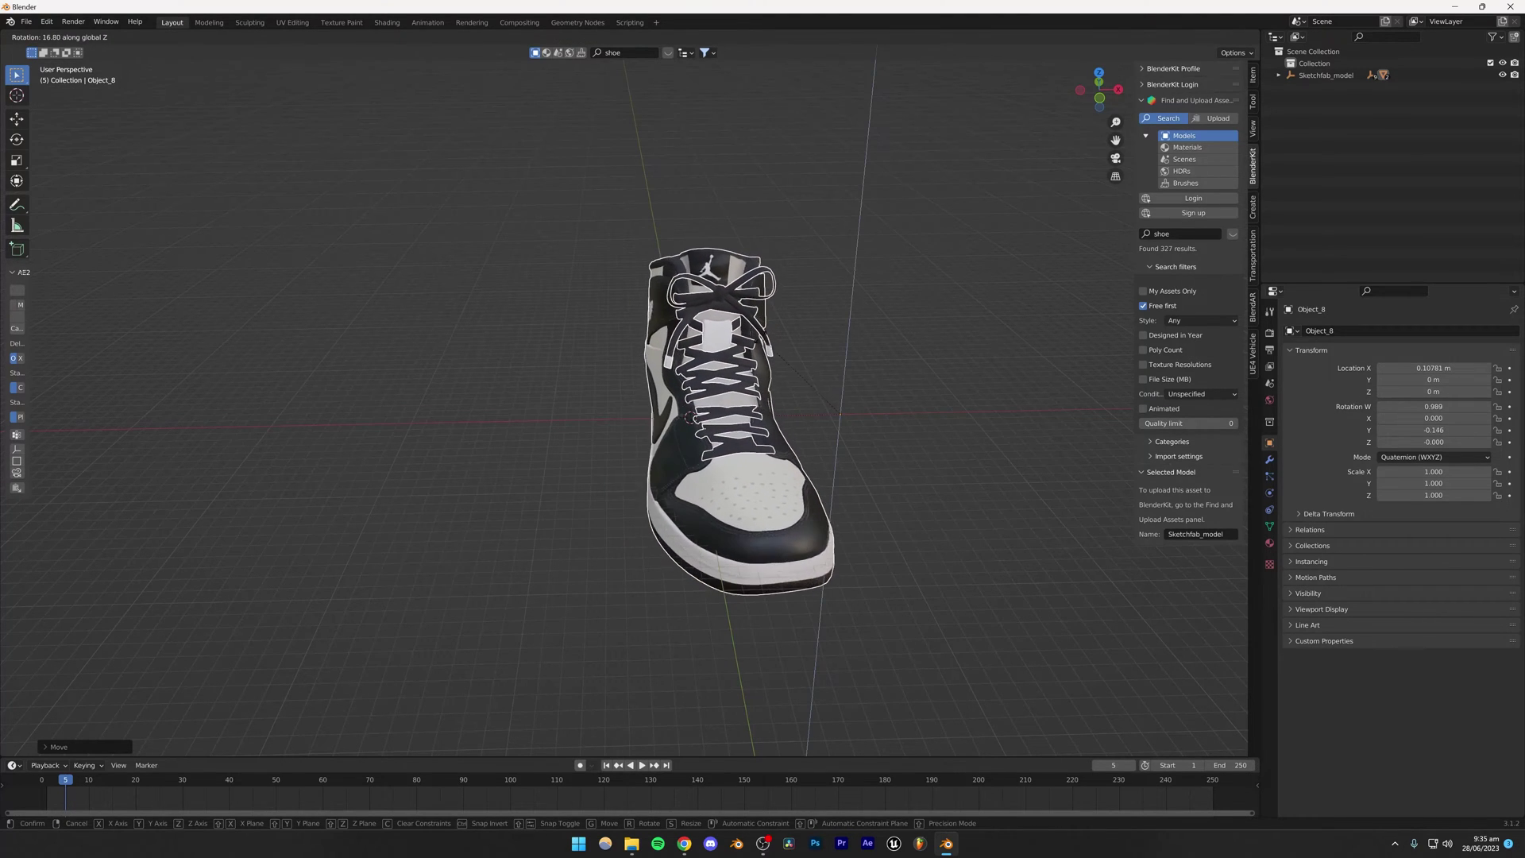
left_click(780, 370)
key("g")
key("z")
left_click(783, 312)
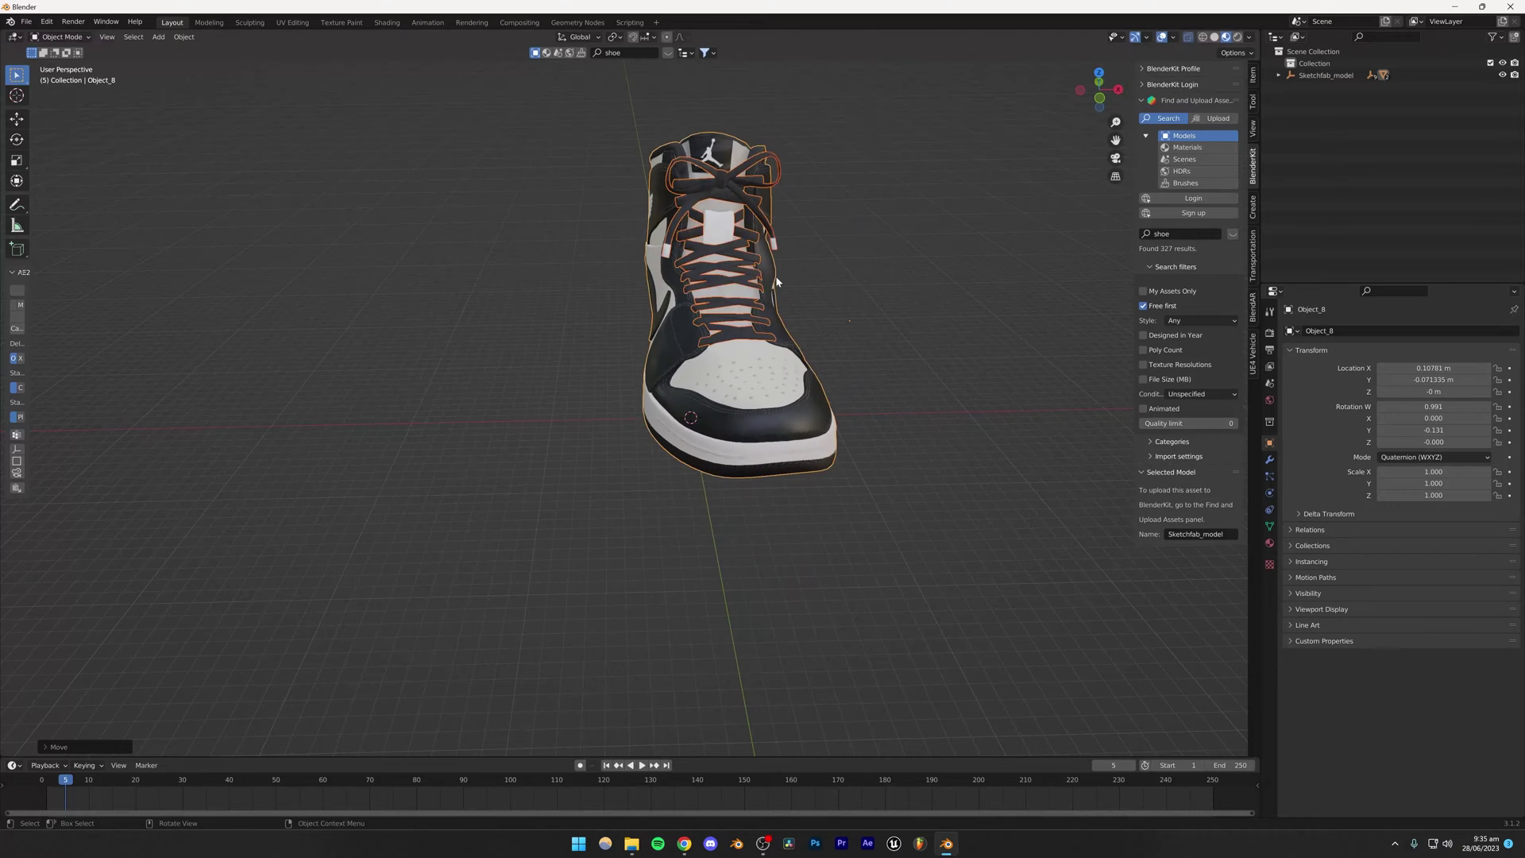
Tilt the shoe toe-down about the global X axis and raise it along Z to a local Y location of about -0.124 m.
middle_click_drag(782, 313, 828, 251)
key("r")
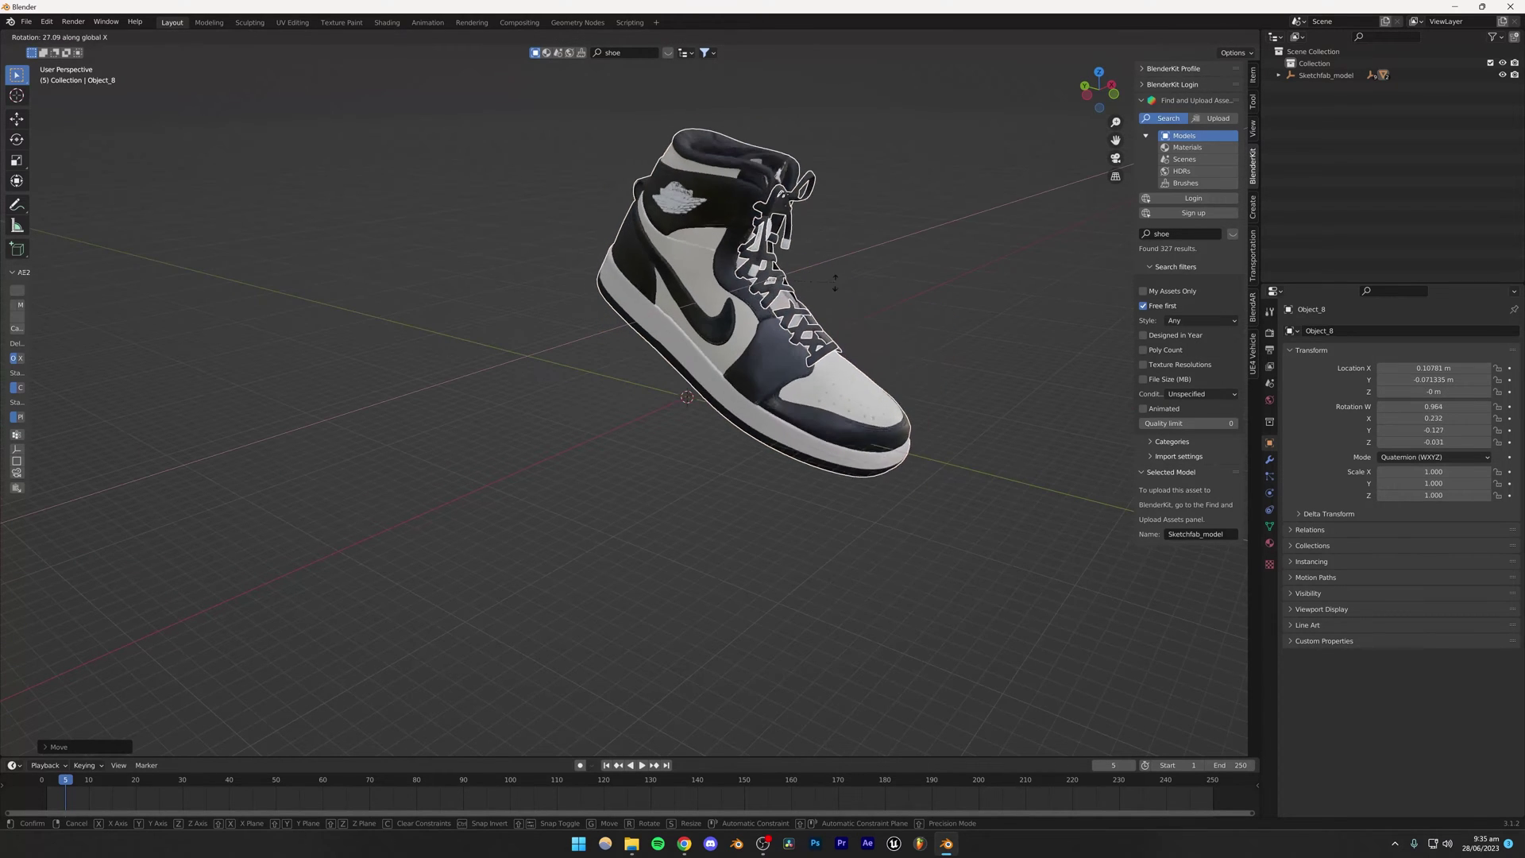
left_click(843, 302)
key("g")
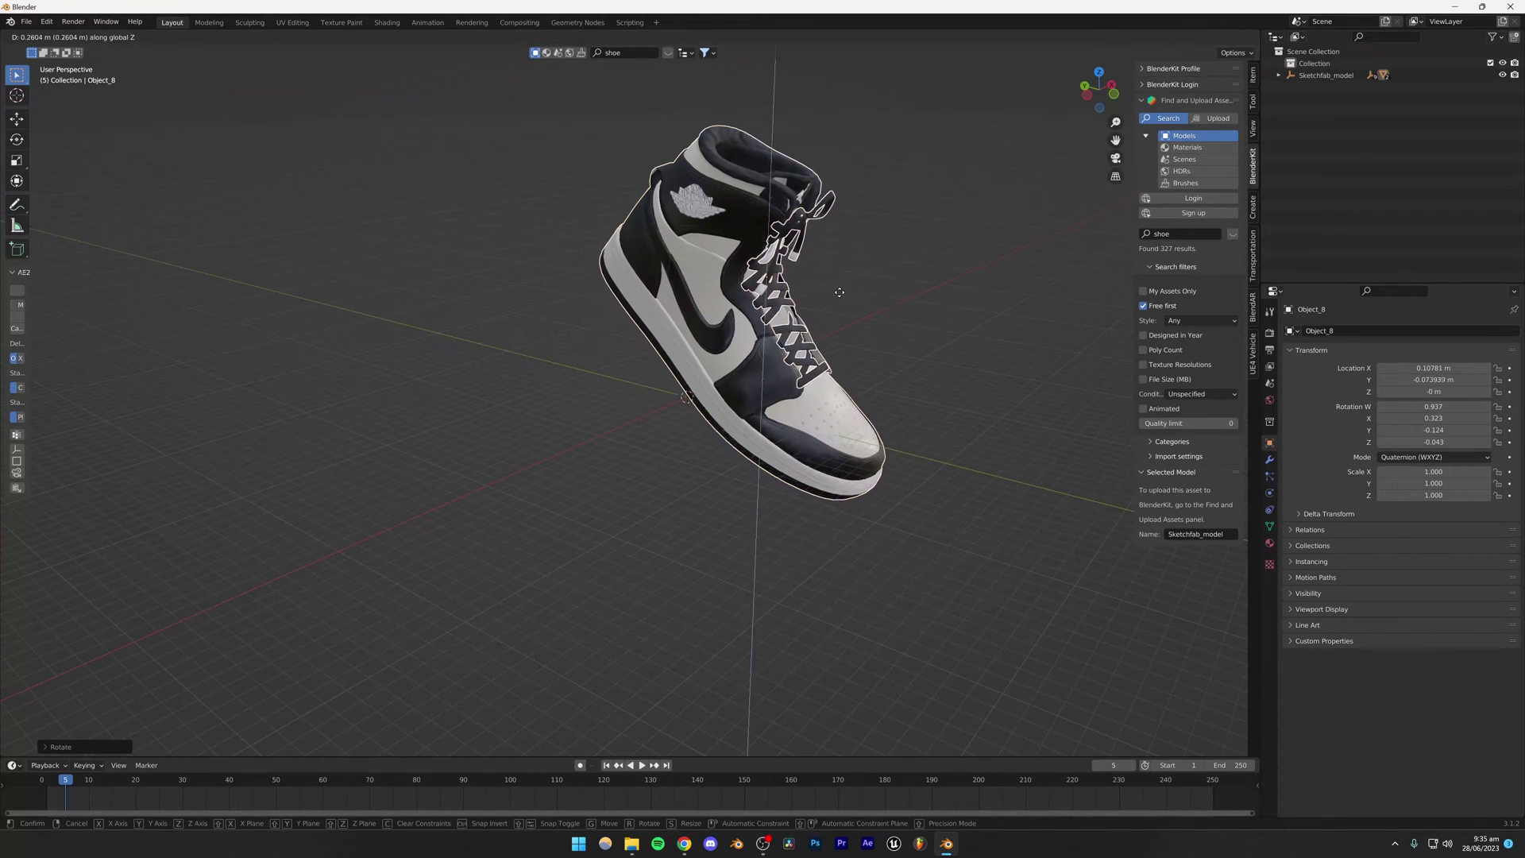
left_click(842, 302)
Turn the tilted shoe and laces further about the global Z axis to a quaternion Y of about -0.326.
key("r")
key("z")
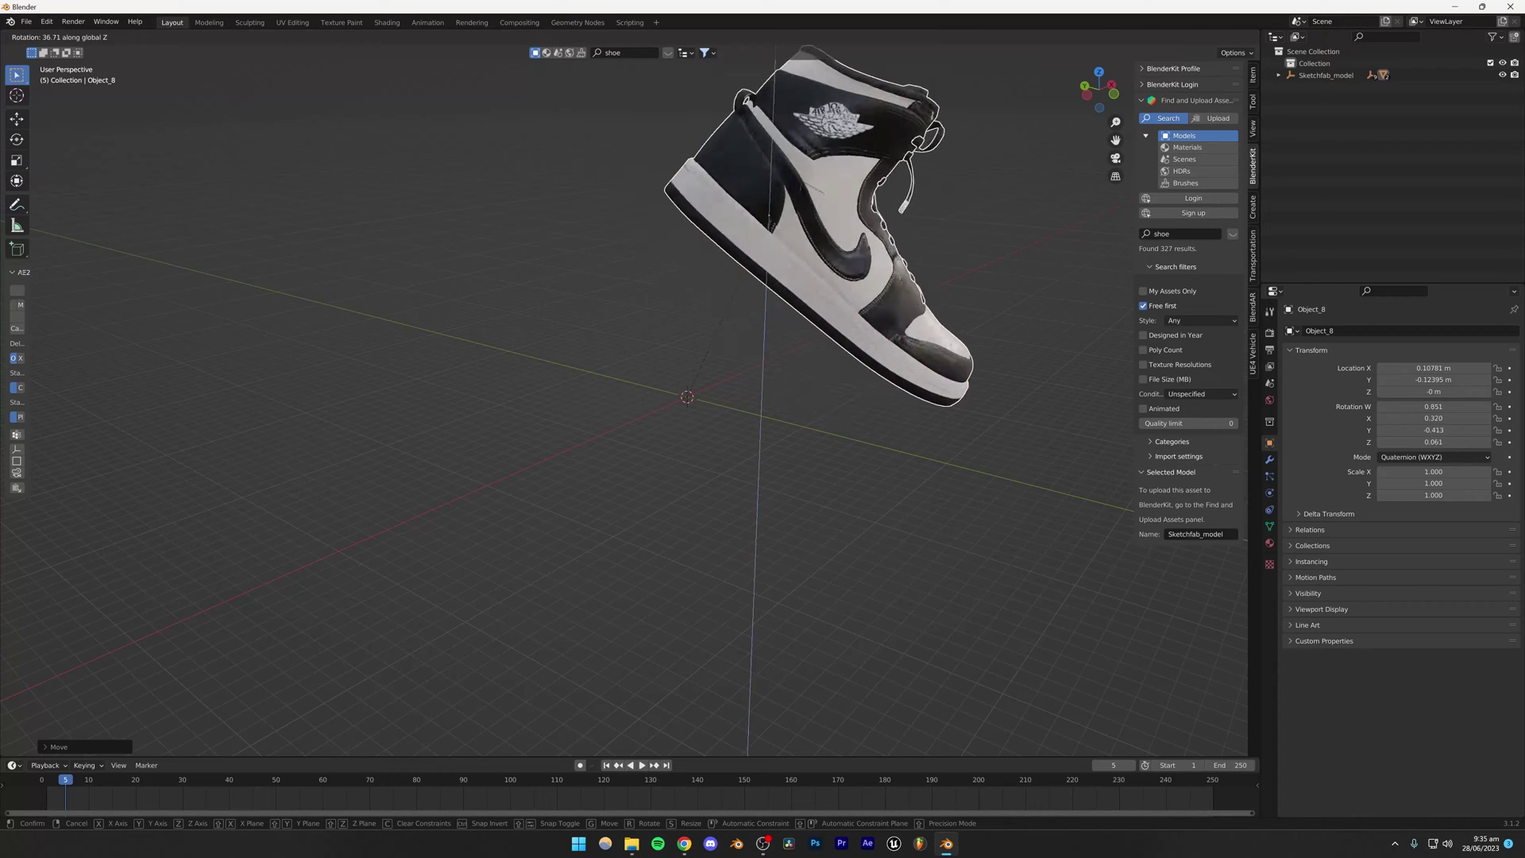
left_click(699, 318)
middle_click_drag(699, 318, 645, 359)
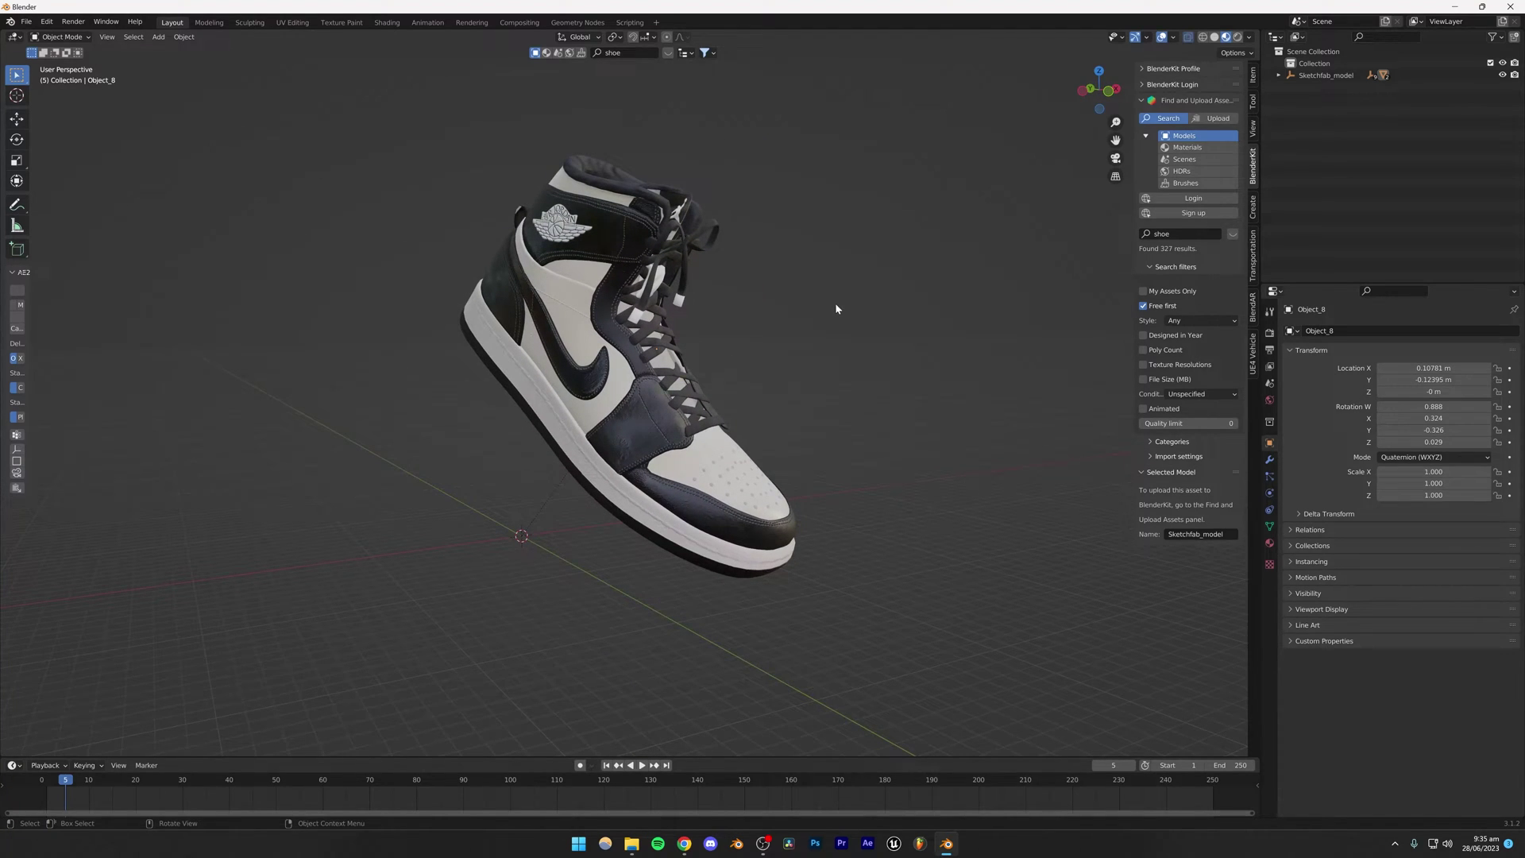
Rotate the shoe body and laces freely into a steeper toe-down pose, quaternion X about 0.384, and deselect them.
left_click(642, 404)
left_click(651, 353, "shift")
key("r")
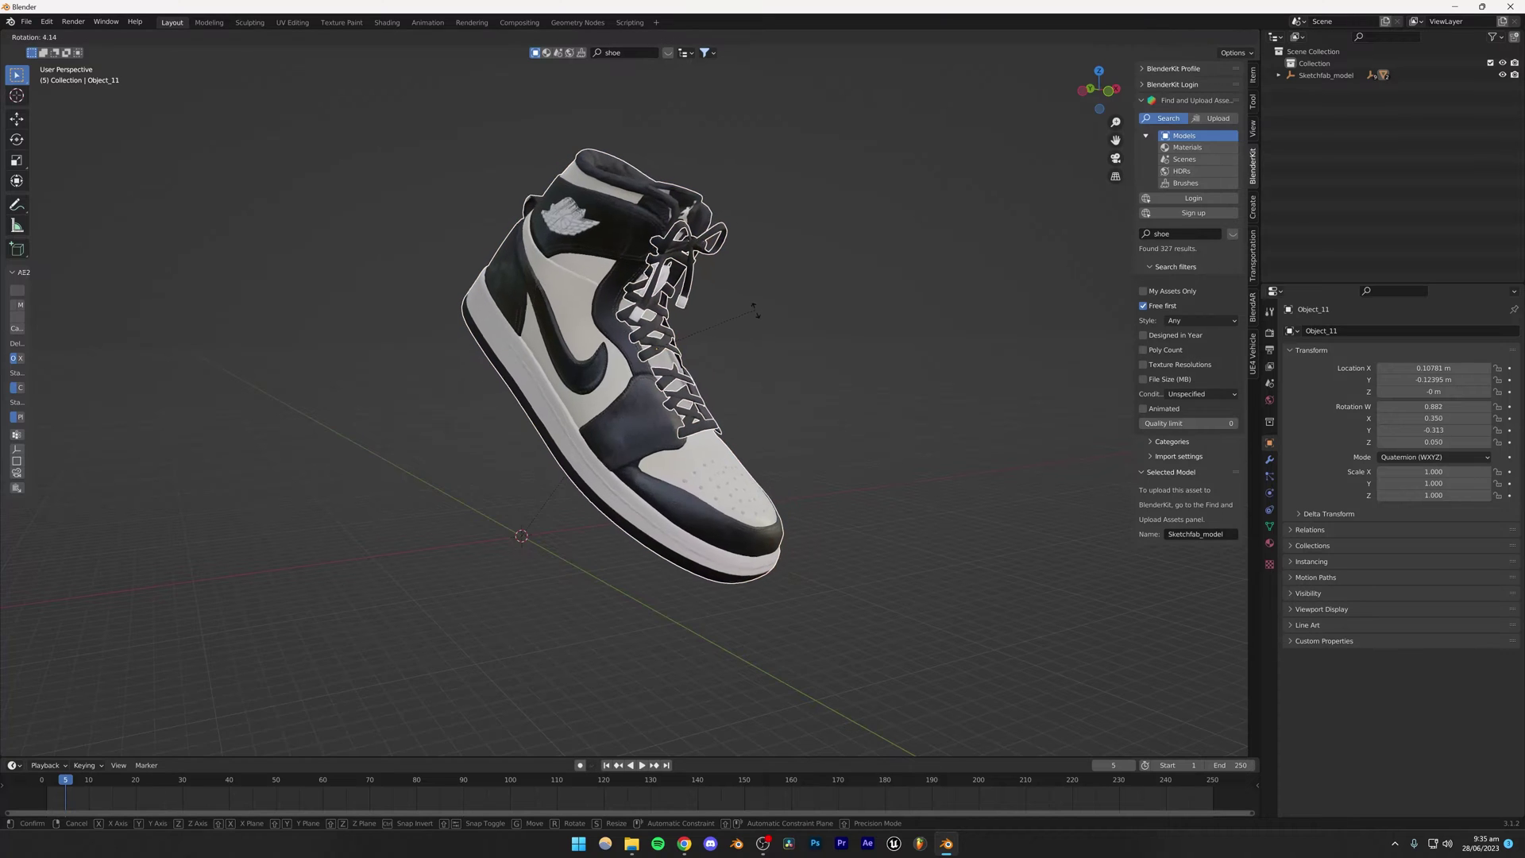
left_click(568, 318)
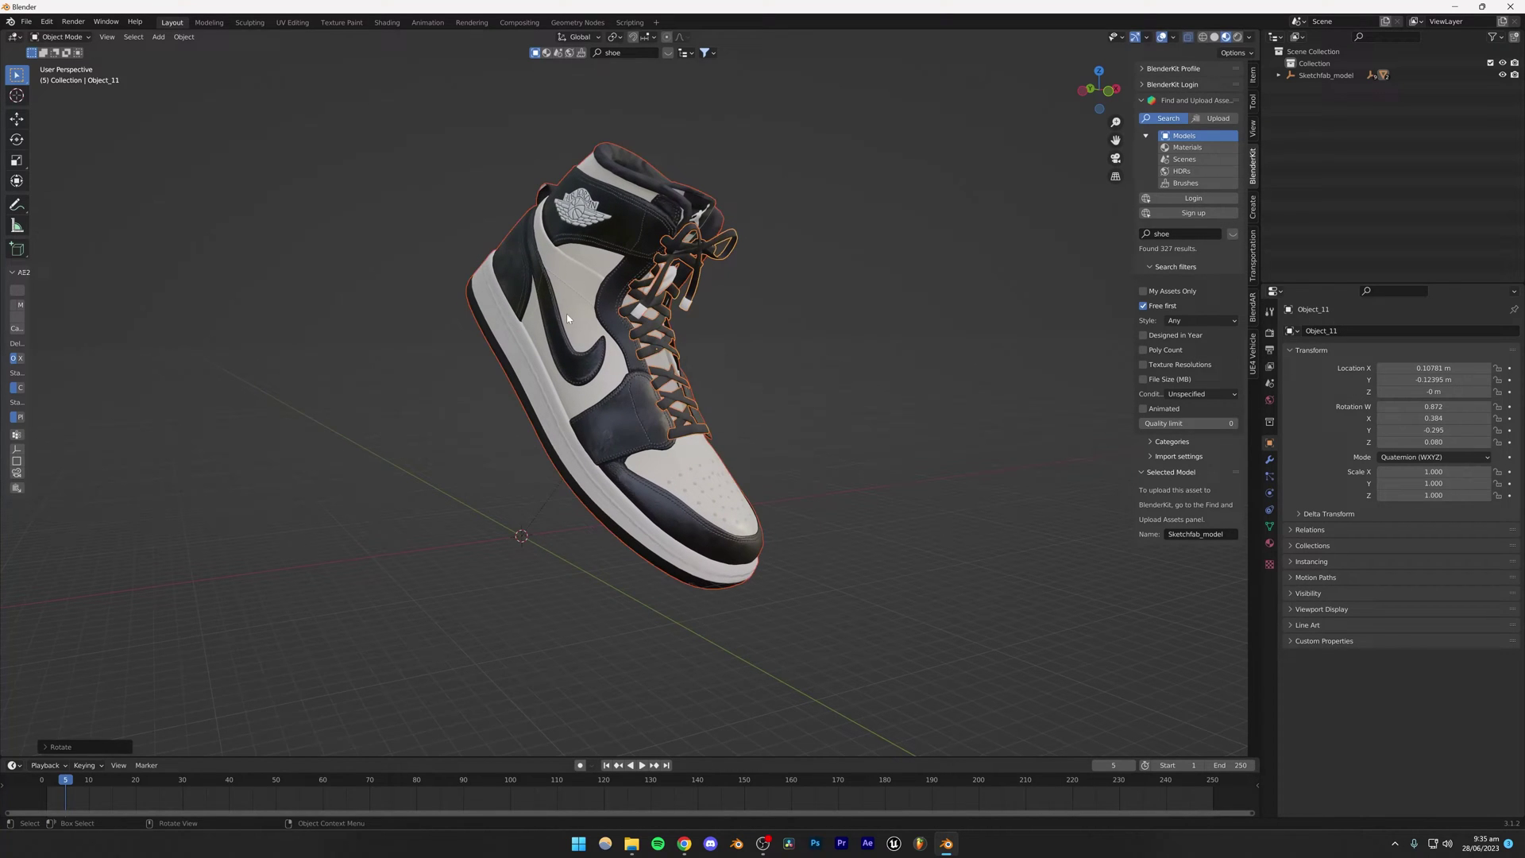
left_click(777, 251)
mouse_move(684, 340)
middle_mouse_down()
mouse_move(569, 345)
mouse_move(665, 344)
middle_mouse_up()
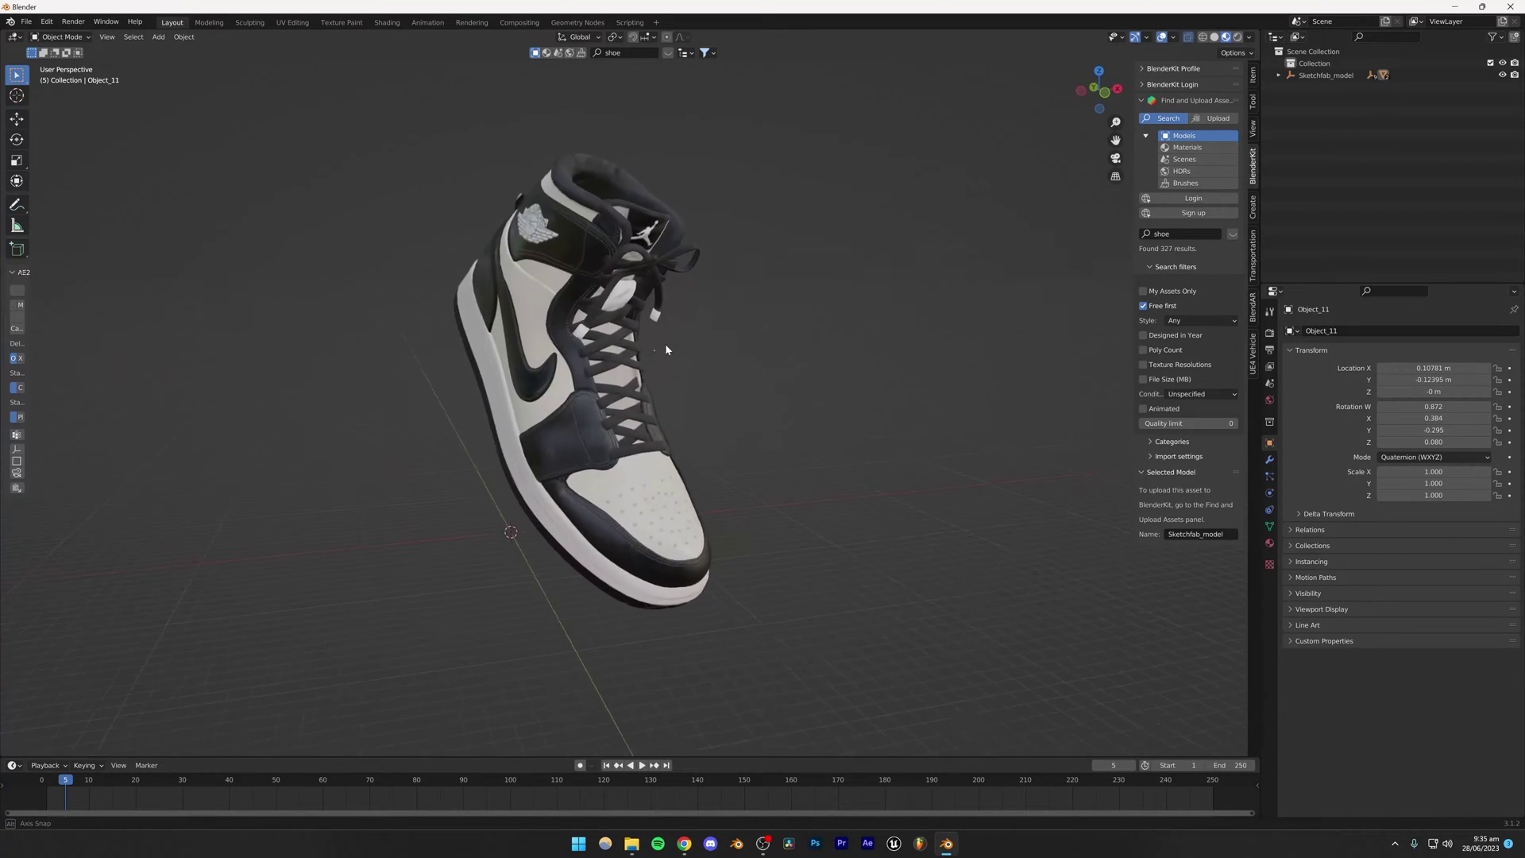
left_click(650, 316)
key("a")
key("r")
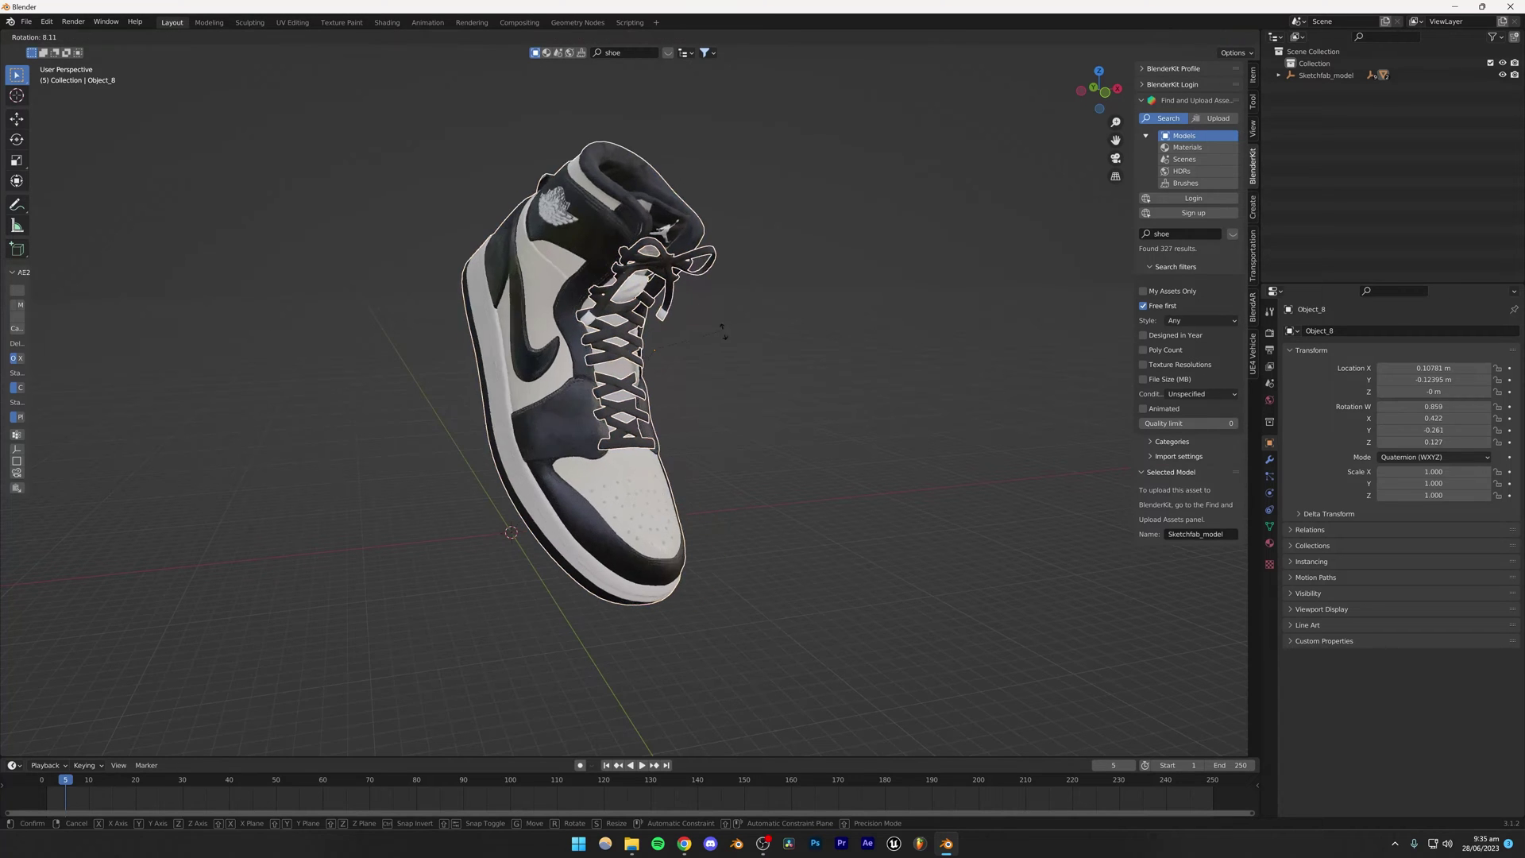
left_click(758, 298)
Save the Blender file as "shoe lighting.blend" in the F:\Blender Work folder.
key("ctrl+s")
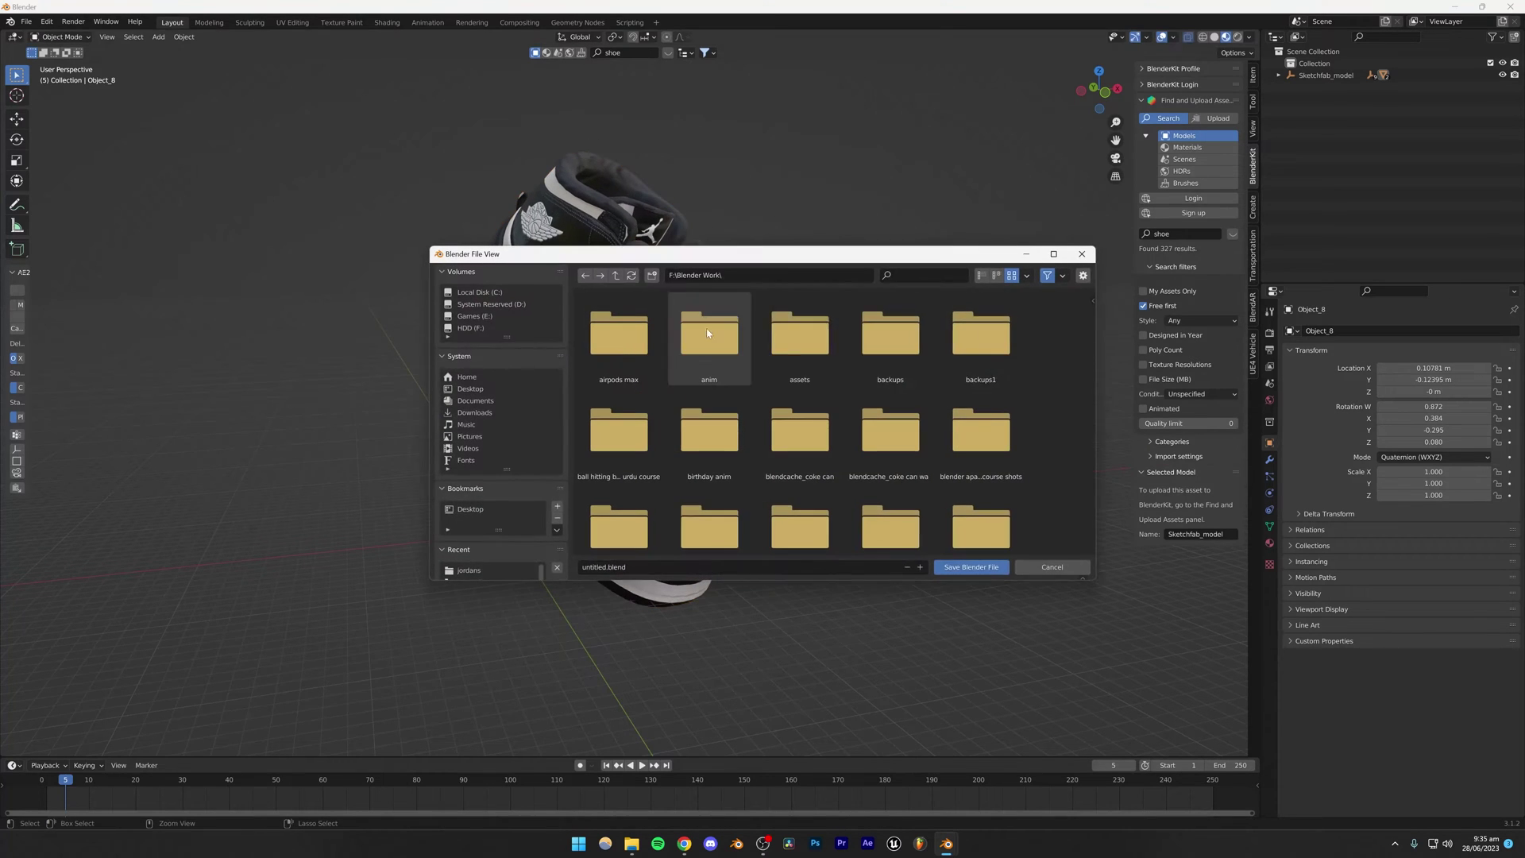
type("shoe")
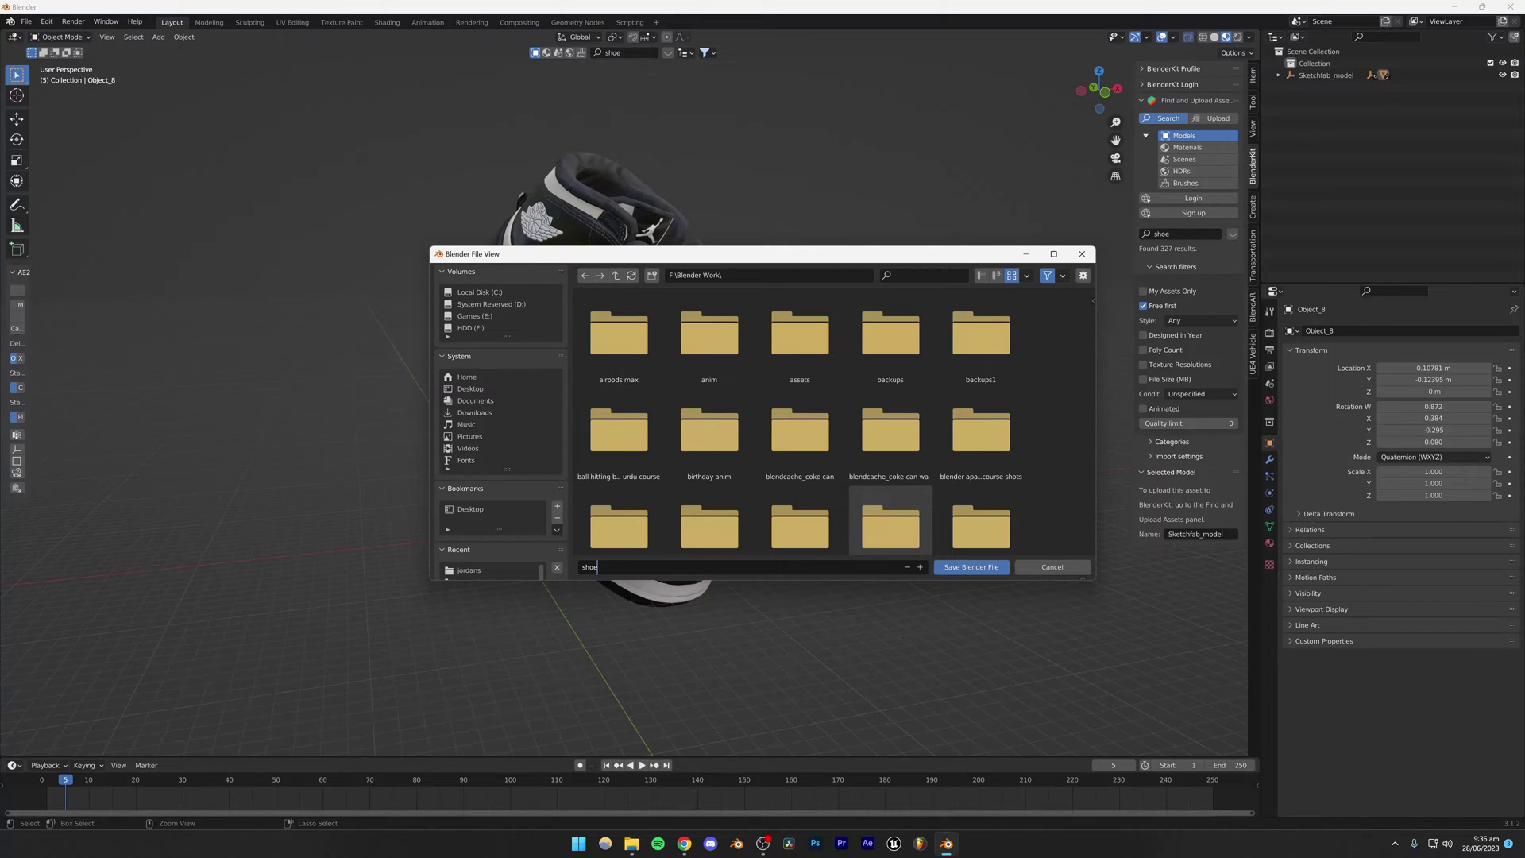
type(" lighting.blend")
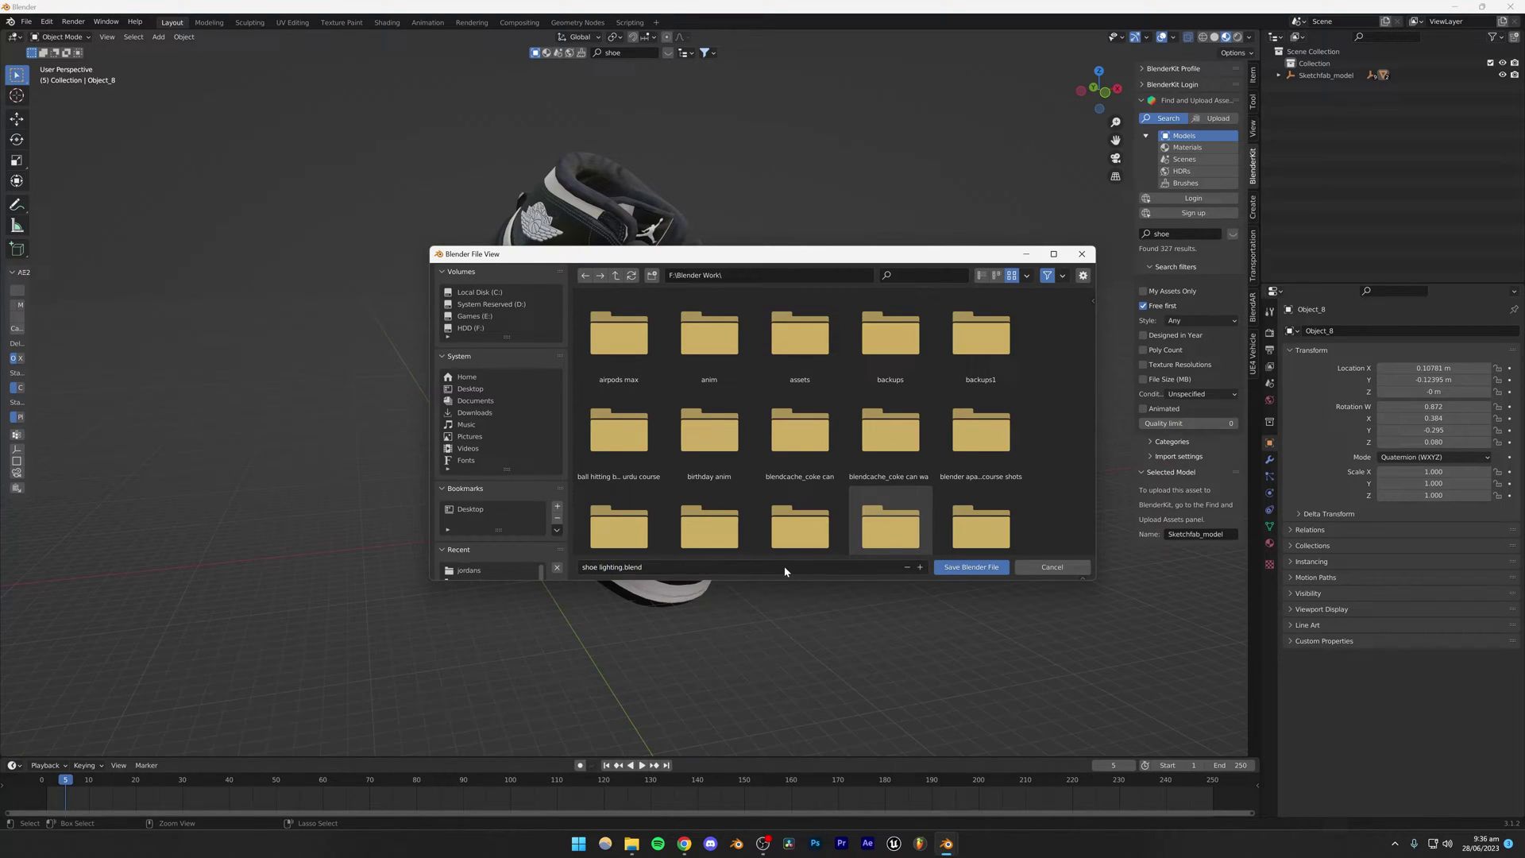
left_click(971, 566)
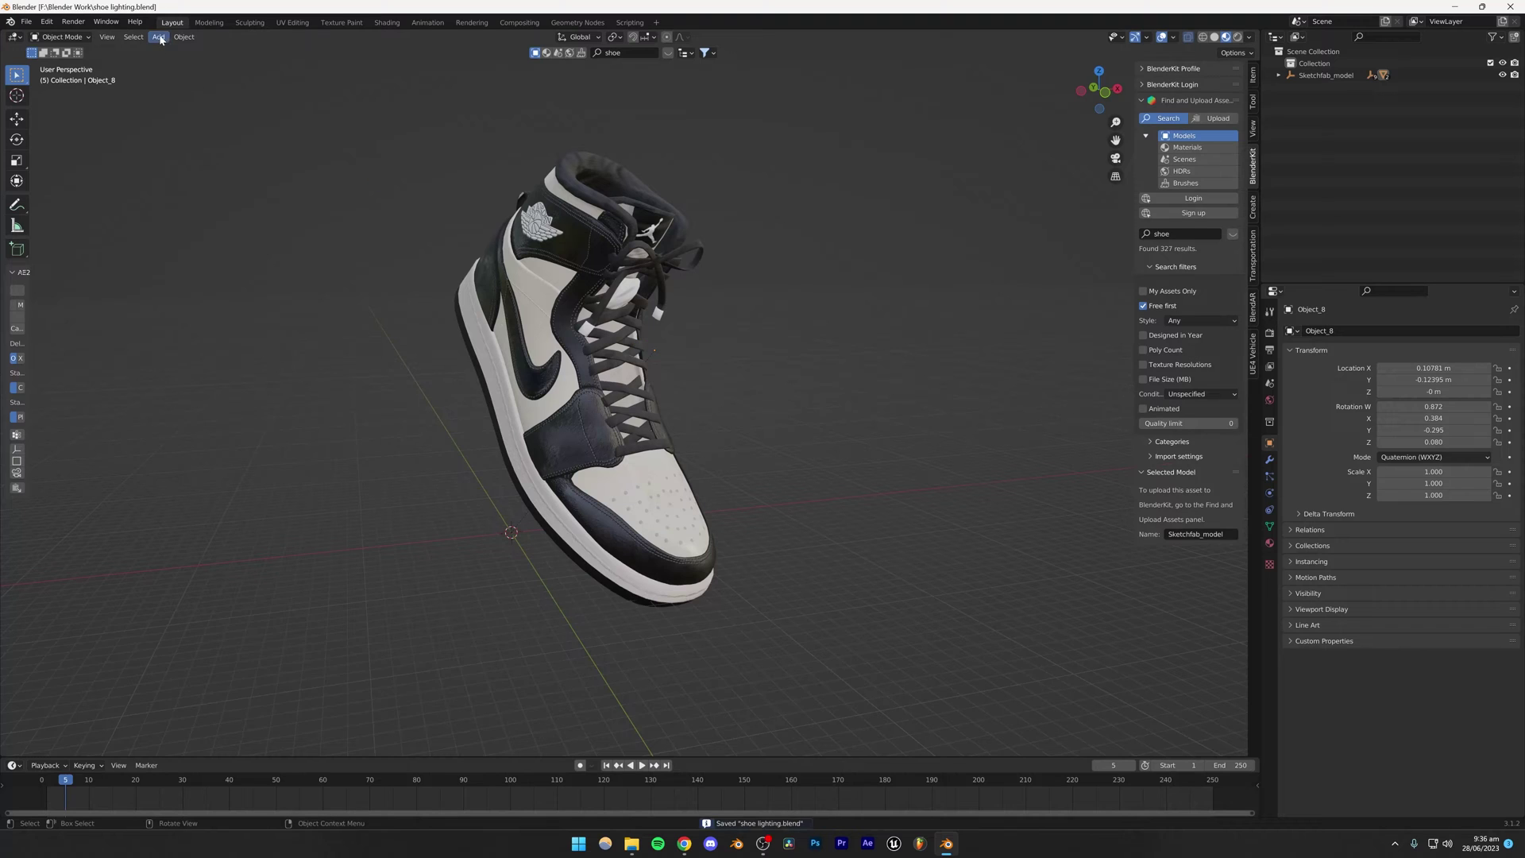
Add a camera to the scene, look through it and lock the camera to the view.
left_click(160, 38)
left_click(185, 226)
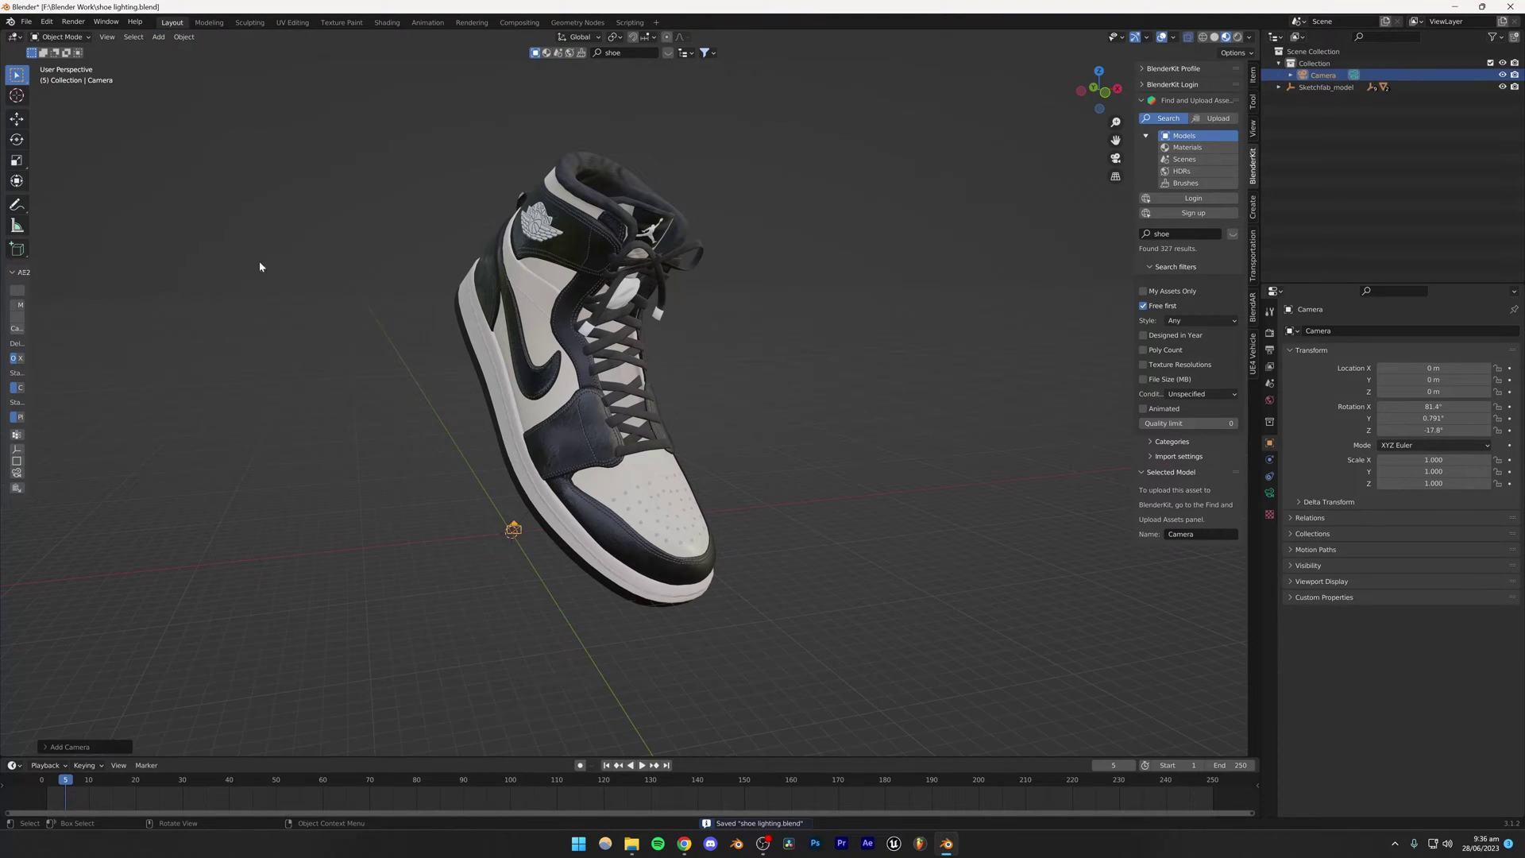
left_click(1115, 158)
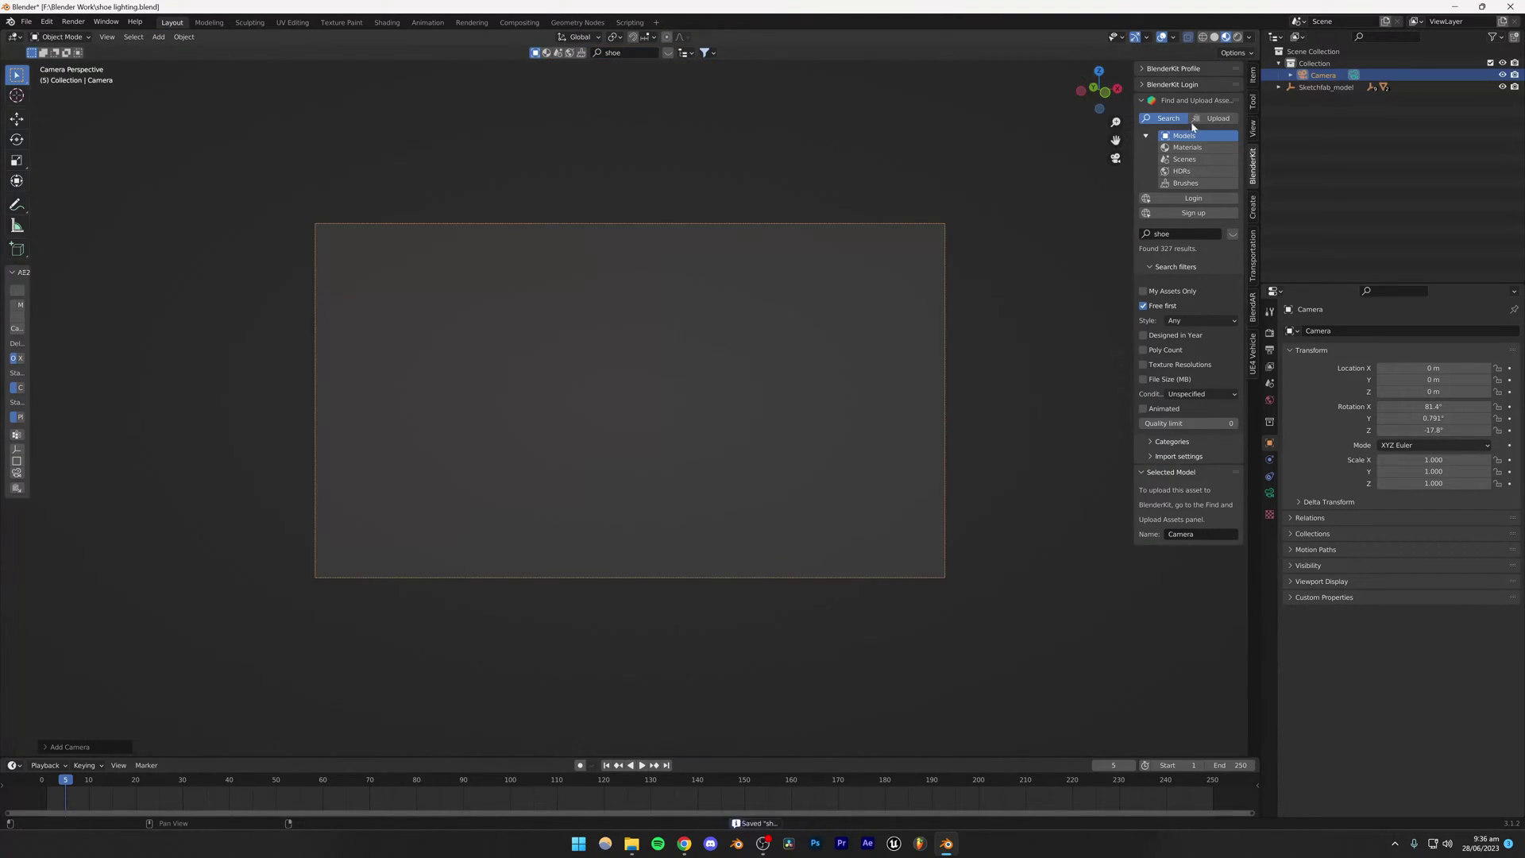
left_click(1253, 127)
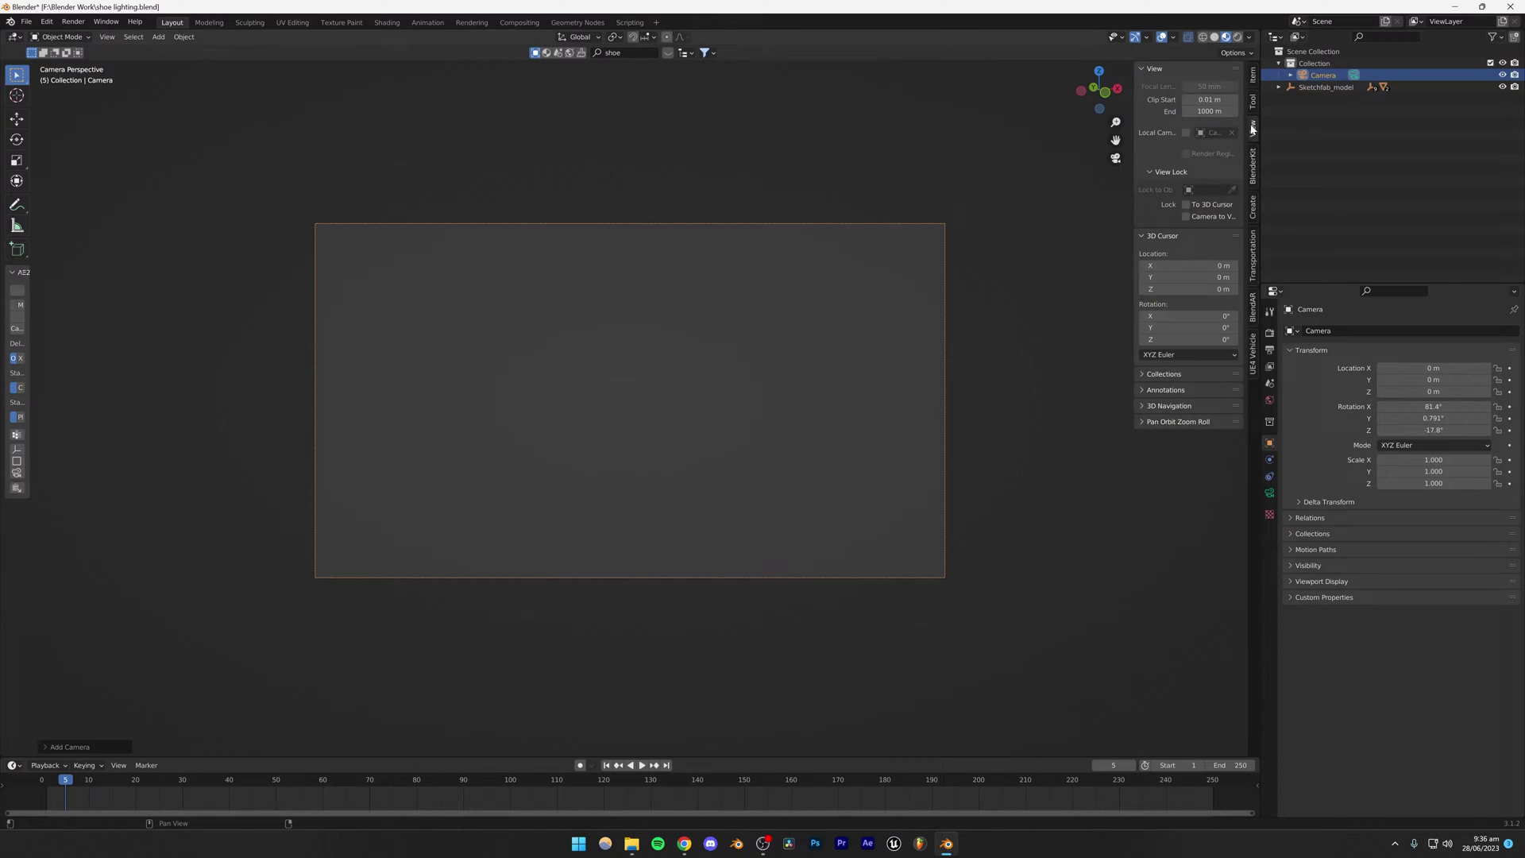
left_click(1191, 220)
Pull the camera back and angle it to frame the tilted shoe, rotation about 84.9° in X and -23.9° in Z.
scroll(554, 422, "down", 8)
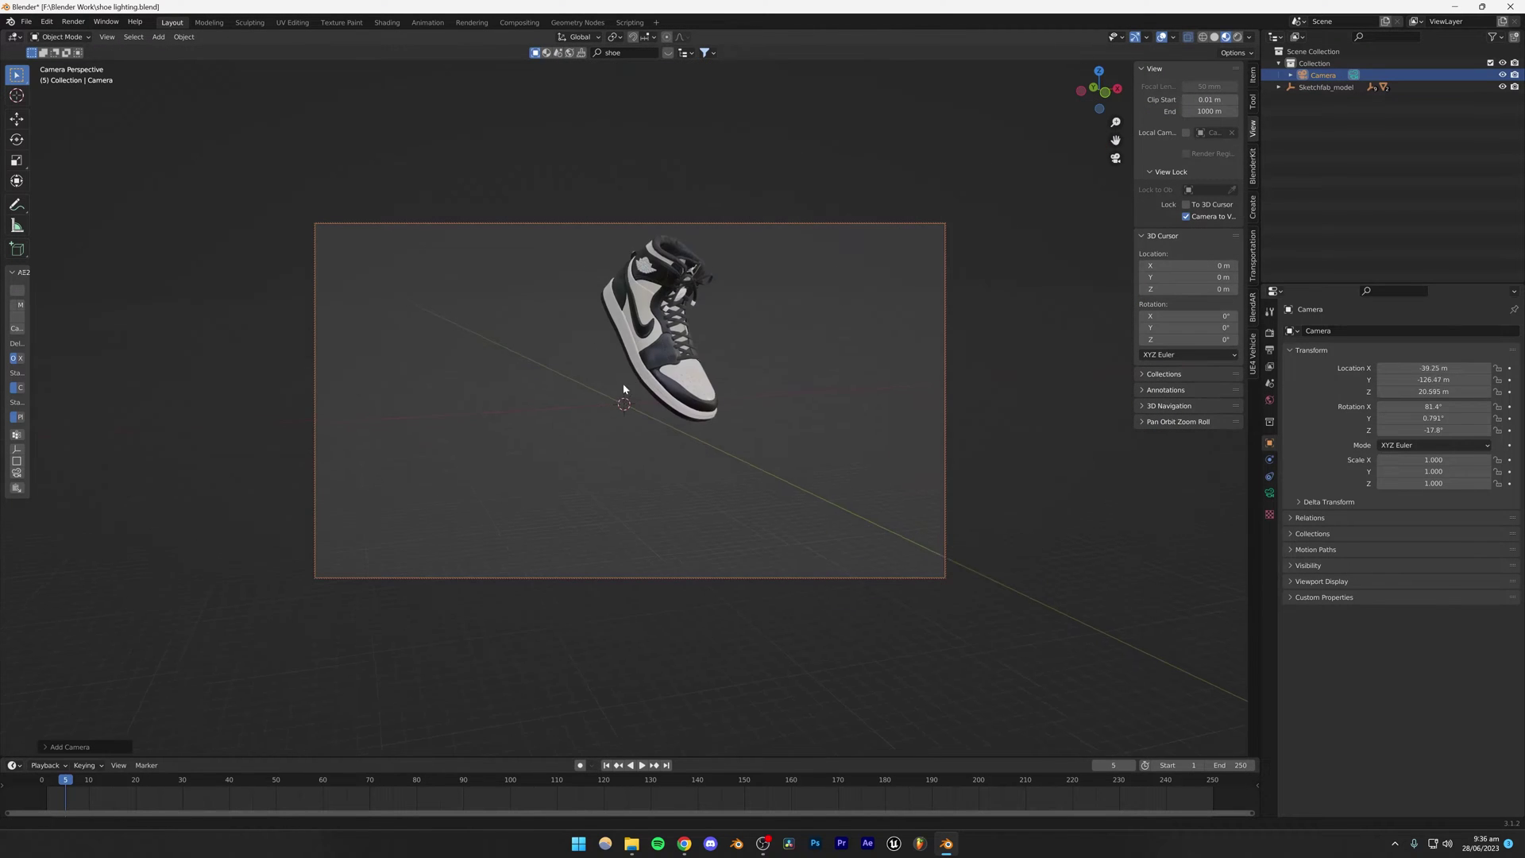
scroll(624, 389, "up", 3)
mouse_move(623, 389)
middle_mouse_down()
mouse_move(640, 412)
mouse_move(613, 406)
middle_mouse_up()
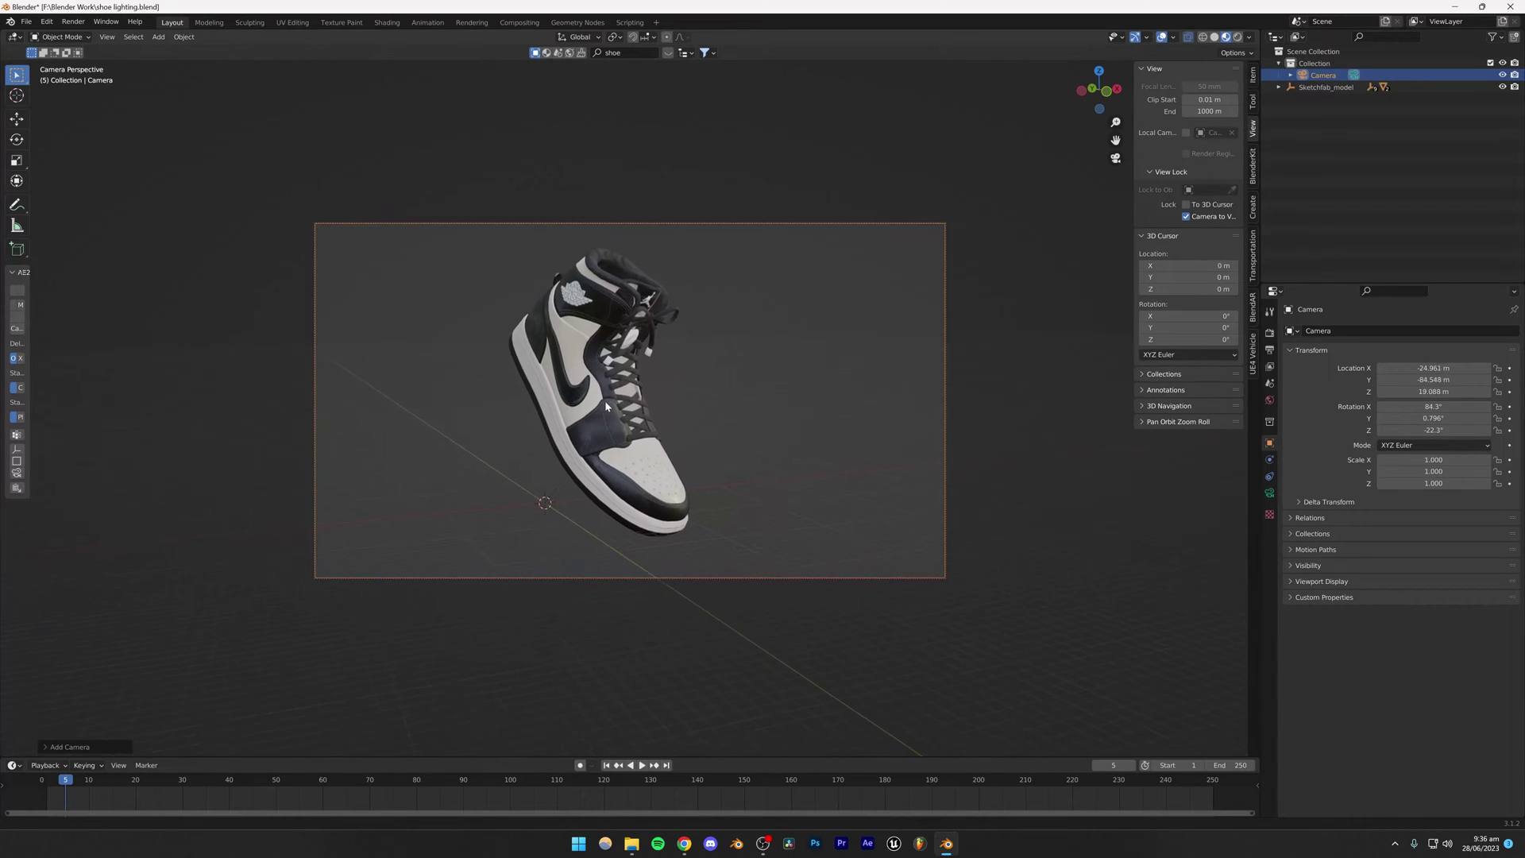
scroll(605, 402, "up", 2)
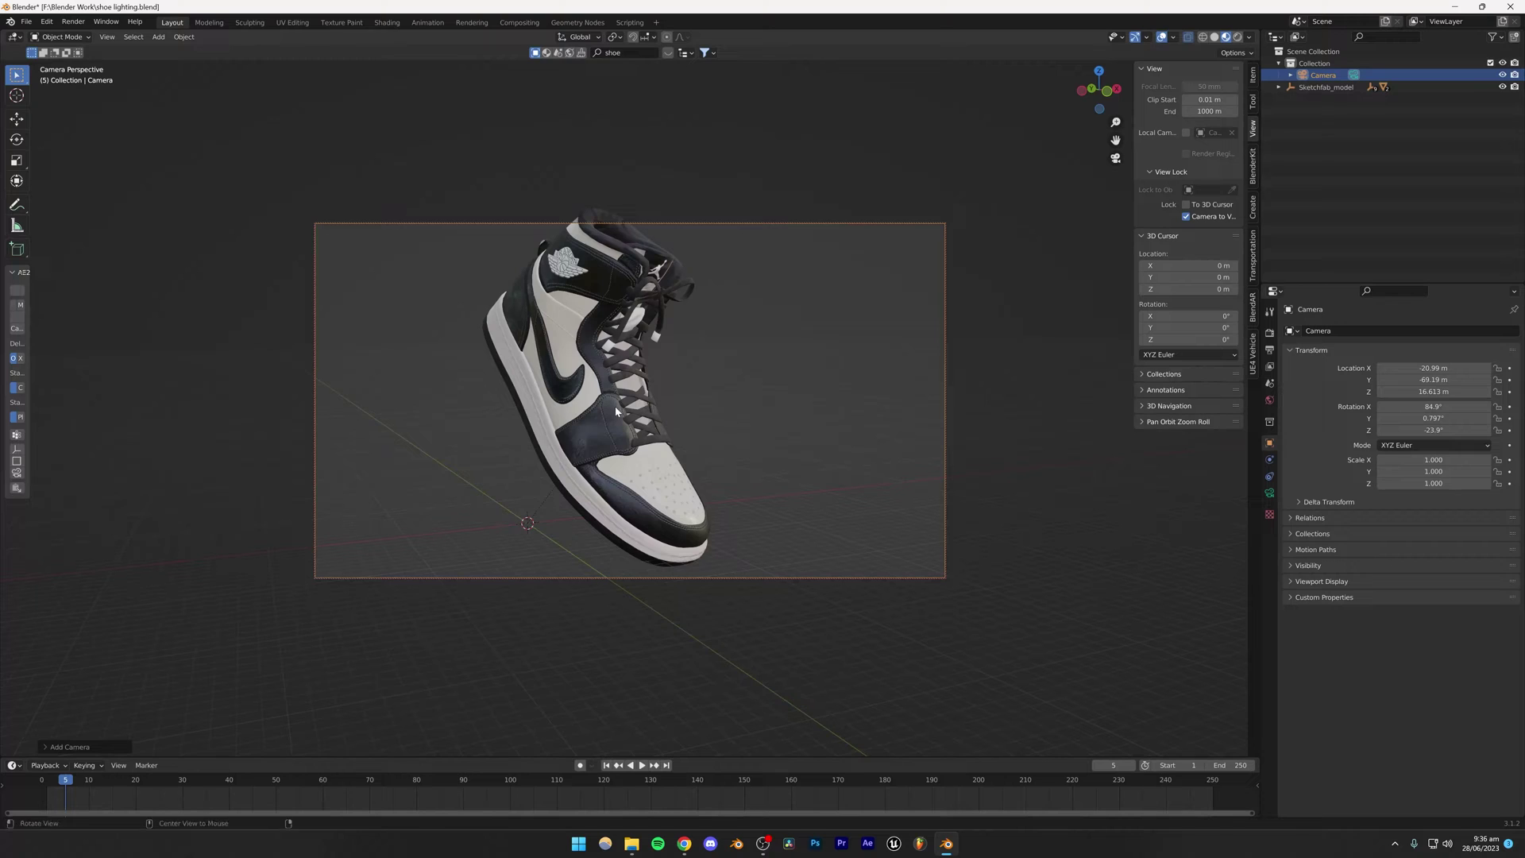
Set the output resolution Y to 1920 px for a square frame, and bring the camera closer with the shoe centred.
left_click(1269, 493)
left_click(1268, 350)
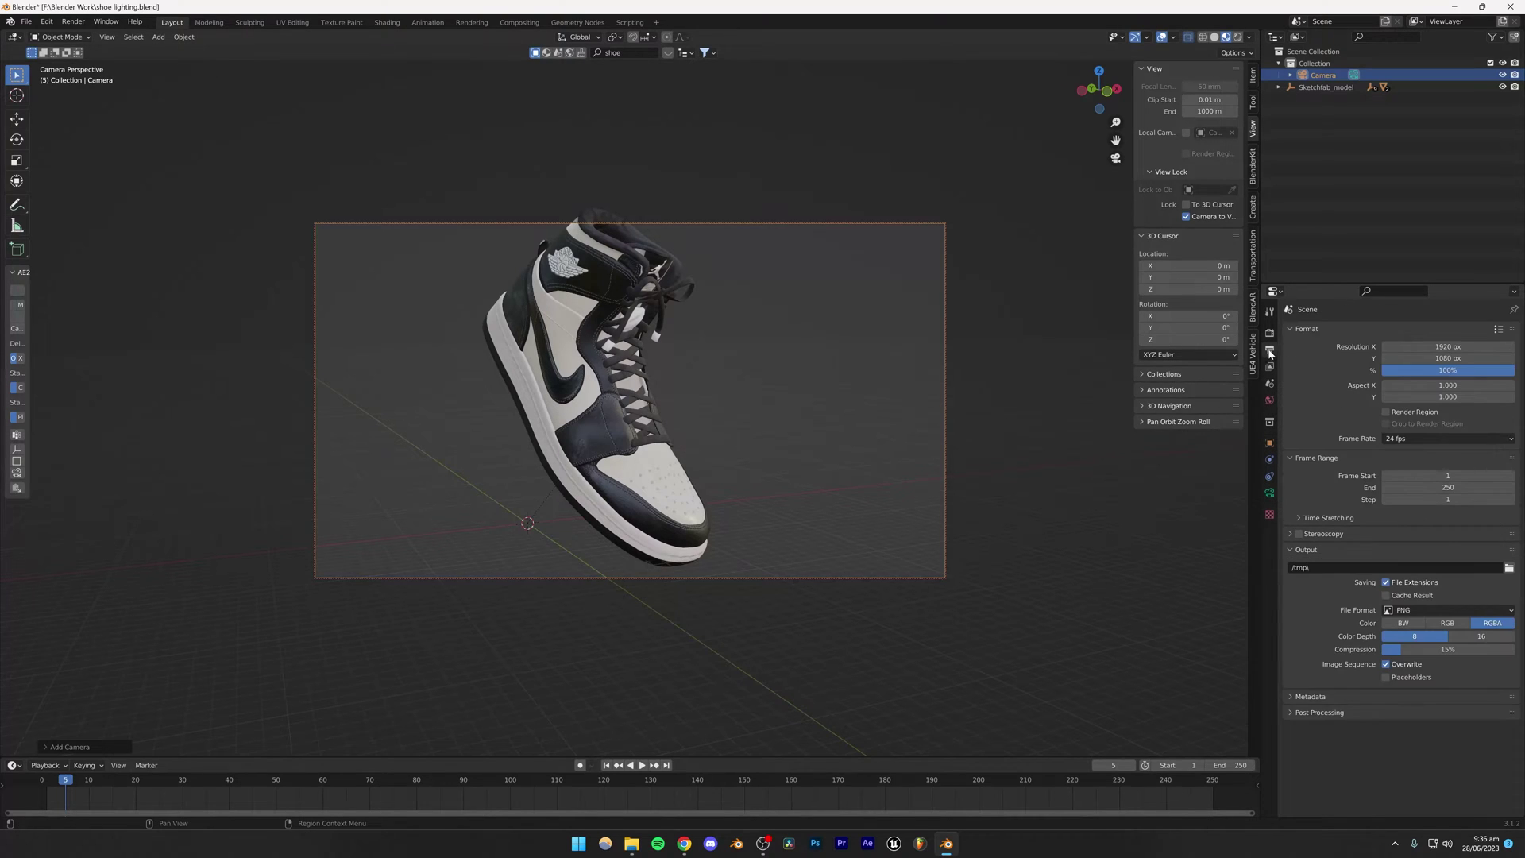
left_click(1447, 358)
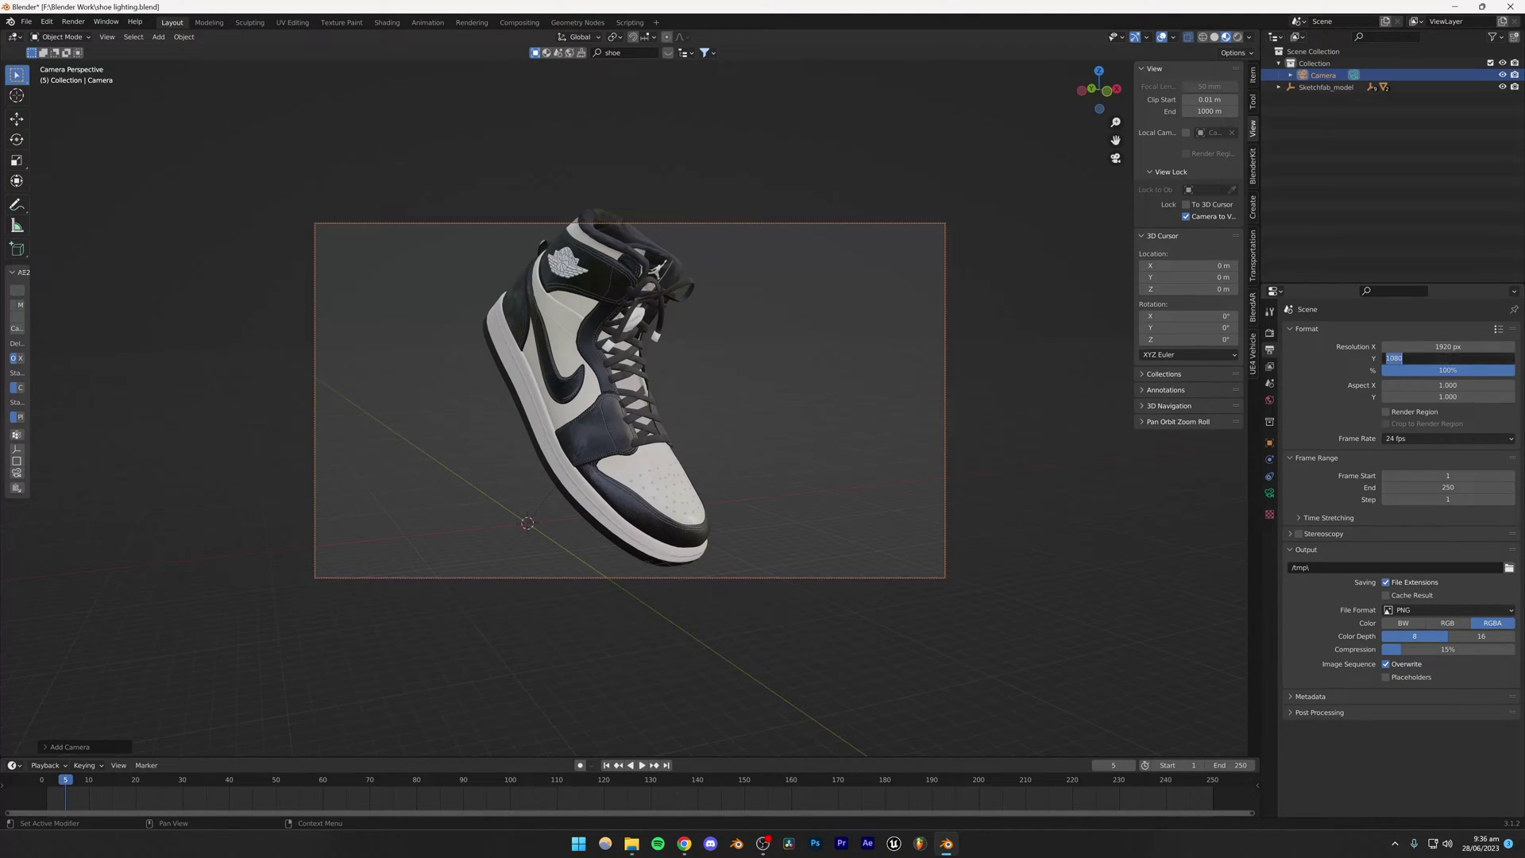
type("1920")
key("Return")
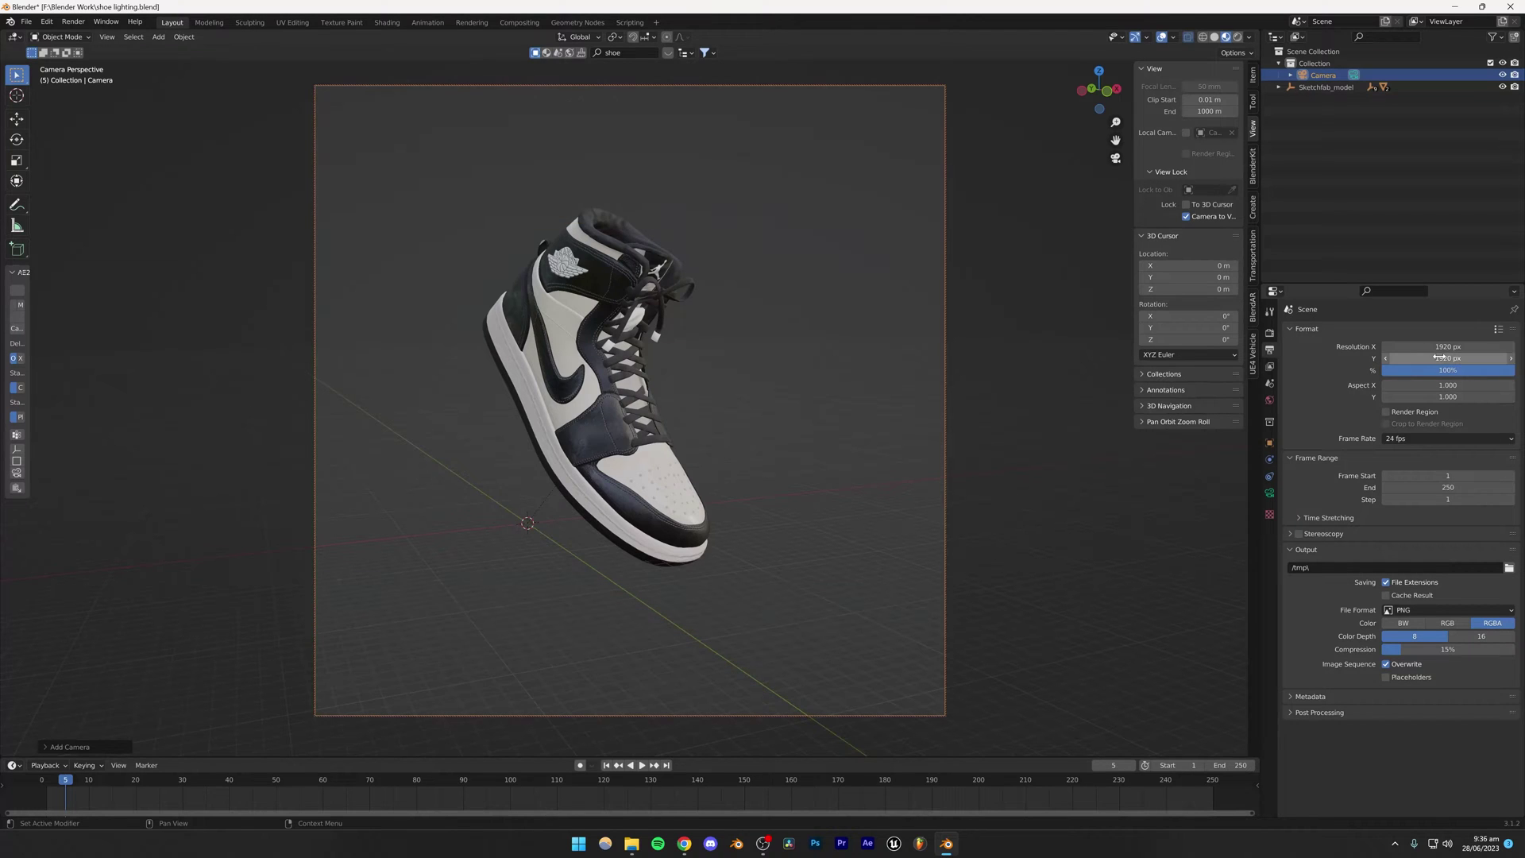
scroll(635, 435, "up", 2)
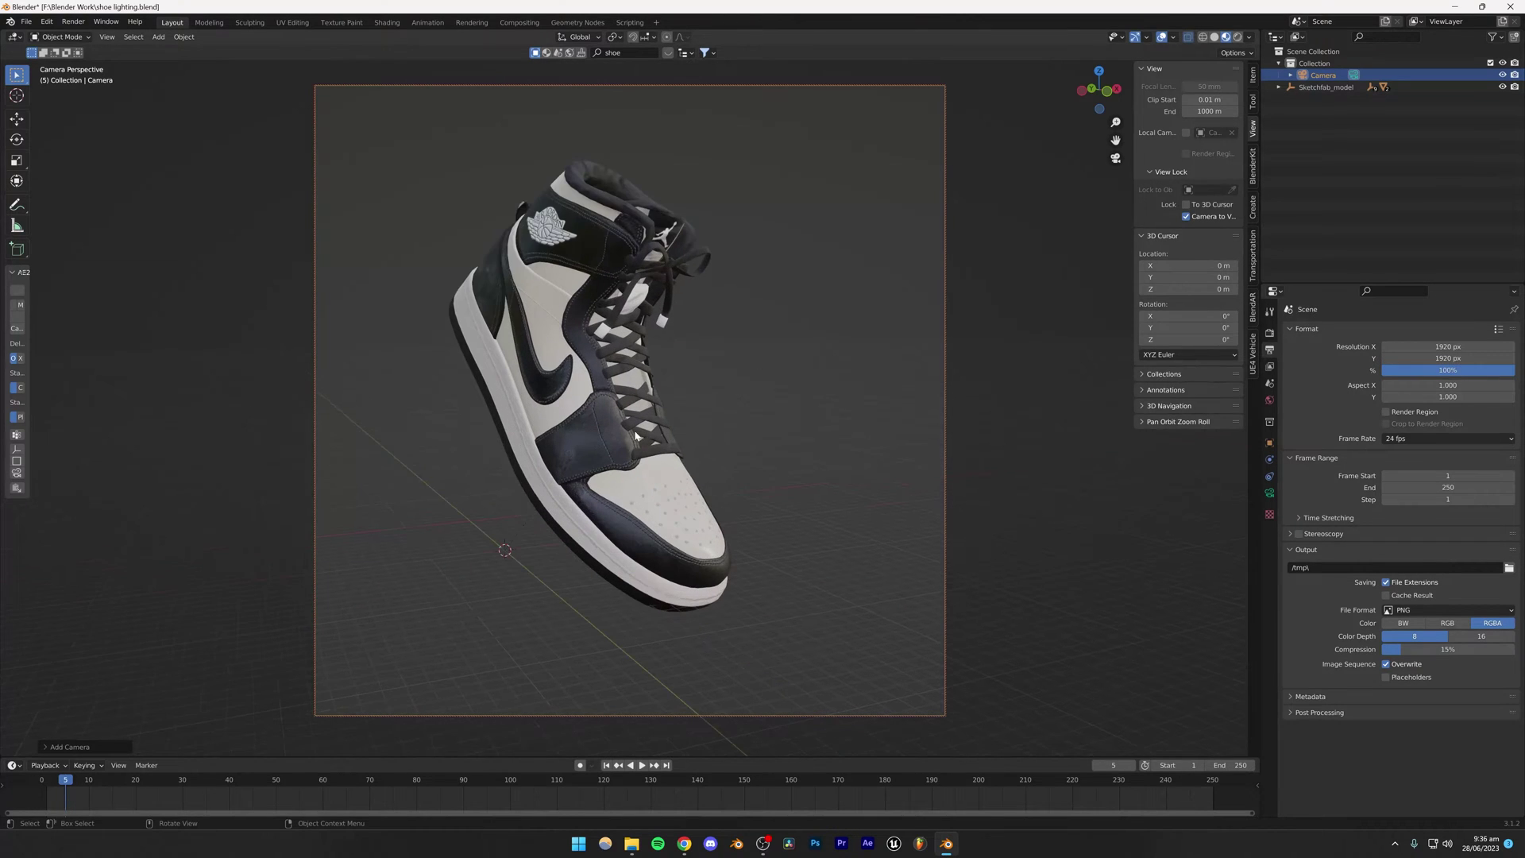
middle_click_drag(635, 435, 911, 474, "shift")
Set the camera's focal length to 100 mm, back the camera away and adjust its angle so the shoe fills the frame.
left_click(1269, 494)
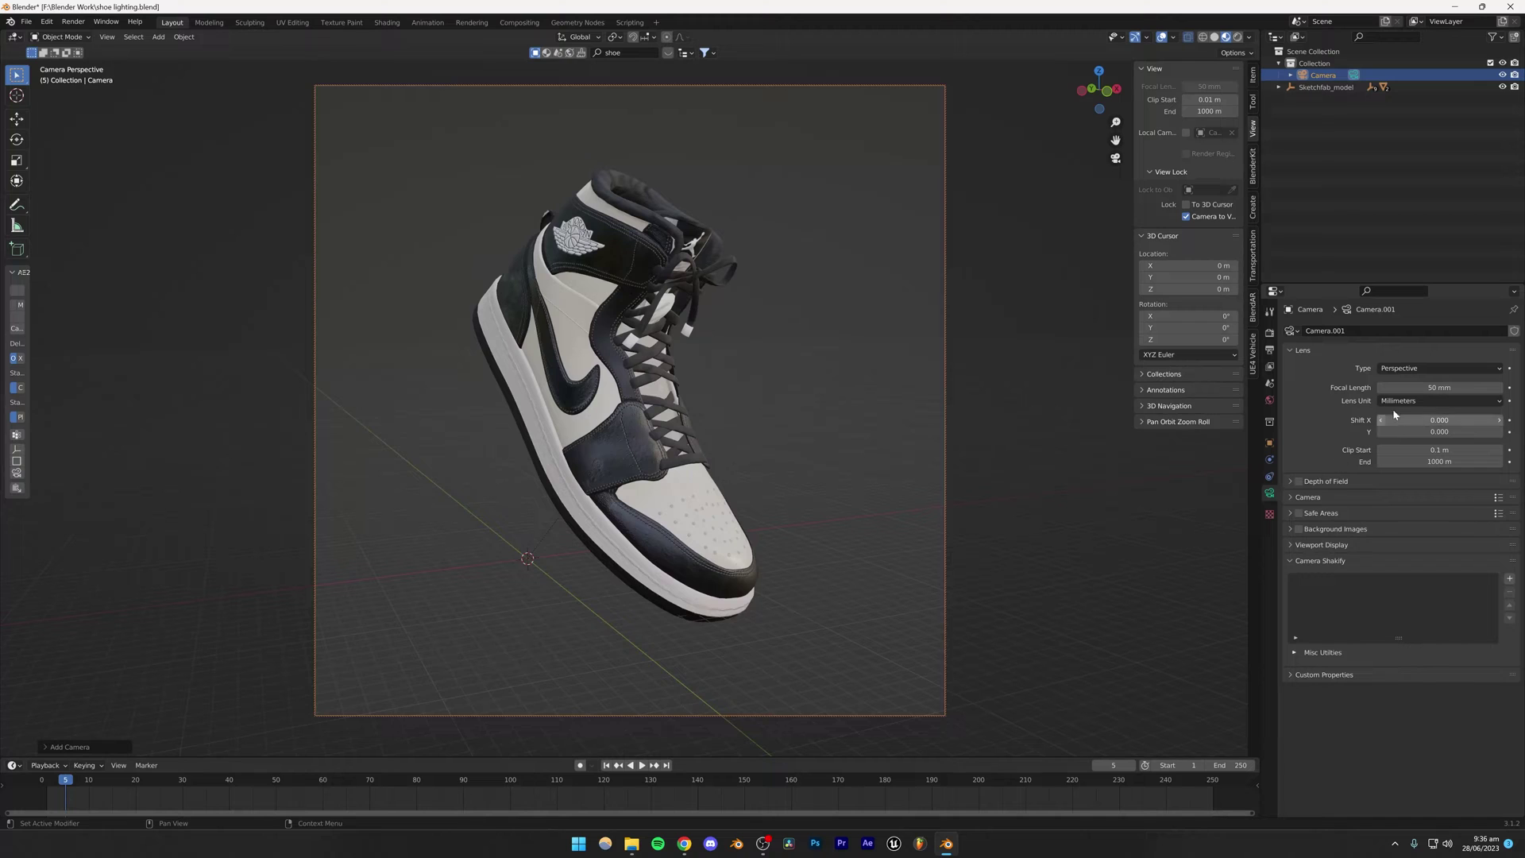
left_click(1442, 388)
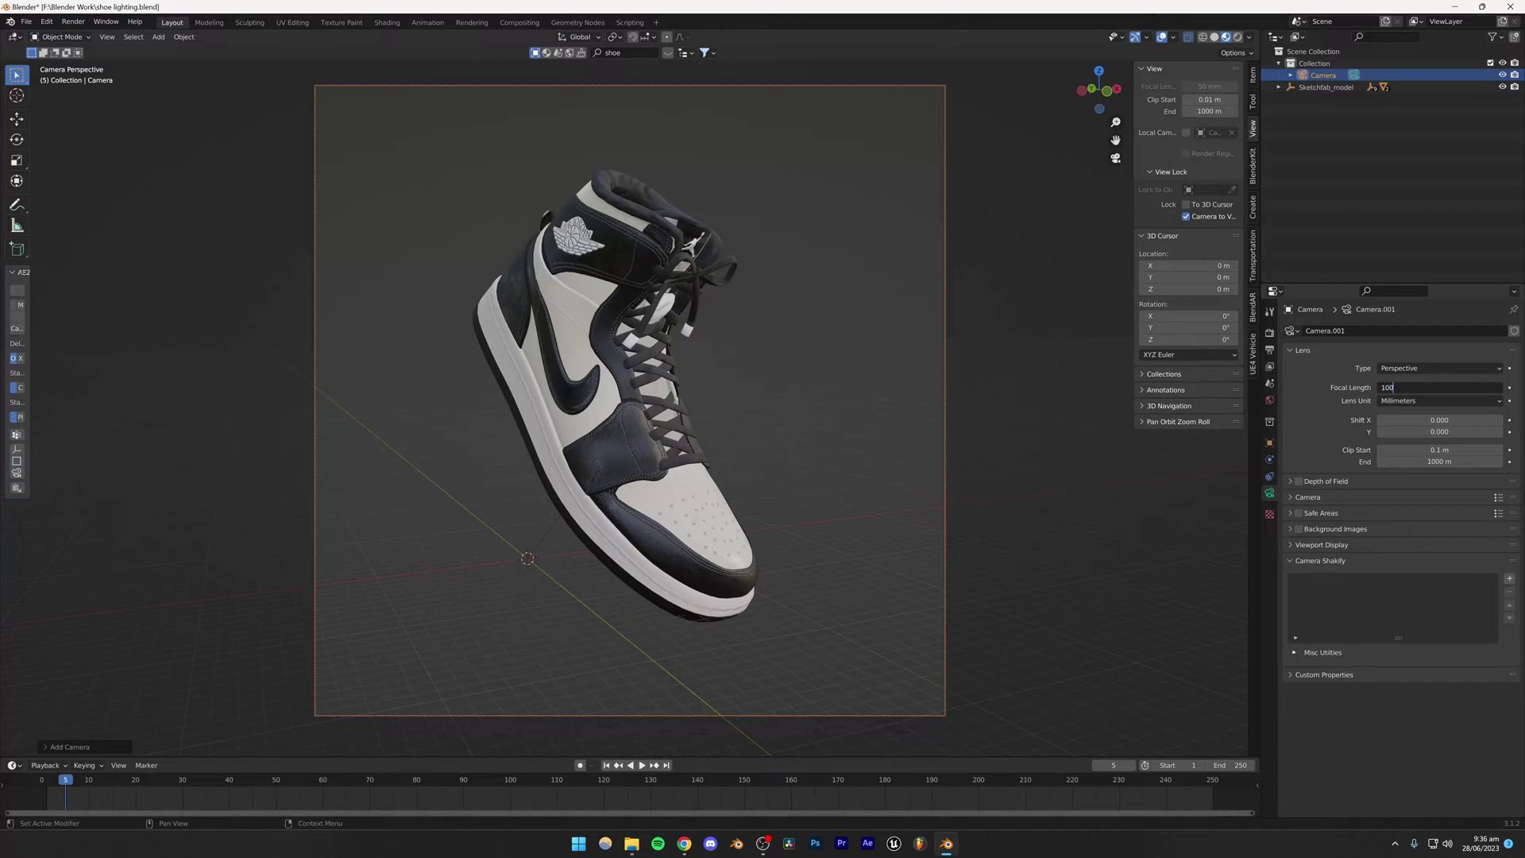
type("100")
key("Return")
scroll(785, 380, "down", 4)
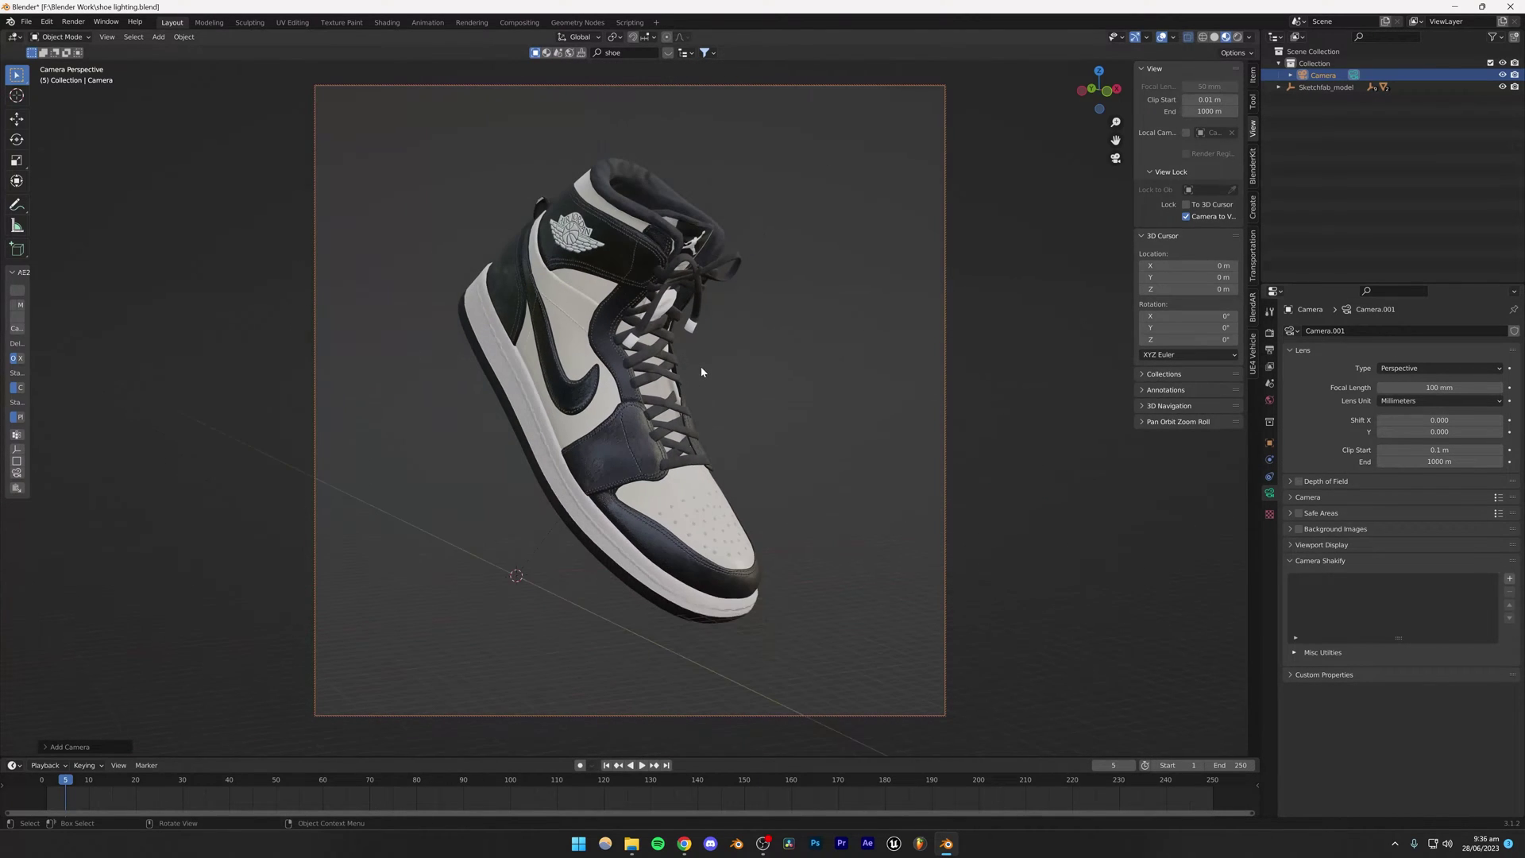
middle_click_drag(700, 371, 669, 390)
Rotate the shoe and laces slightly in camera view, shift them to a local X location of about 0.115 m, deselect them and save.
left_click(661, 412)
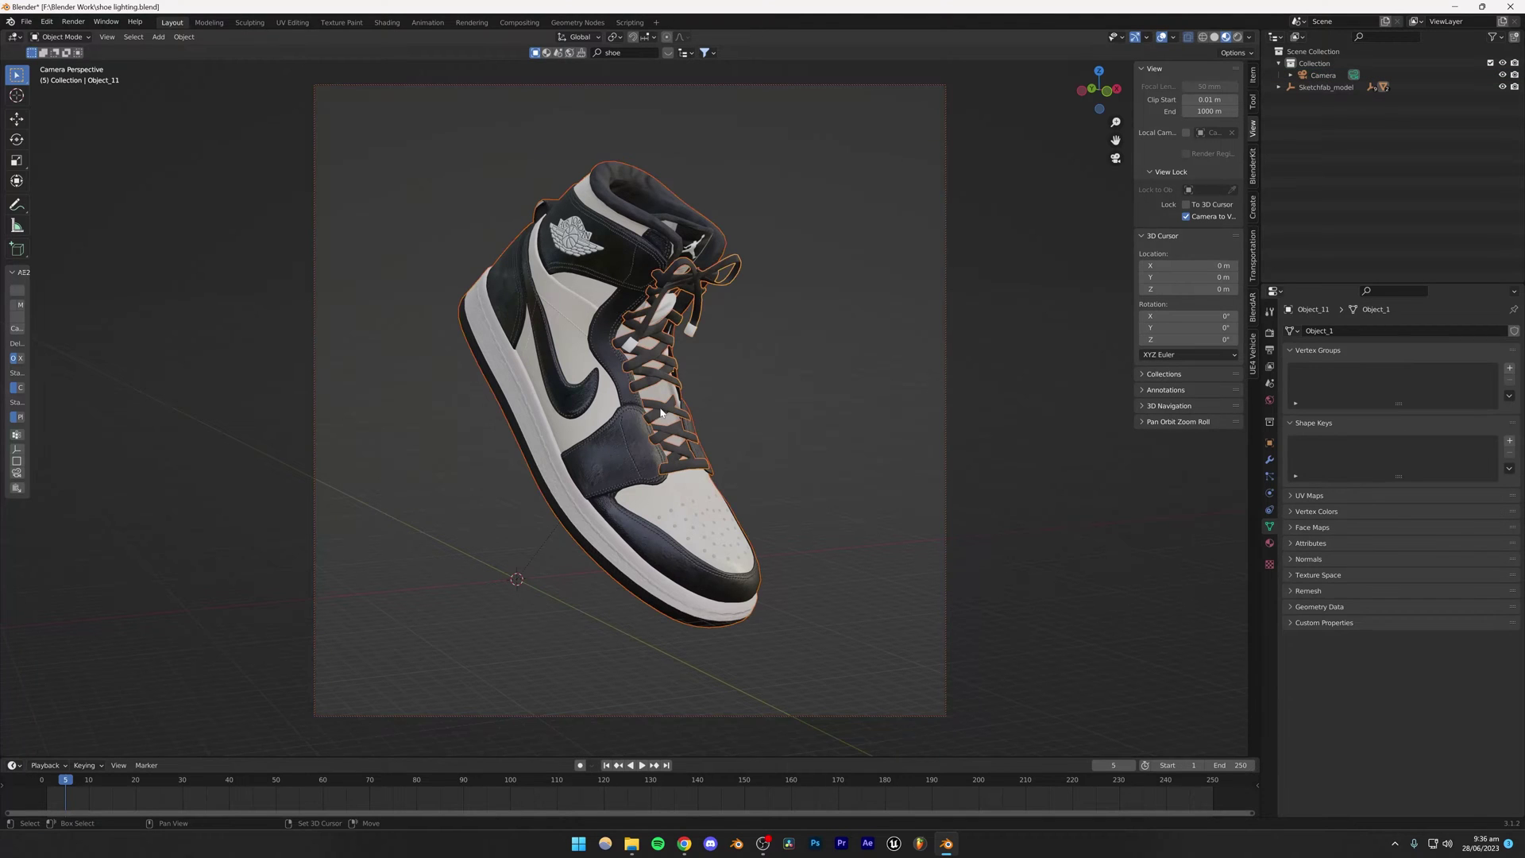
key("r")
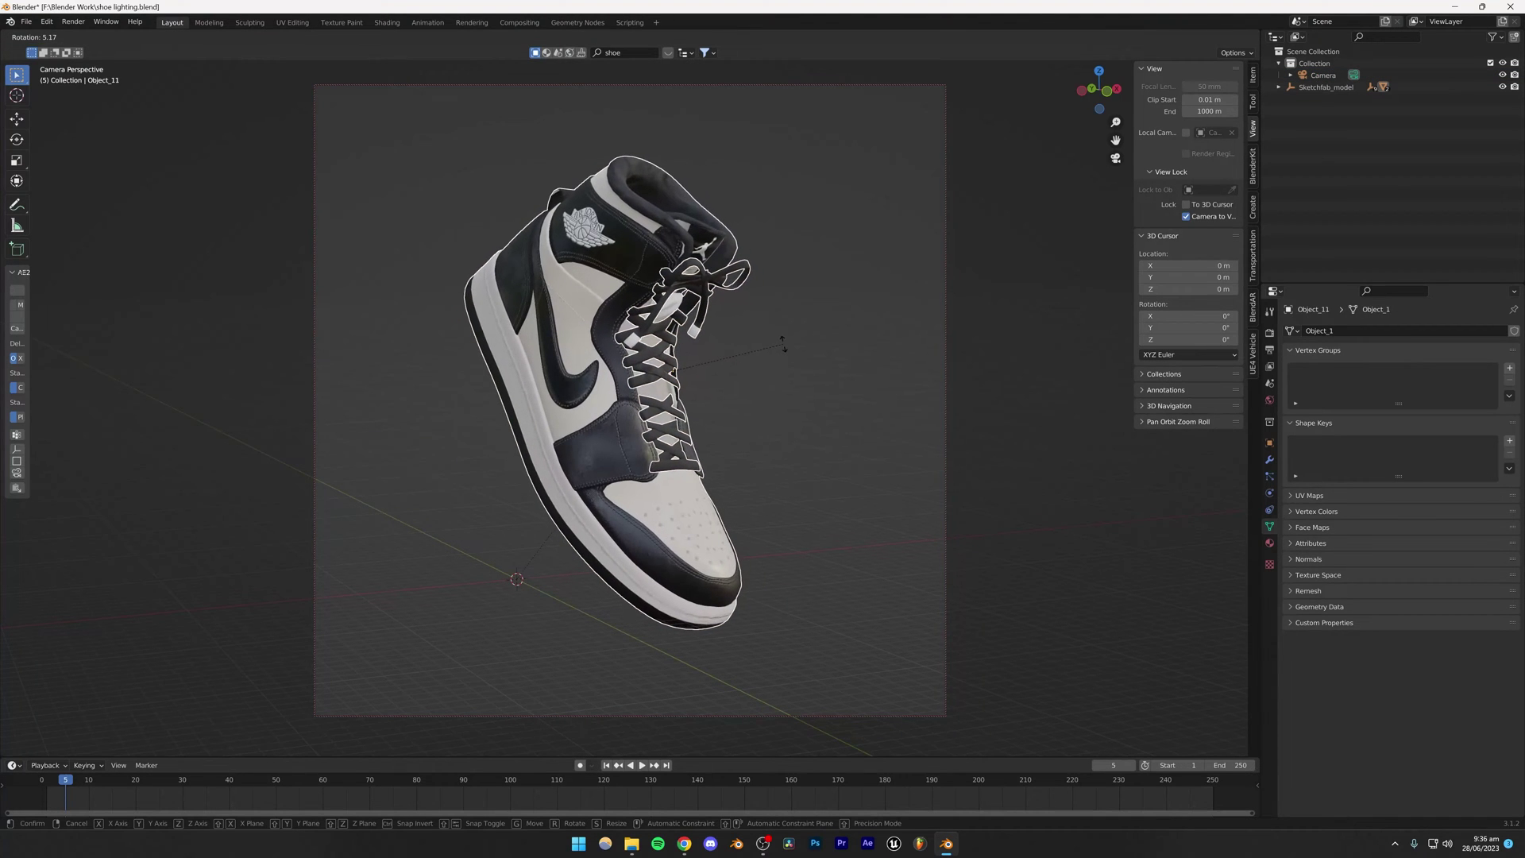
left_click(783, 348)
key("g")
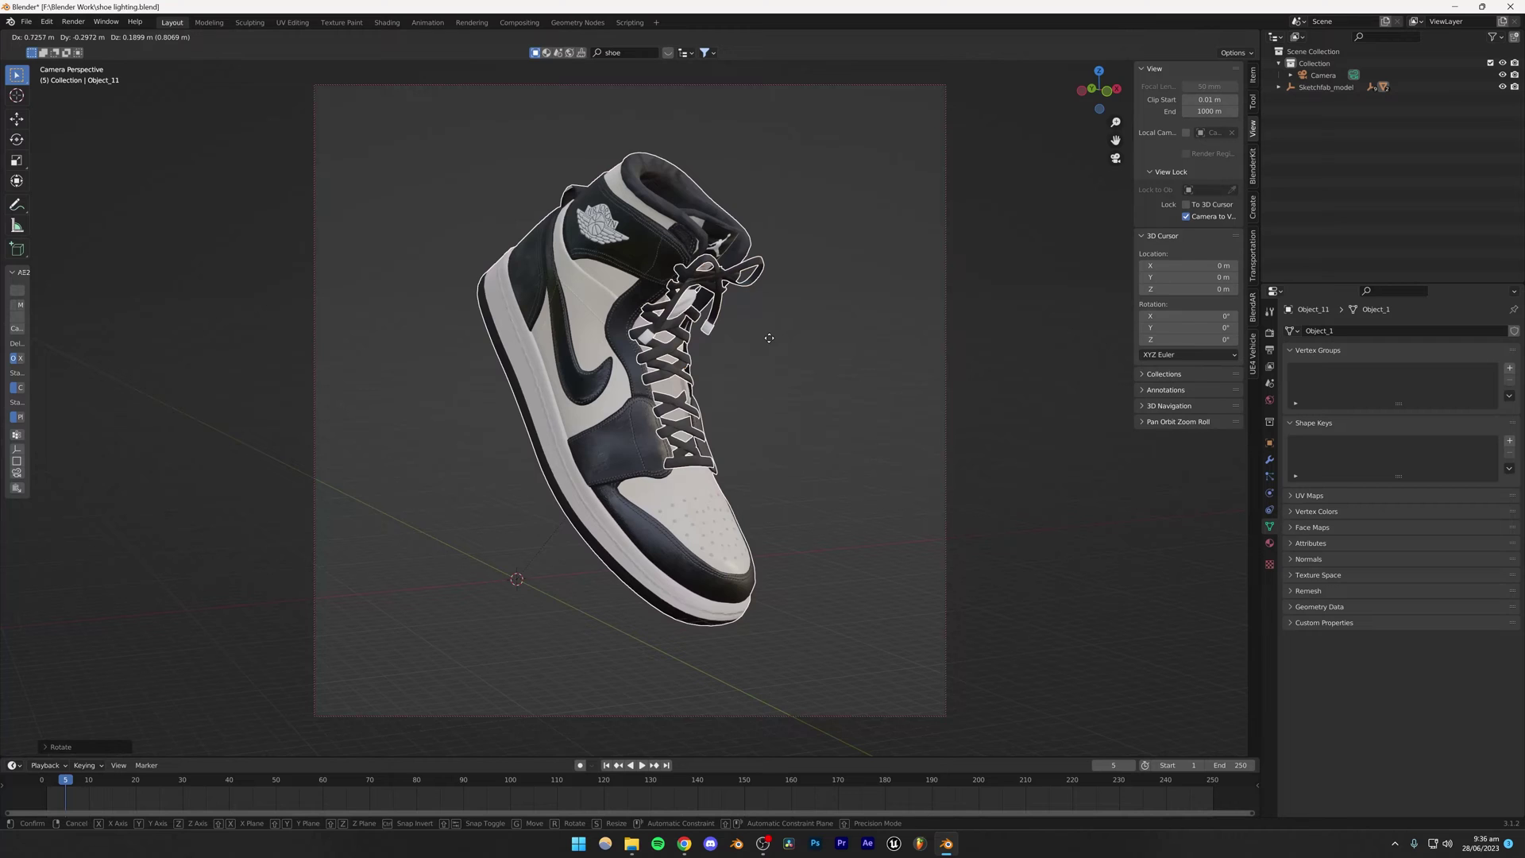
key("Escape")
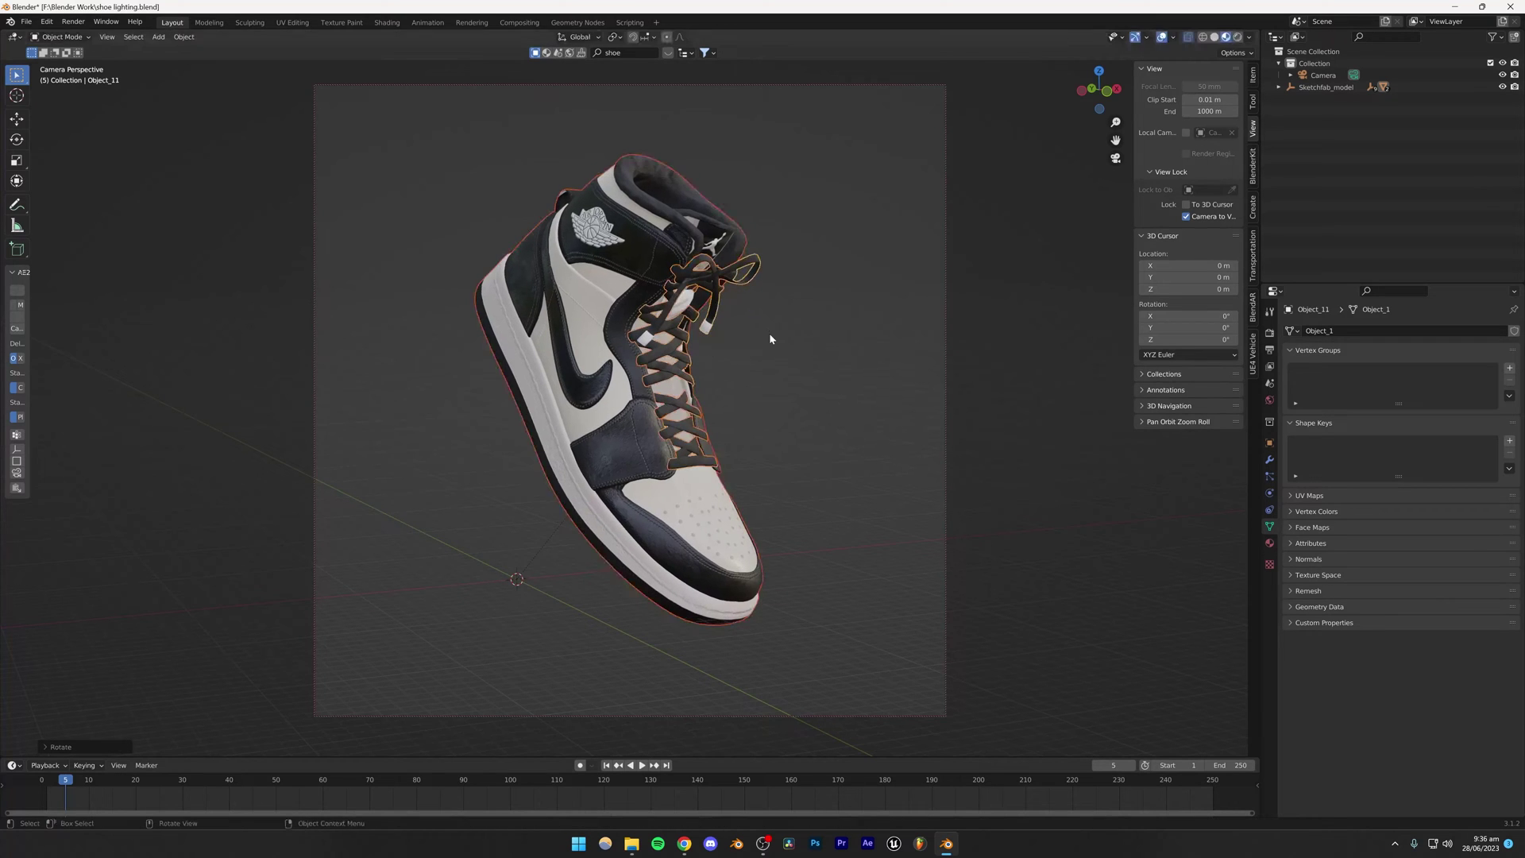
left_click(770, 339)
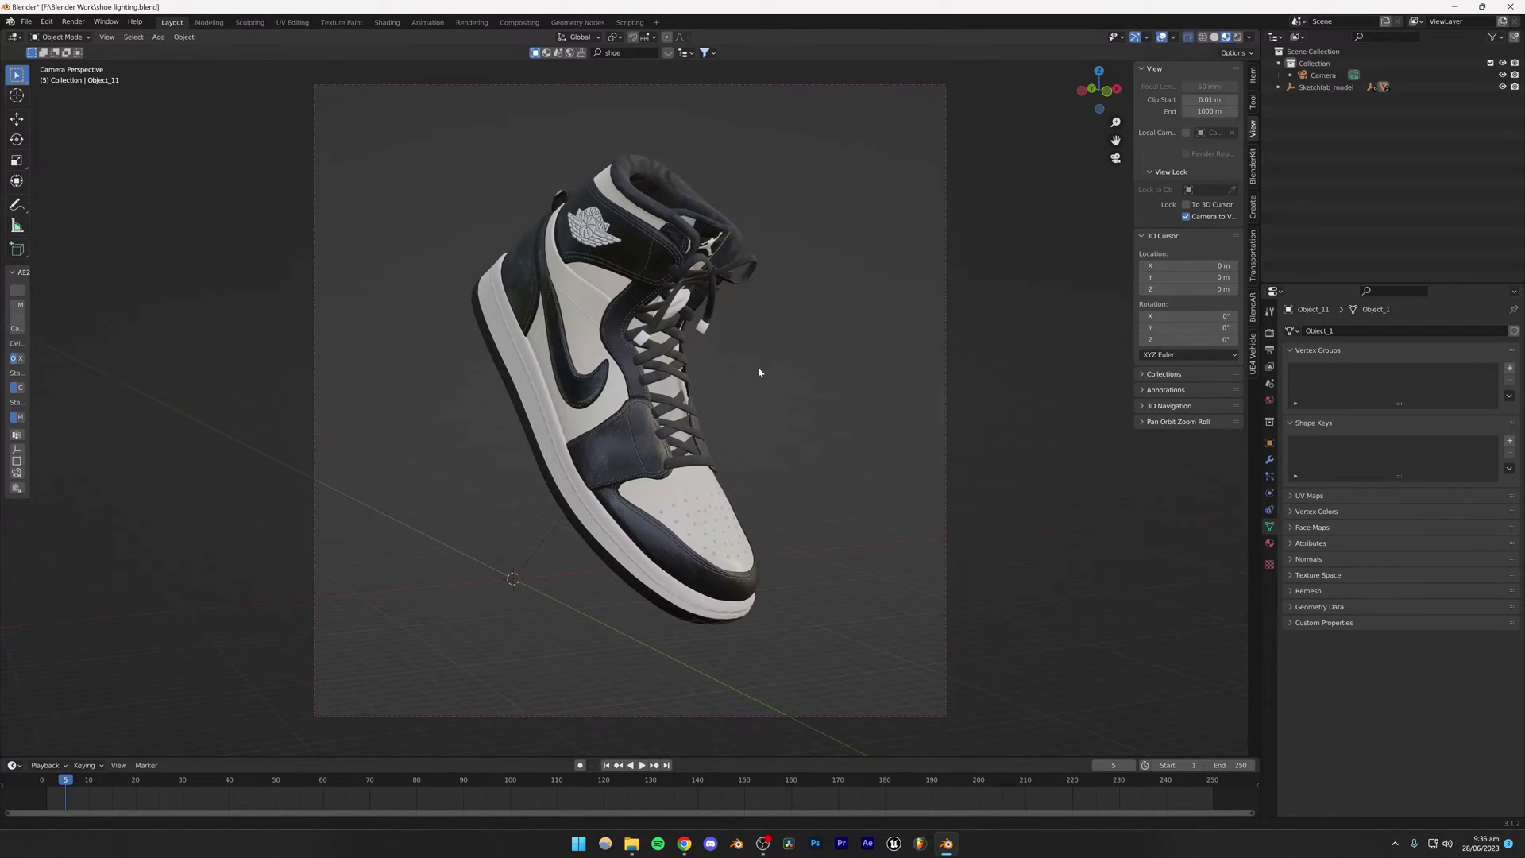
key("ctrl+s")
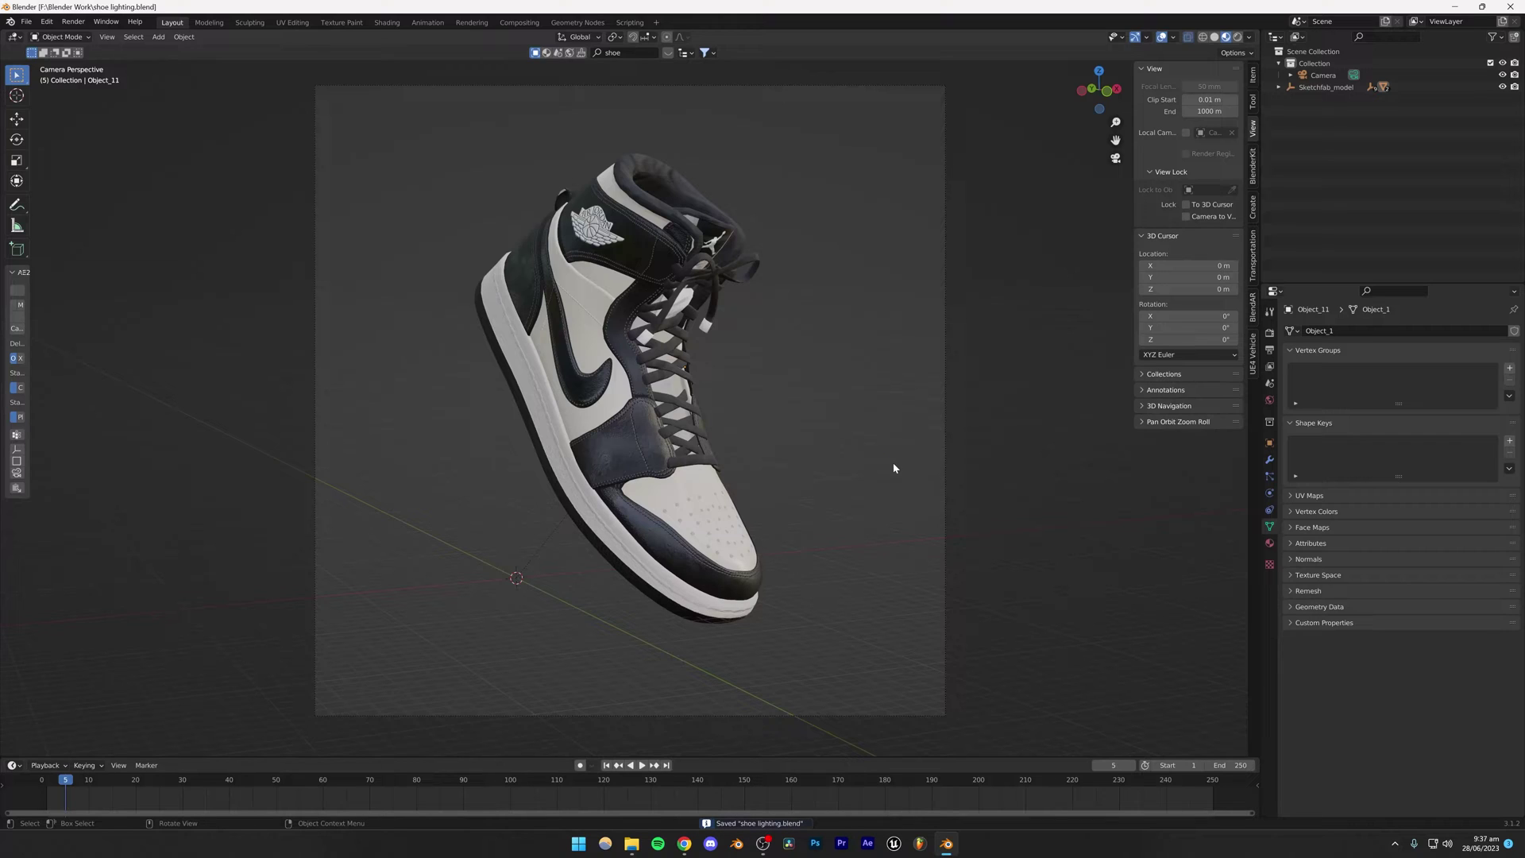
Split the 3D viewport vertically near its middle, enlarge the camera view in the second viewport and save the file.
right_click(1262, 437)
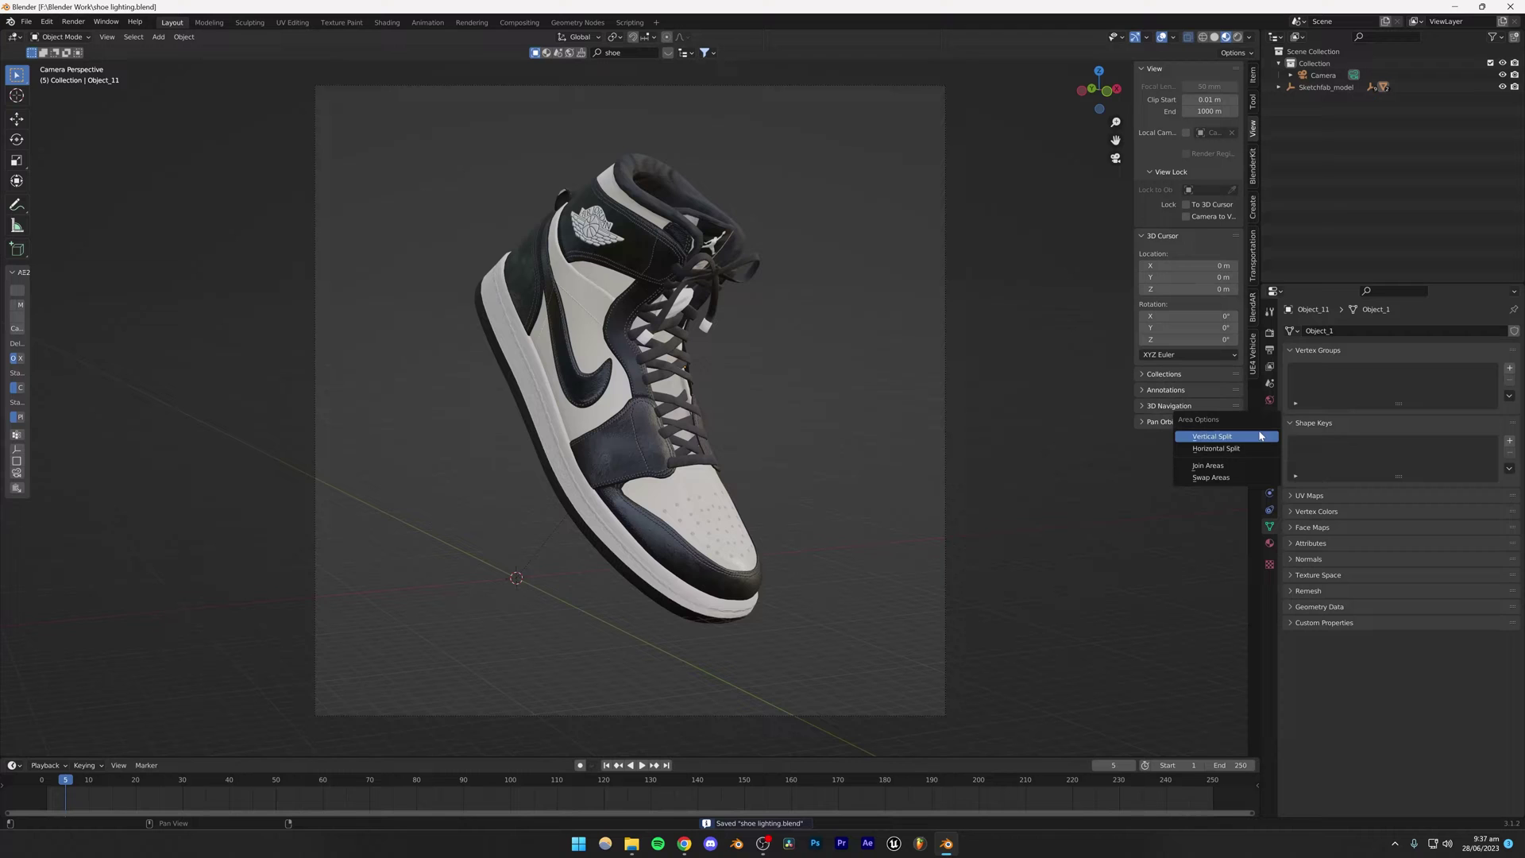
left_click(1212, 437)
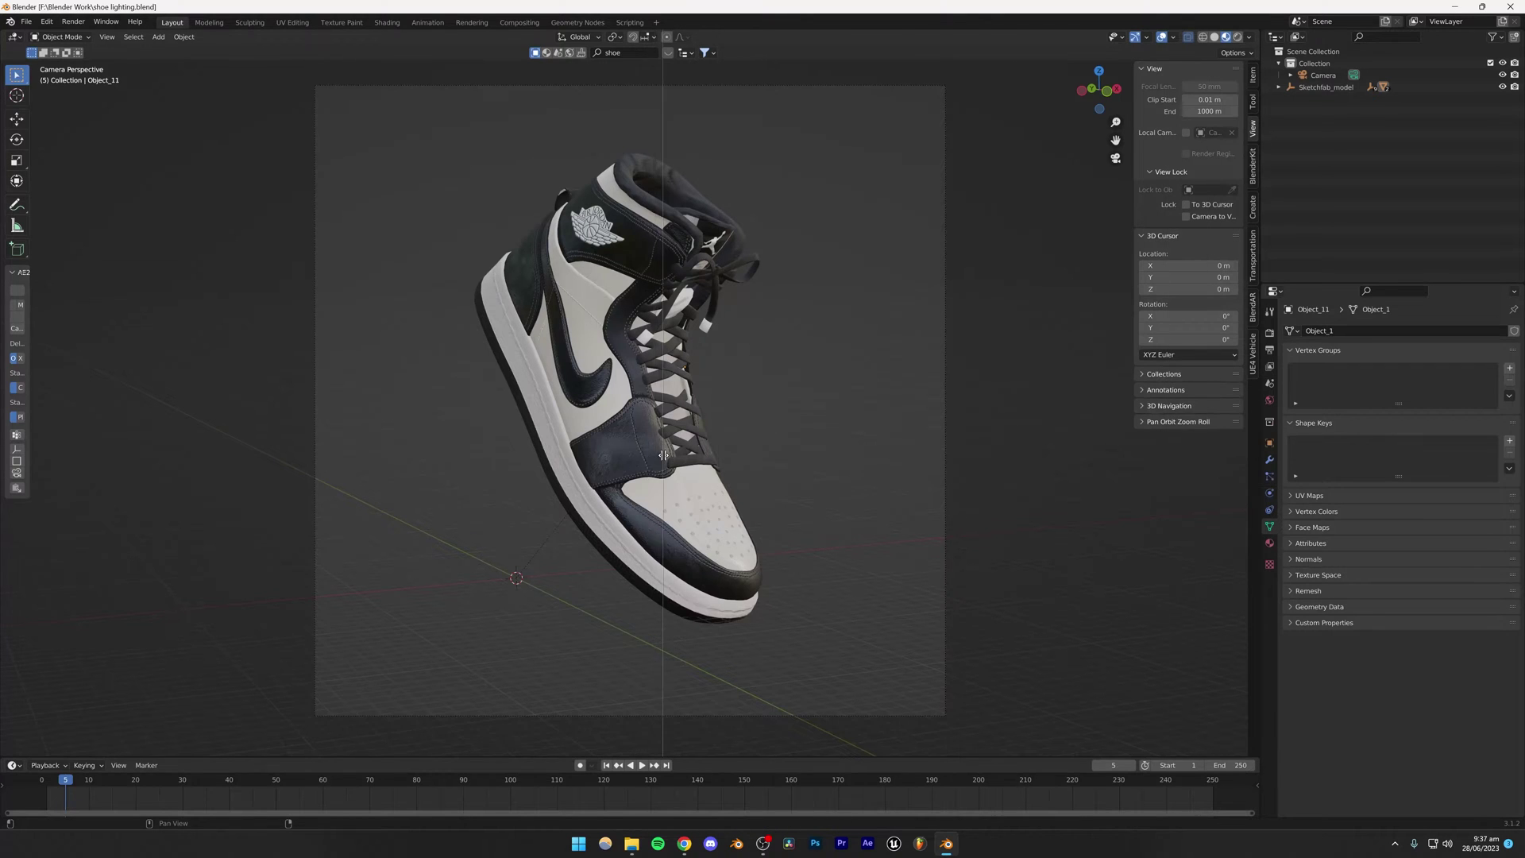
left_click(672, 457)
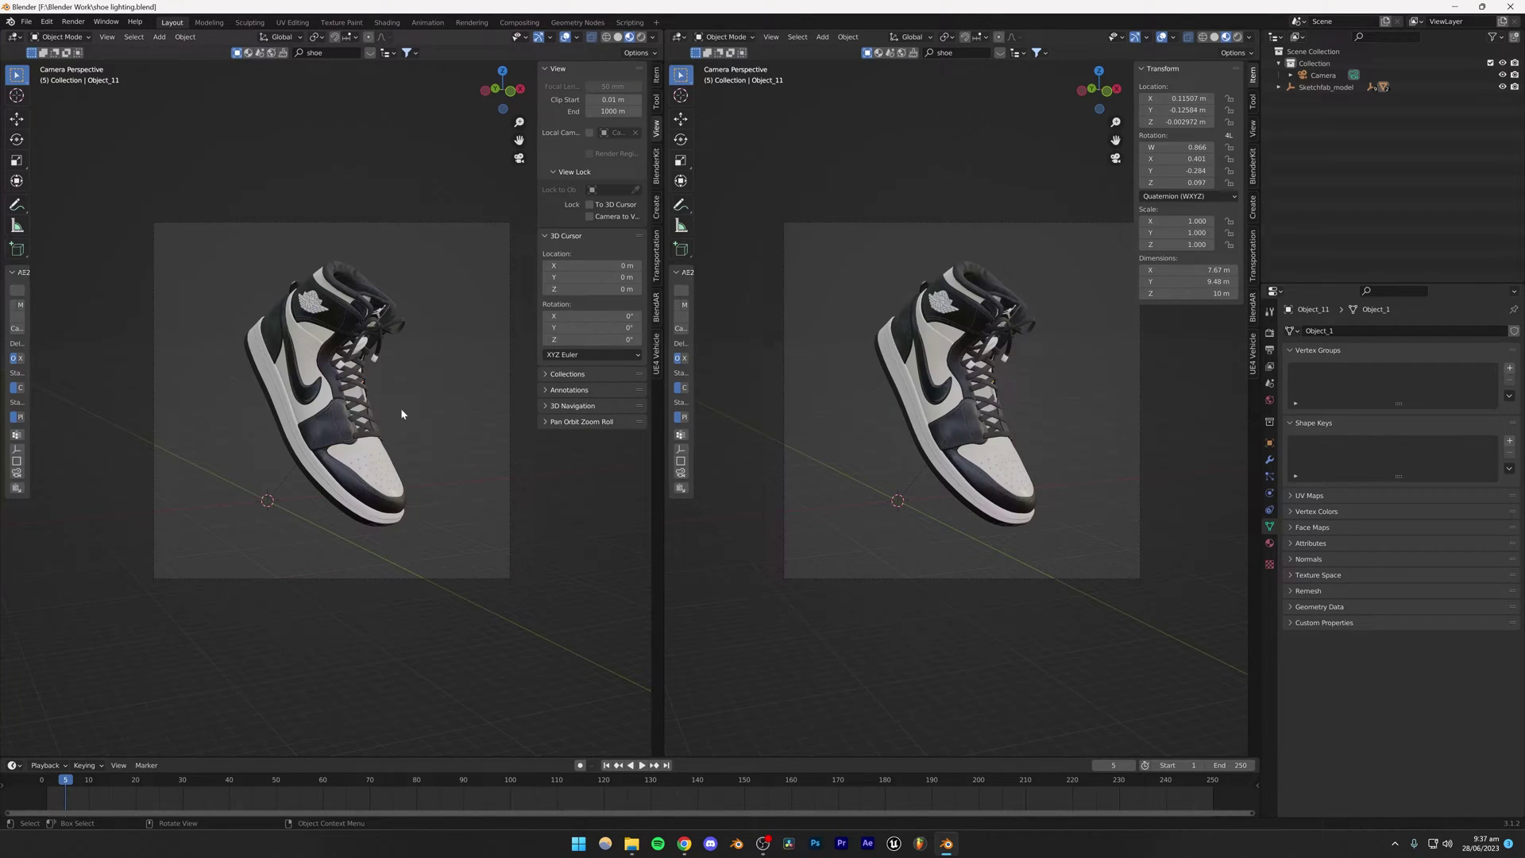
scroll(924, 408, "up", 4)
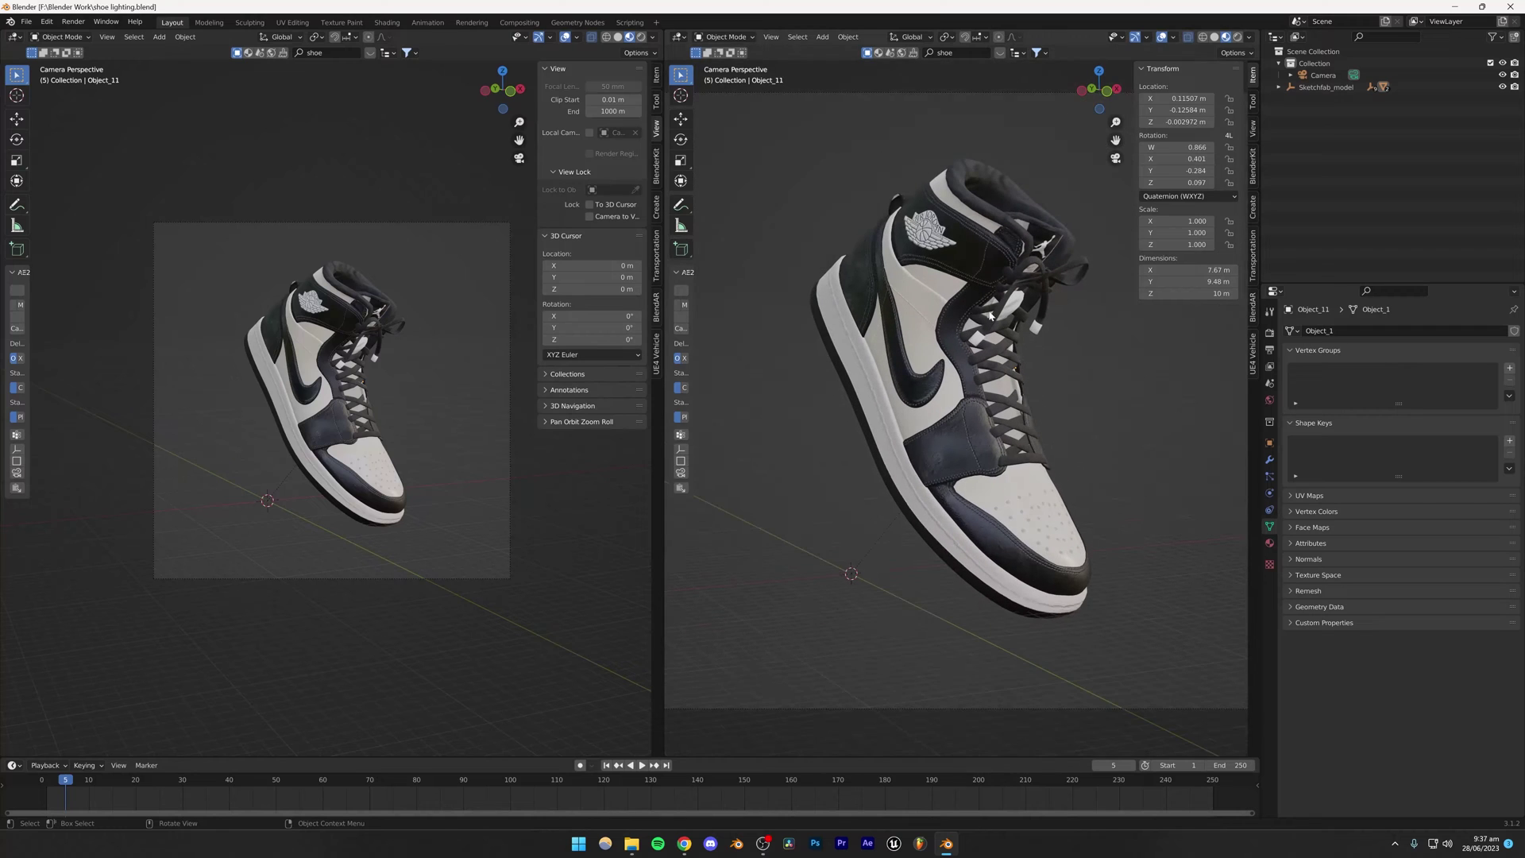
scroll(1039, 372, "up", 1)
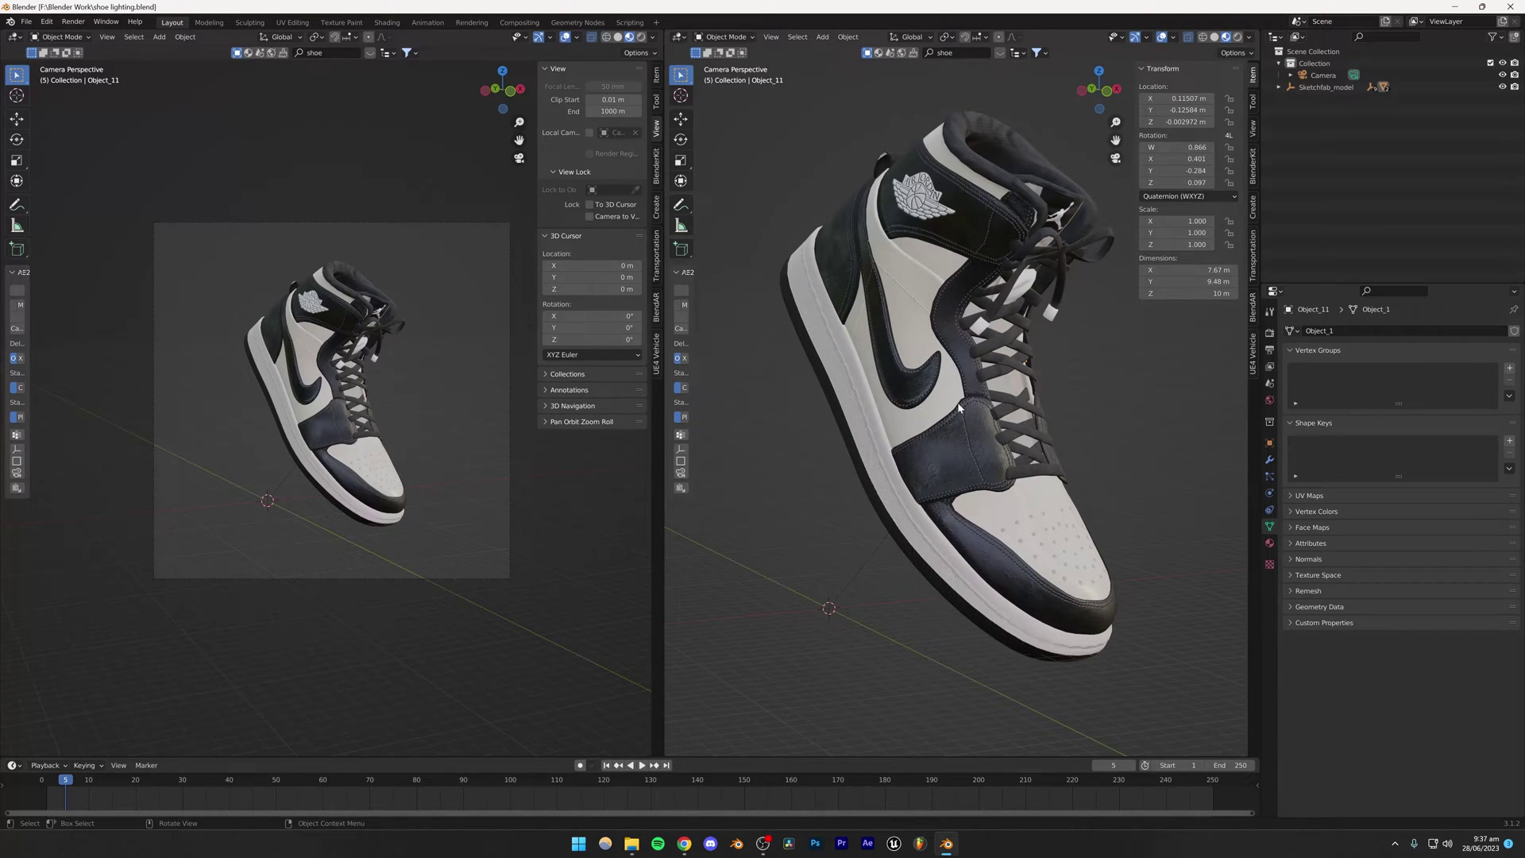
key("ctrl+s")
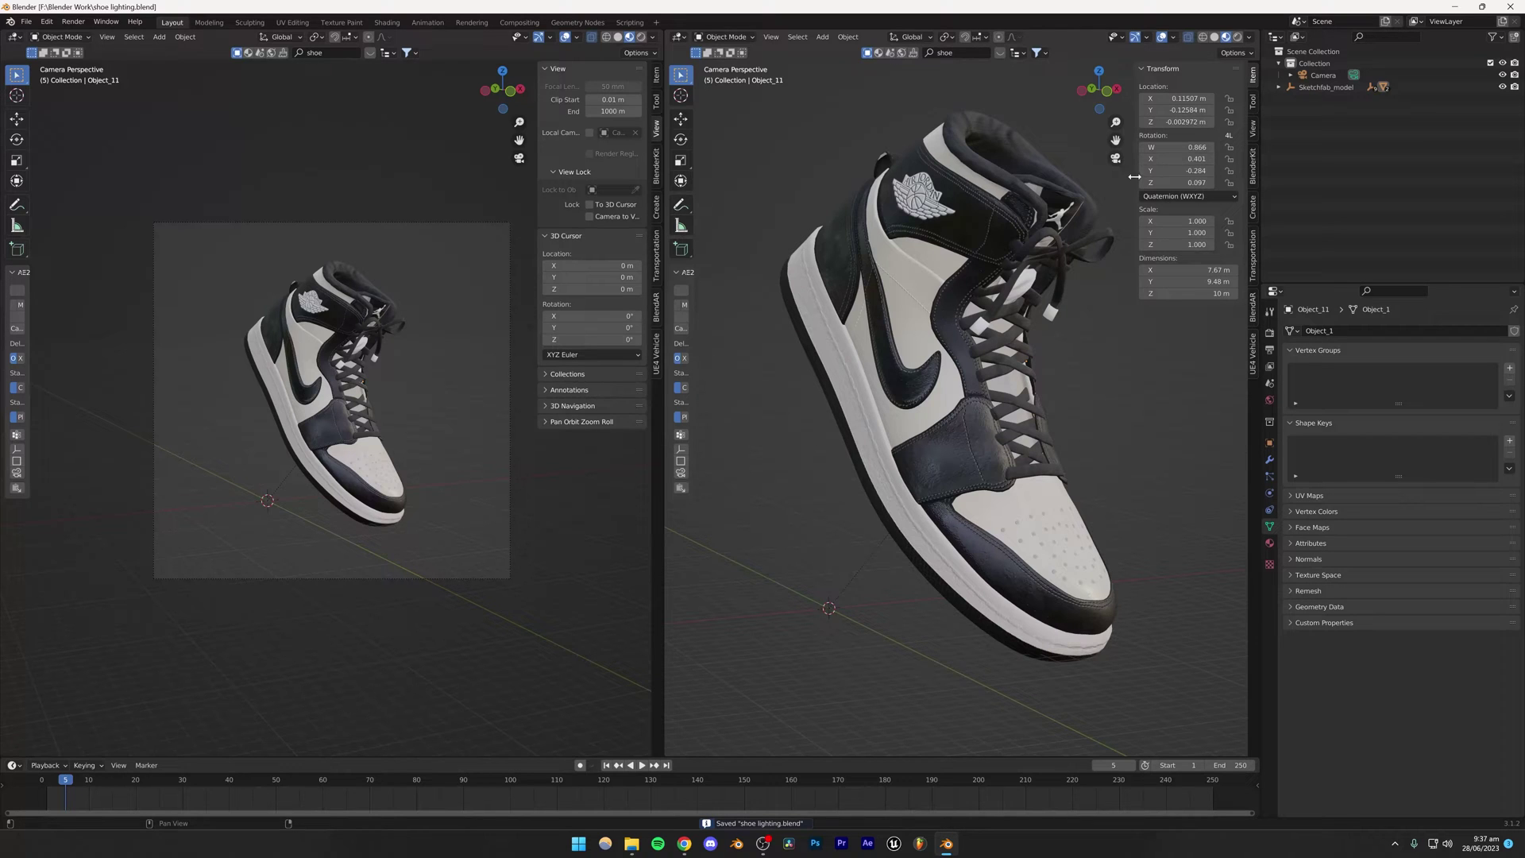
Hide the sidebar, overlays and gizmos in the second viewport, switch it to rendered shading and save.
key("n")
left_click(1160, 38)
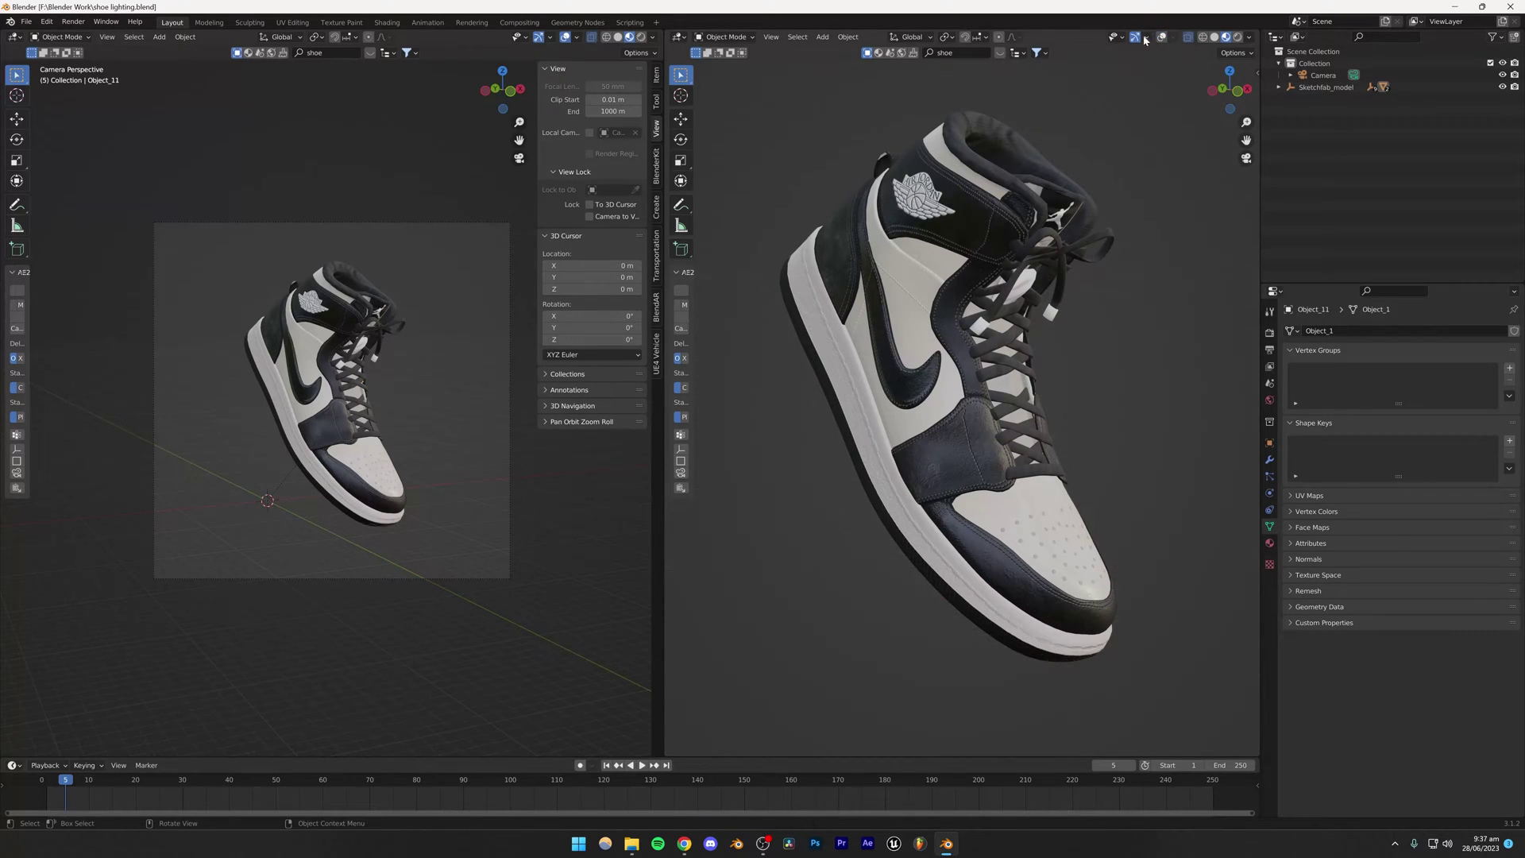
left_click(1134, 37)
left_click(1237, 37)
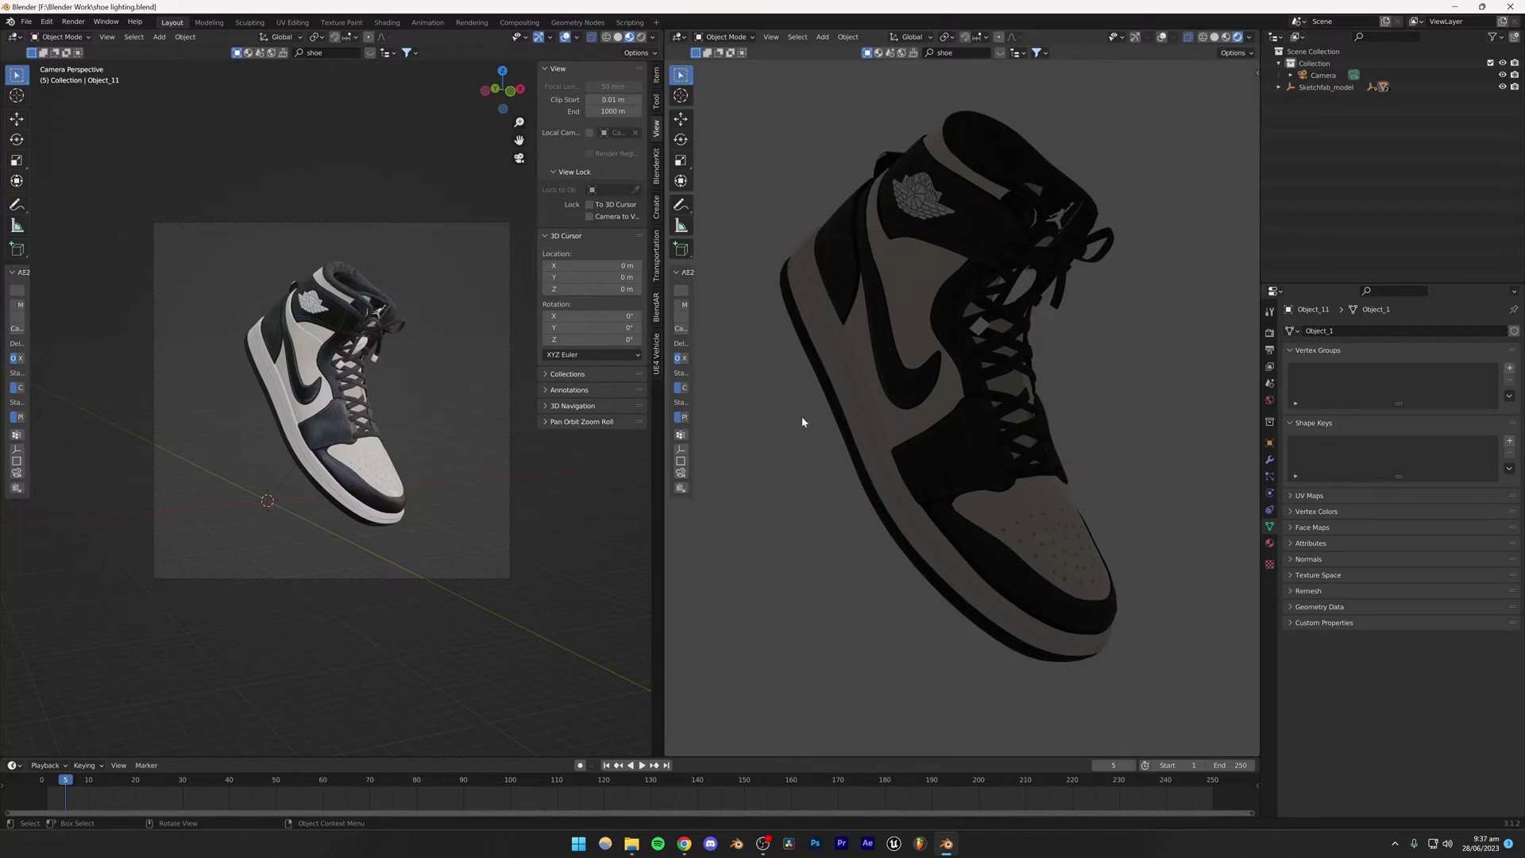
key("ctrl+s")
Set the render engine to Cycles with GPU Compute as the device, and save the file.
left_click(1271, 334)
left_click(1392, 330)
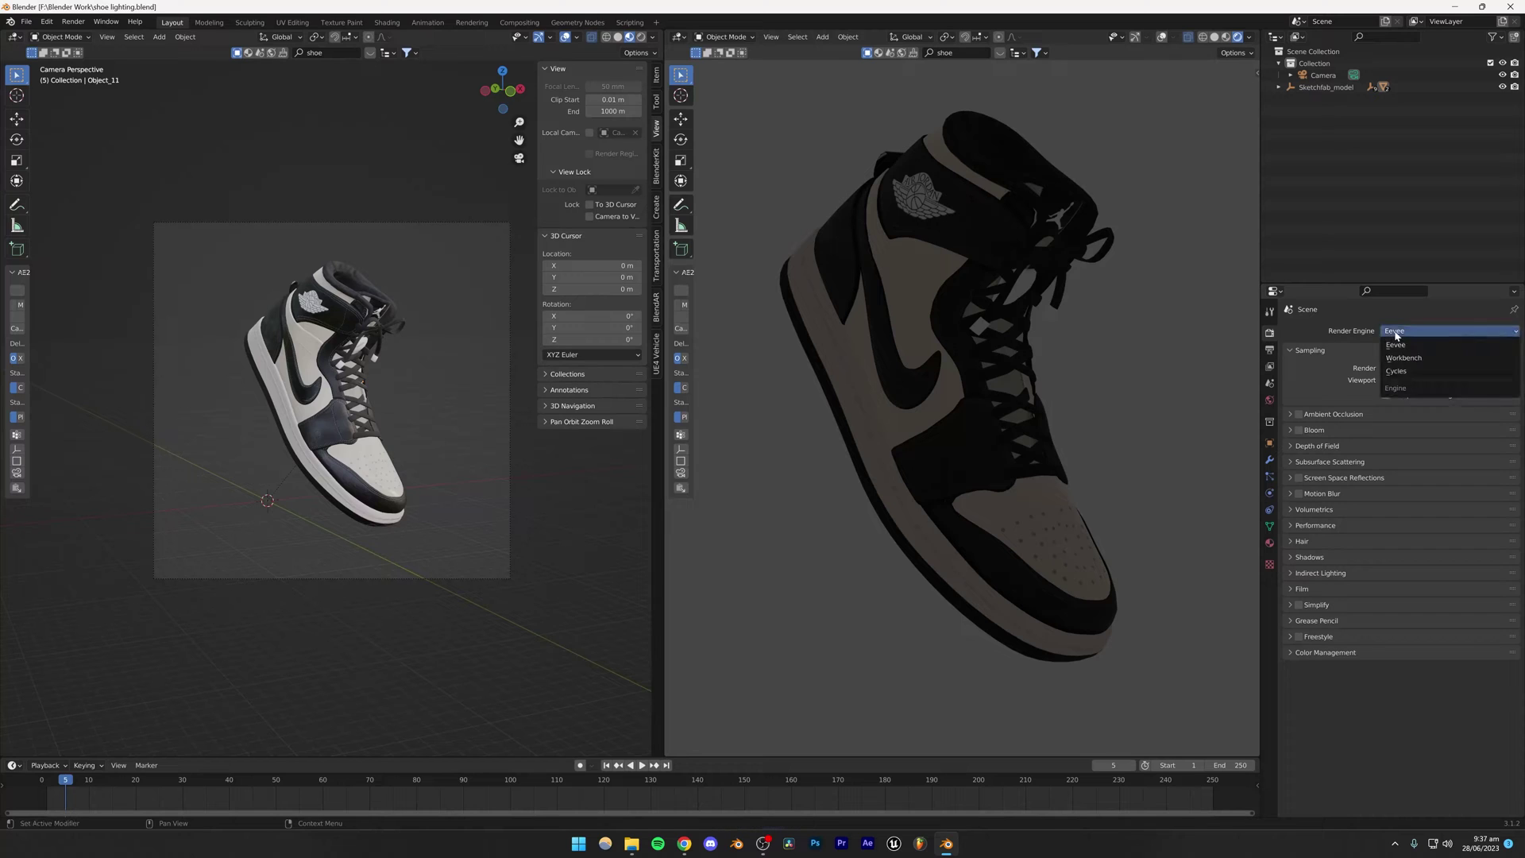
left_click(1397, 372)
left_click(1398, 359)
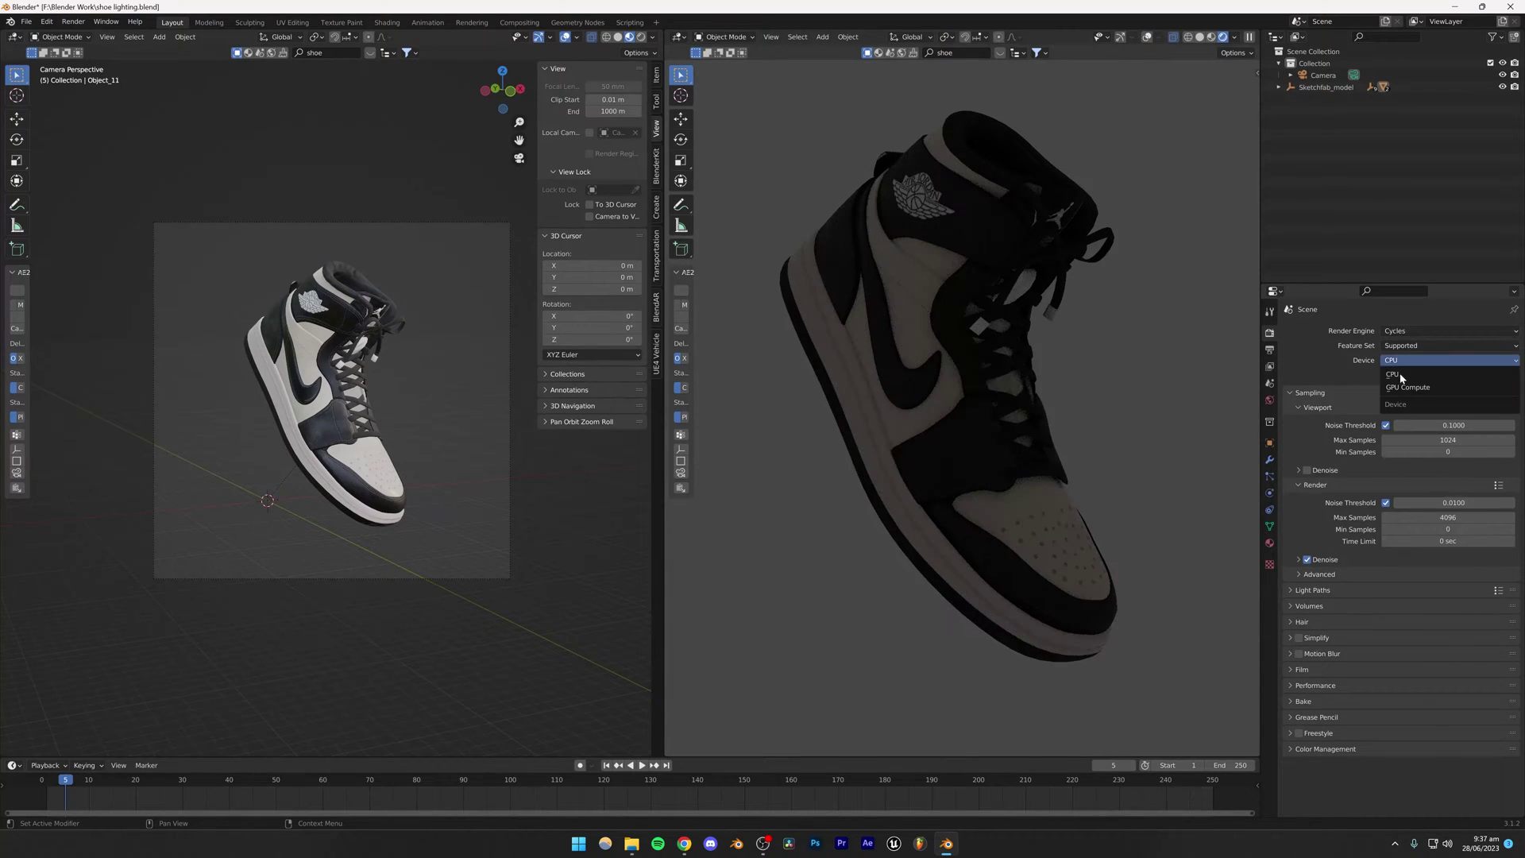
left_click(1402, 389)
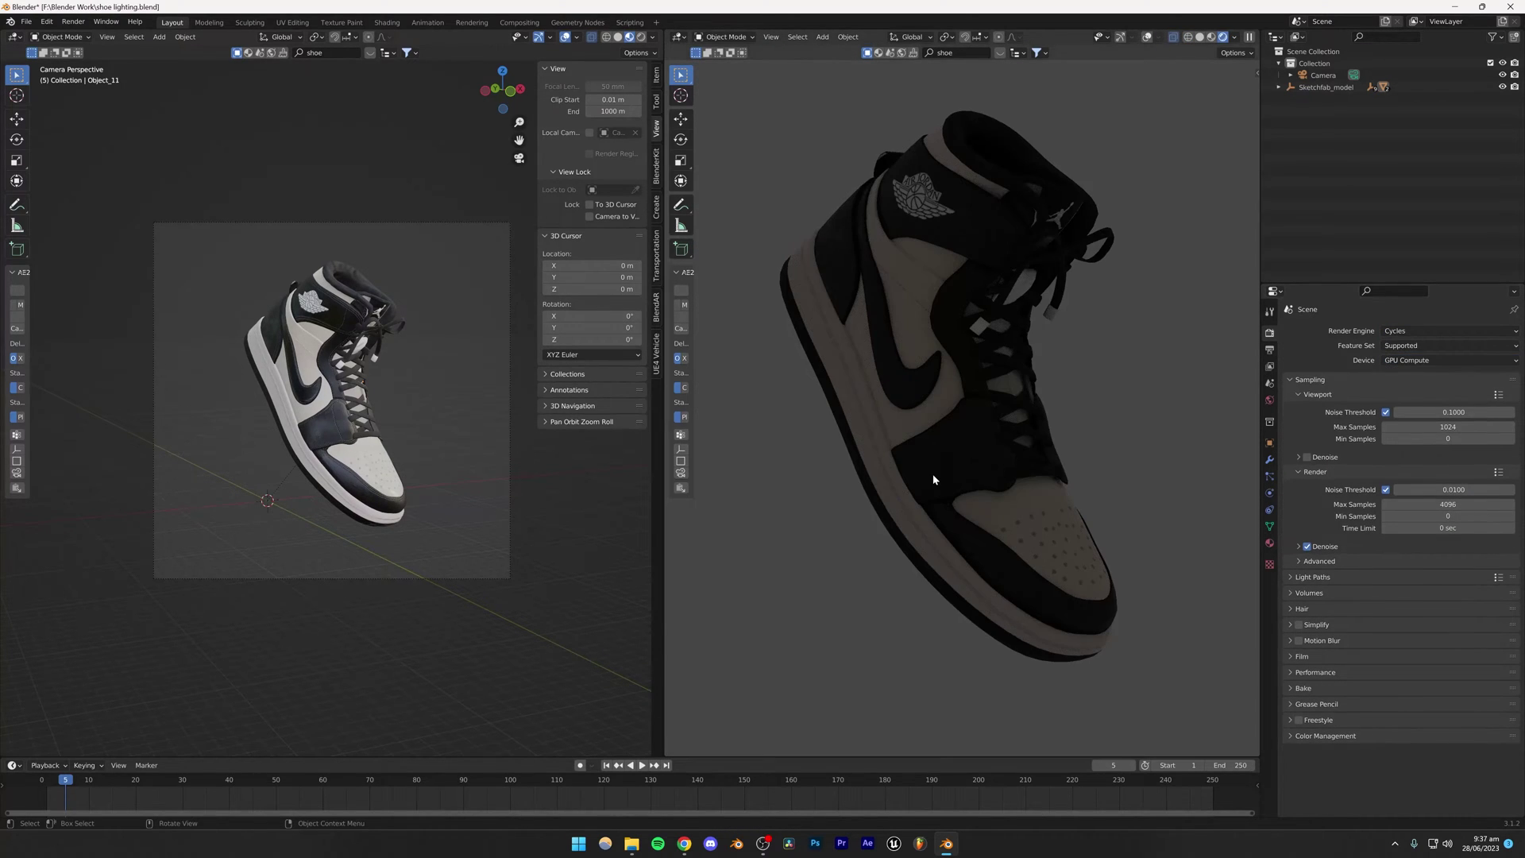
key("ctrl+s")
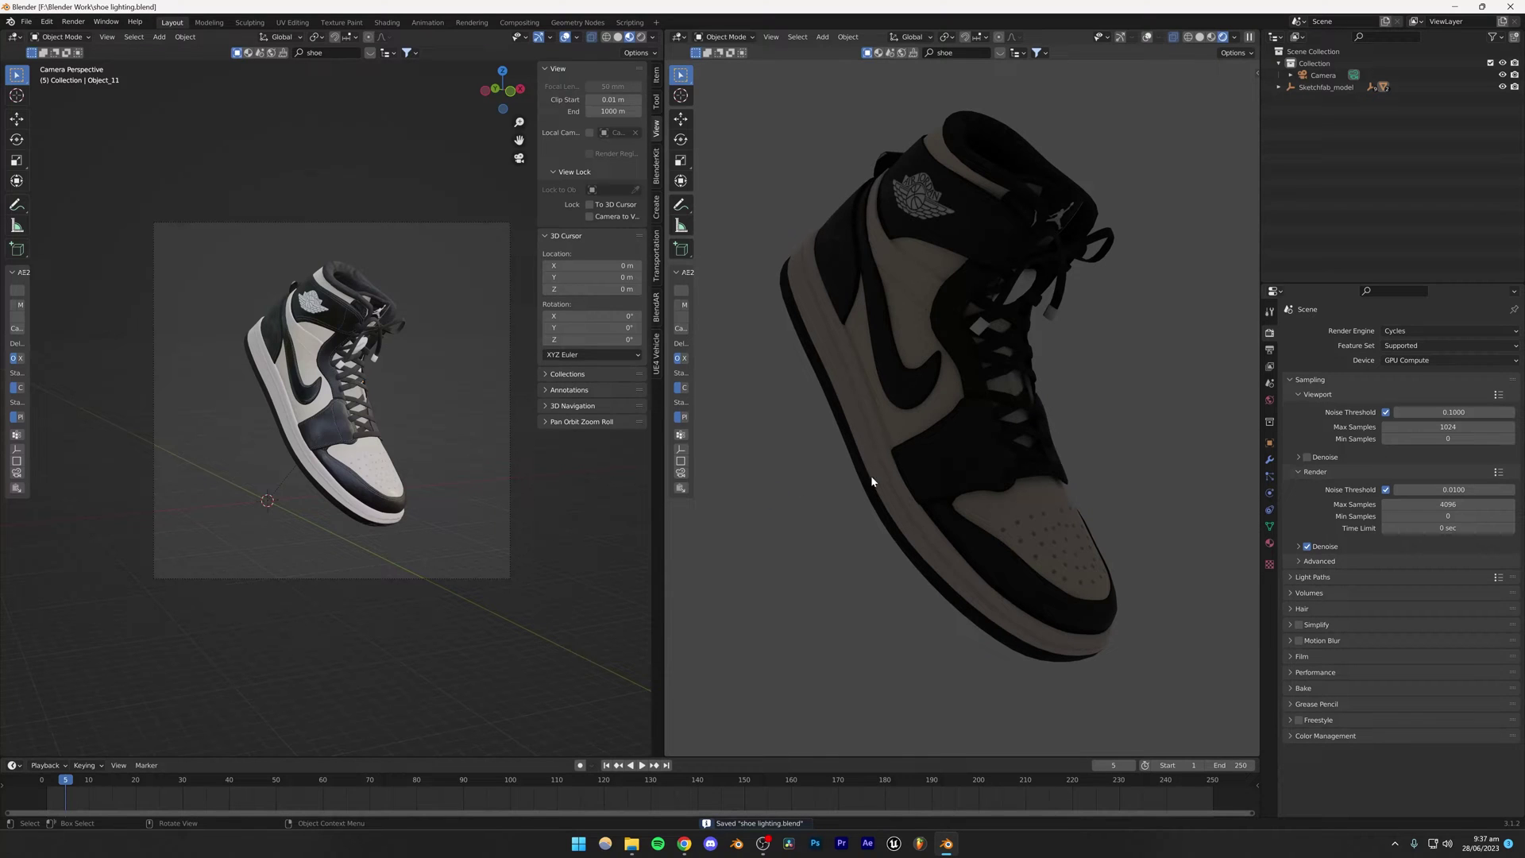
Enable viewport denoising with OptiX as the denoiser and save the file.
left_click(1308, 457)
left_click(1342, 457)
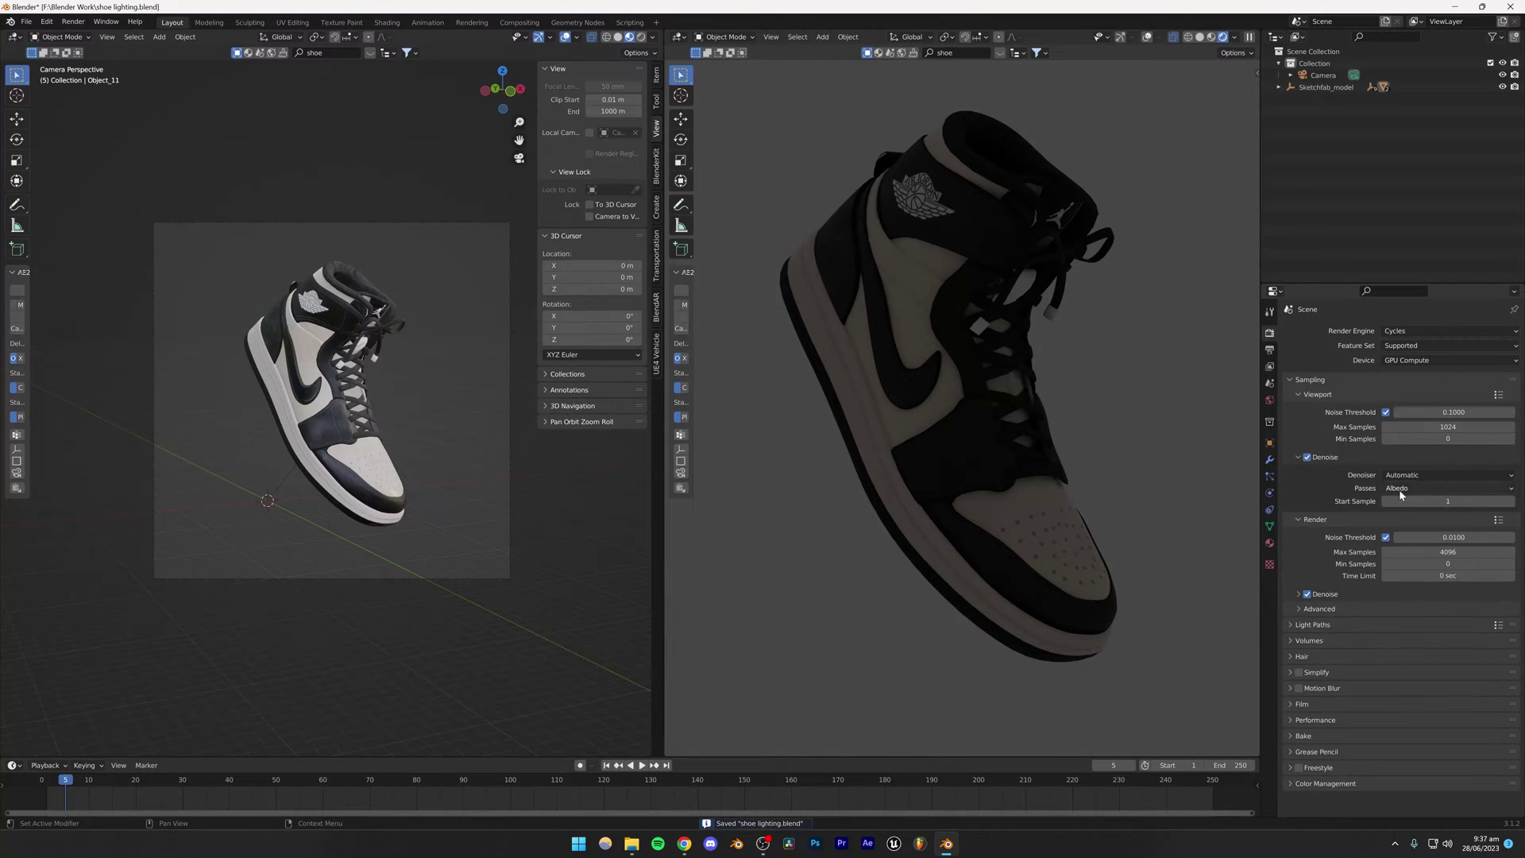
left_click(1408, 477)
left_click(1397, 502)
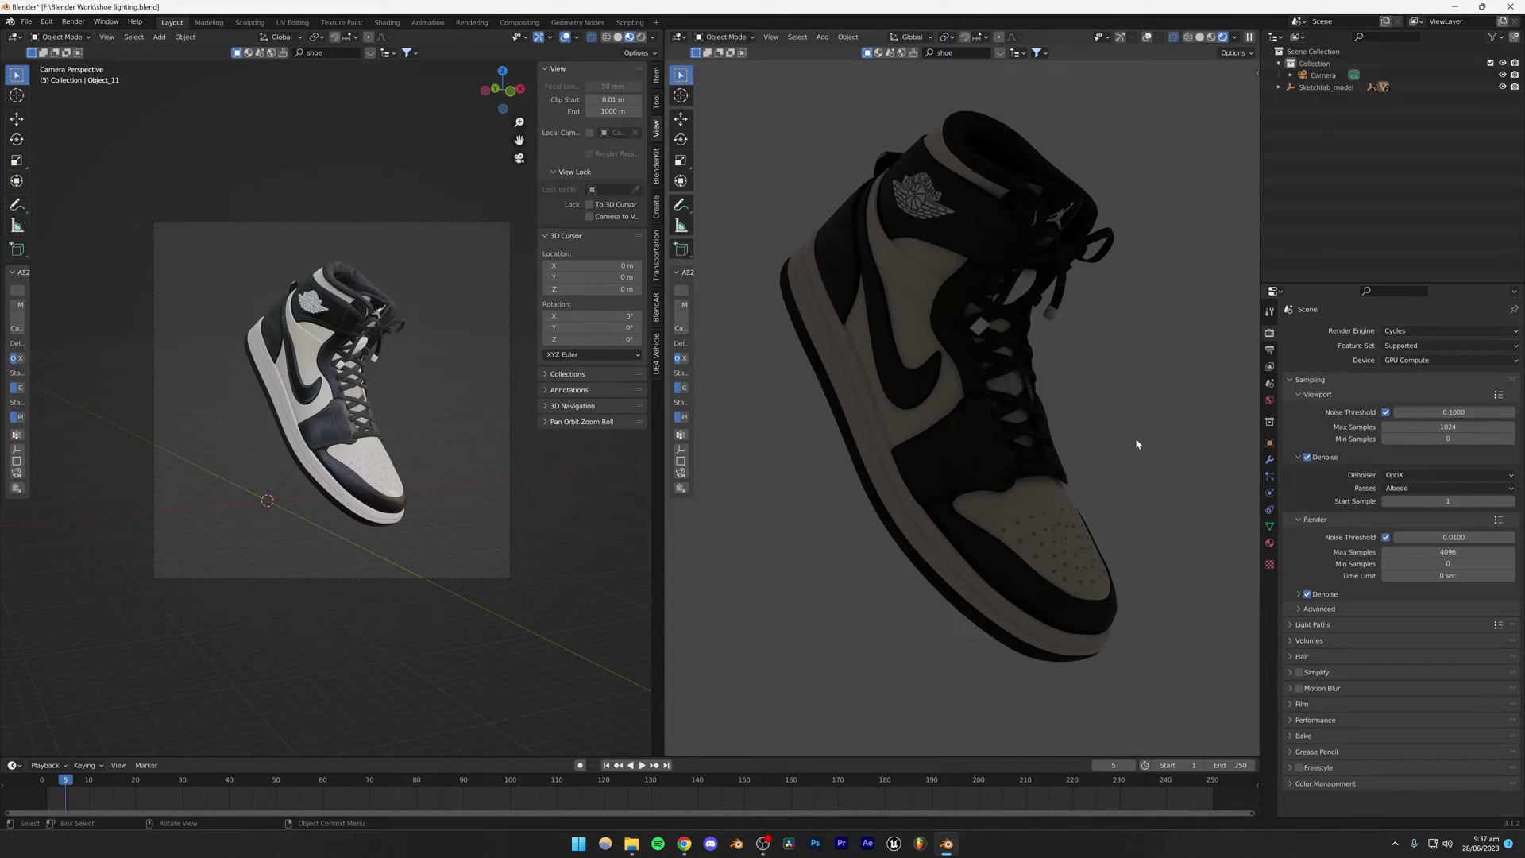
key("ctrl+s")
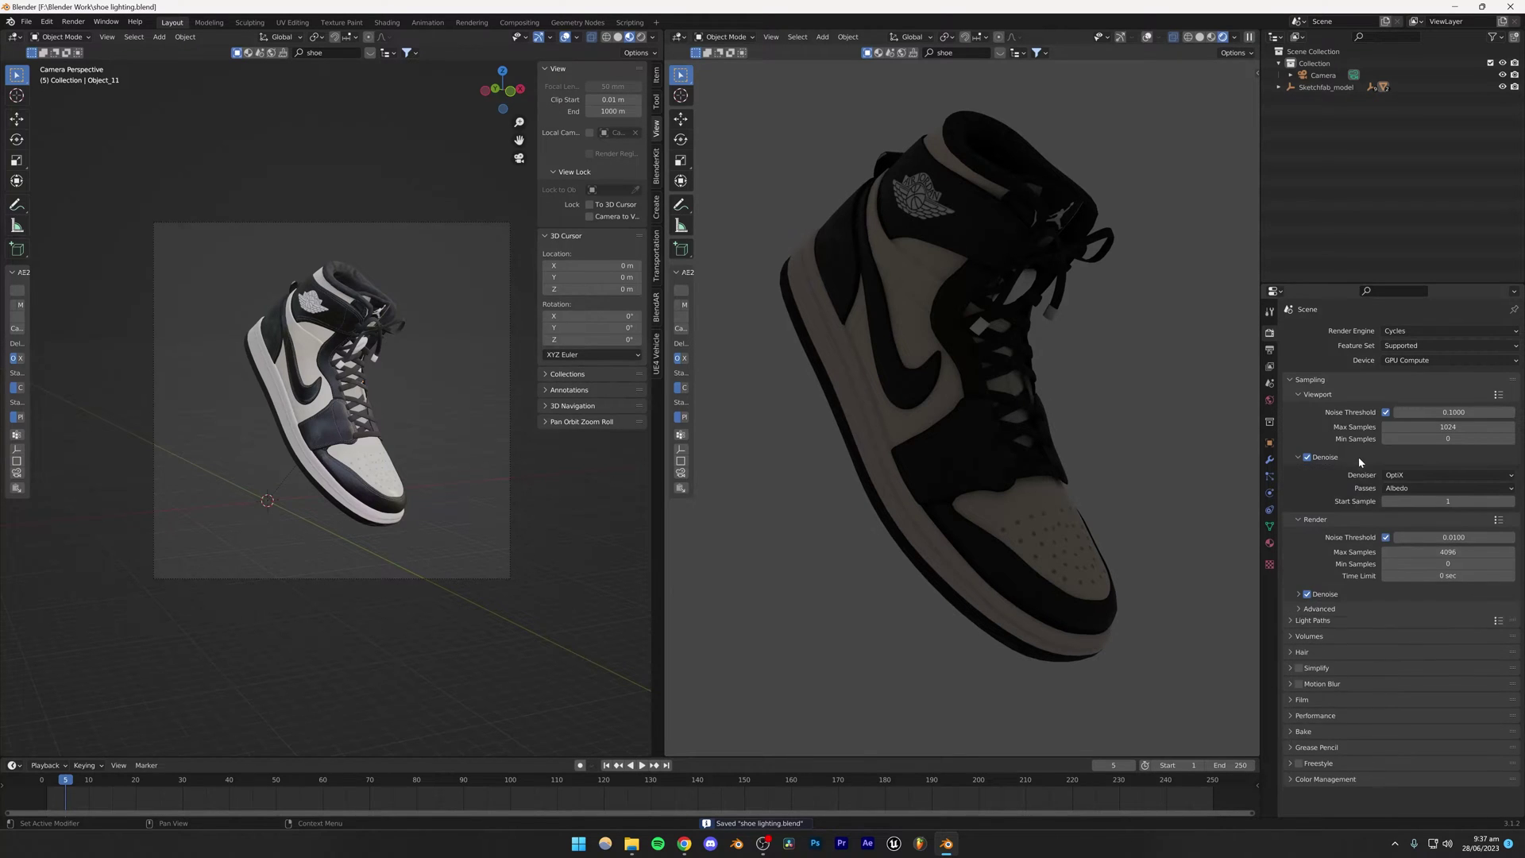
Compare a black world background with a dark grey of value 0.030, settle on black and save the file.
left_click(1270, 402)
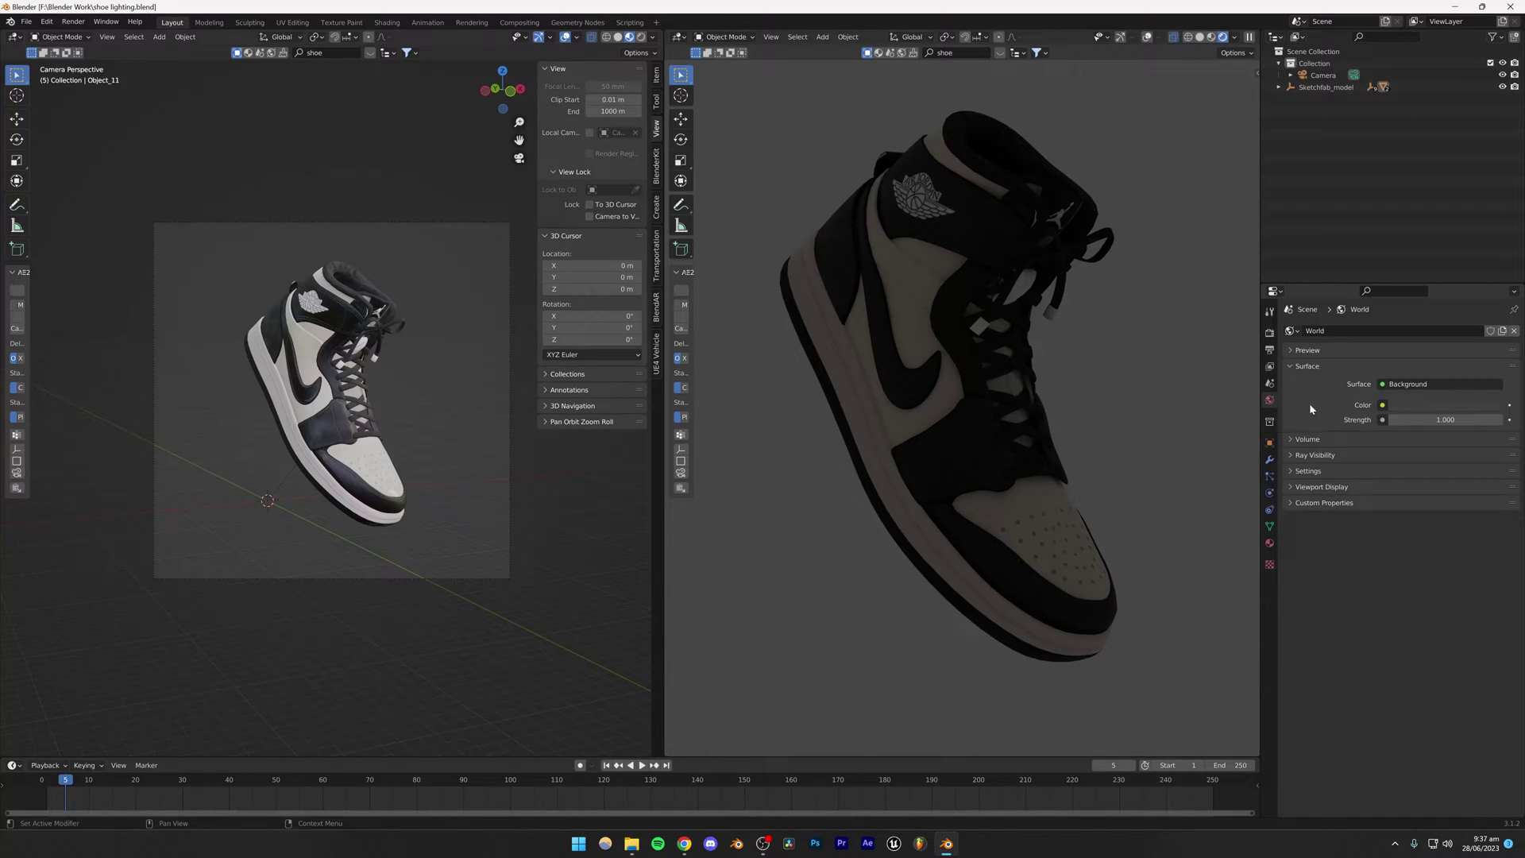
left_click(1407, 405)
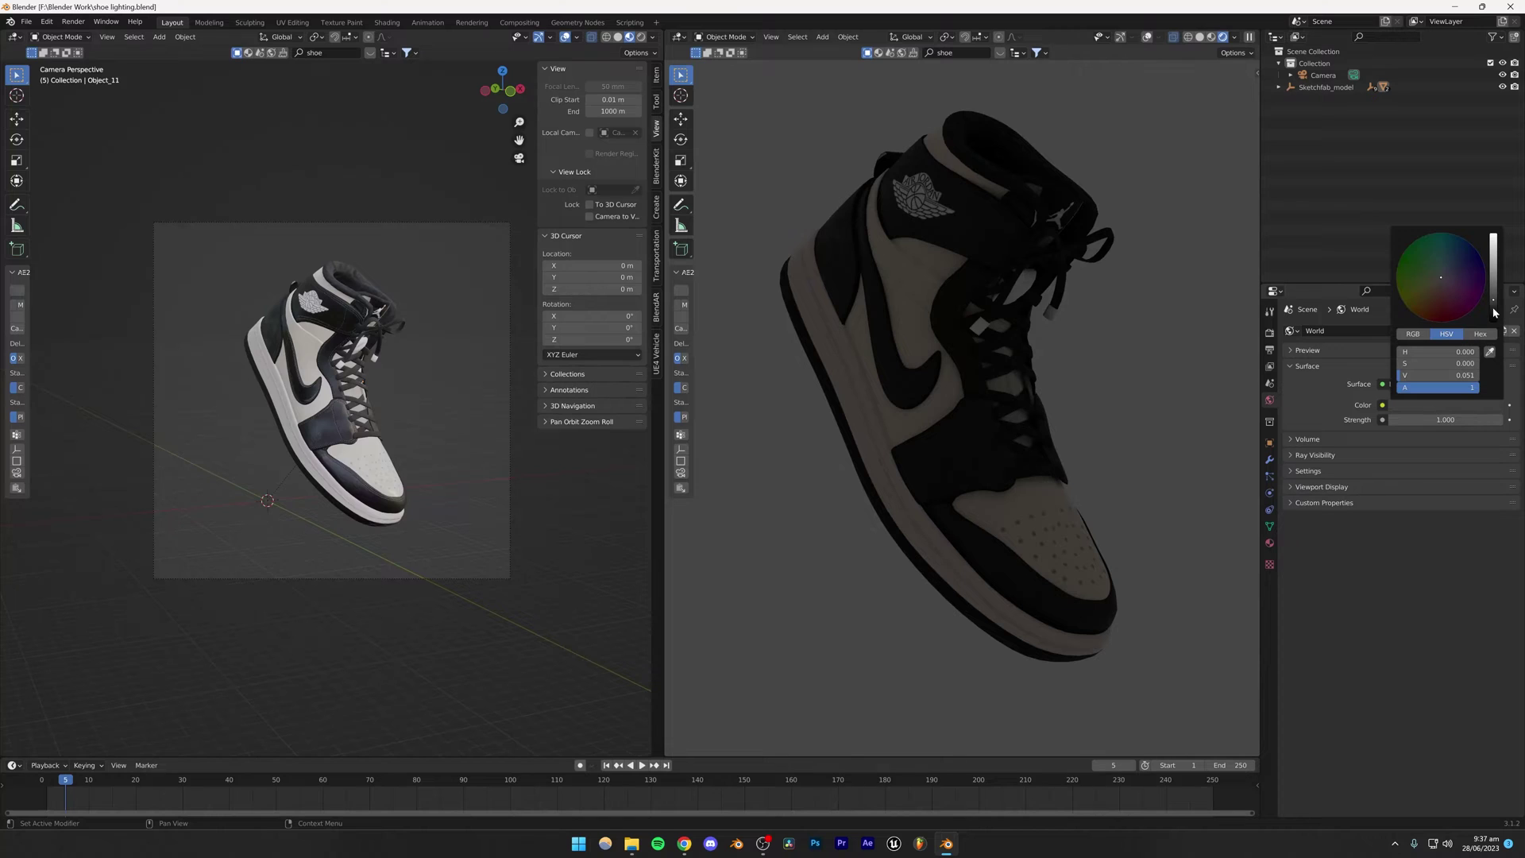
left_click_drag(1494, 304, 1494, 321)
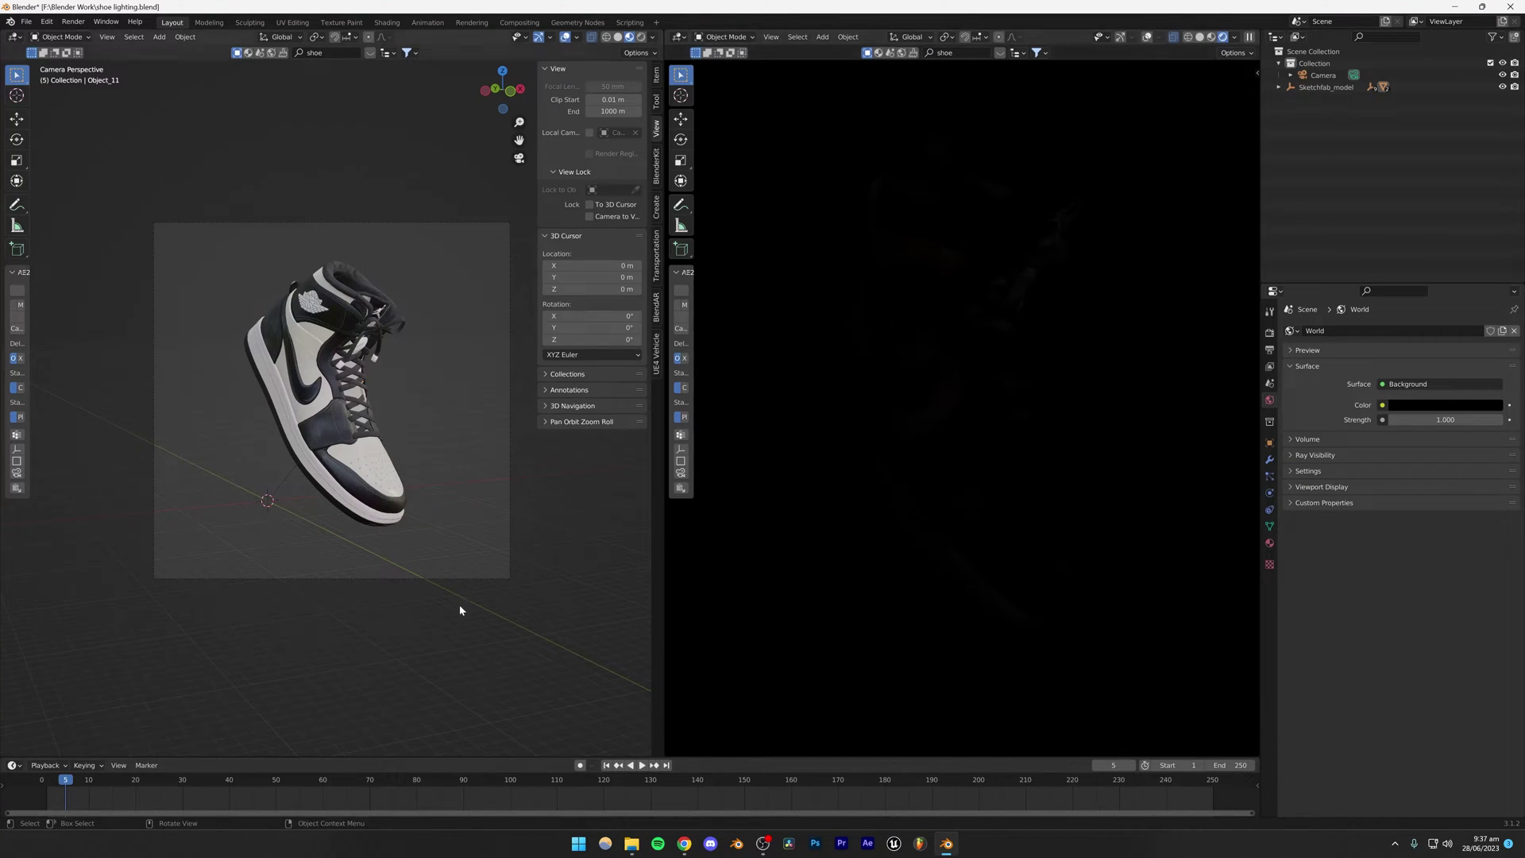
left_click(1434, 406)
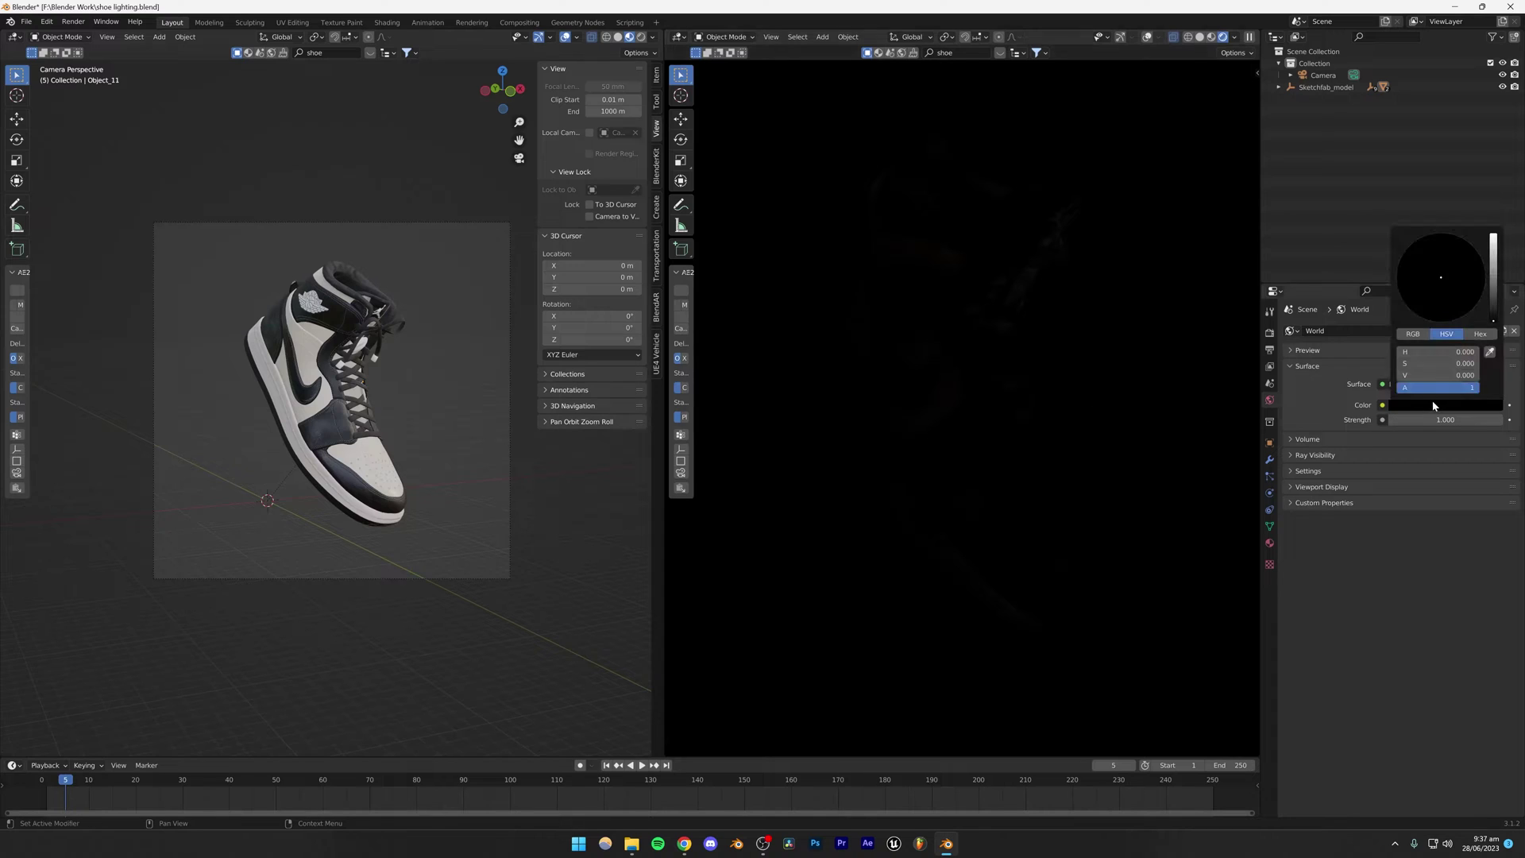
left_click_drag(1494, 304, 1493, 282)
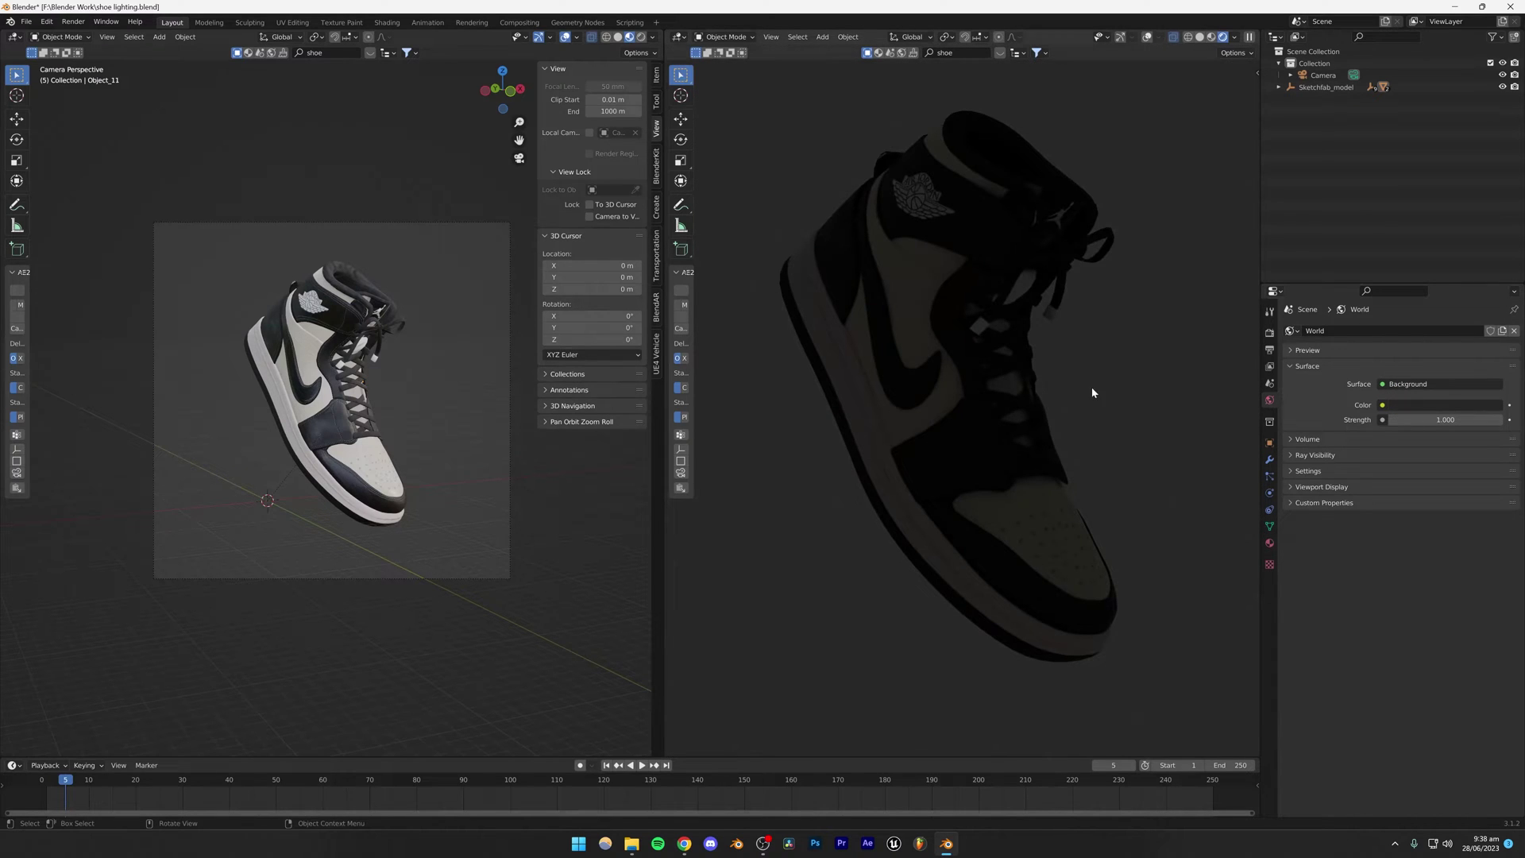
left_click(1422, 406)
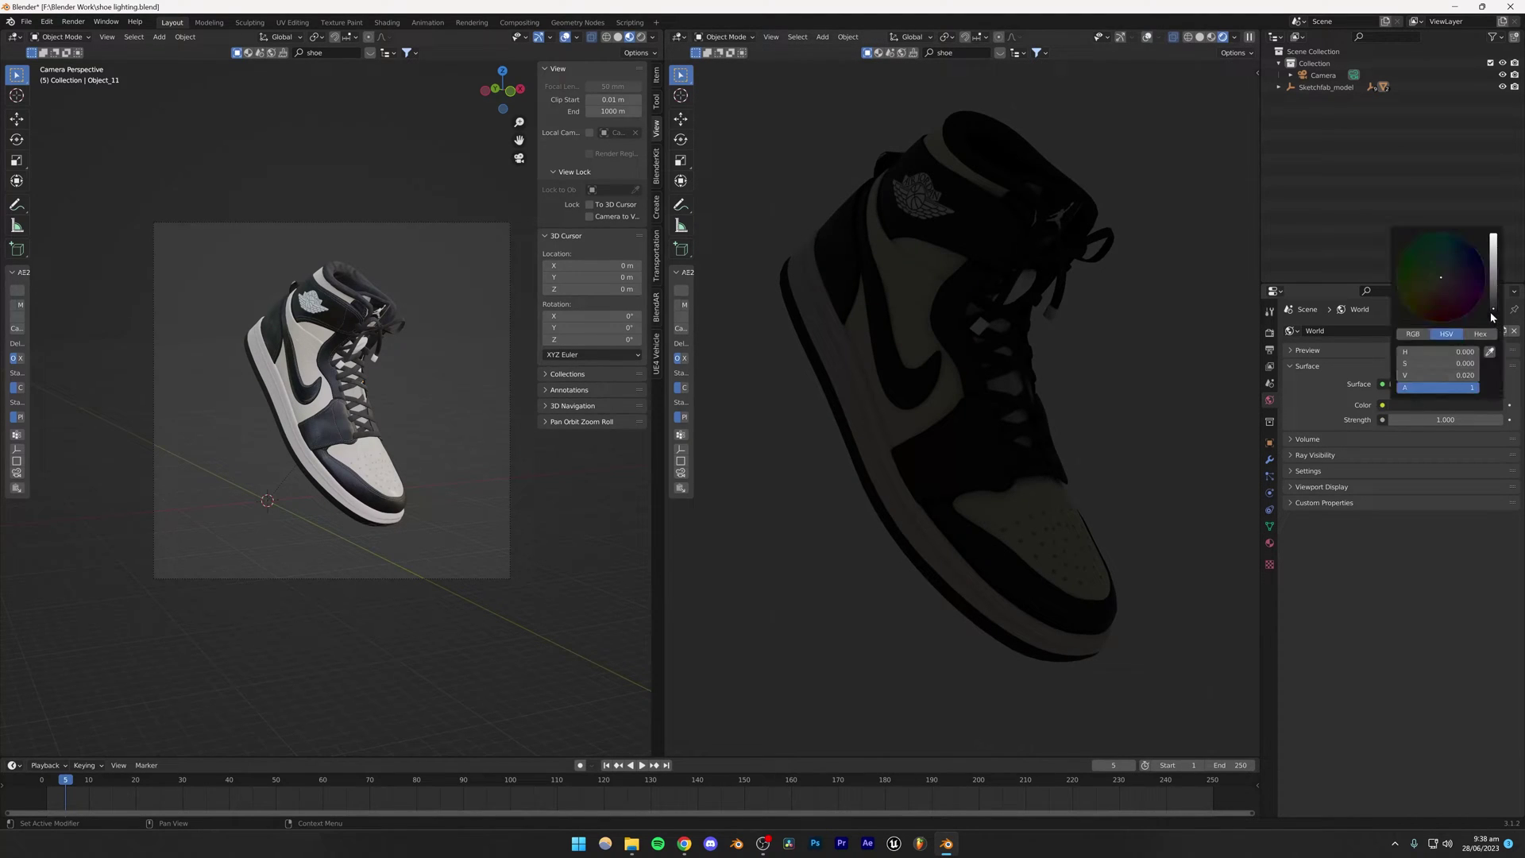
left_click_drag(1492, 317, 1492, 321)
key("ctrl+s")
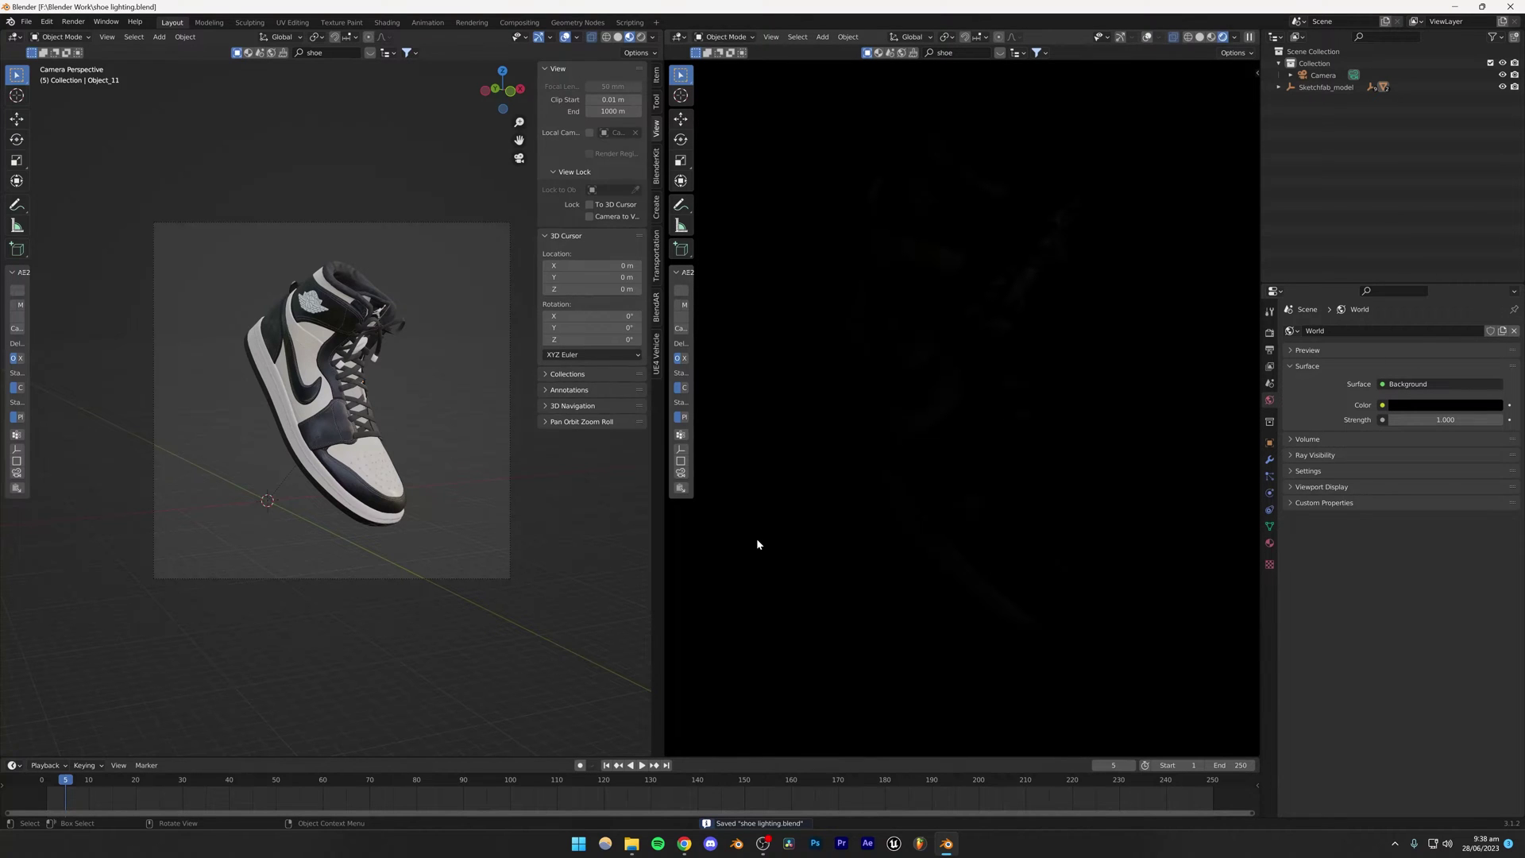
Leave the camera view in the first viewport, switch it to solid shading with X-ray off, and save the file.
middle_click_drag(408, 375, 484, 222)
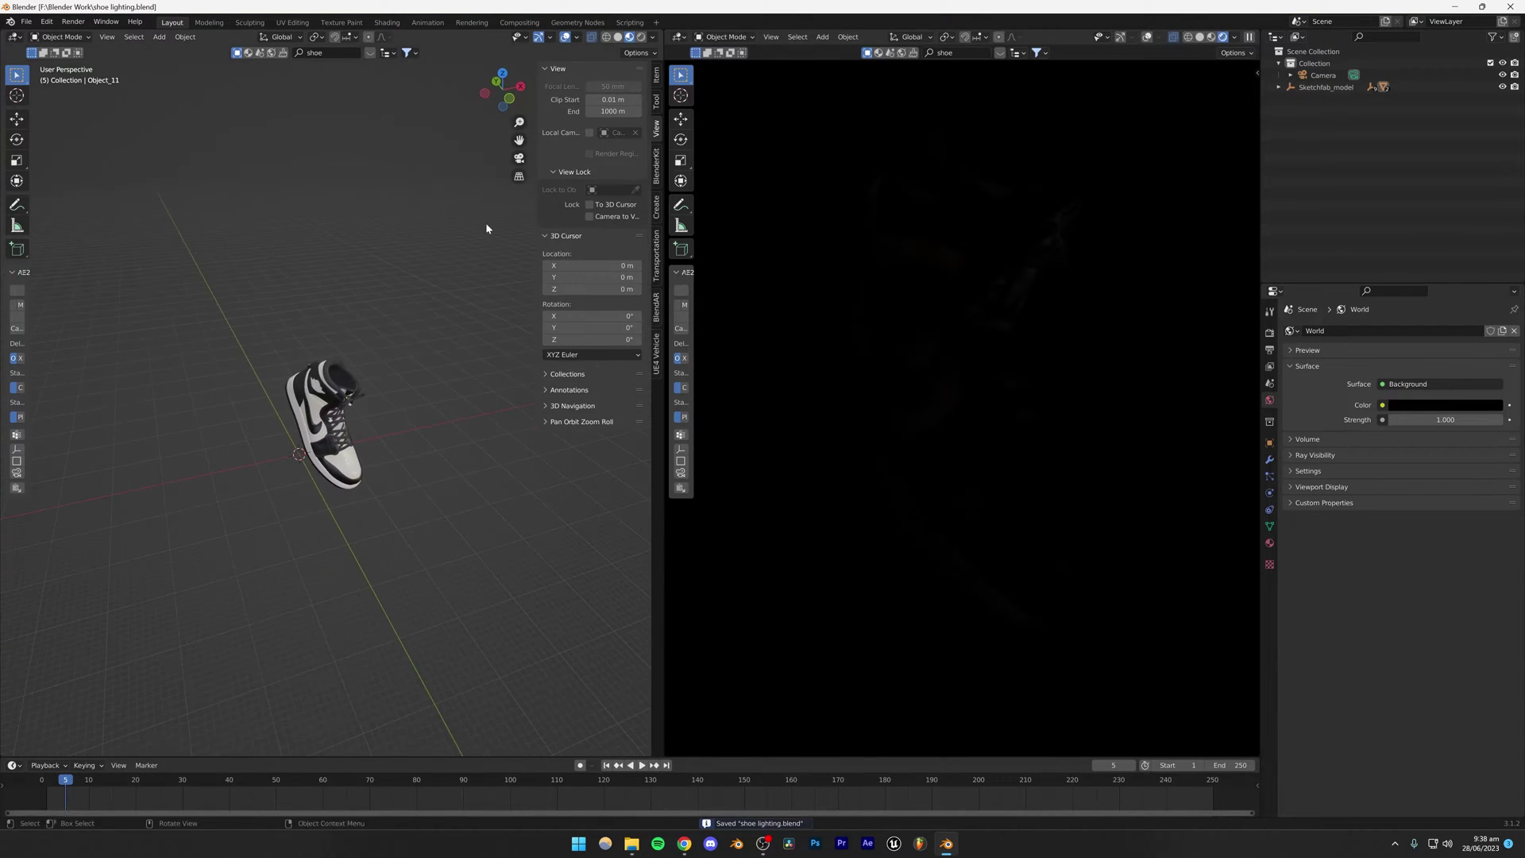
left_click(618, 38)
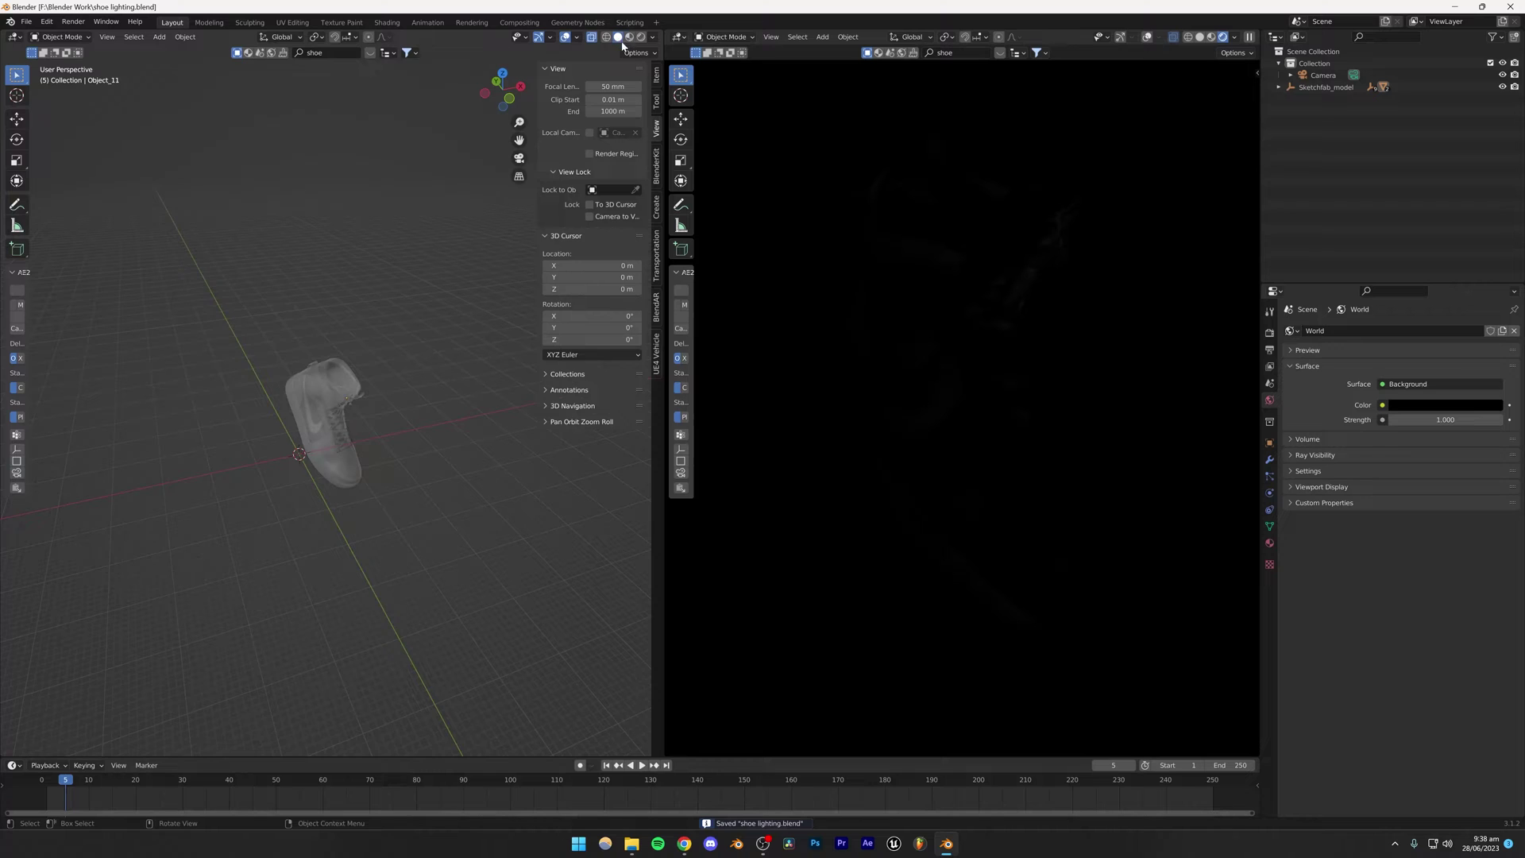
scroll(317, 441, "up", 2)
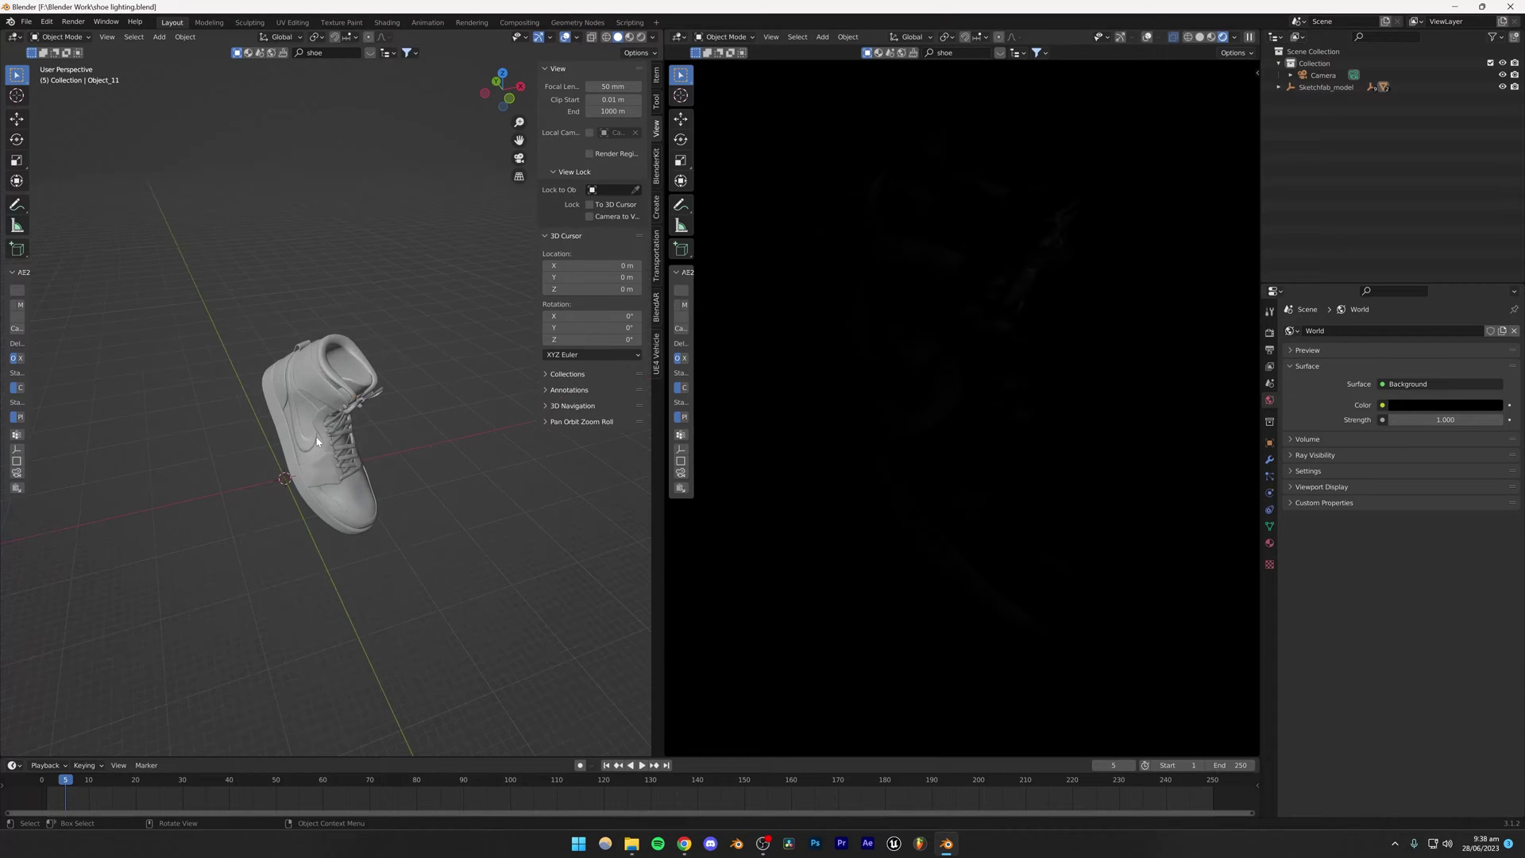
middle_click_drag(322, 443, 318, 502)
key("ctrl+s")
middle_click_drag(315, 475, 378, 560)
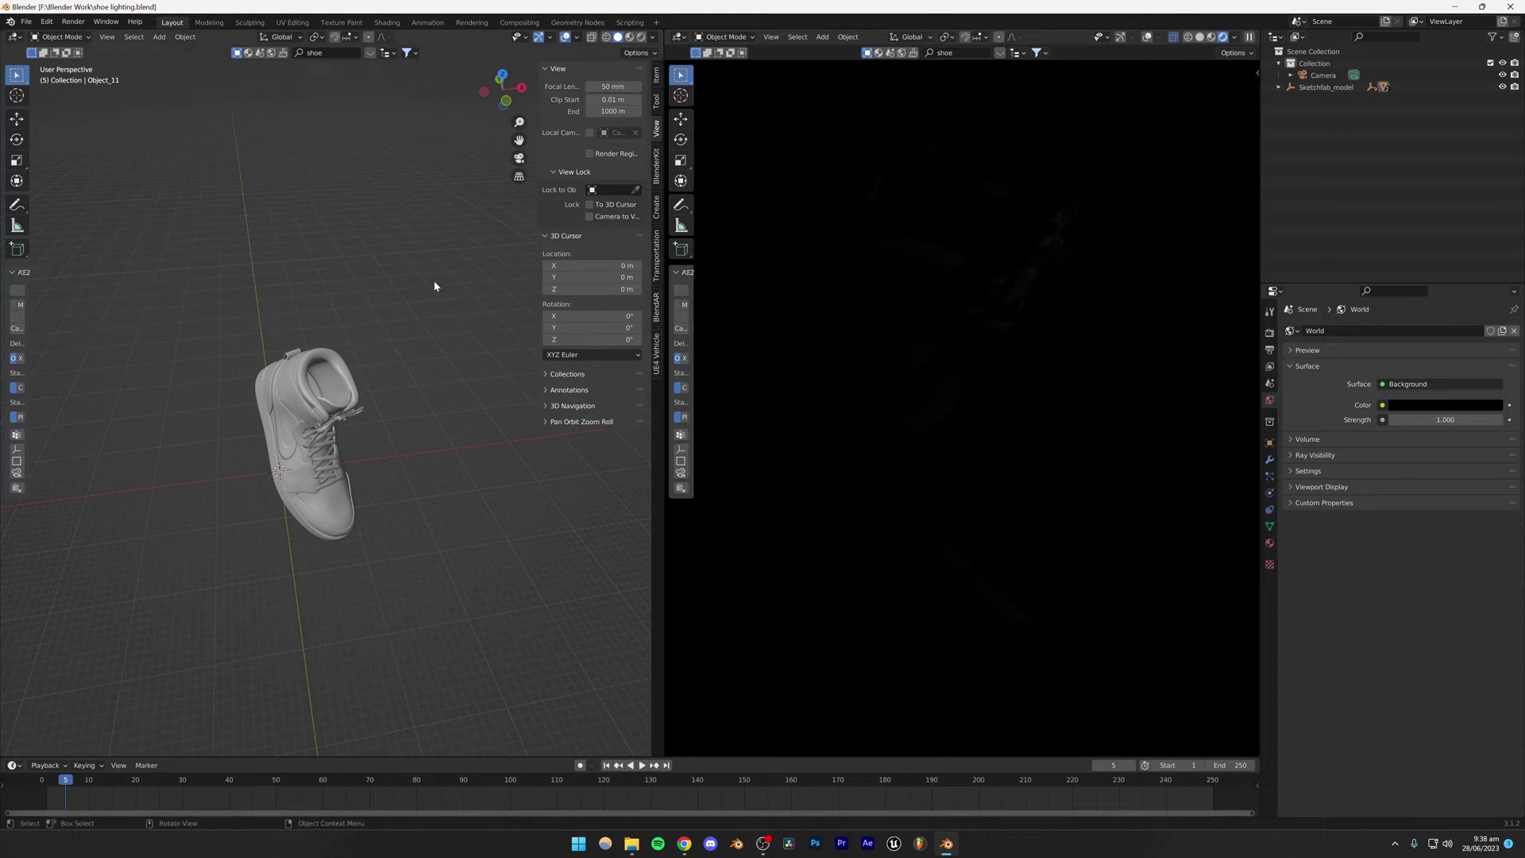
Add an area light to the scene and save the file.
left_click(160, 37)
mouse_move(190, 197)
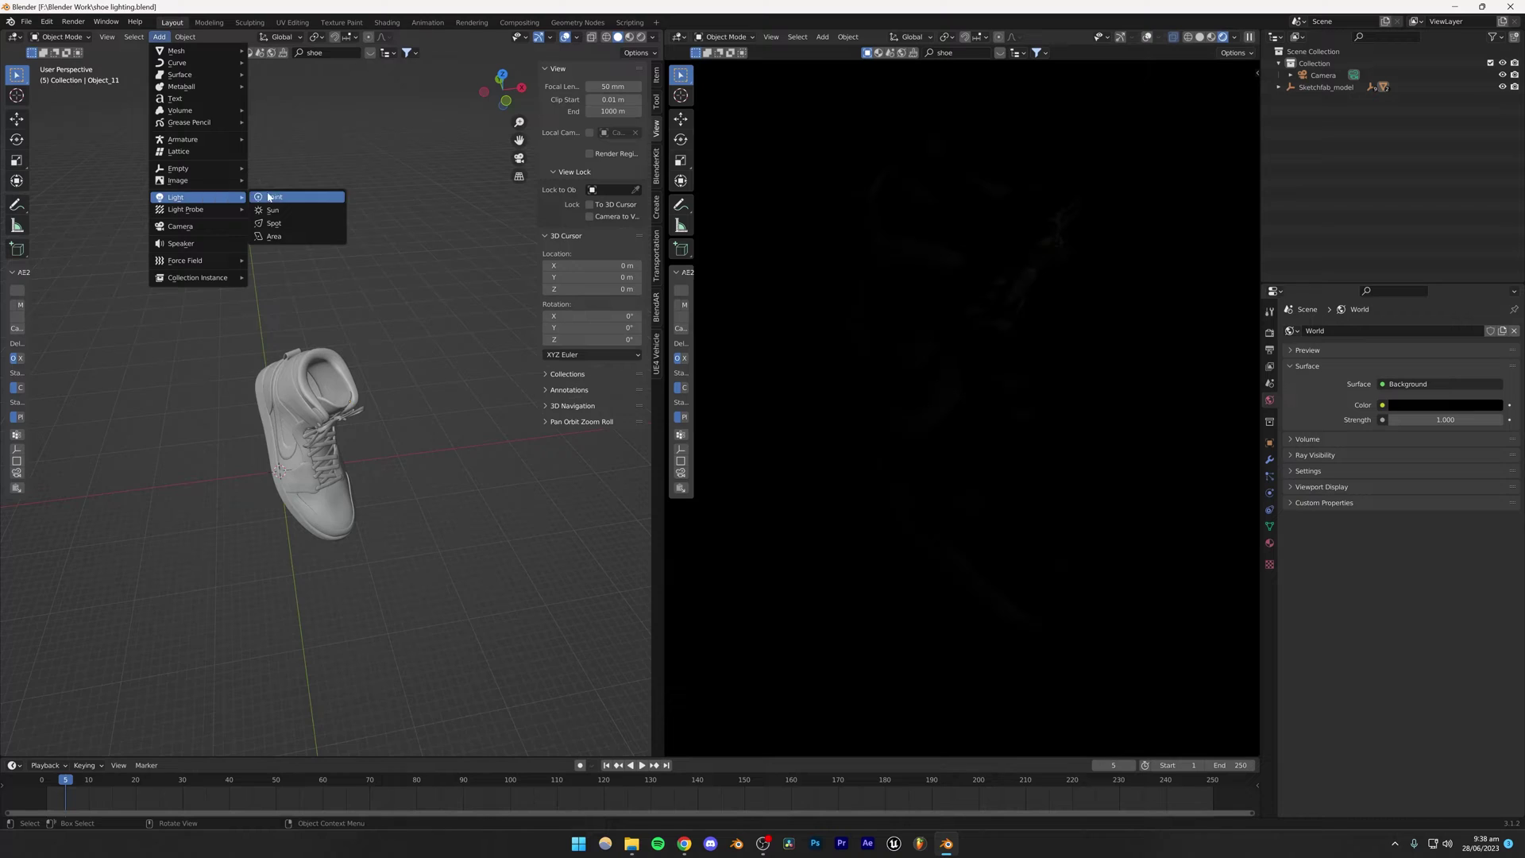
left_click(285, 237)
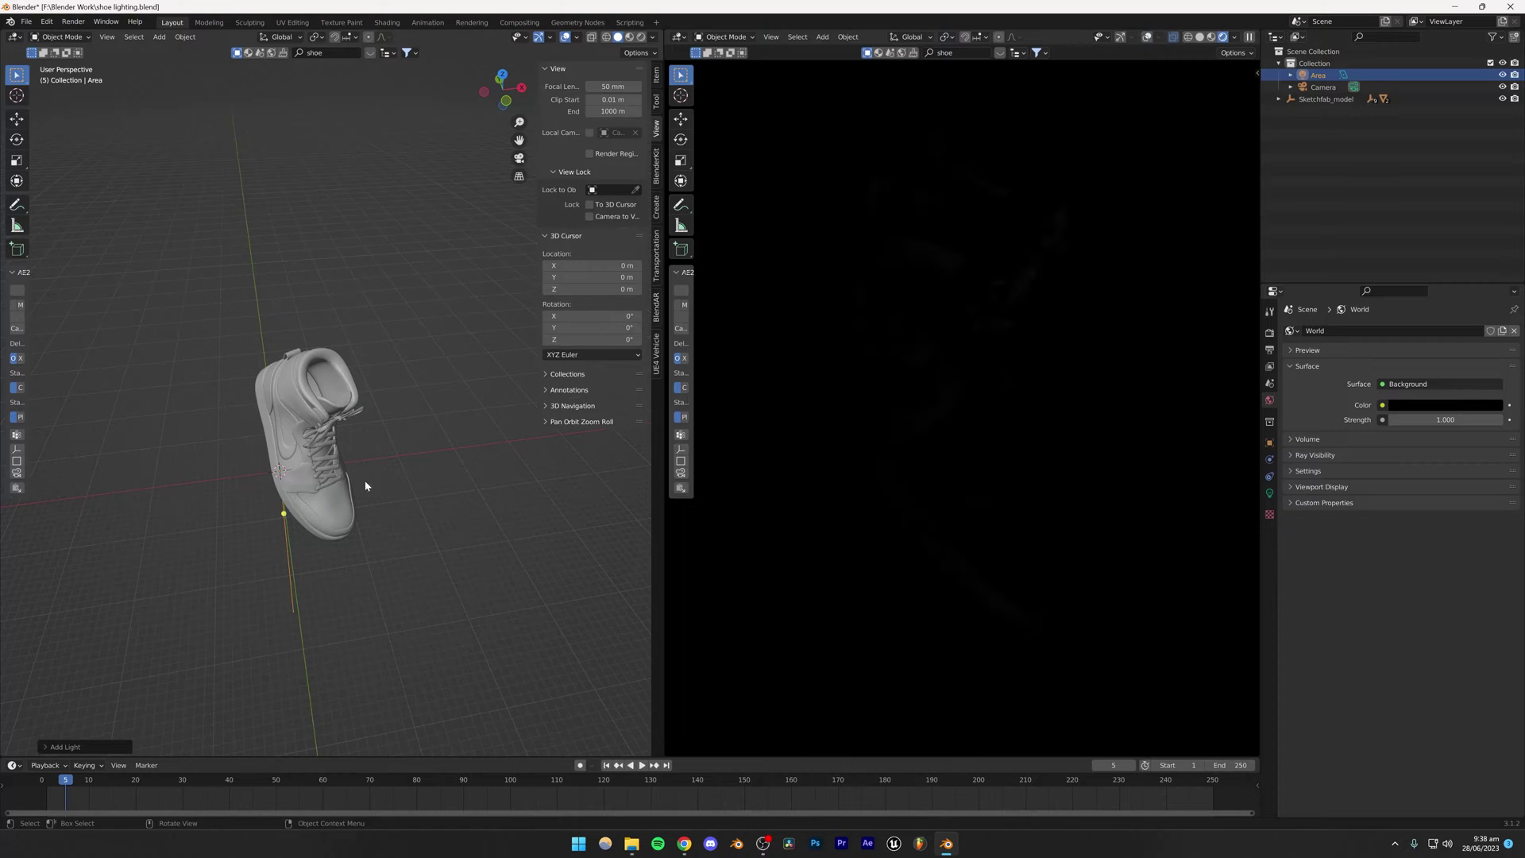
middle_click_drag(346, 455, 364, 436)
key("ctrl+s")
Move the area light about 22 m horizontally, locking global Z, to a spot beside the shoe on its swoosh side.
key("g")
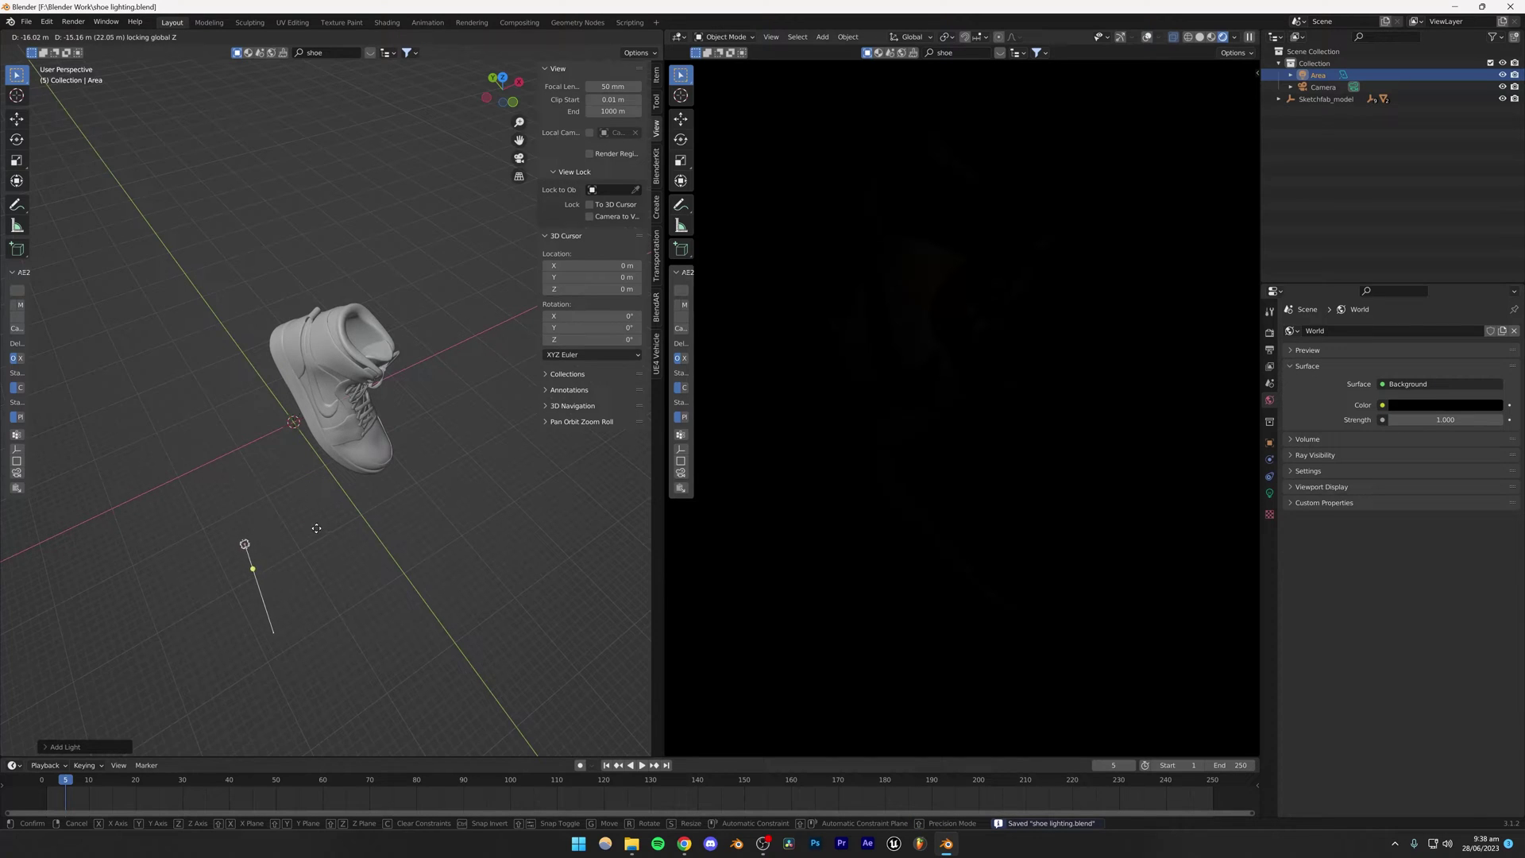
key("shift+z")
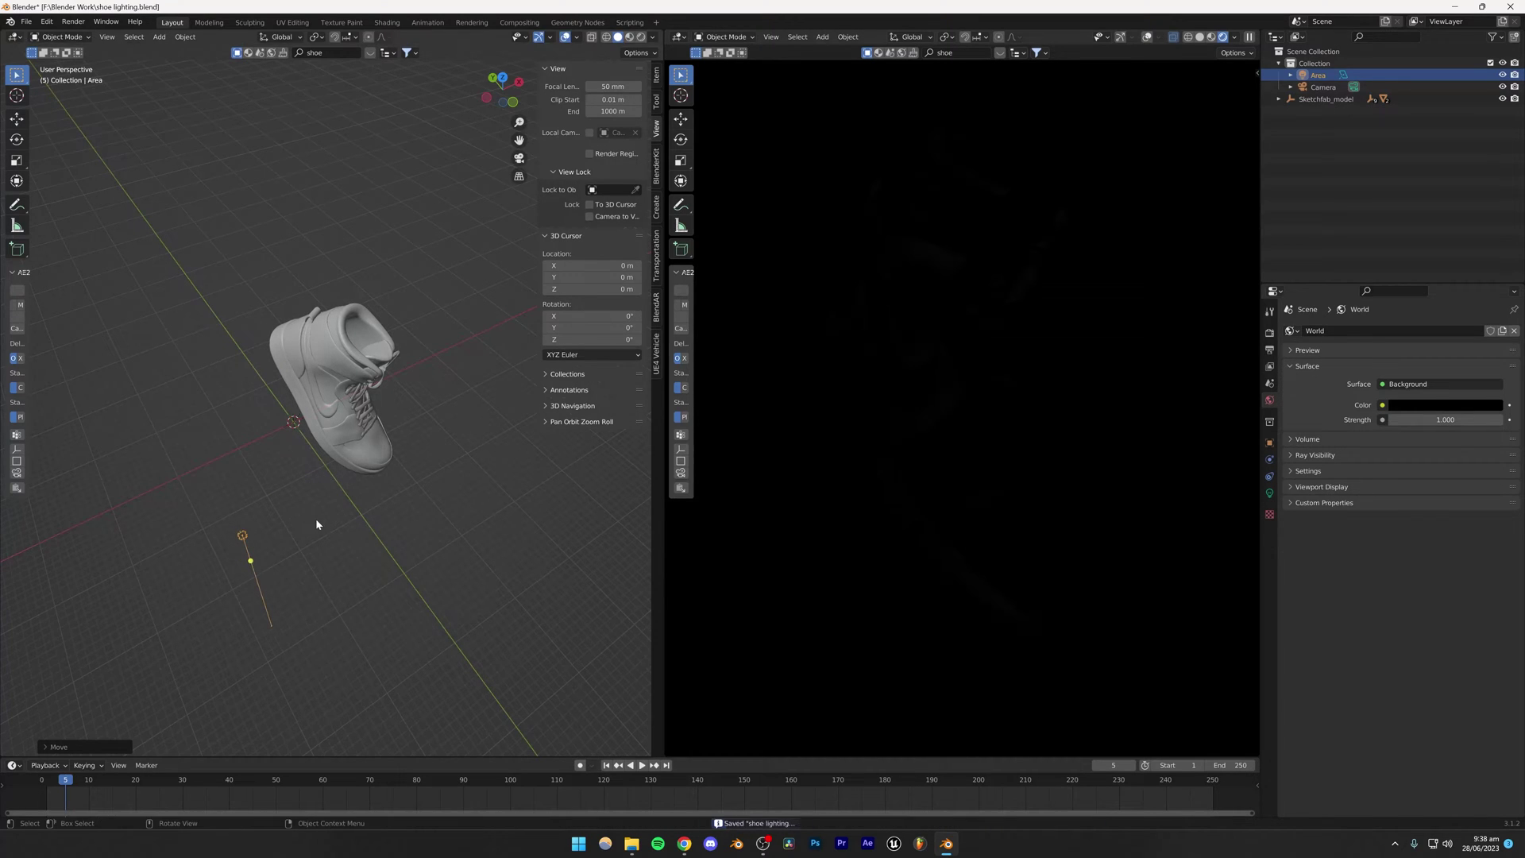
left_click(321, 515)
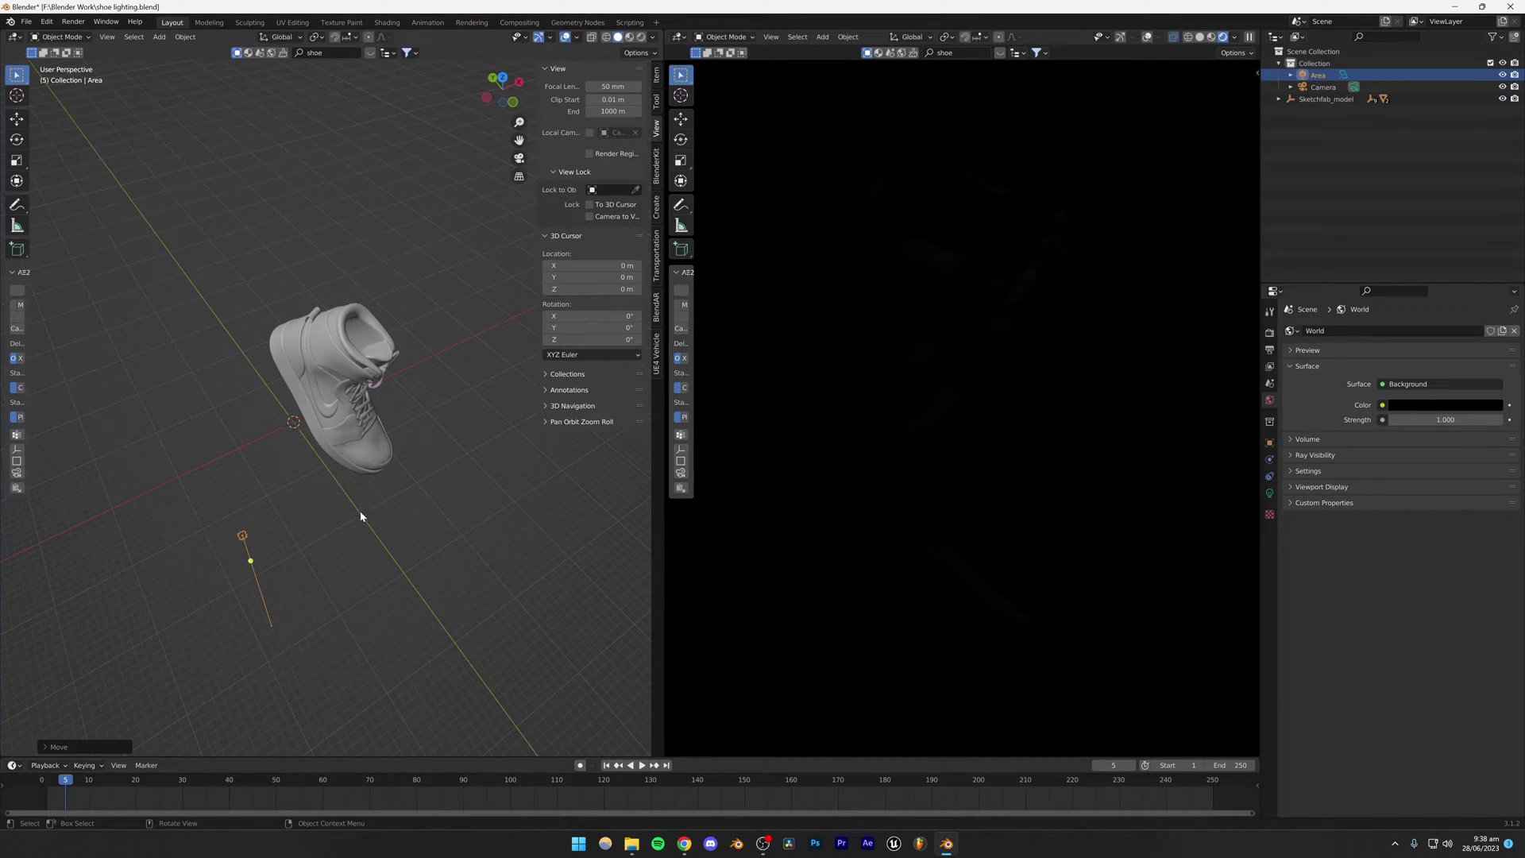
left_click(336, 454)
middle_click_drag(336, 454, 274, 355)
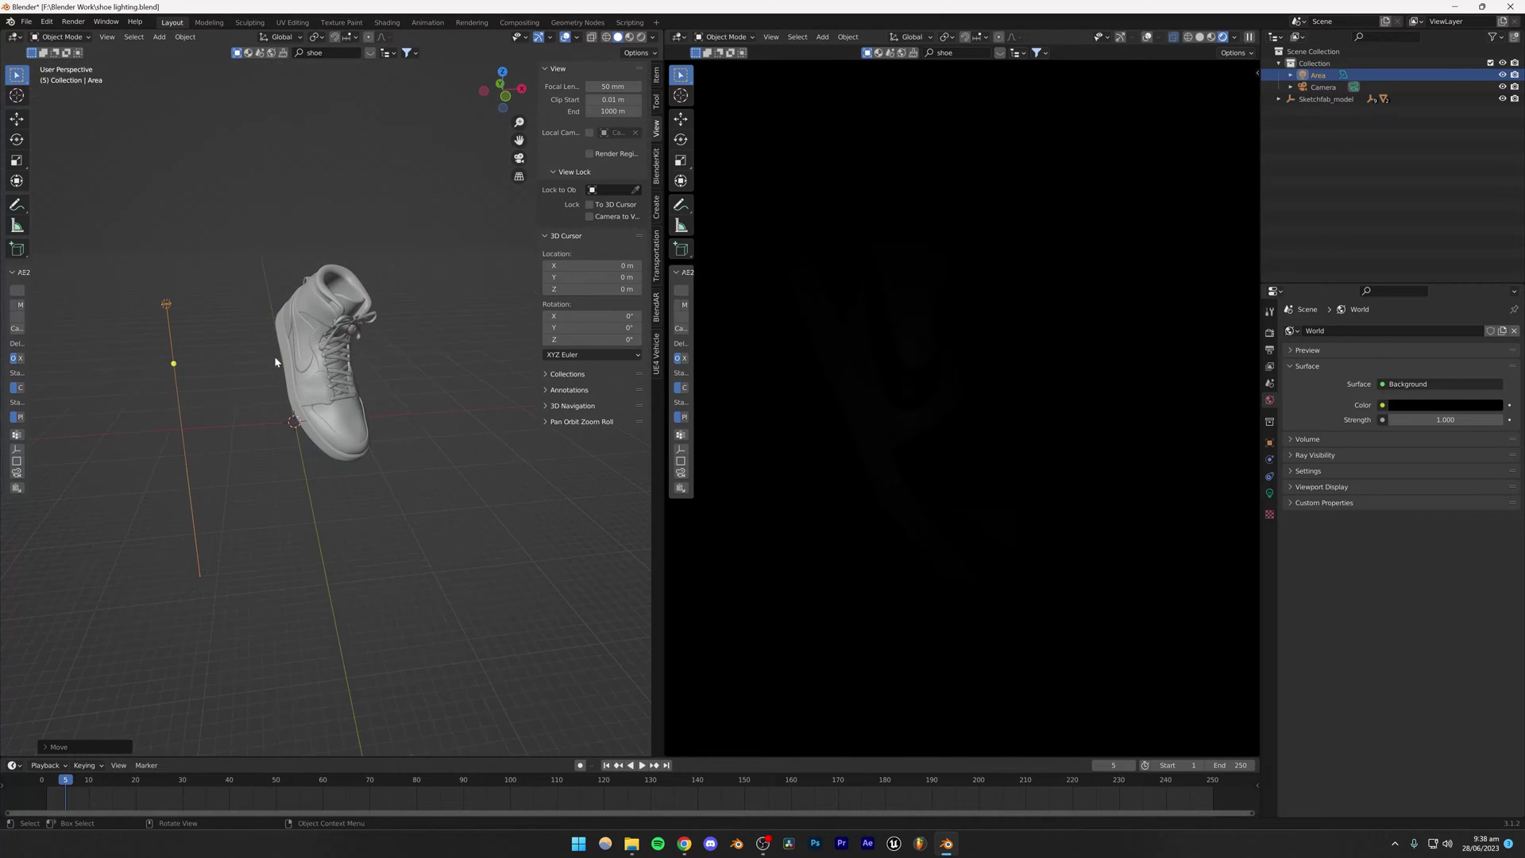
Scale the area light up about 16 times and lower it about 8 m along global Z.
key("s")
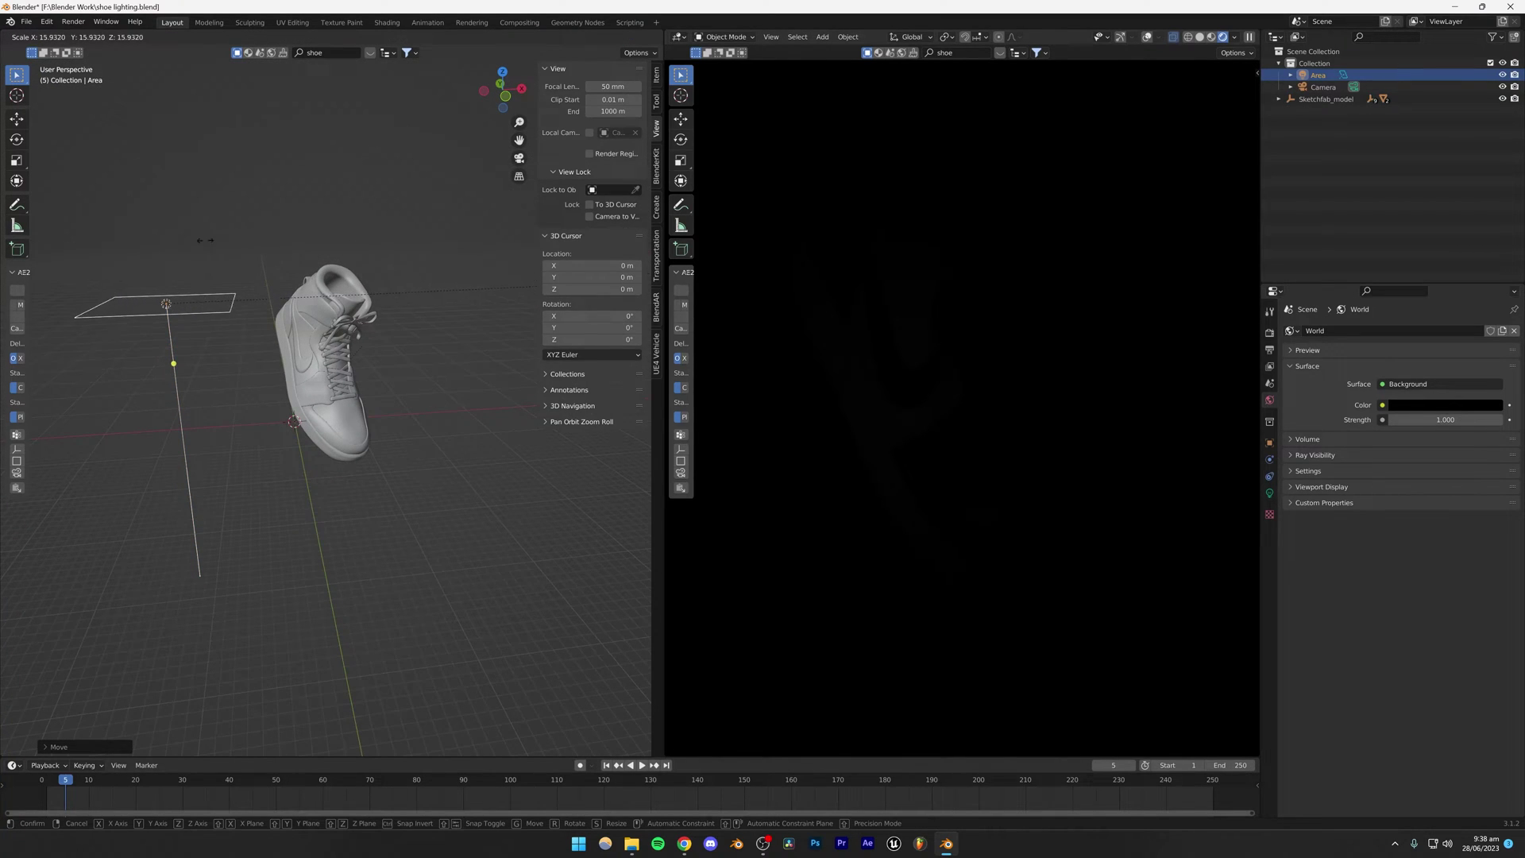
left_click(314, 248)
key("KP_Decimal")
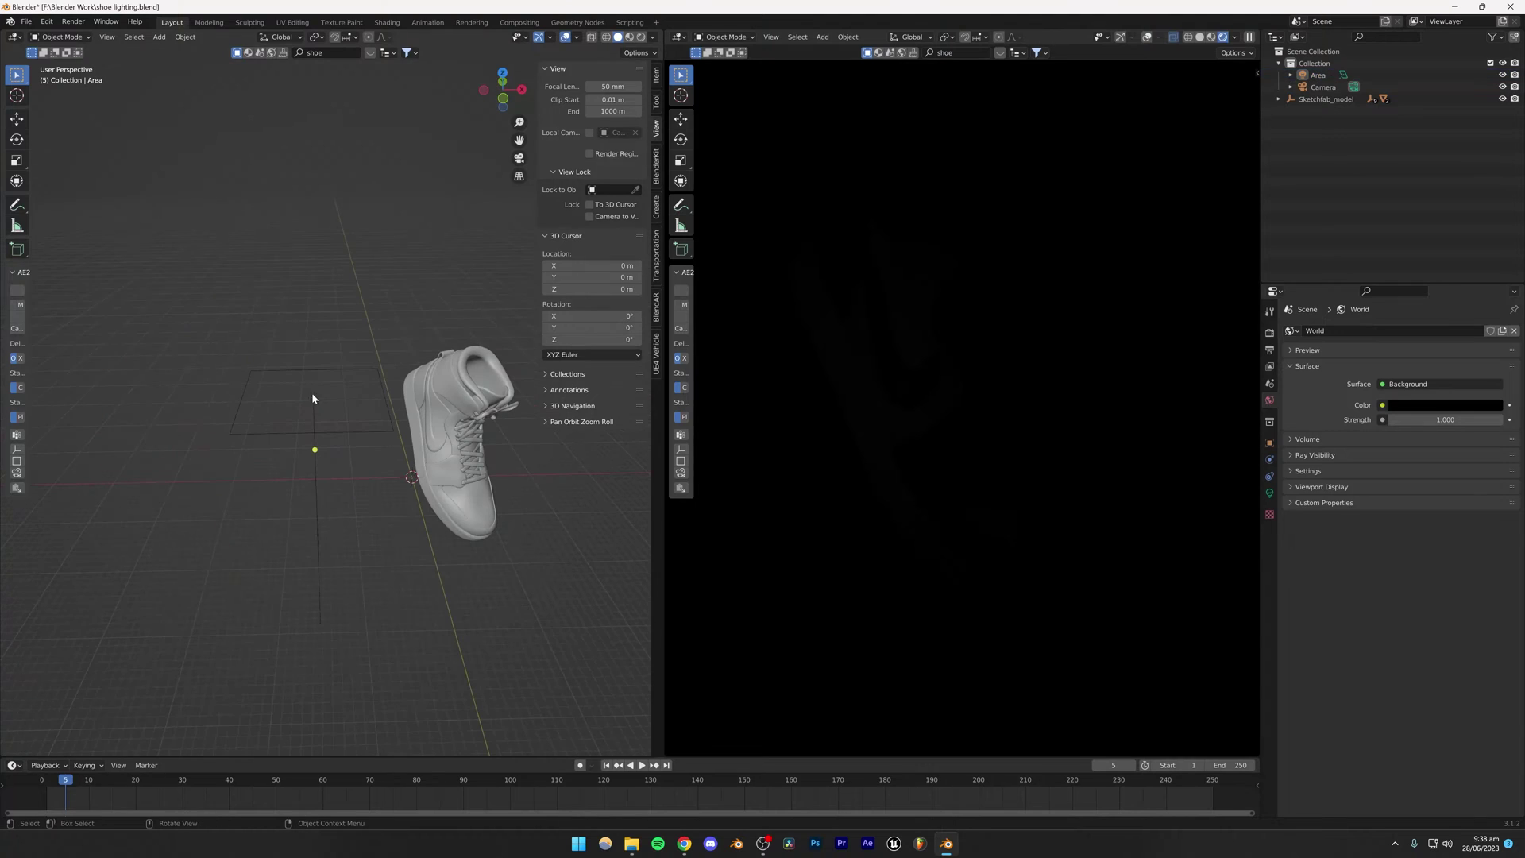
key("g")
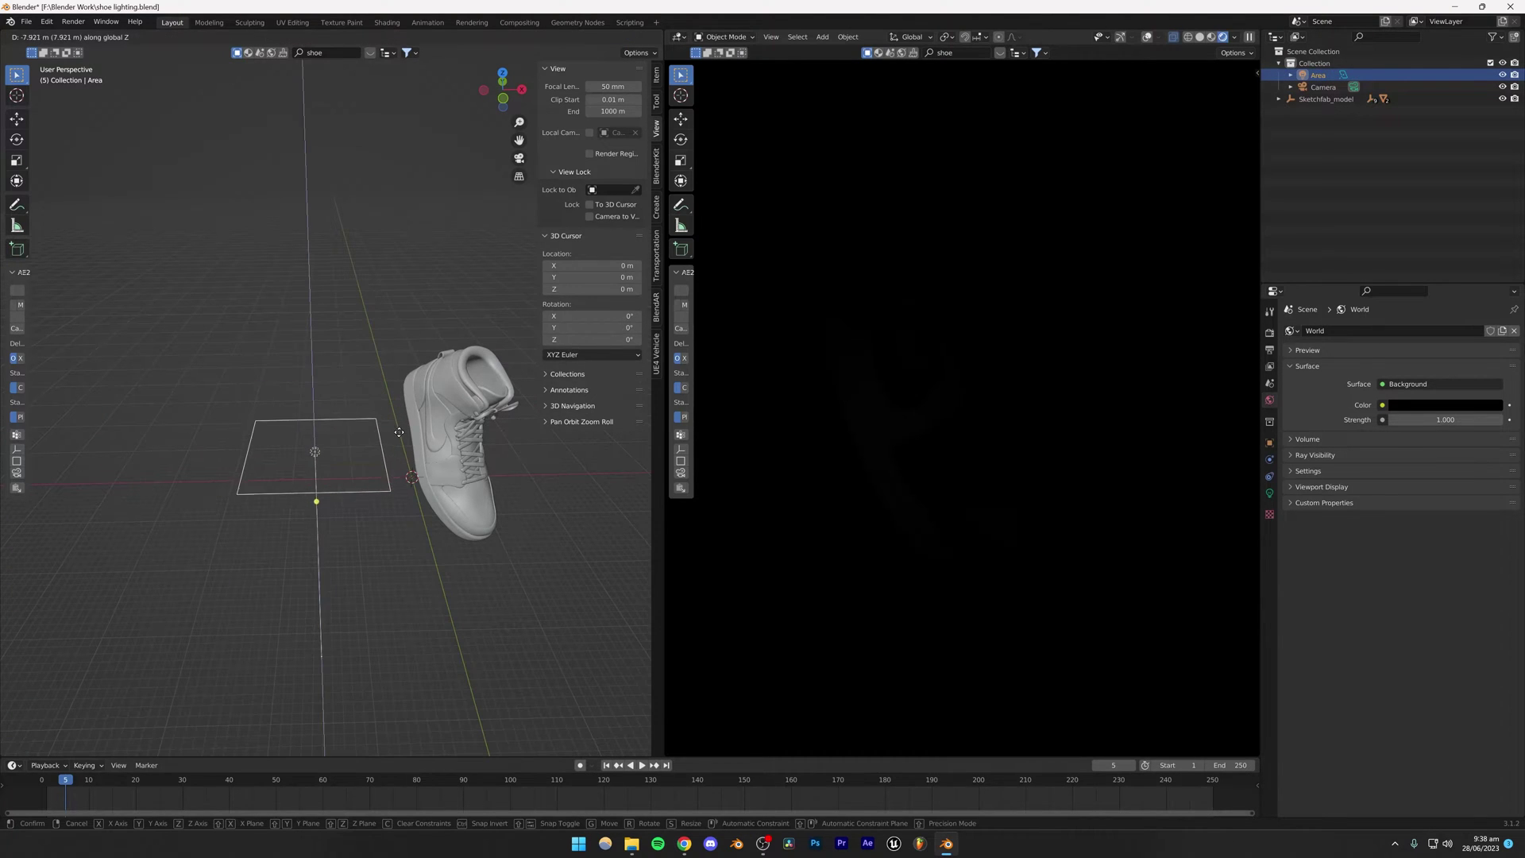
left_click(381, 474)
left_click(318, 327)
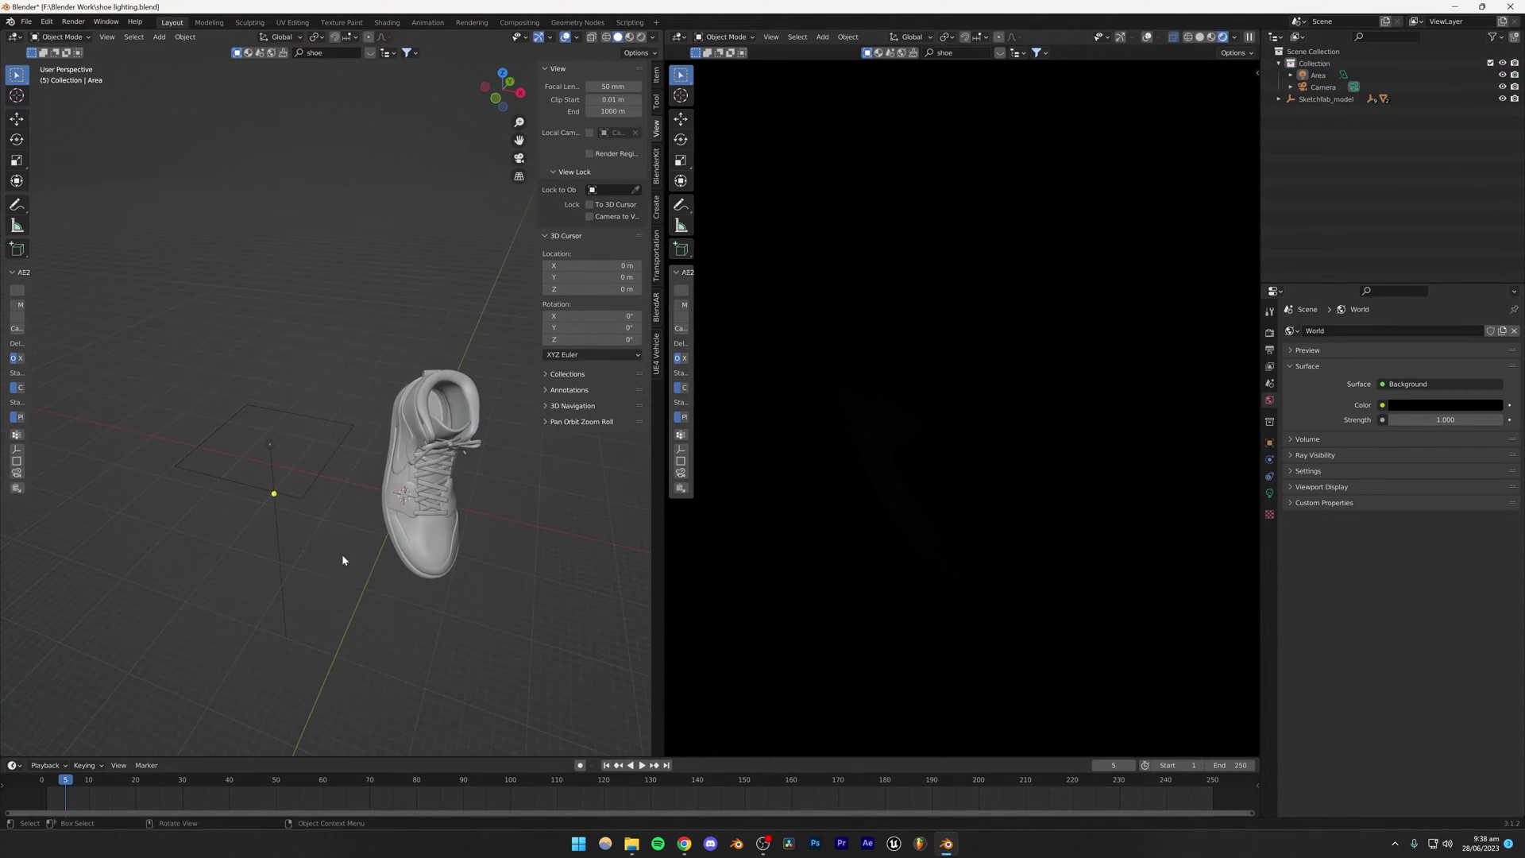
middle_click_drag(341, 555, 348, 502)
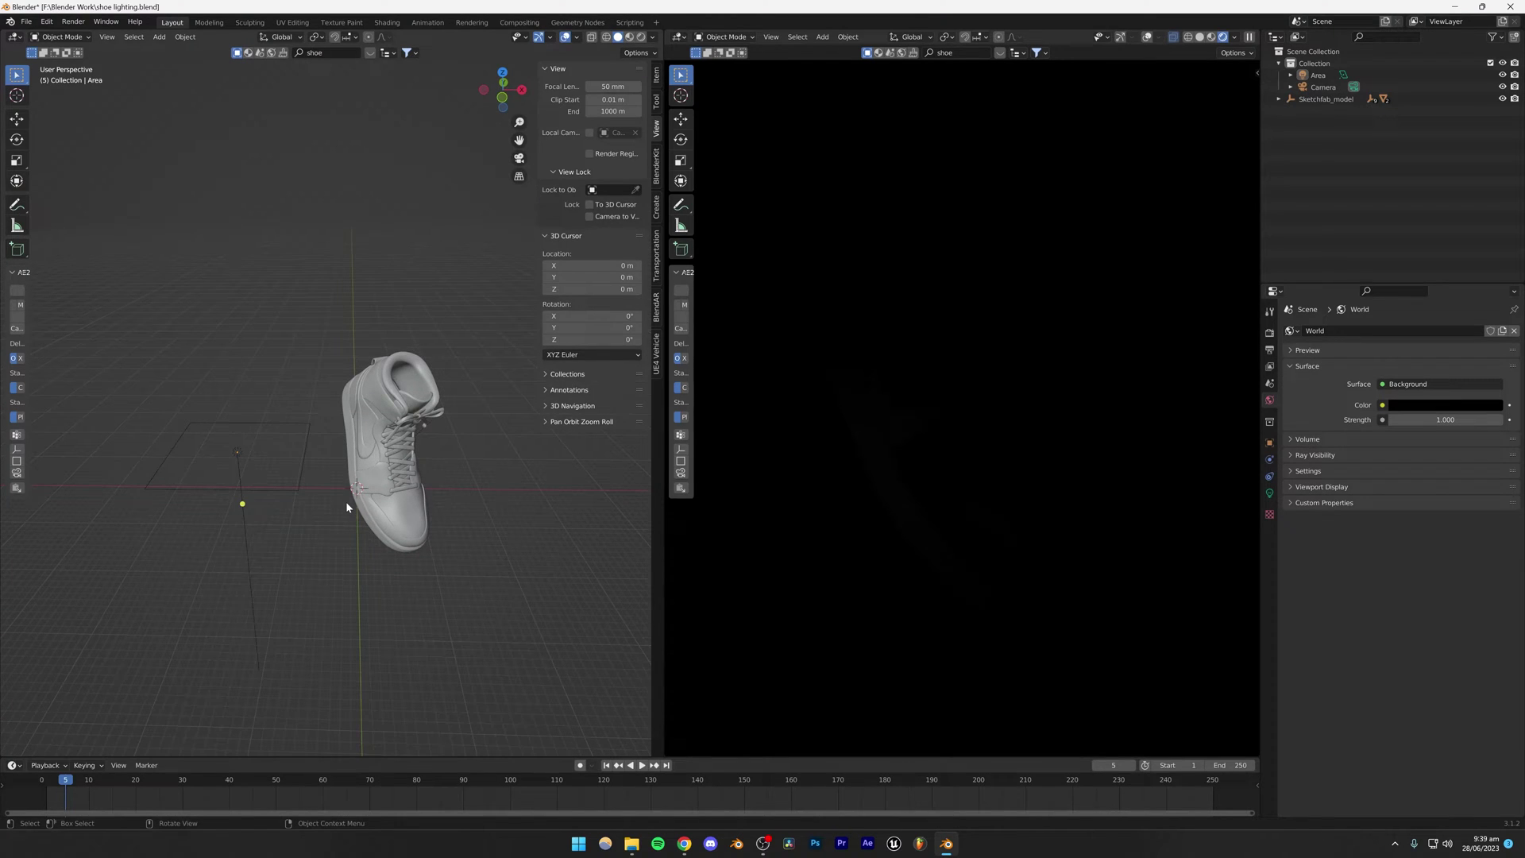
Switch to the web browser and run an image search for "3 point lighting".
left_click(684, 843)
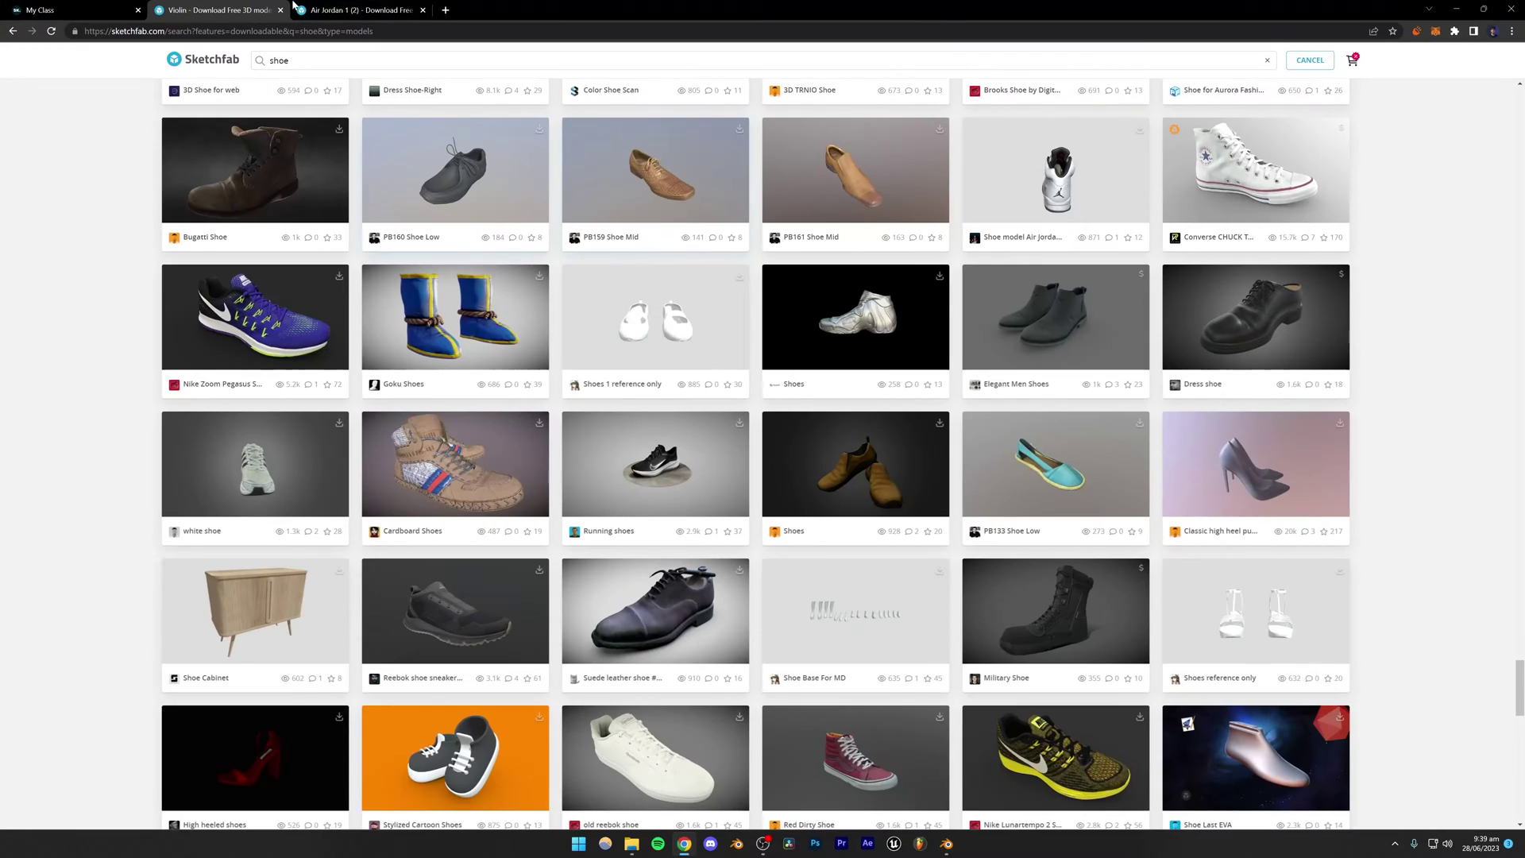
left_click(397, 11)
left_click(400, 32)
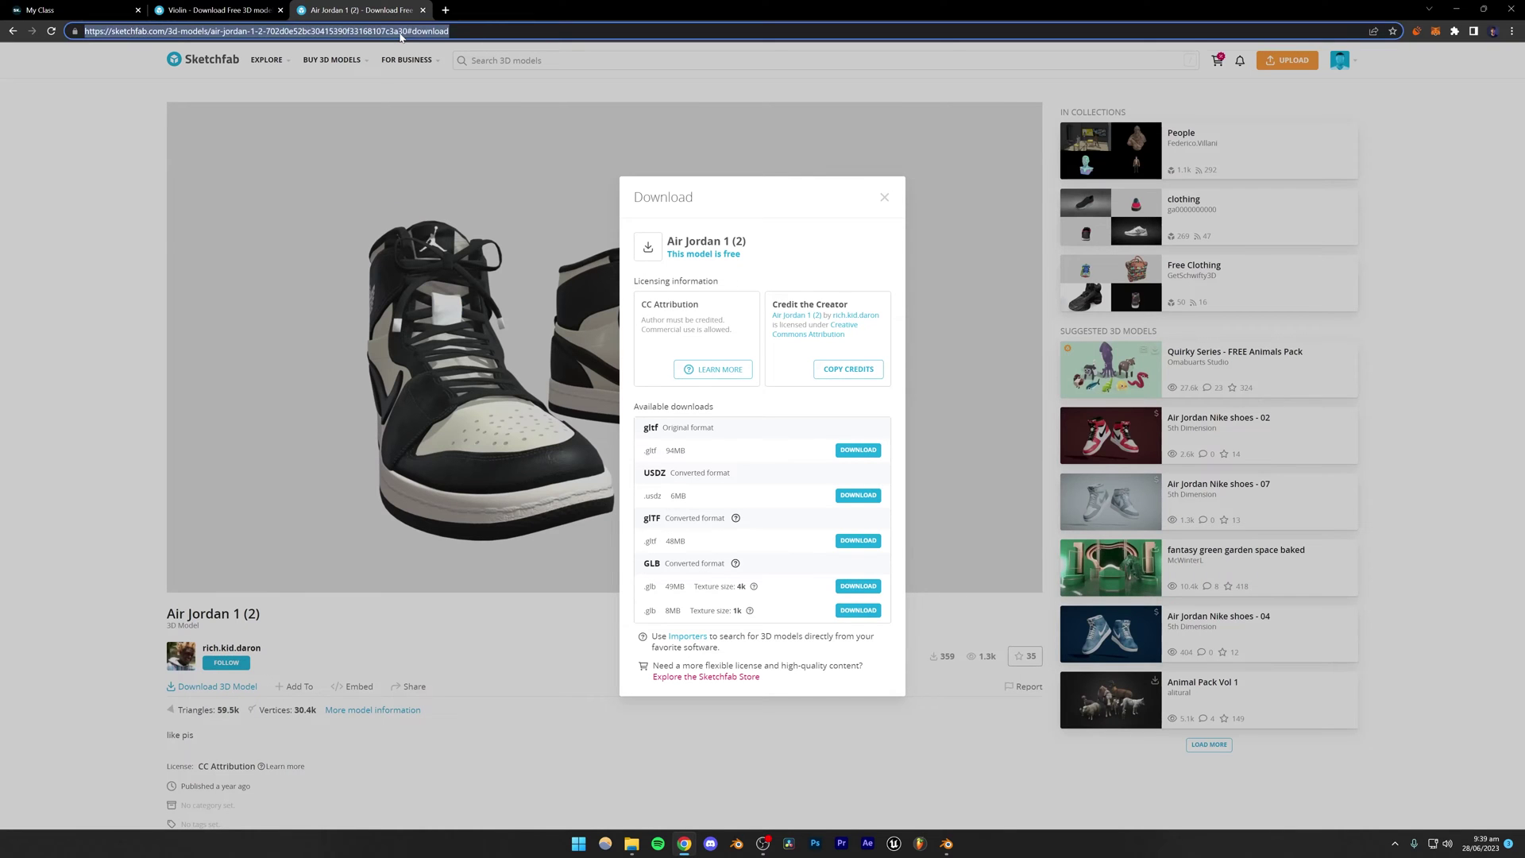
type("3 point l")
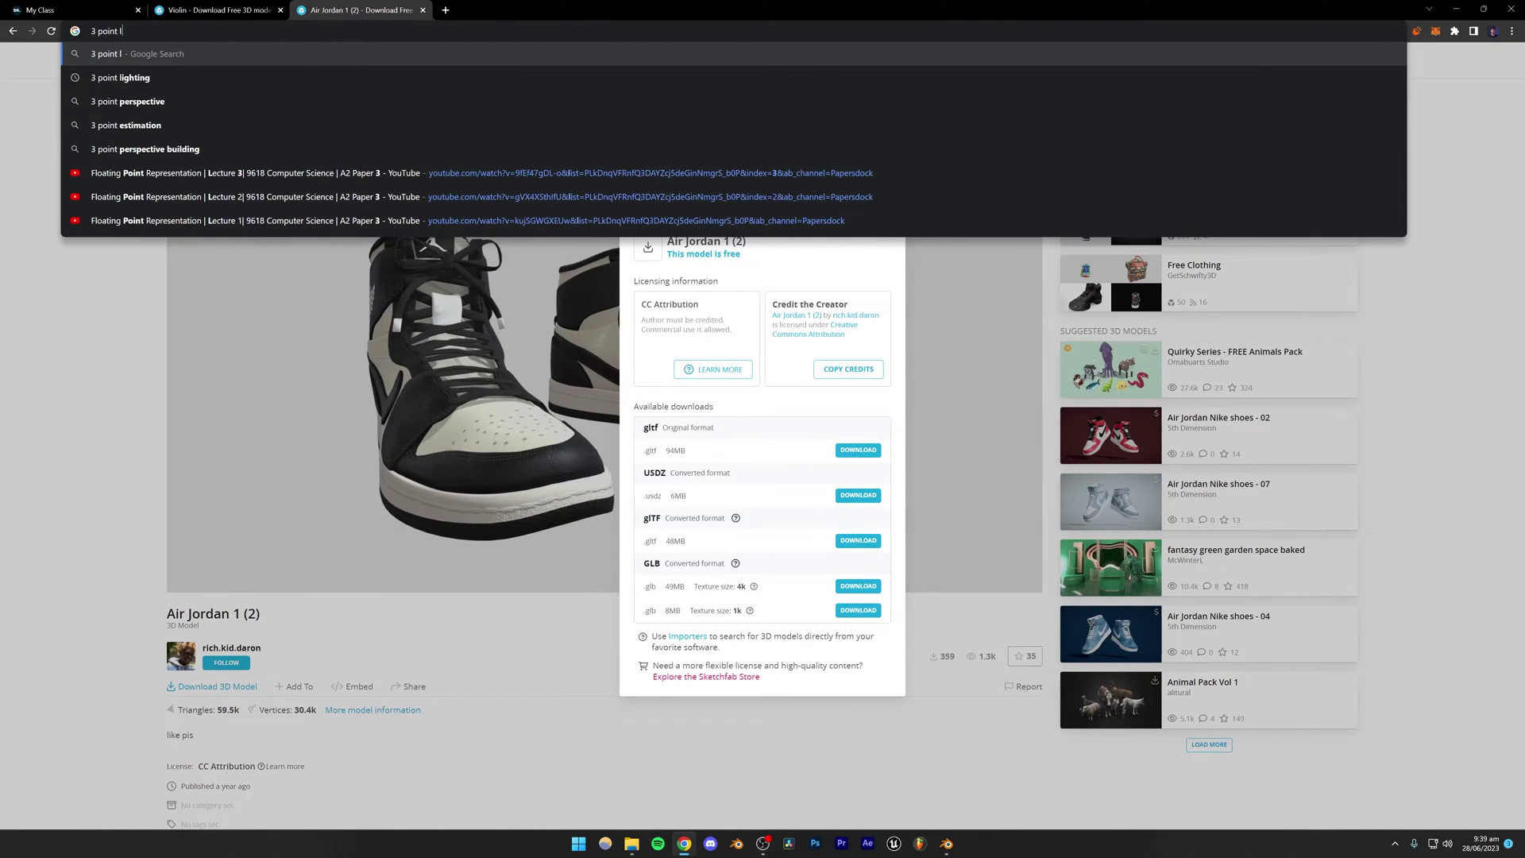
type("i")
key("Down")
key("Return")
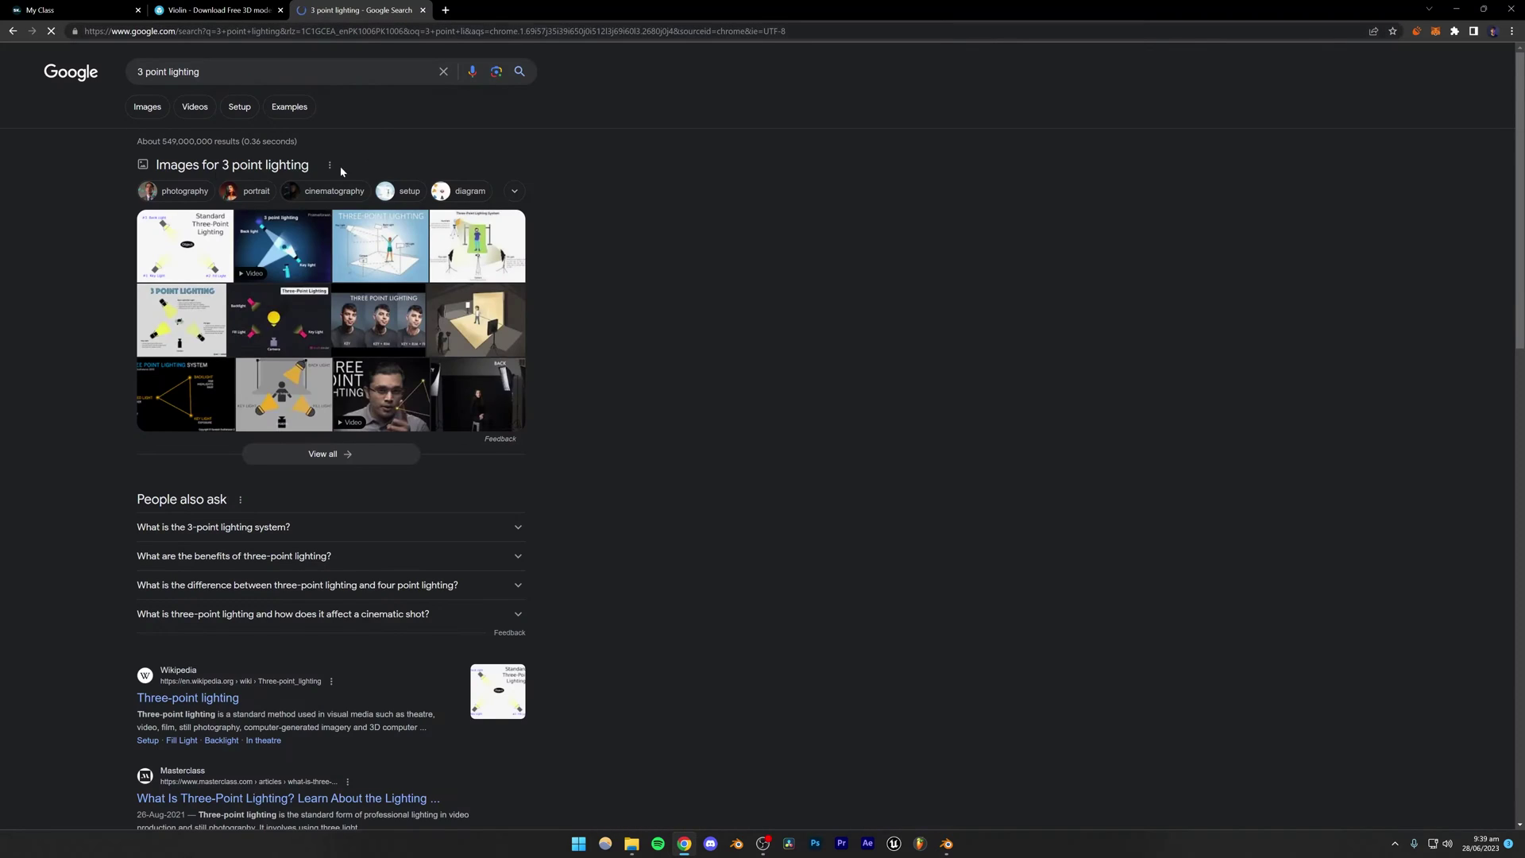
left_click(163, 115)
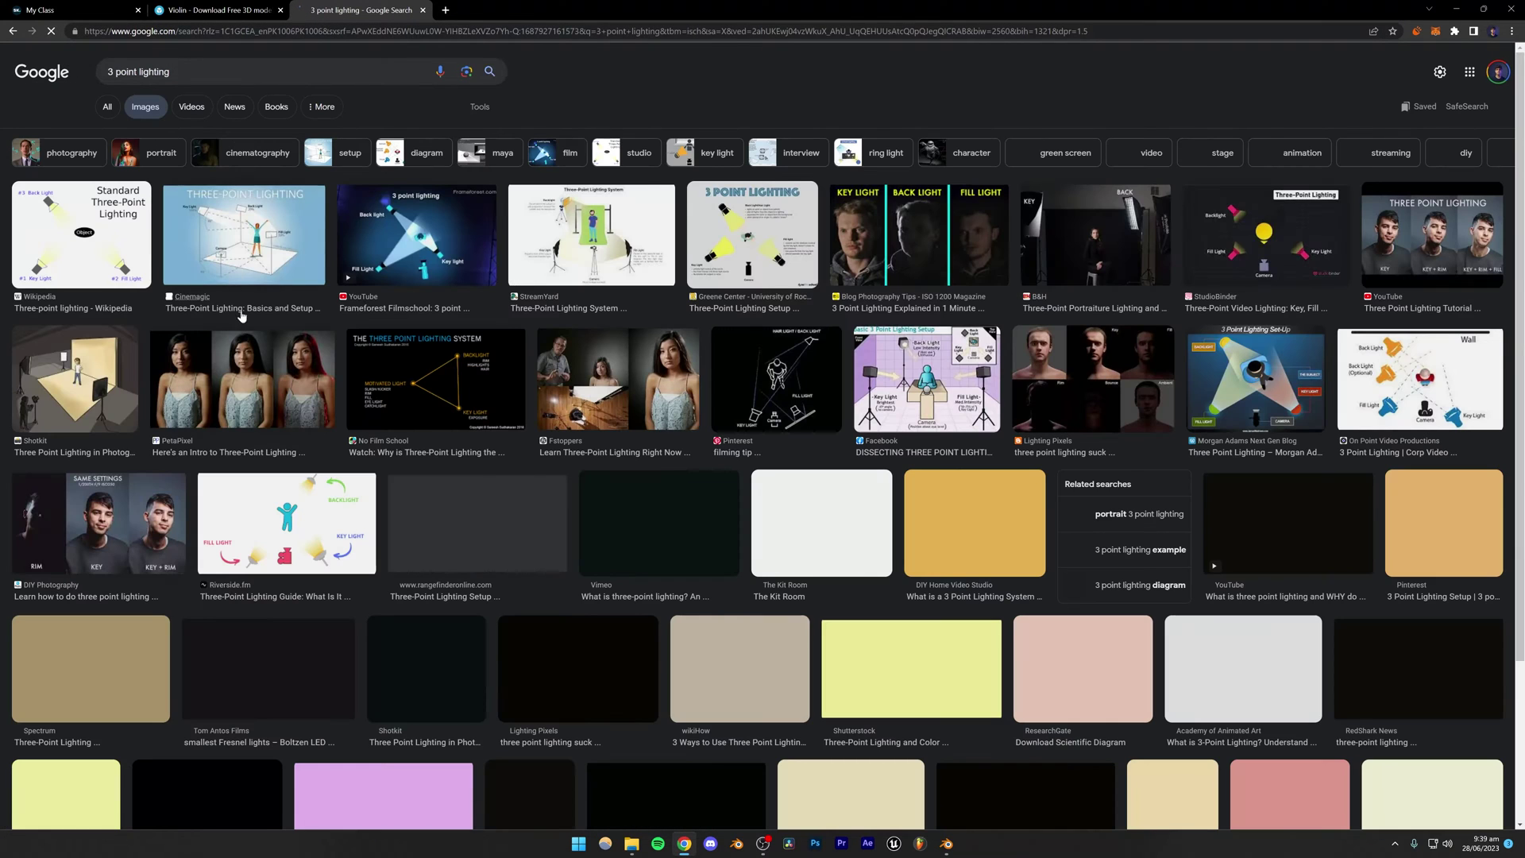
Examine the standard three-point lighting diagram and several portrait examples showing key, fill and back lights.
left_click(104, 232)
scroll(103, 232, "down", 1)
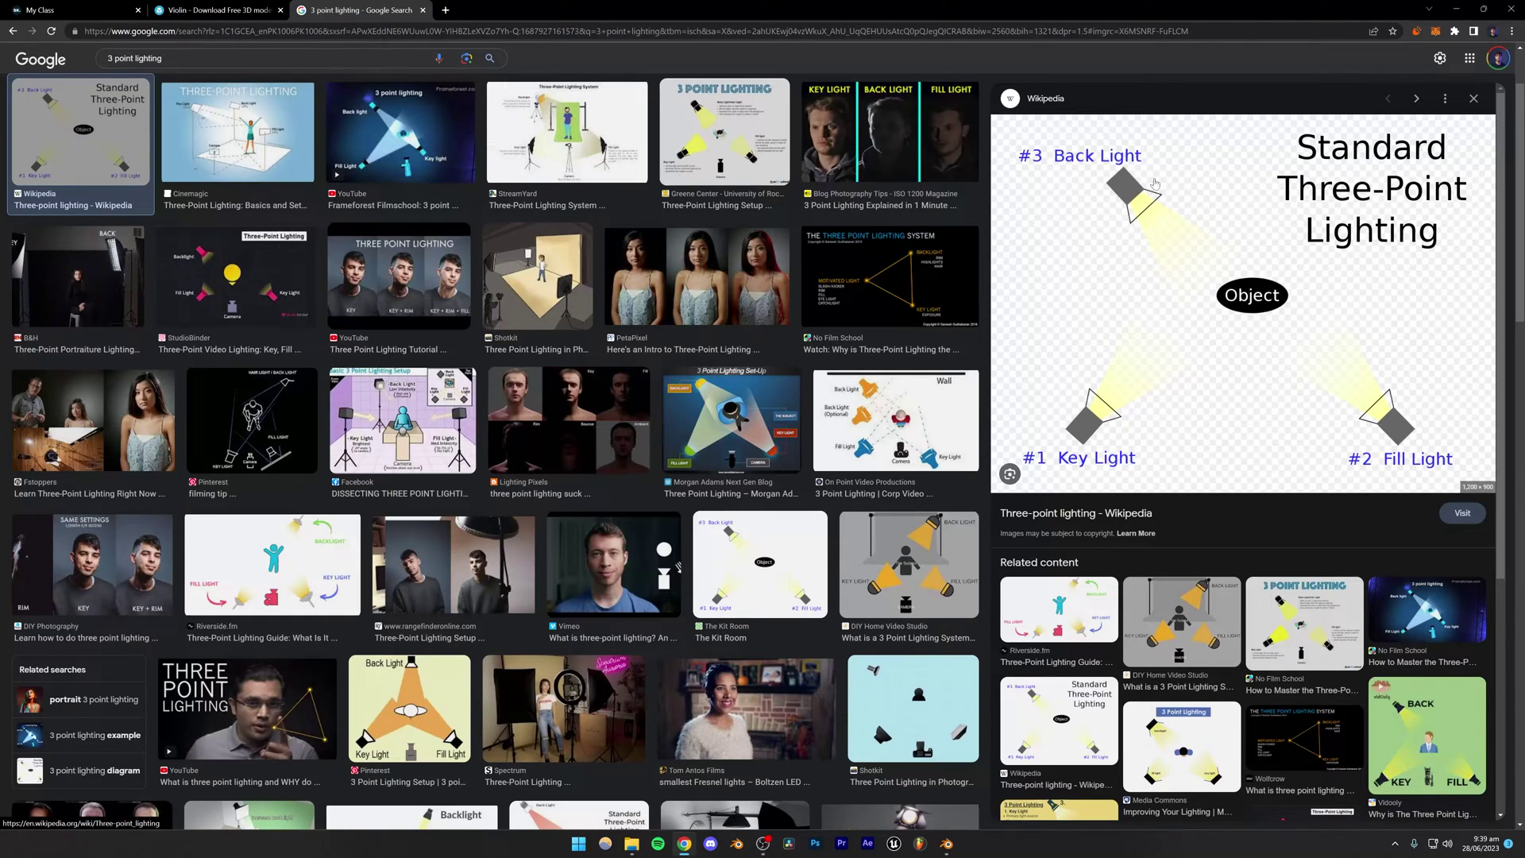
left_click(588, 562)
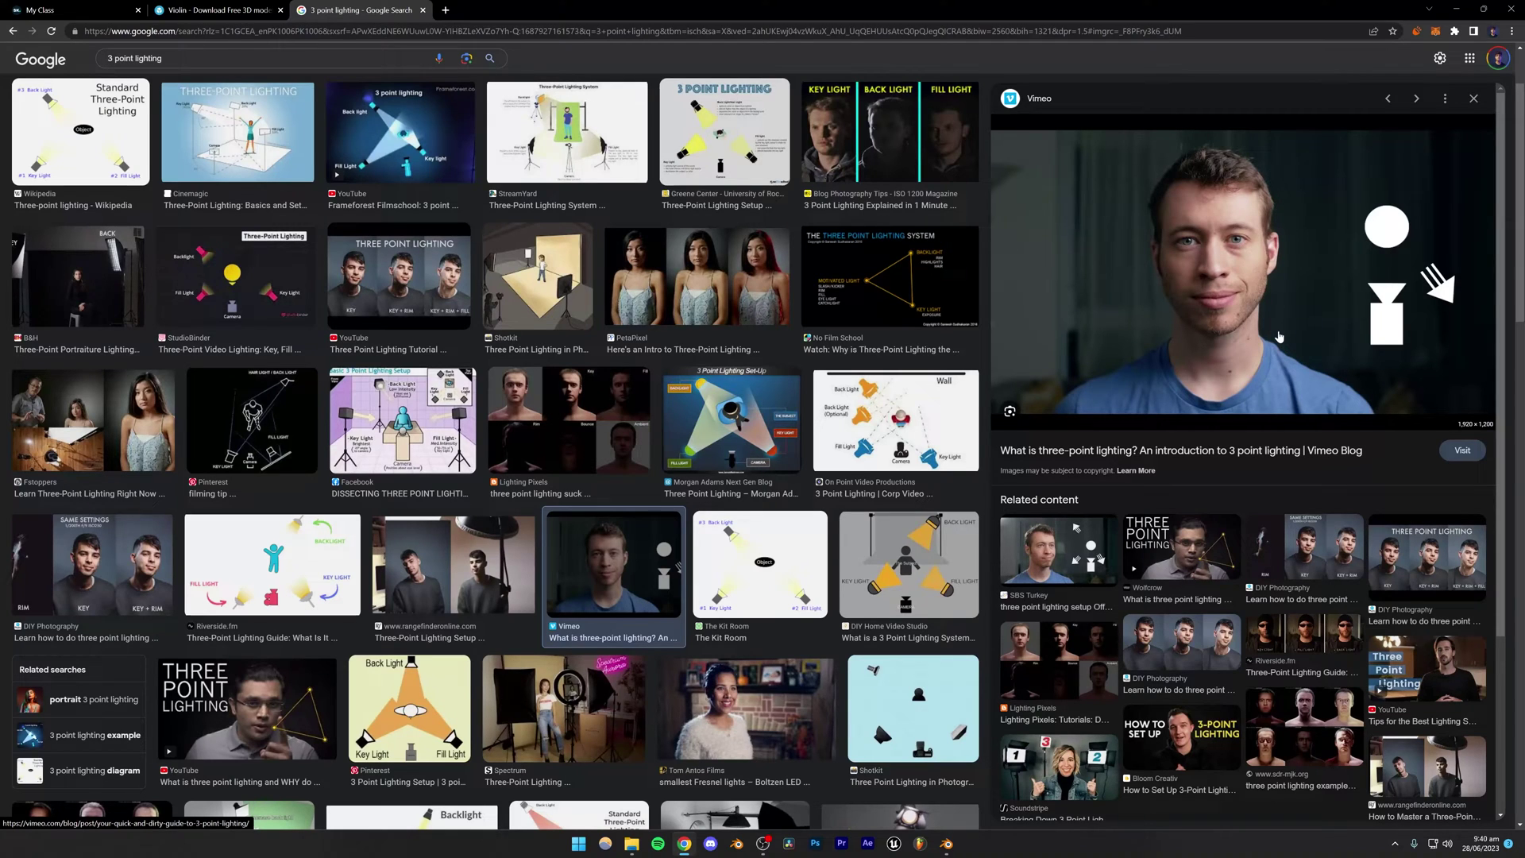
left_click(414, 275)
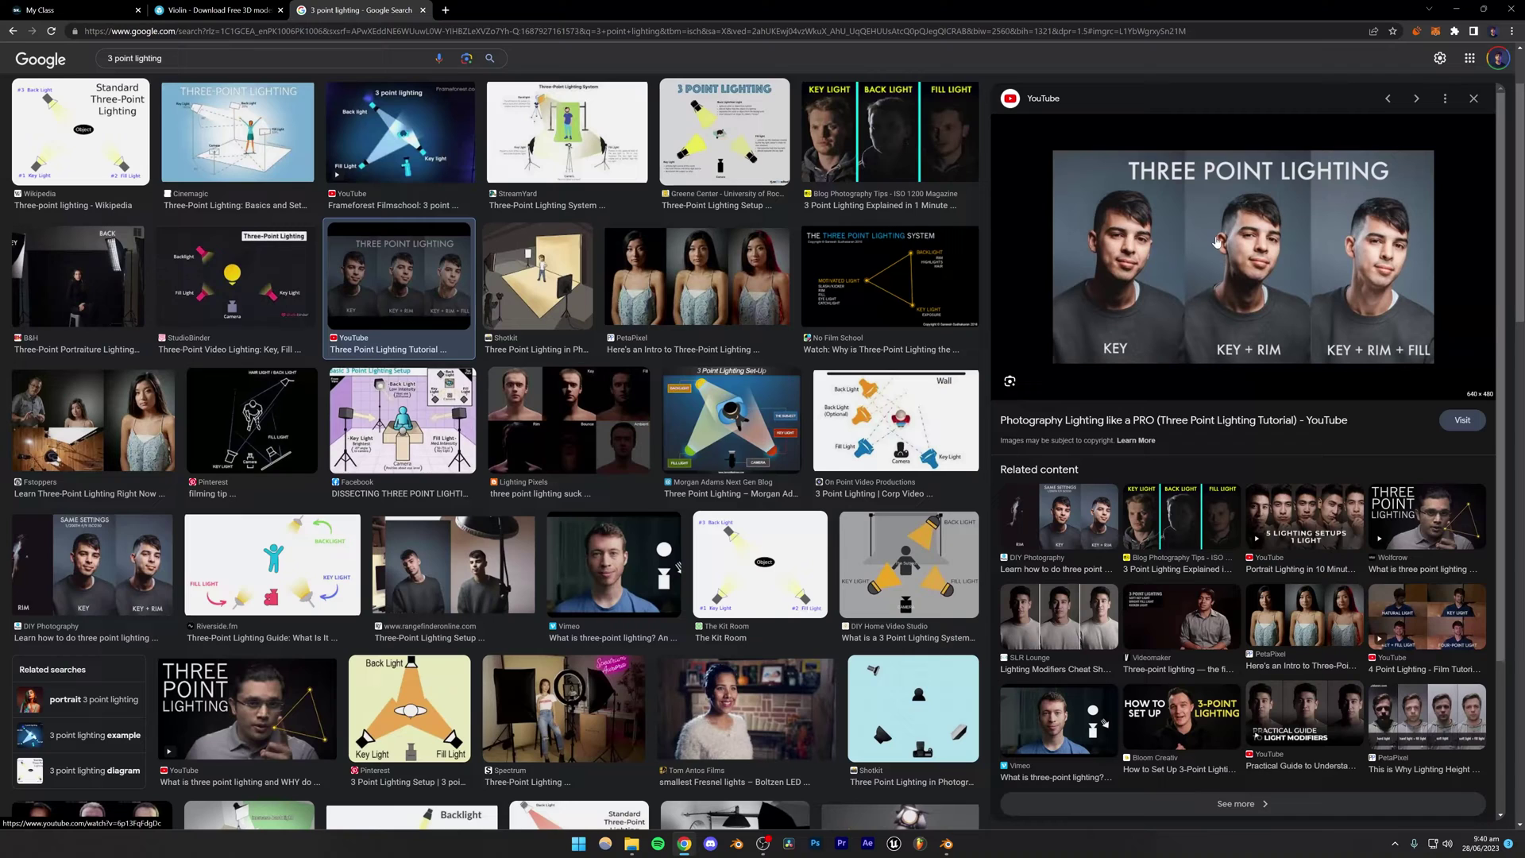
left_click(170, 442)
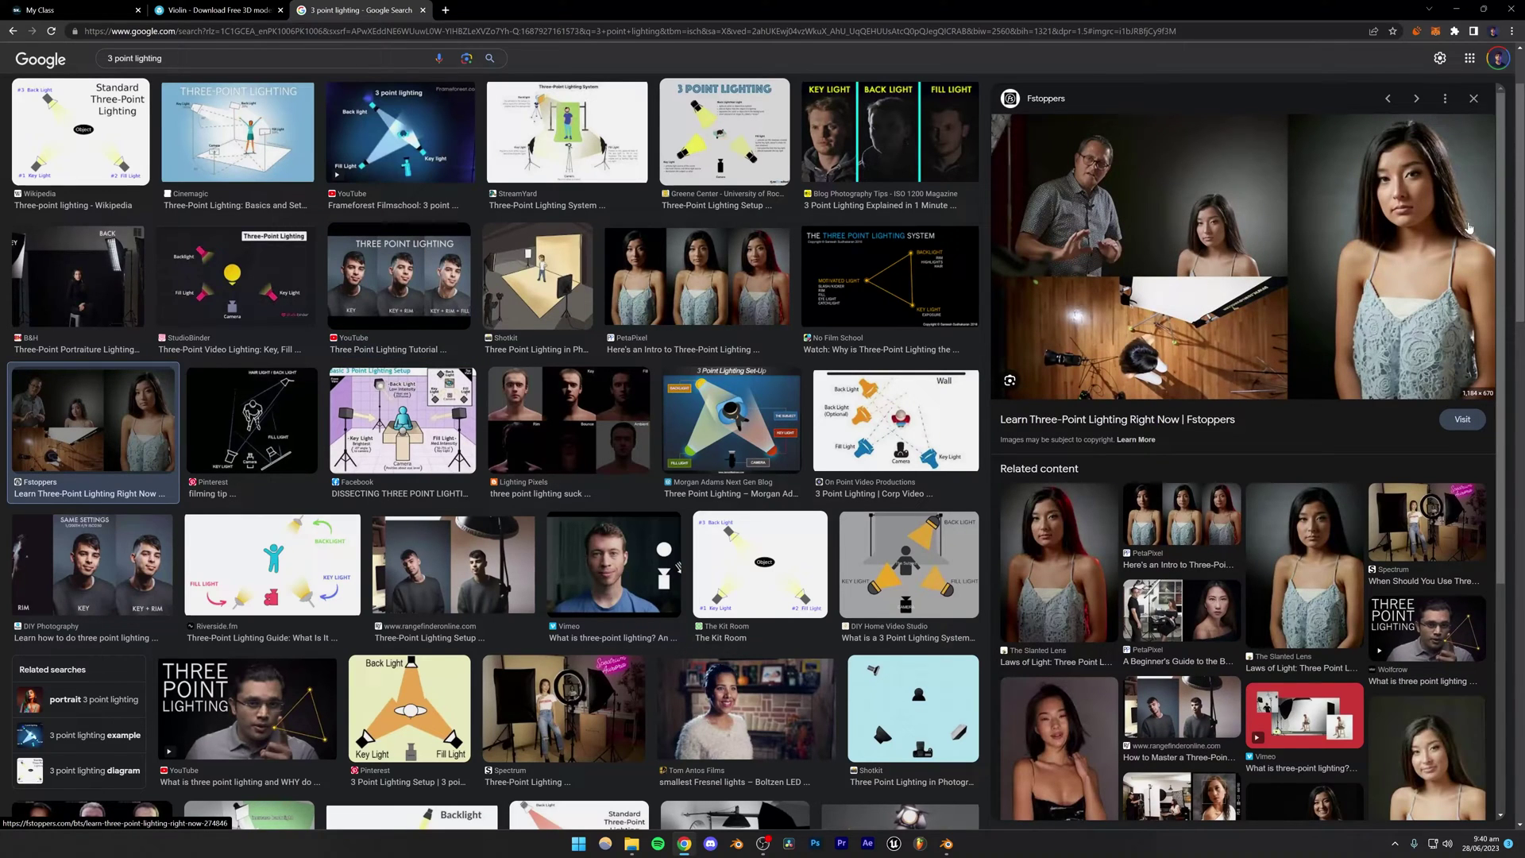
scroll(461, 448, "down", 2)
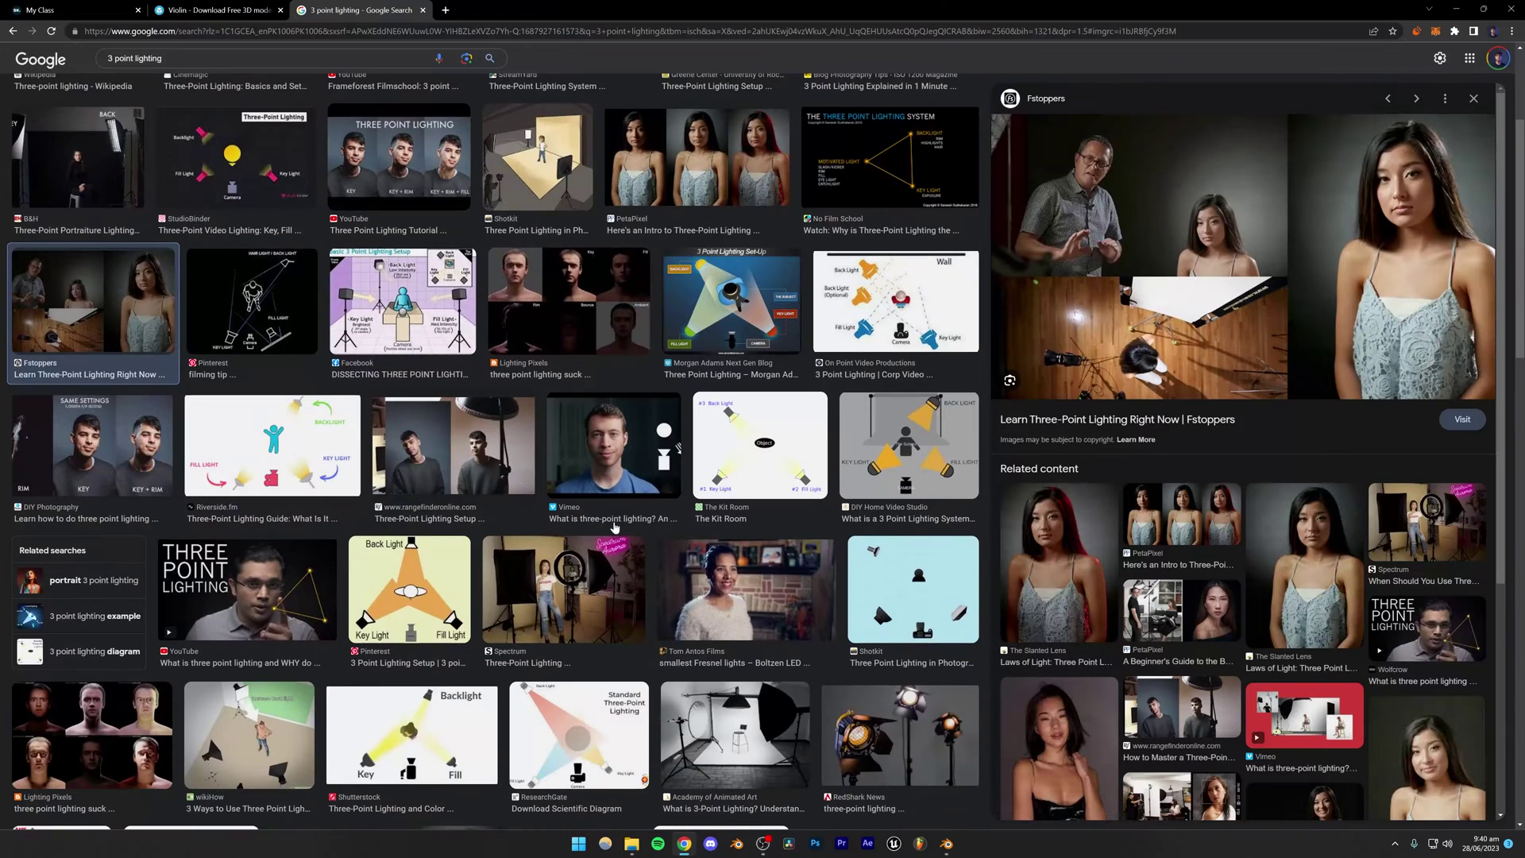
Switch back to Blender, save the file, and rotate the area light about global X until it stands upright.
left_click(746, 591)
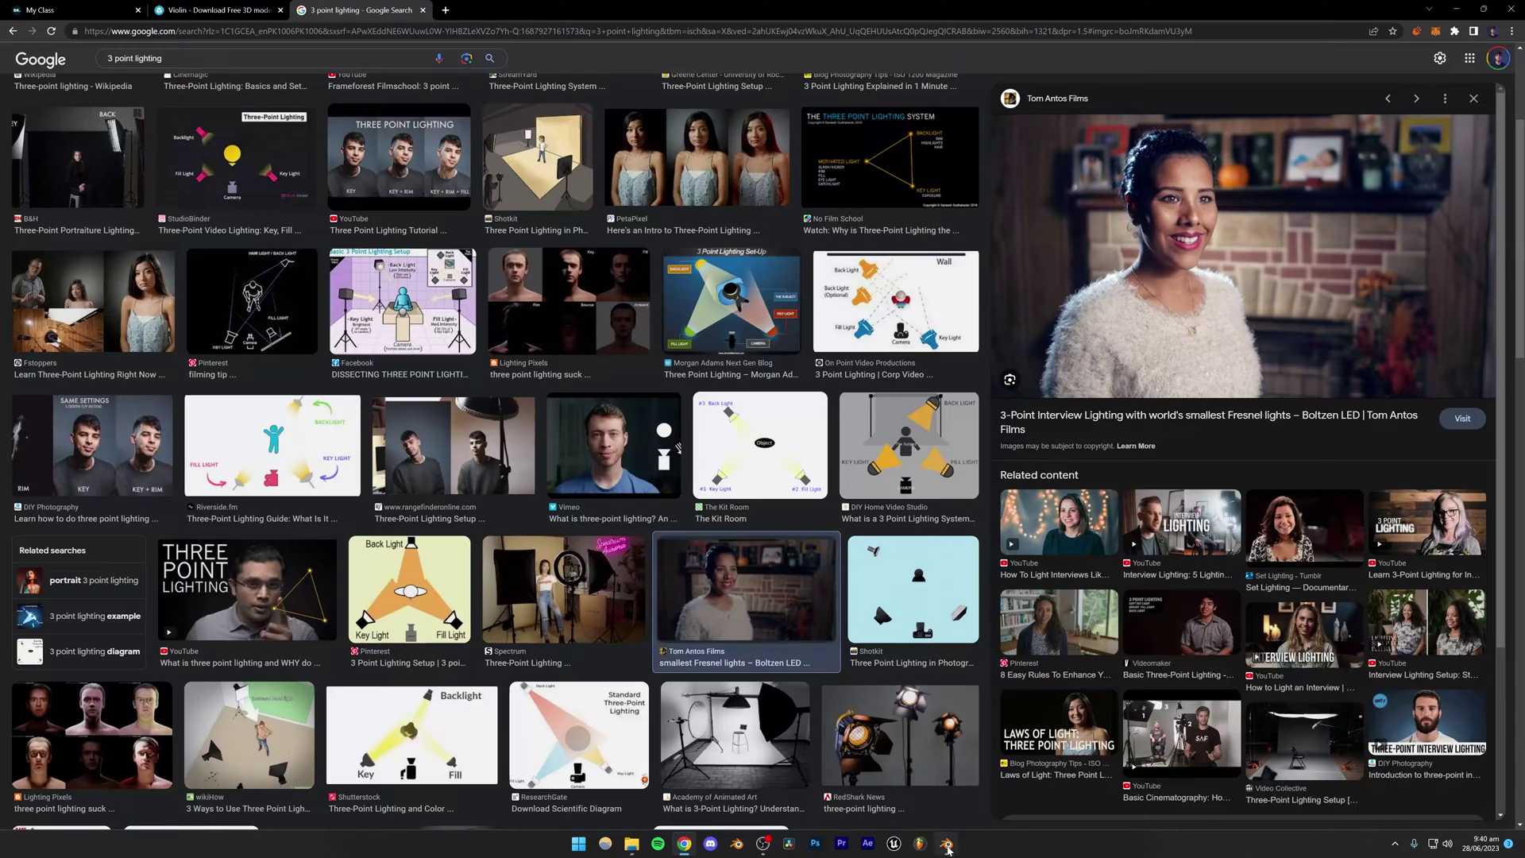
left_click(946, 844)
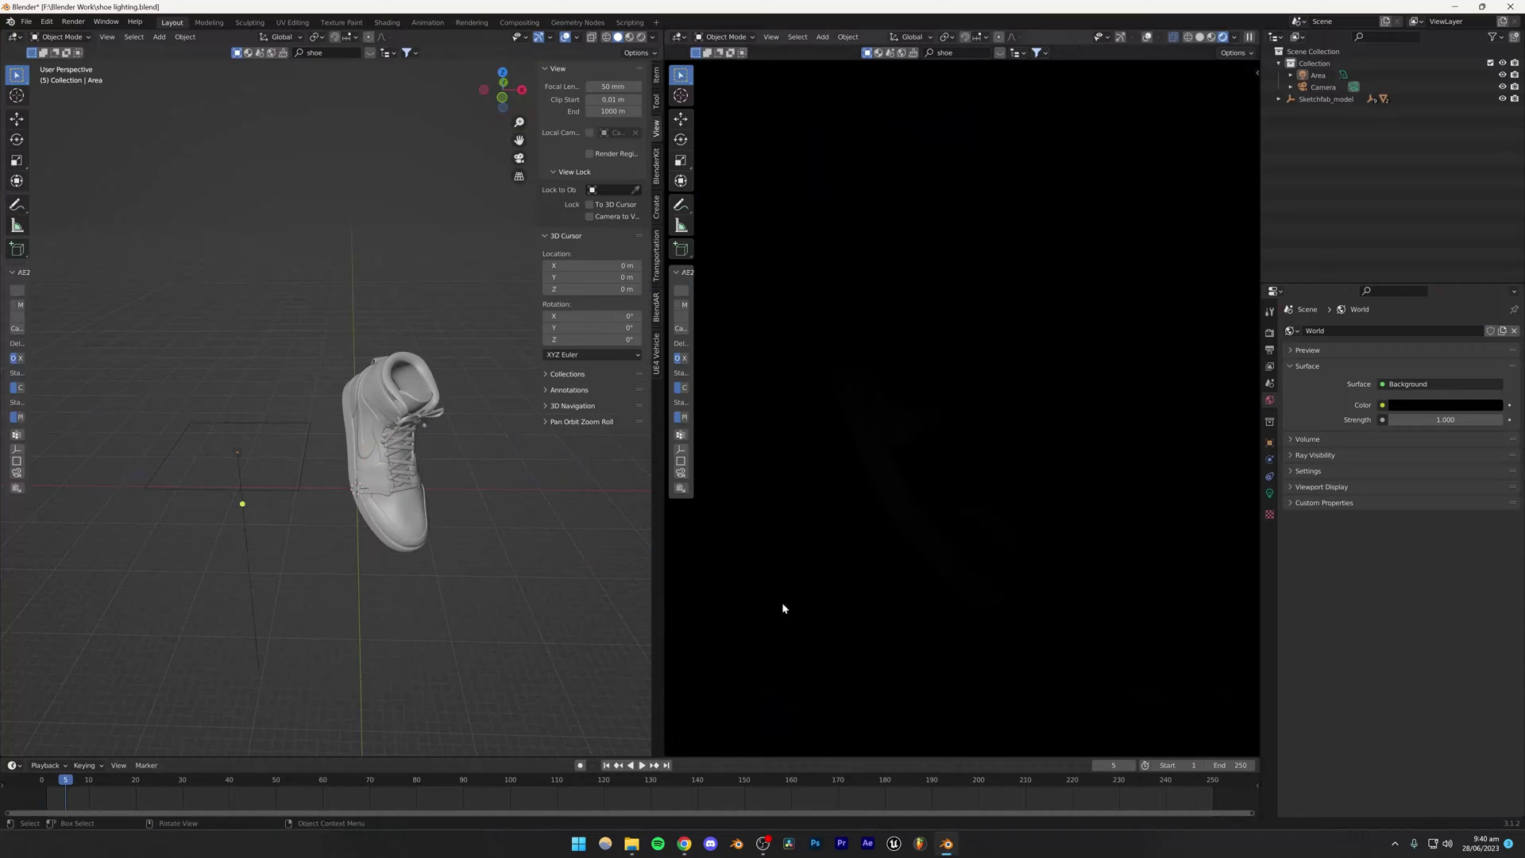
left_click(233, 452)
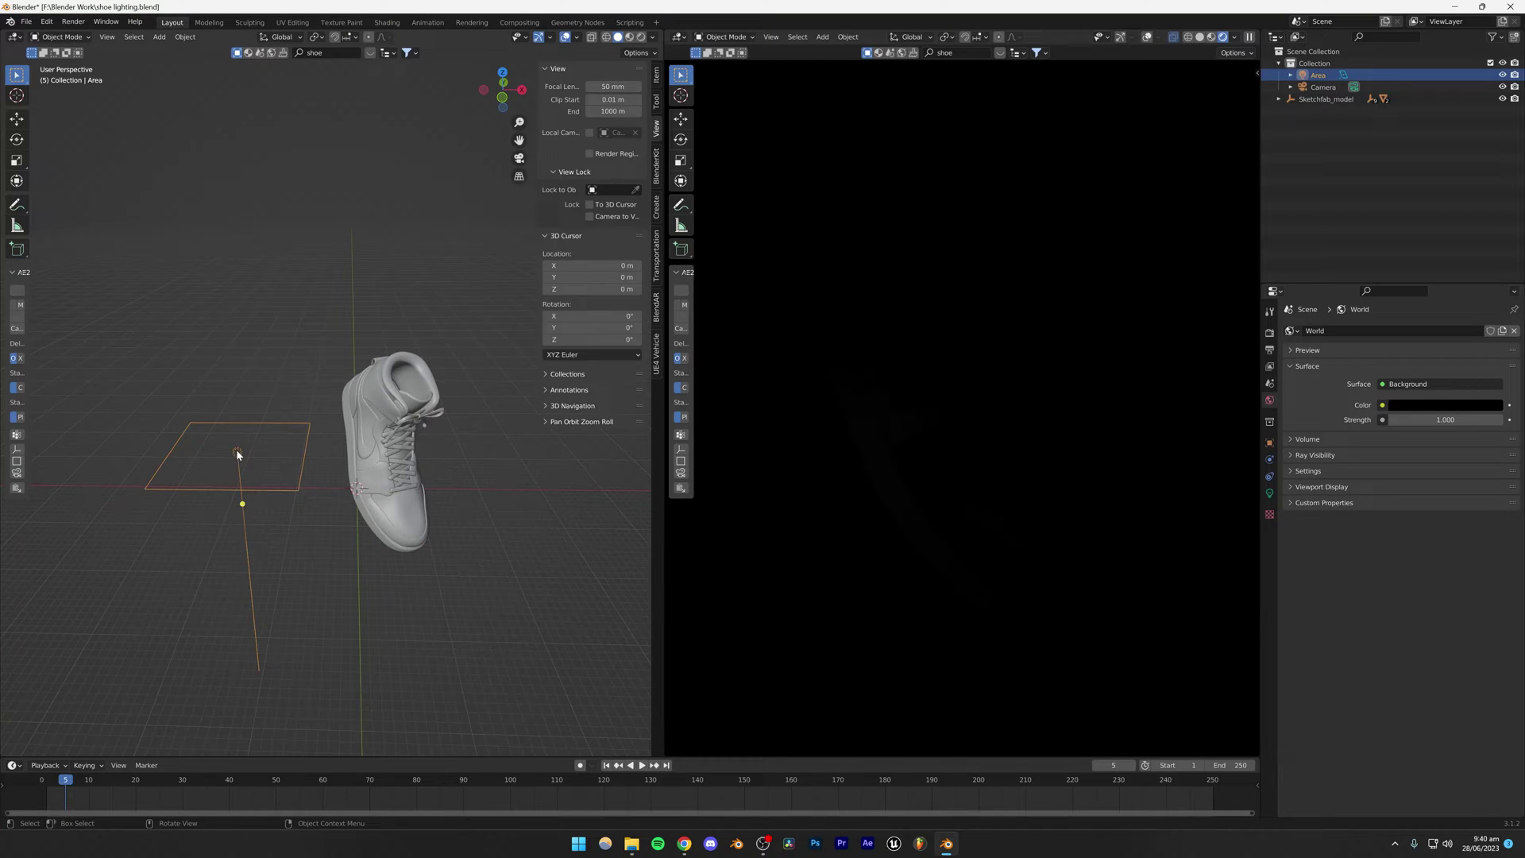
key("ctrl+s")
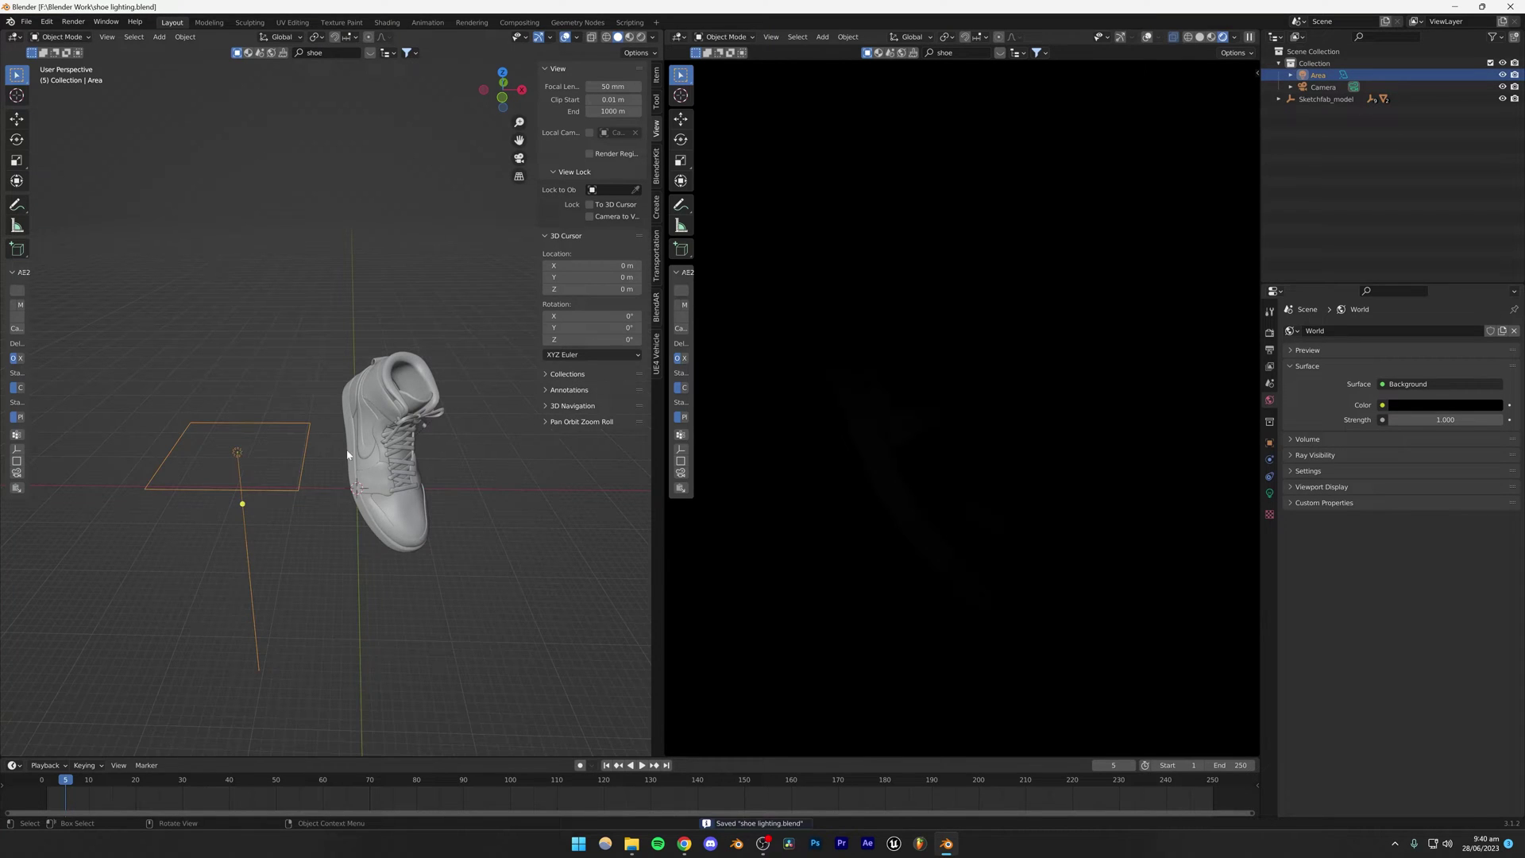
key("r")
key("x")
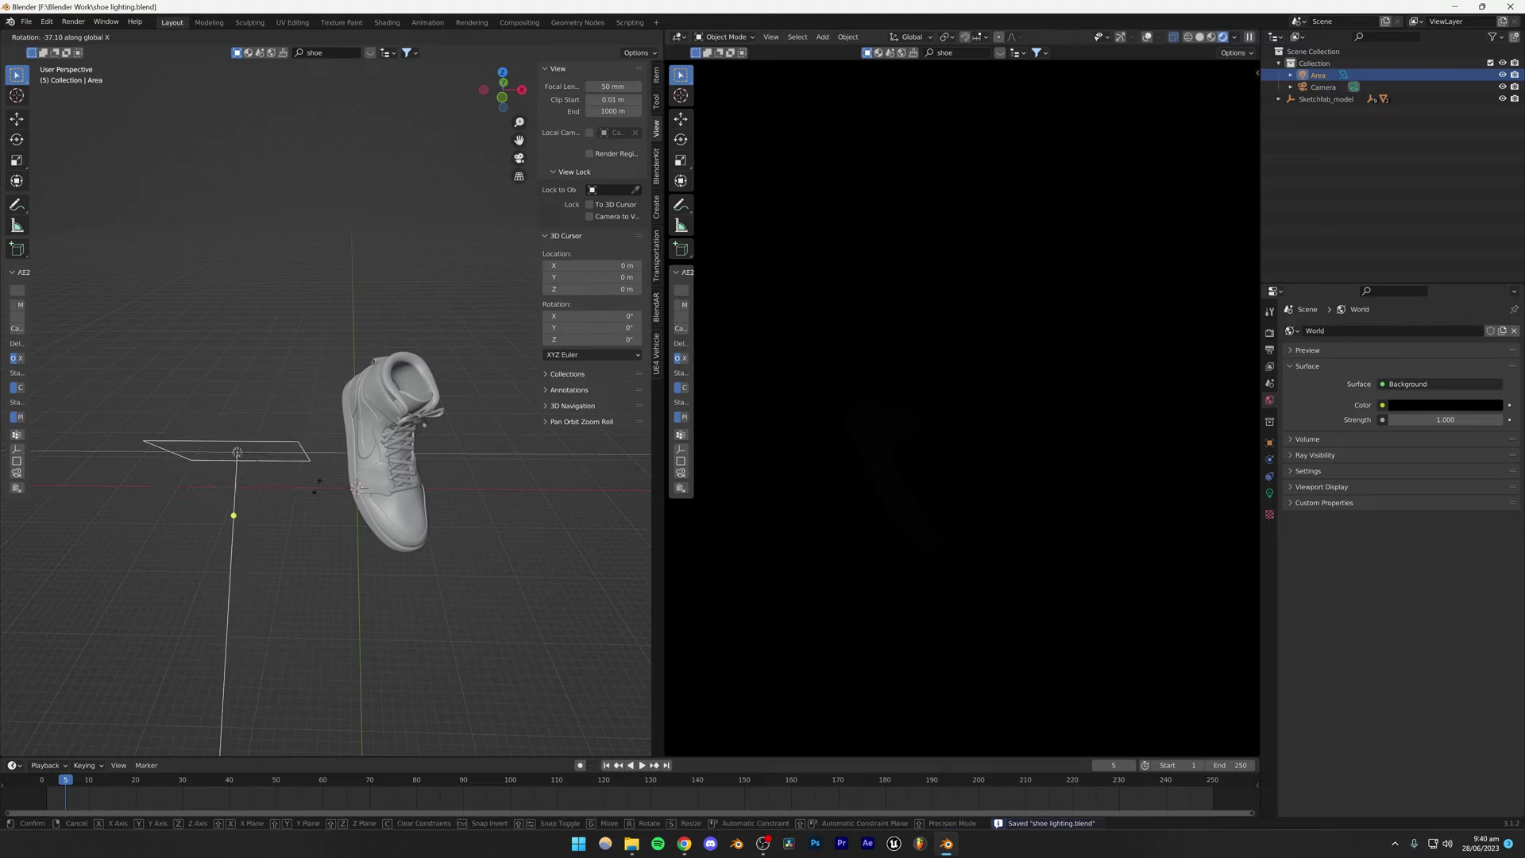
left_click(287, 529)
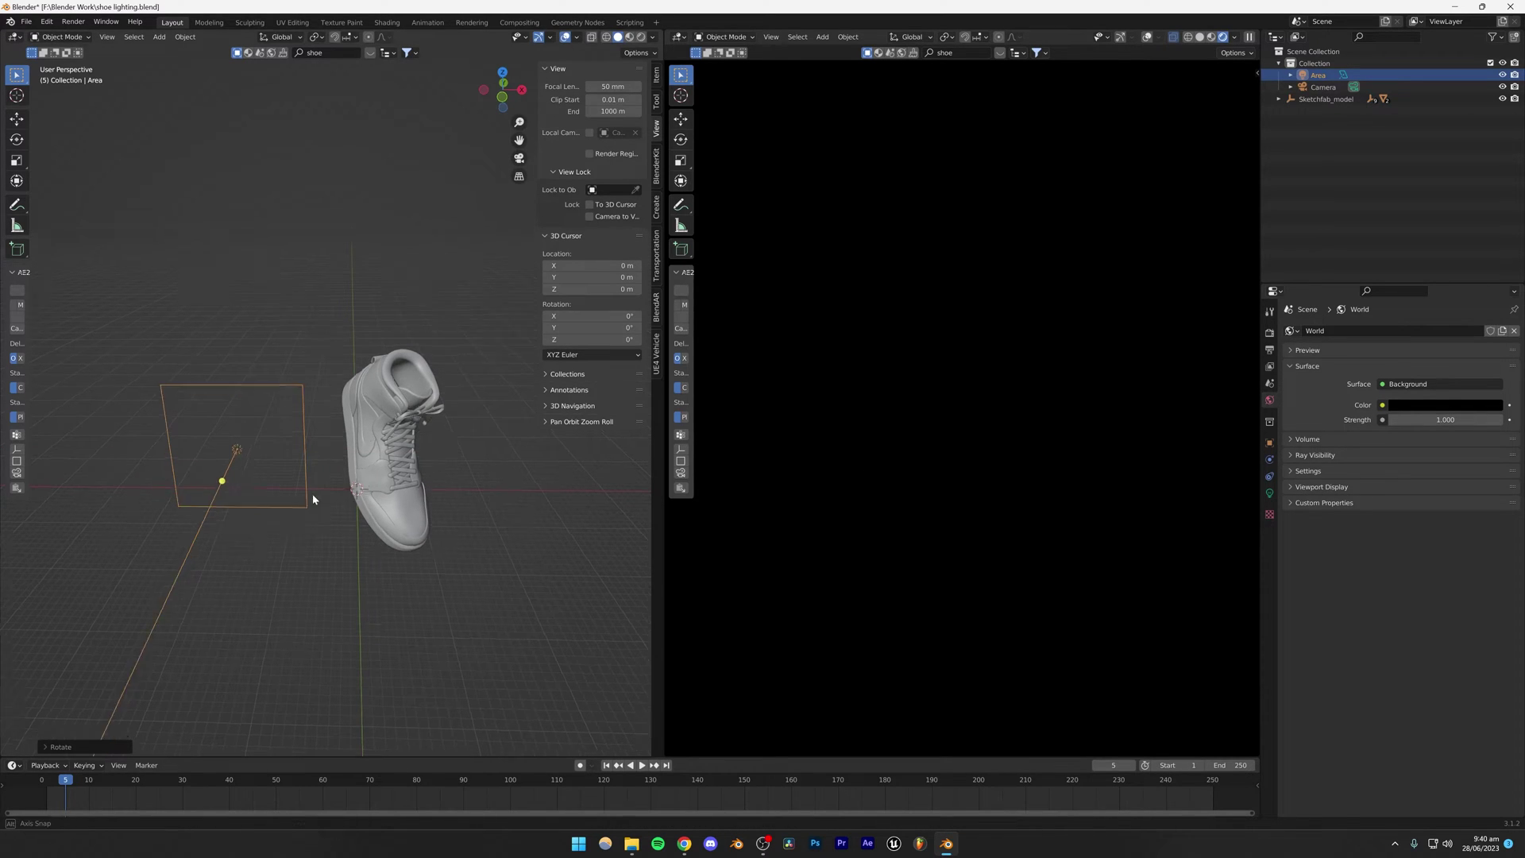
Working from the top view, save the file and move the area light across to the rear of the shoe's lace side.
key("Left")
key("KP_7")
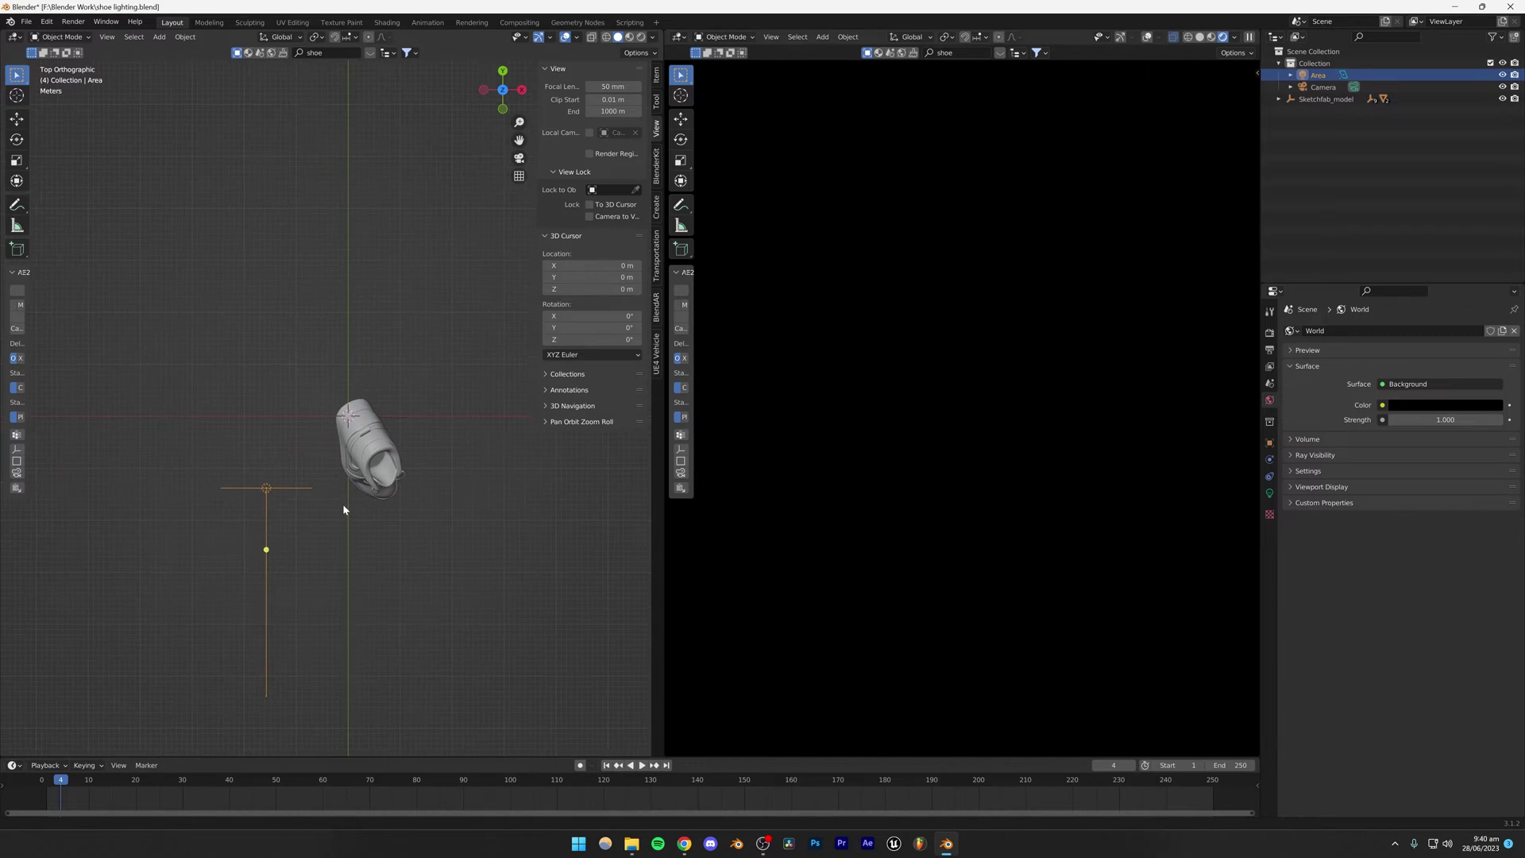
middle_click_drag(343, 506, 314, 511, "shift")
key("ctrl+s")
key("g")
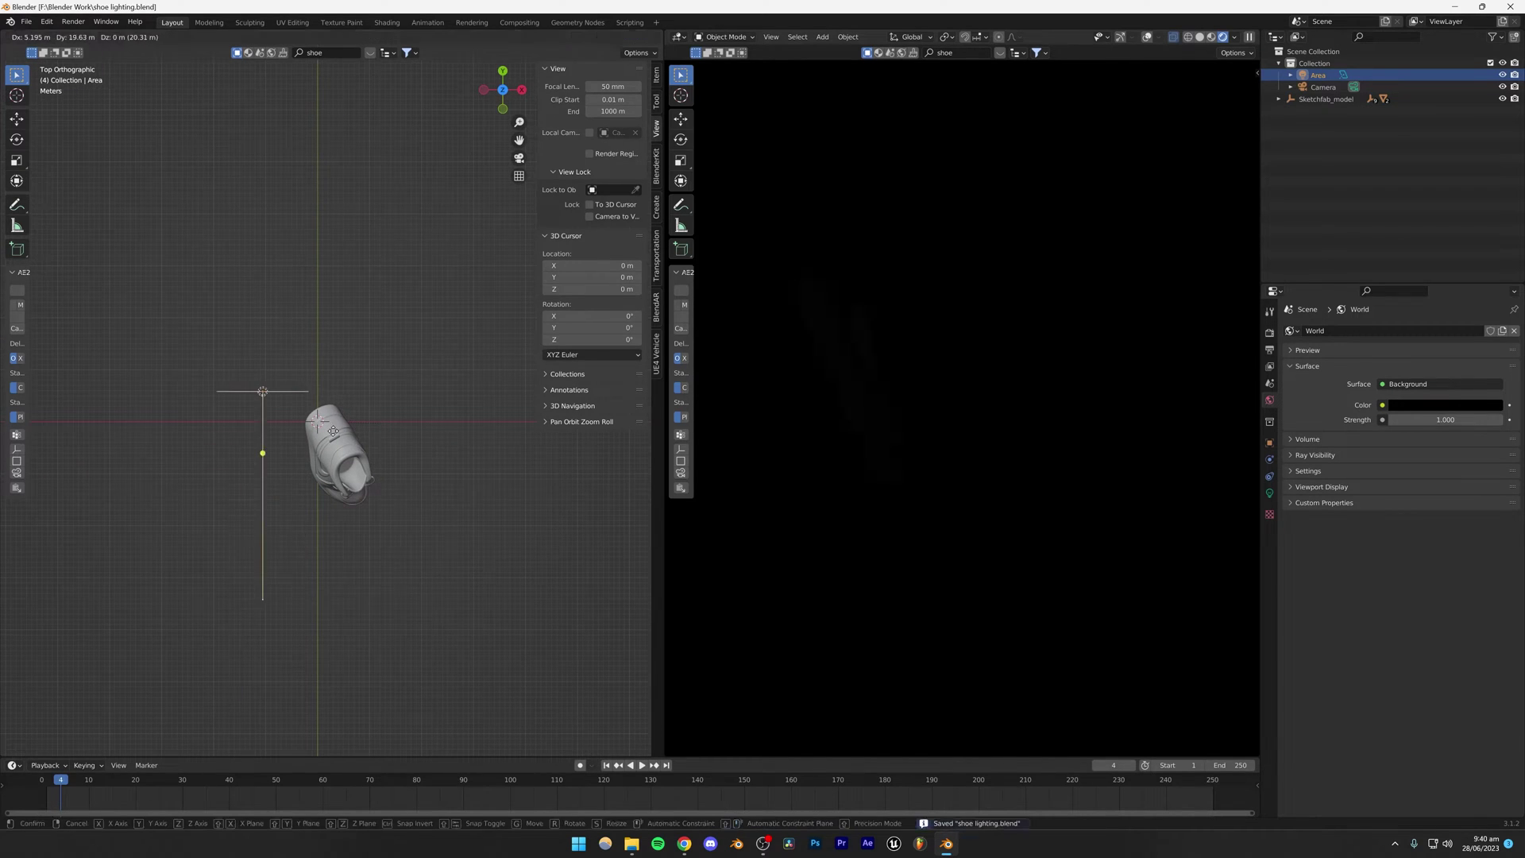
left_click(475, 421)
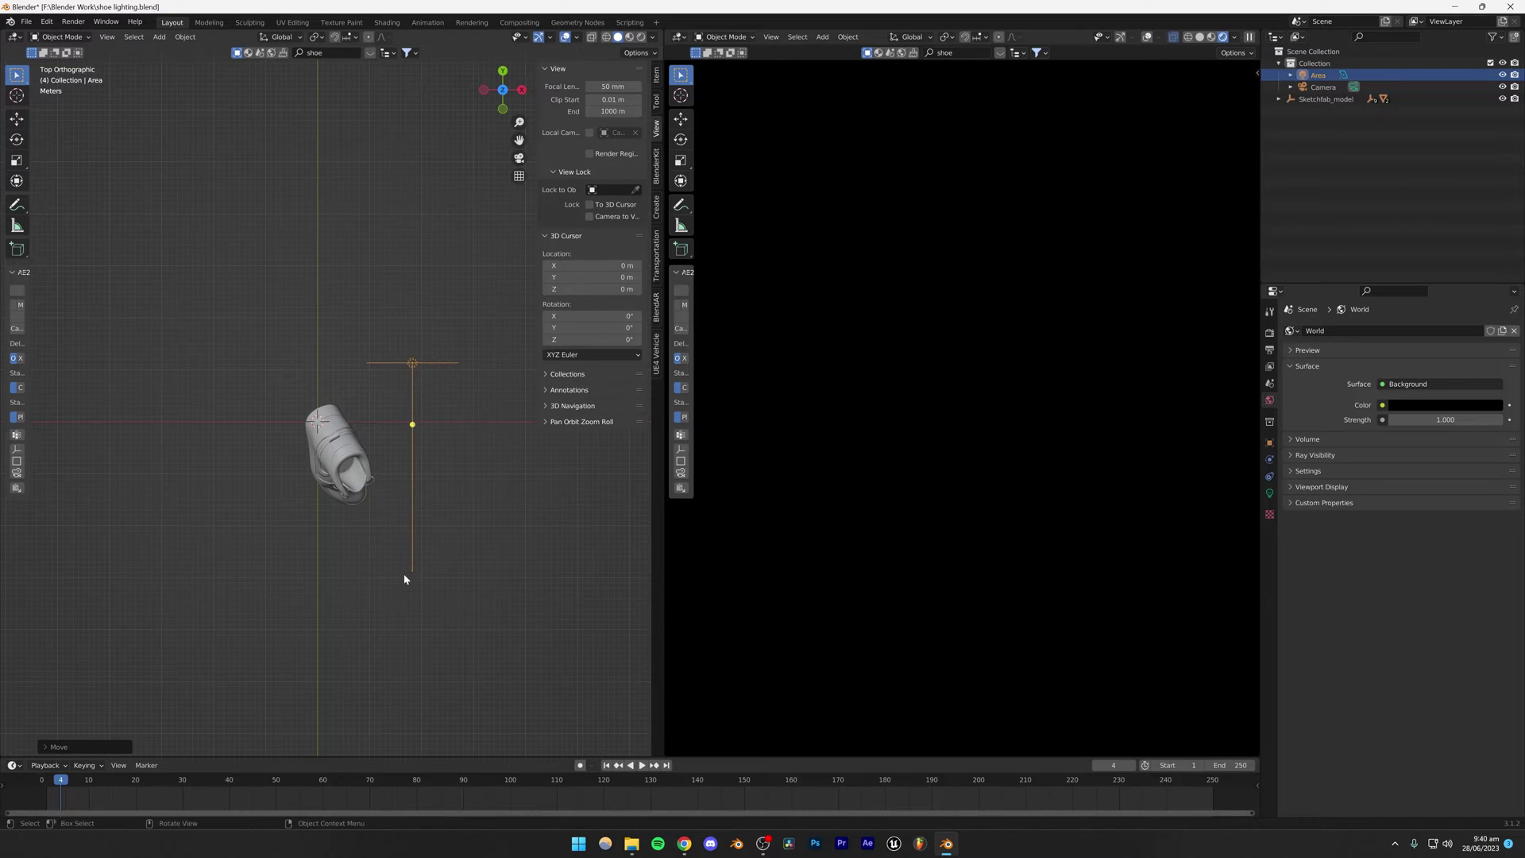
Rotate and reposition the area light in the top view so it shines sideways across the shoe from the lace side.
scroll(404, 579, "down", 2)
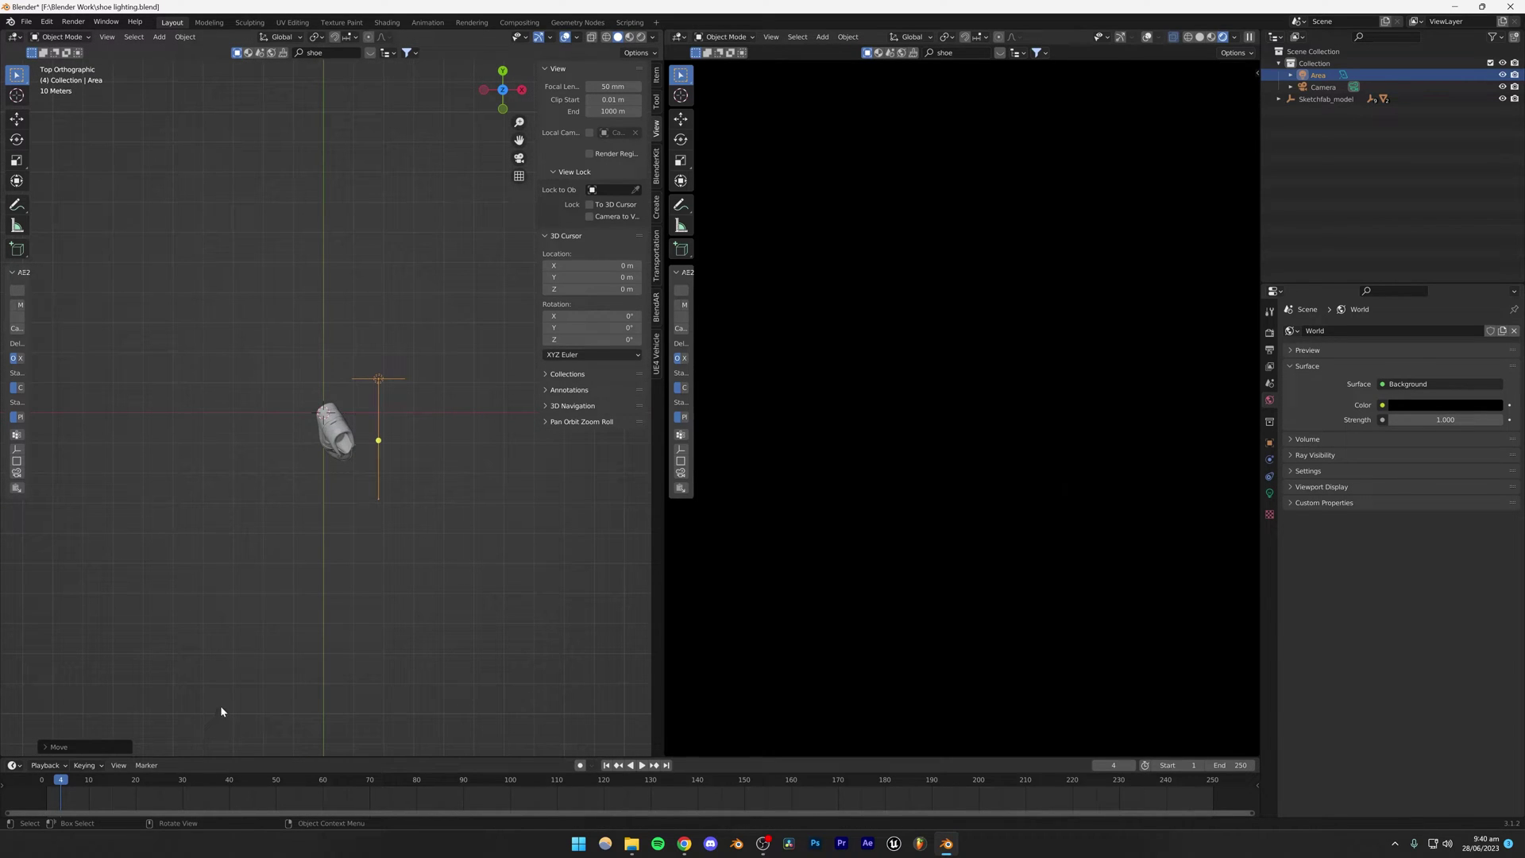
key("r")
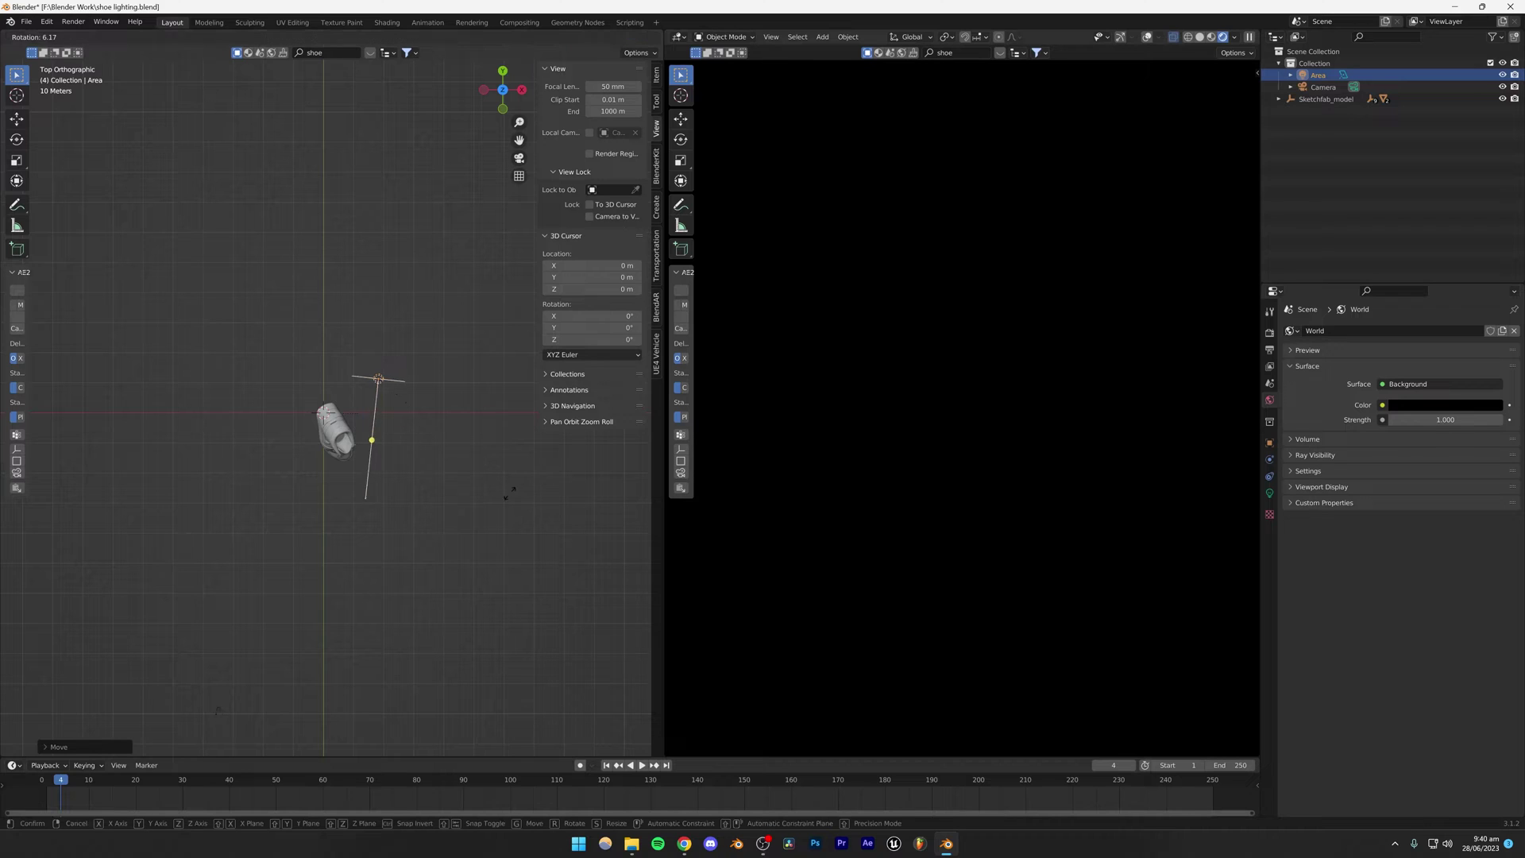
left_click(294, 482)
key("g")
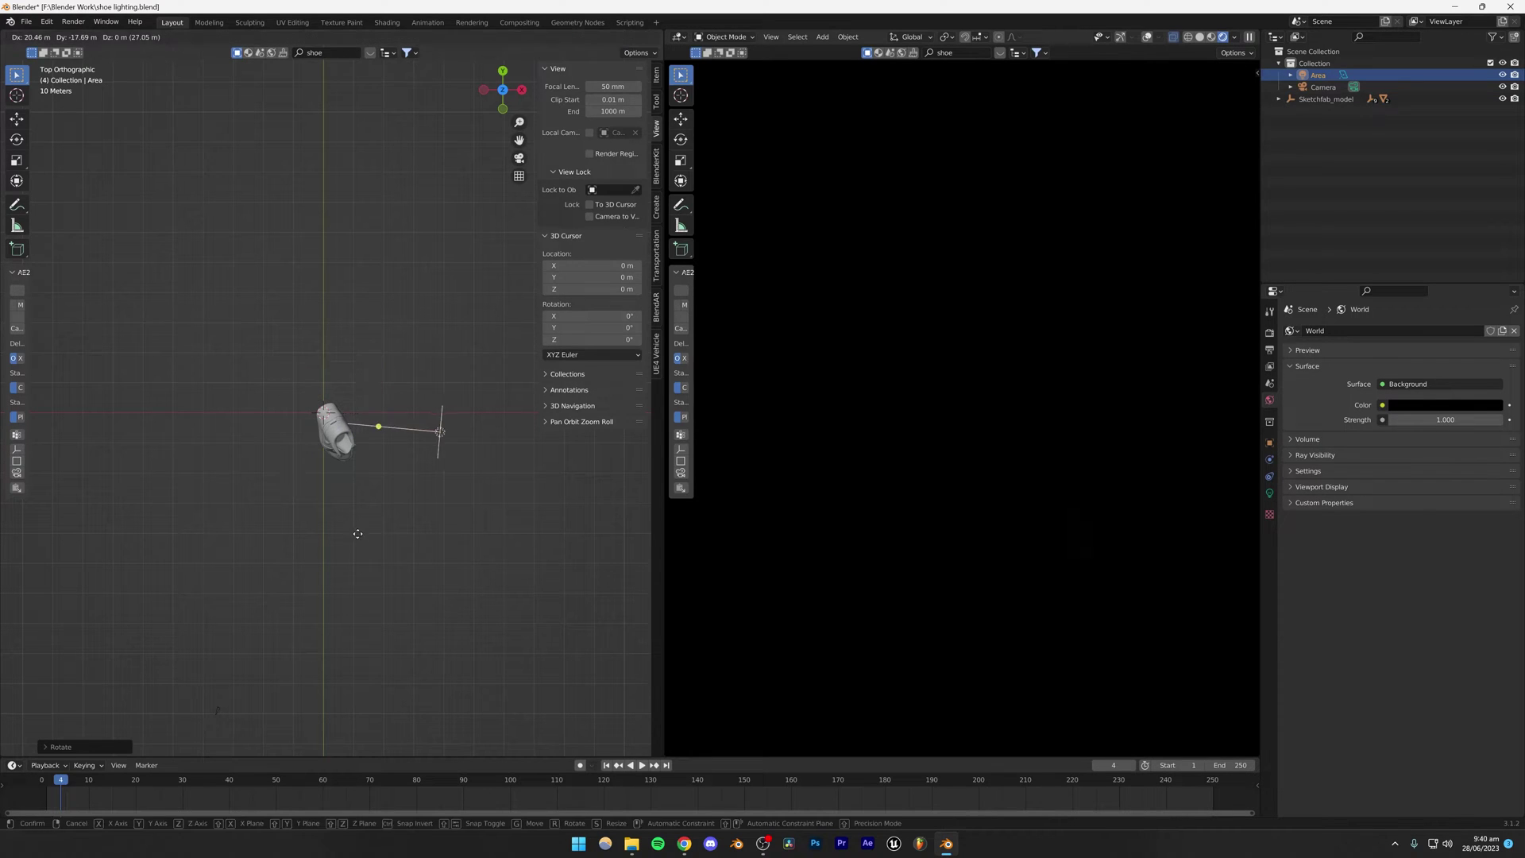
left_click(356, 555)
key("r")
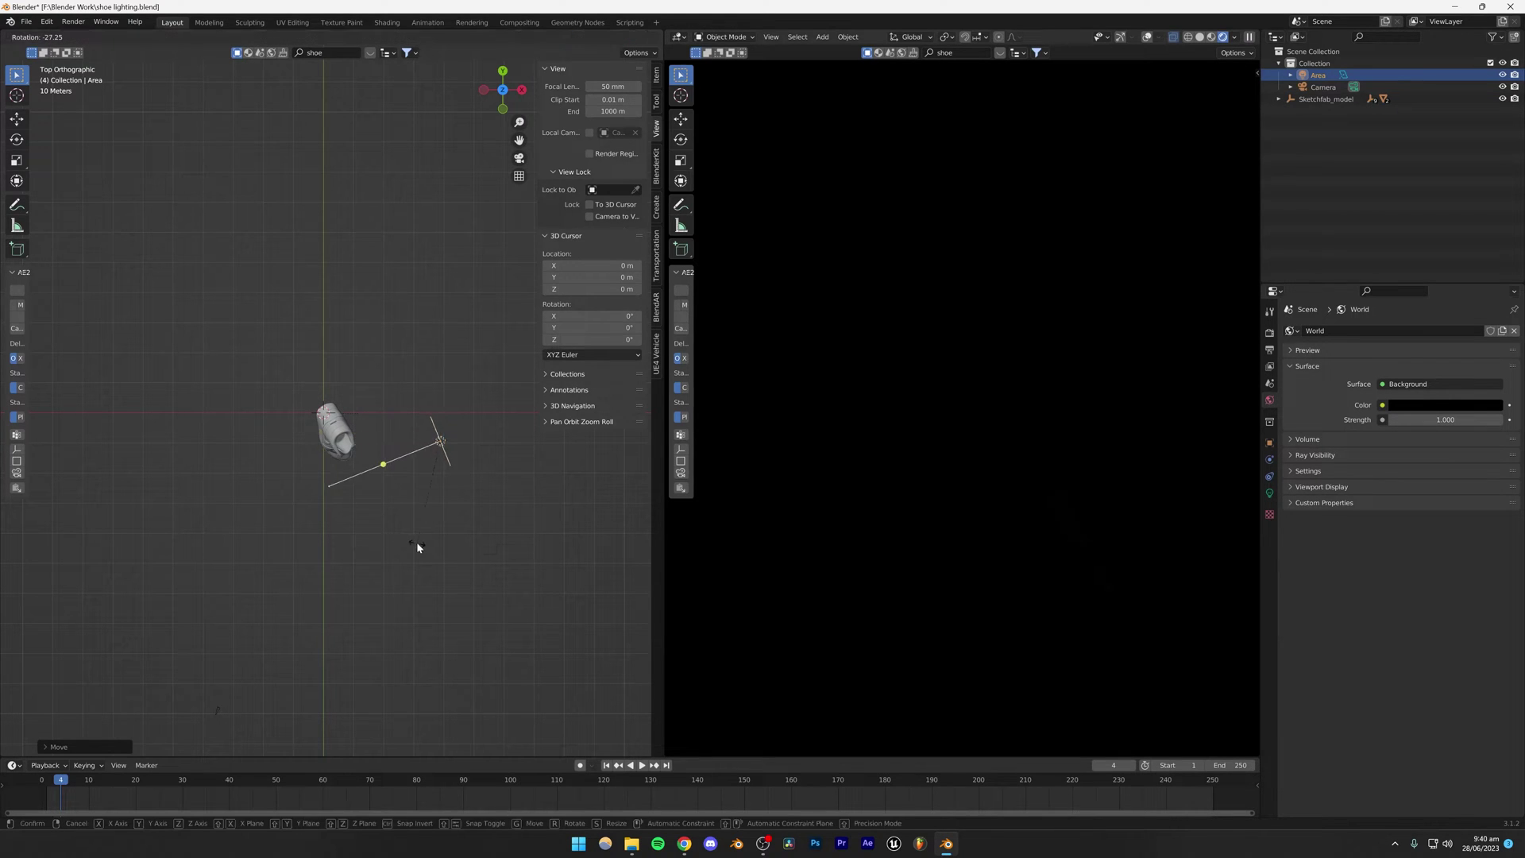
left_click(417, 542)
key("r")
left_click(386, 503)
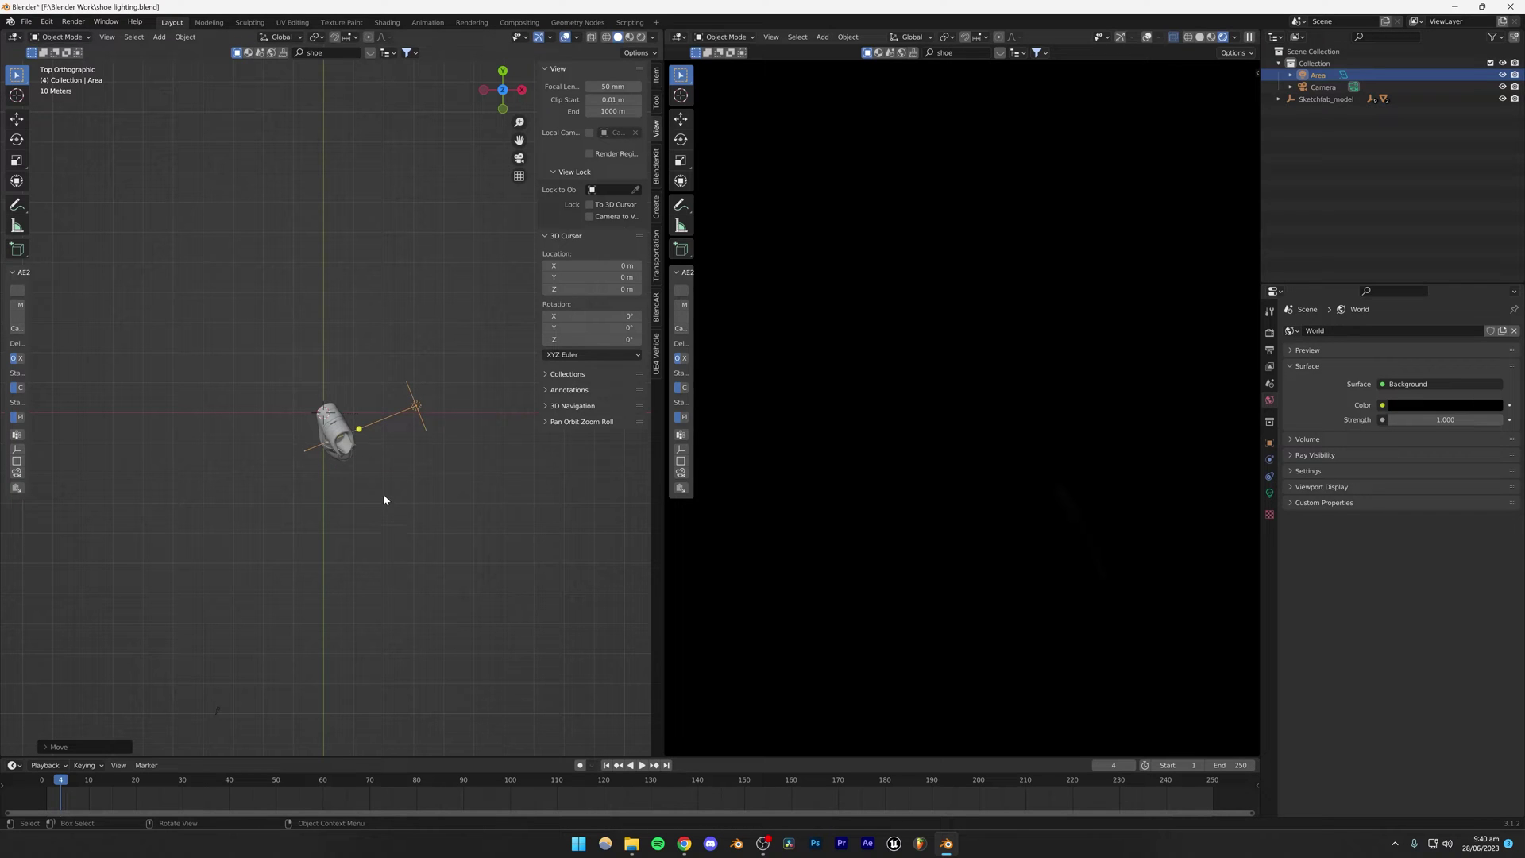
left_click(399, 490)
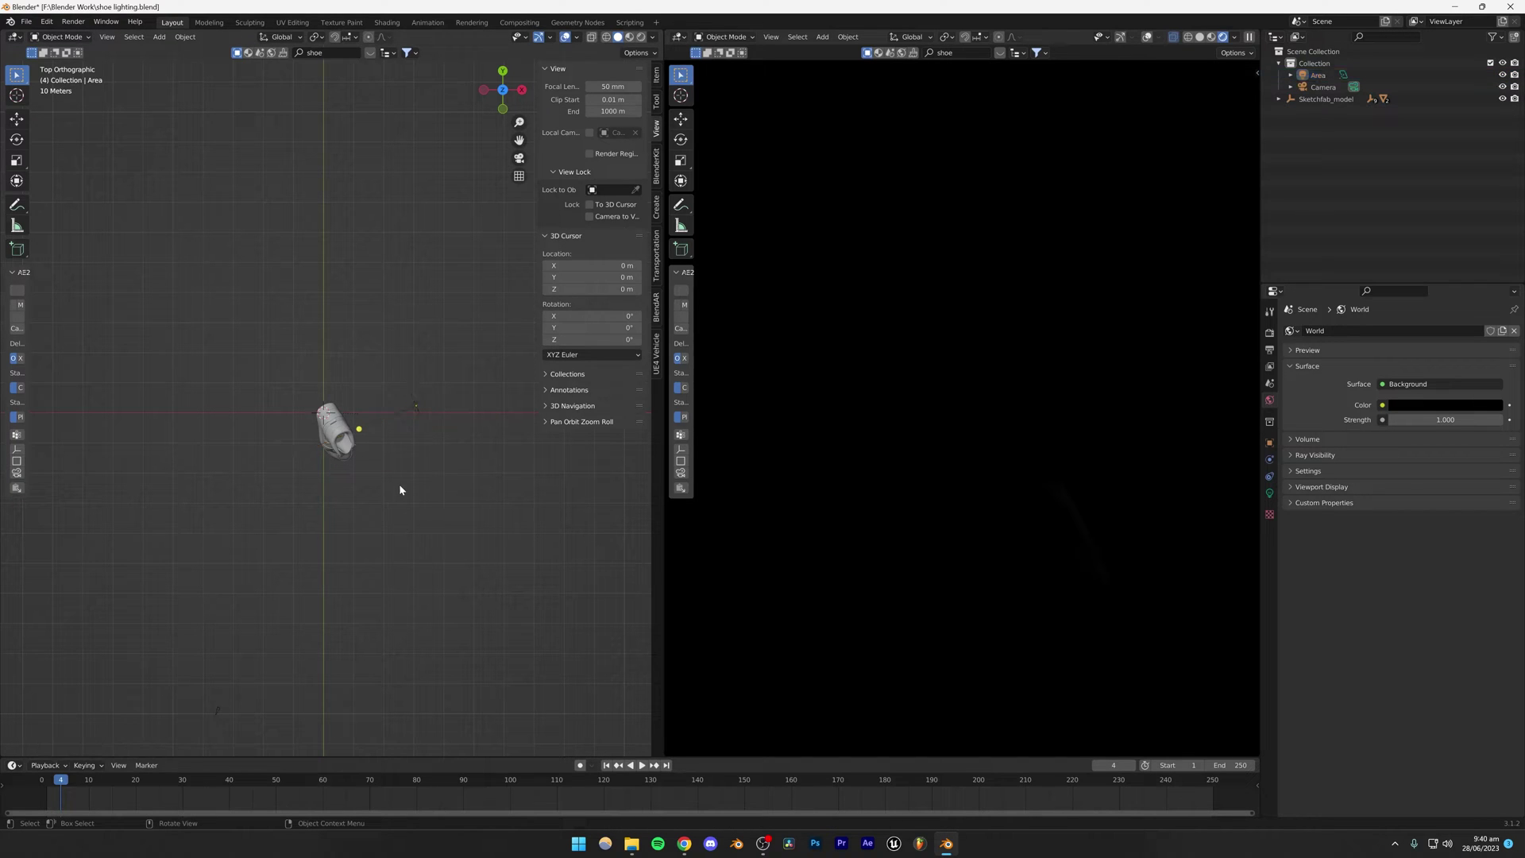
Save the file, try the area light at 1000 W, and raise its power to 2000 W.
middle_click_drag(456, 517, 473, 415)
scroll(469, 409, "up", 6)
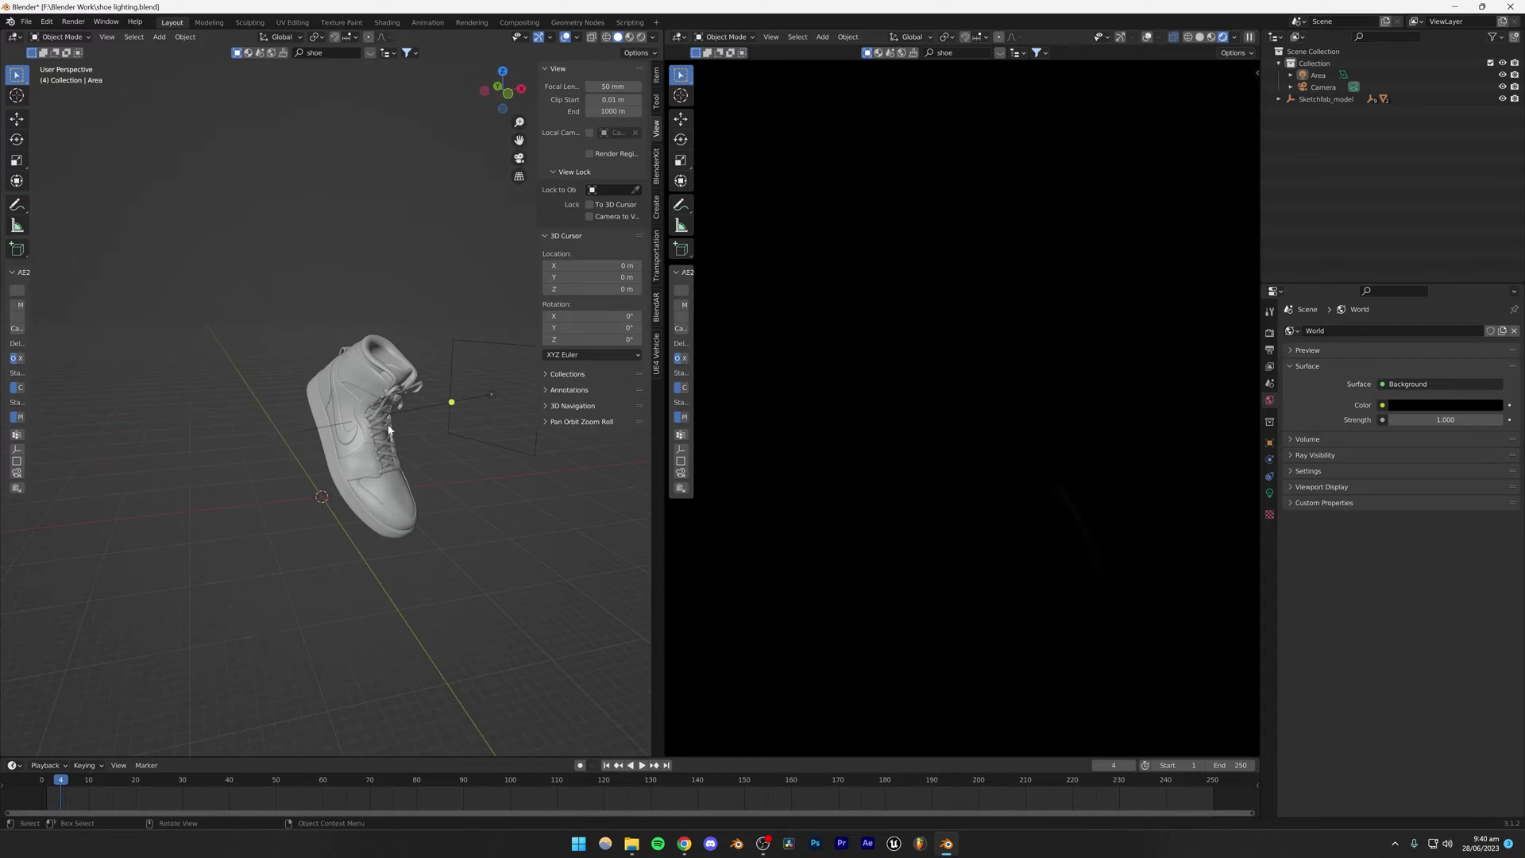
key("ctrl+s")
left_click(498, 396)
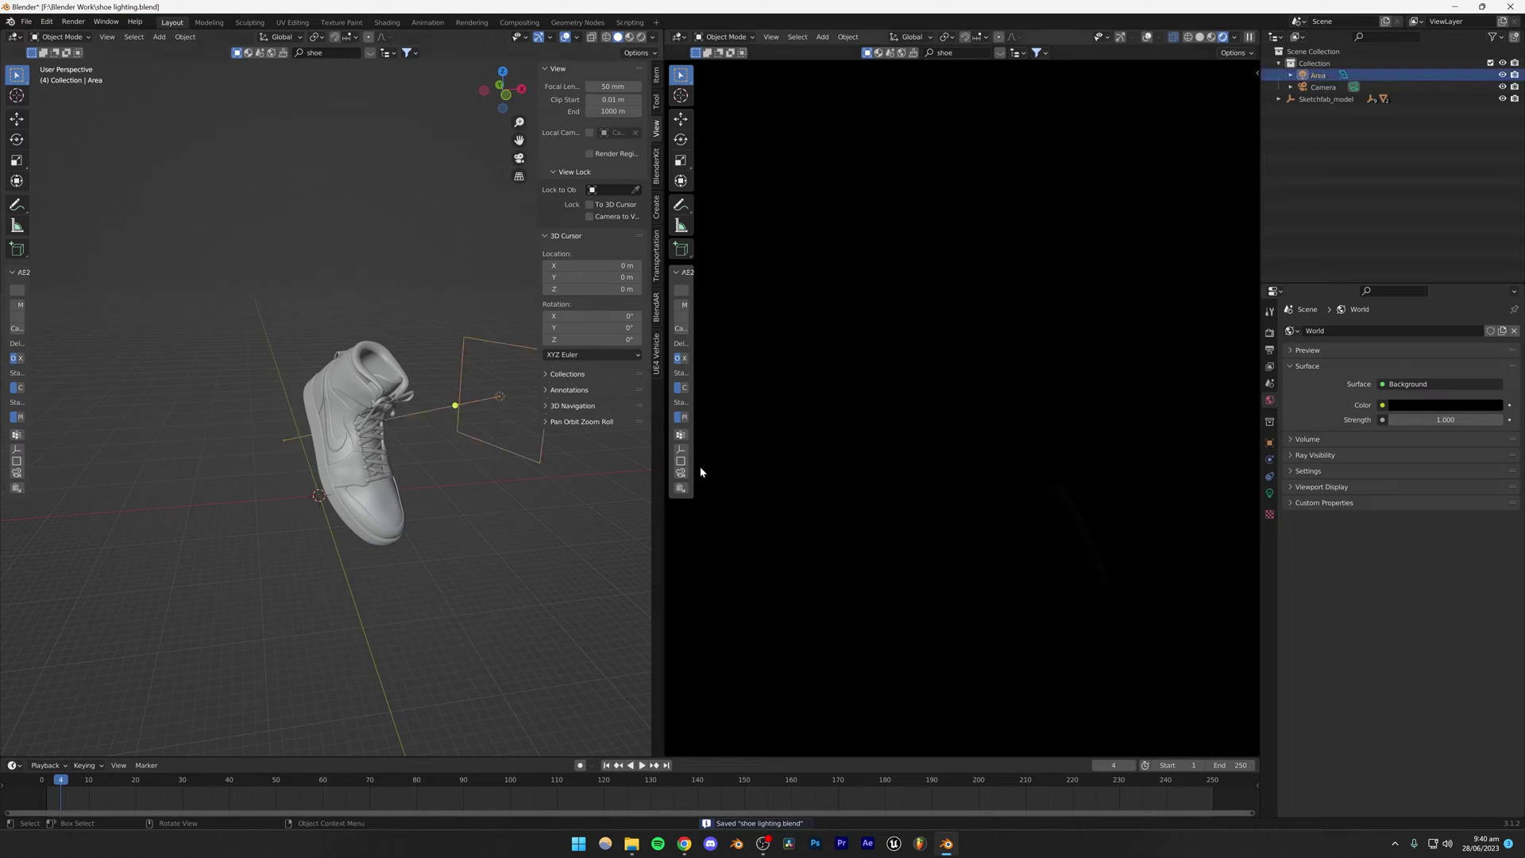
left_click(1269, 493)
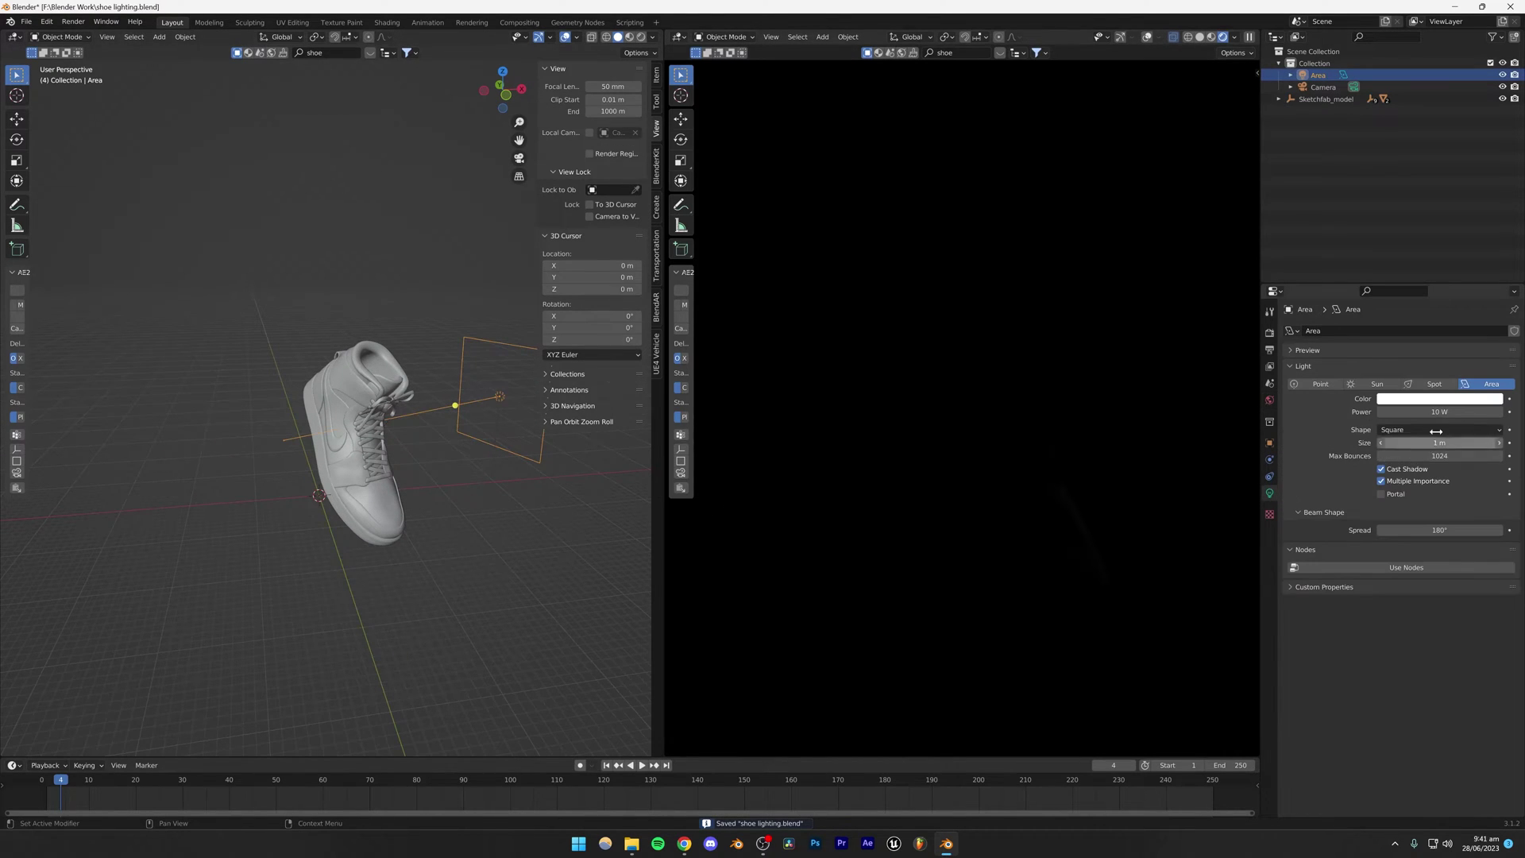
left_click(1422, 412)
type("1")
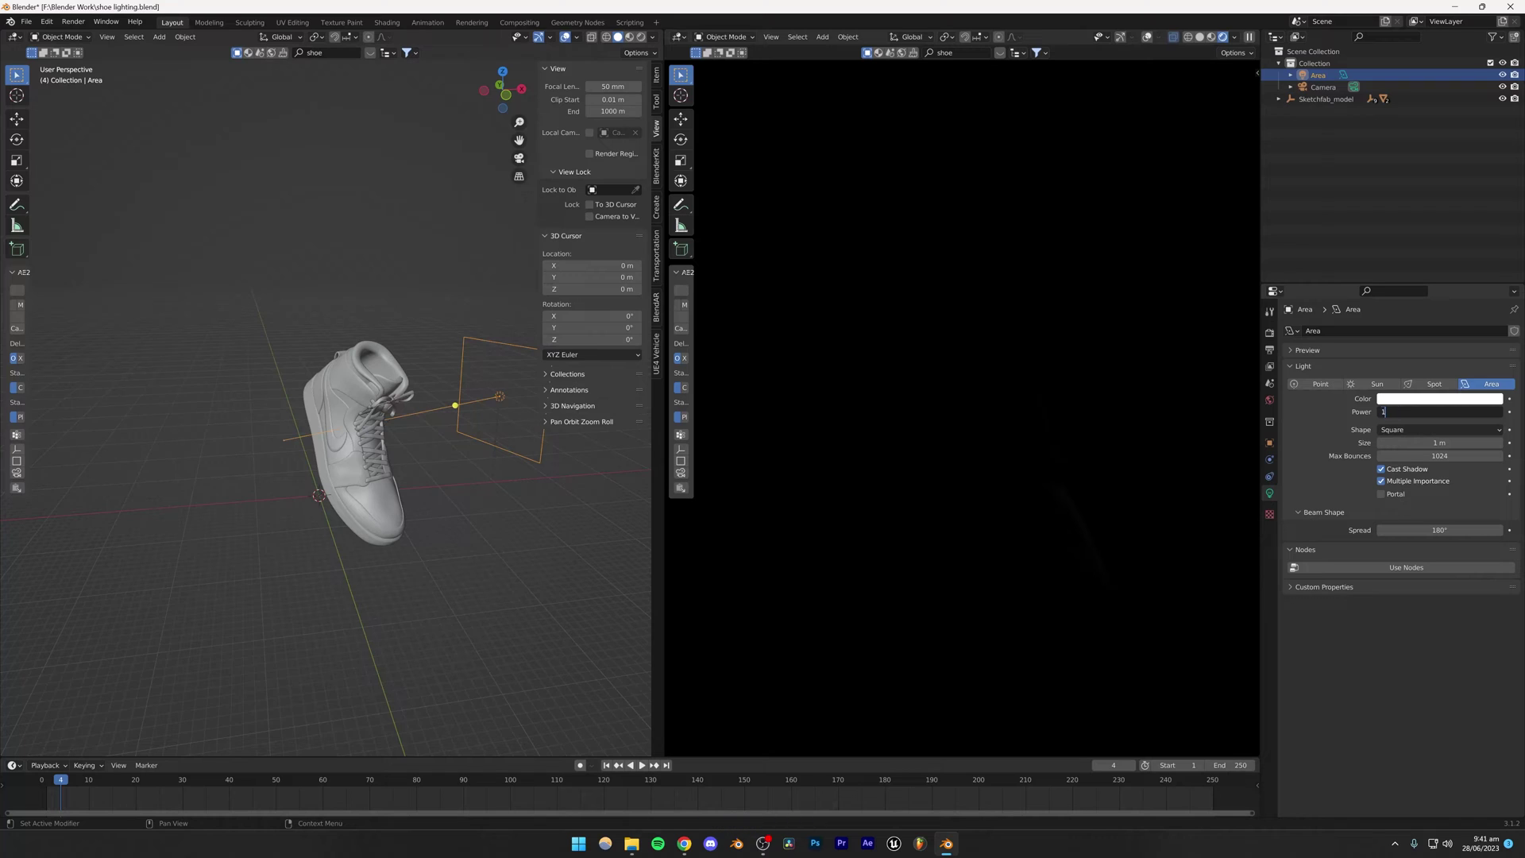
type("000")
key("Return")
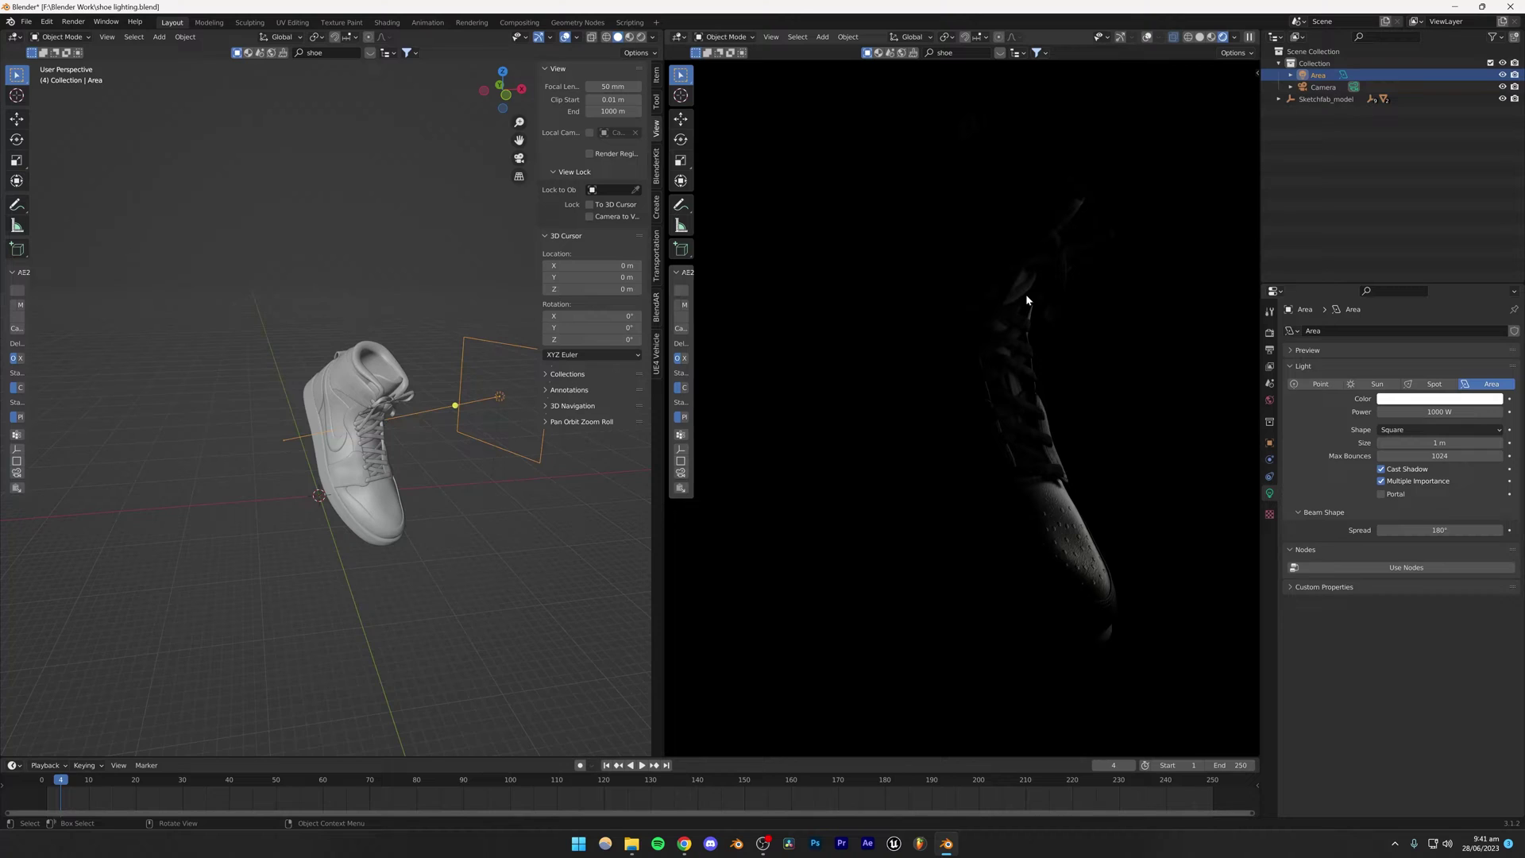
double_click(1440, 412)
type("20")
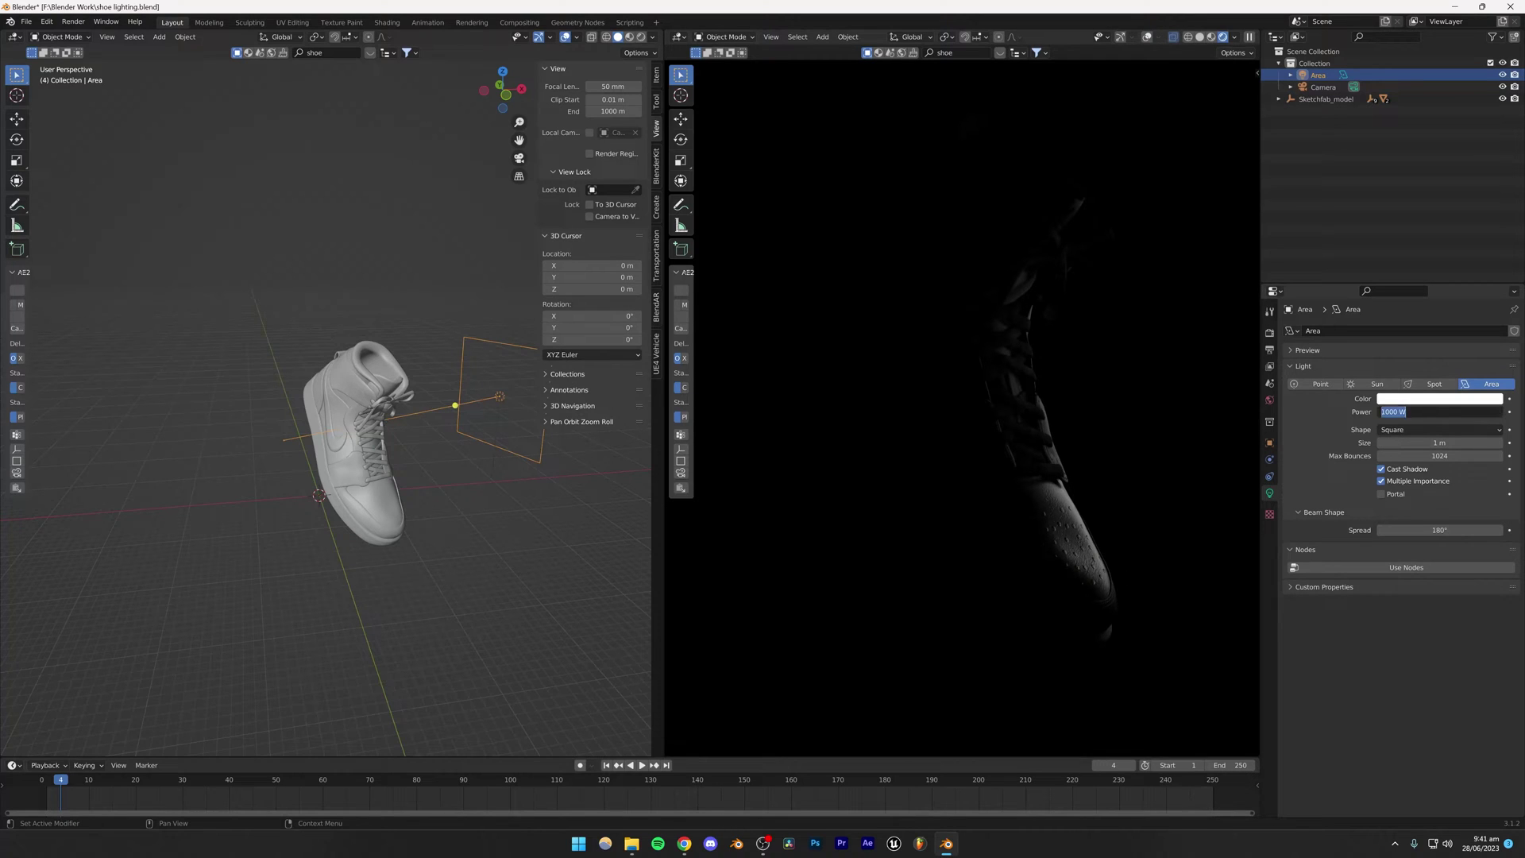
key("Return")
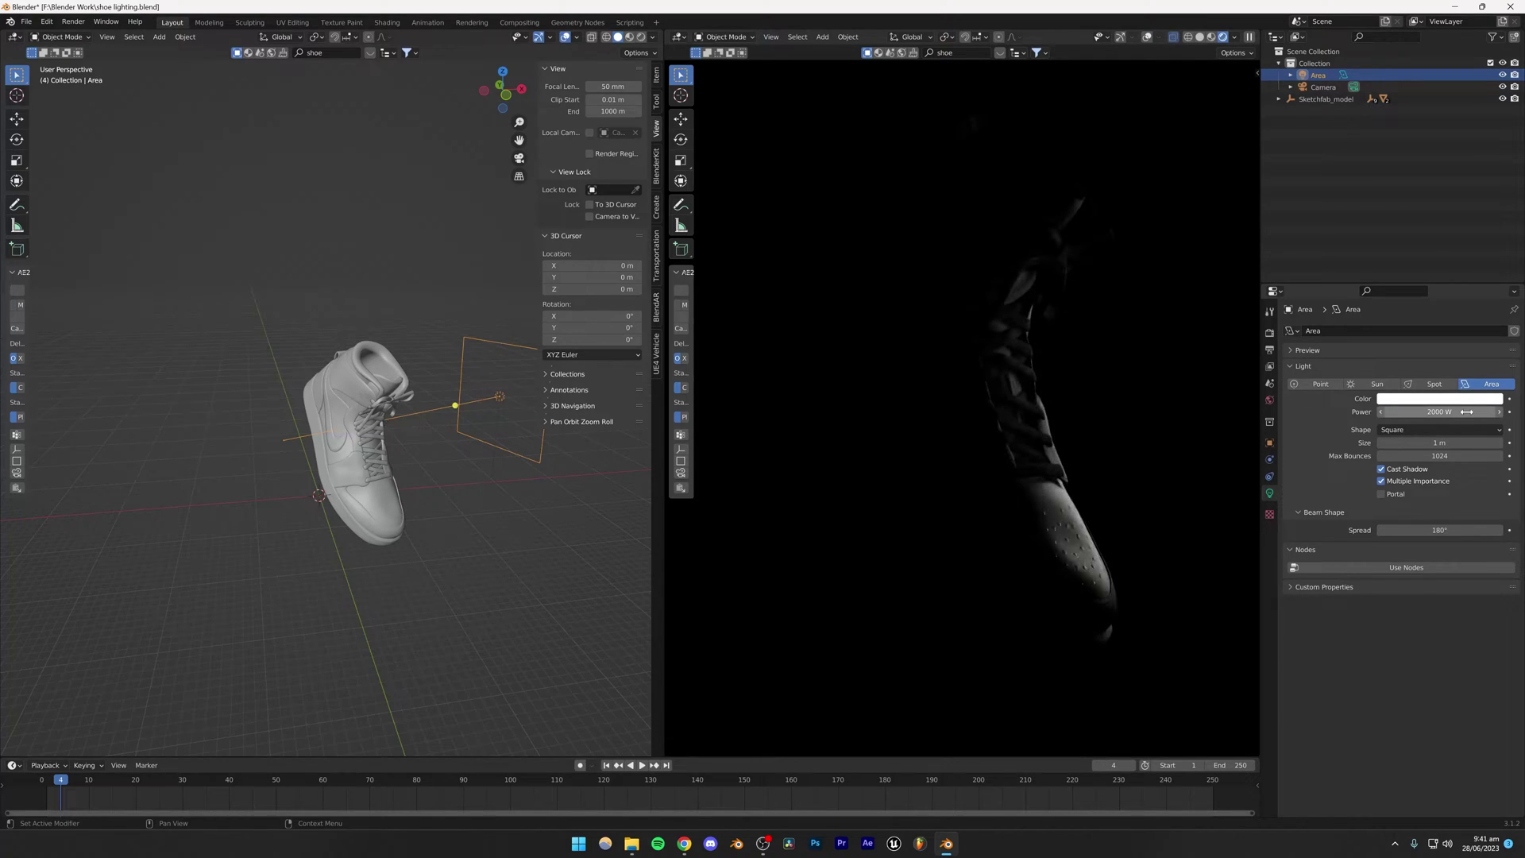
Turn the area light to a steeper diagonal in the top view and move it closer behind the shoe.
middle_click_drag(350, 453, 374, 461)
key("KP_7")
key("r")
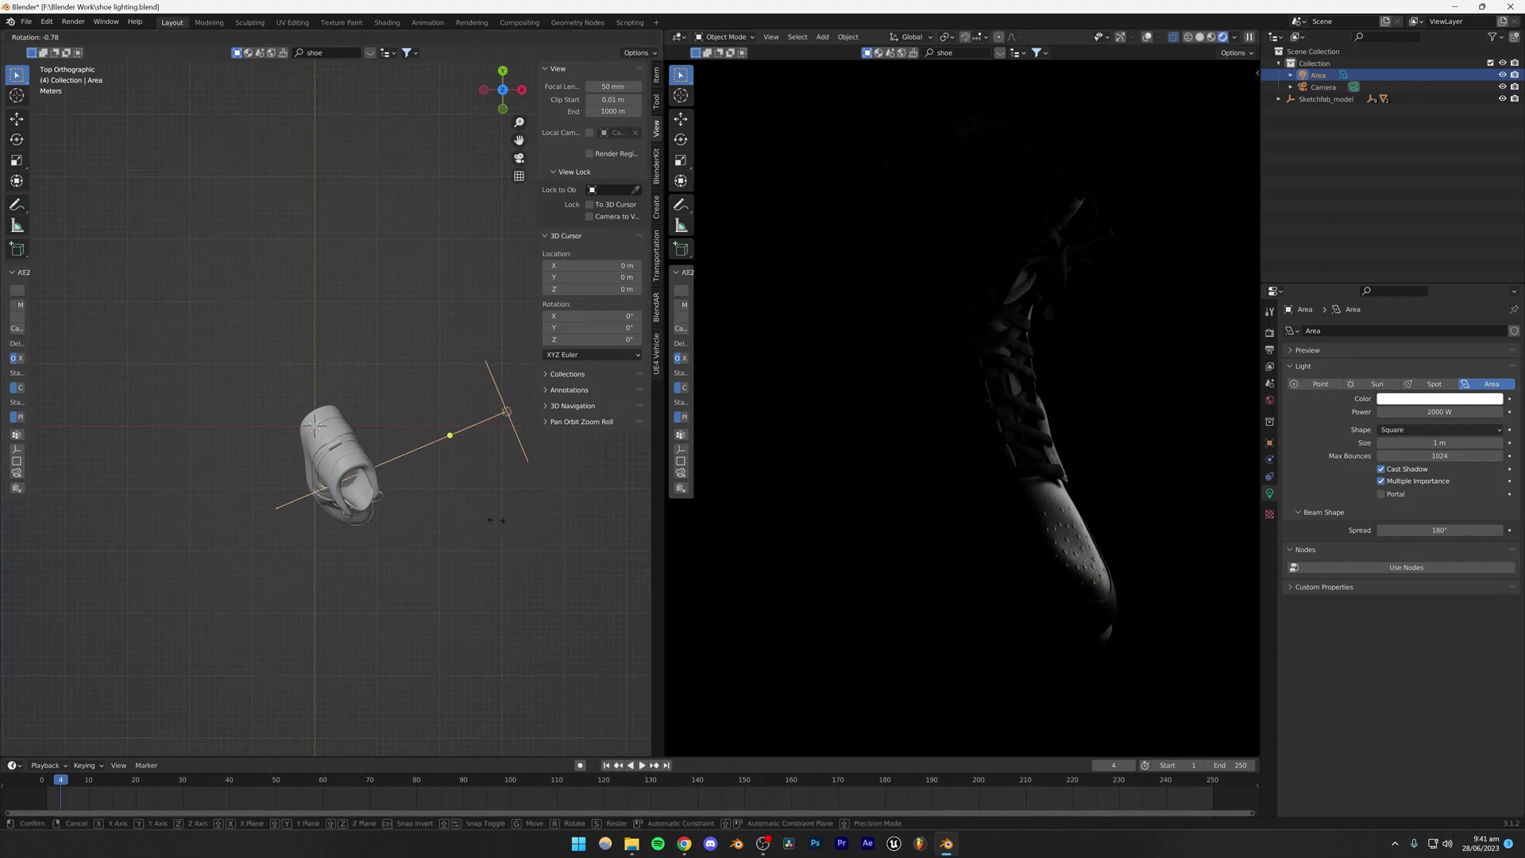
left_click(539, 506)
key("g")
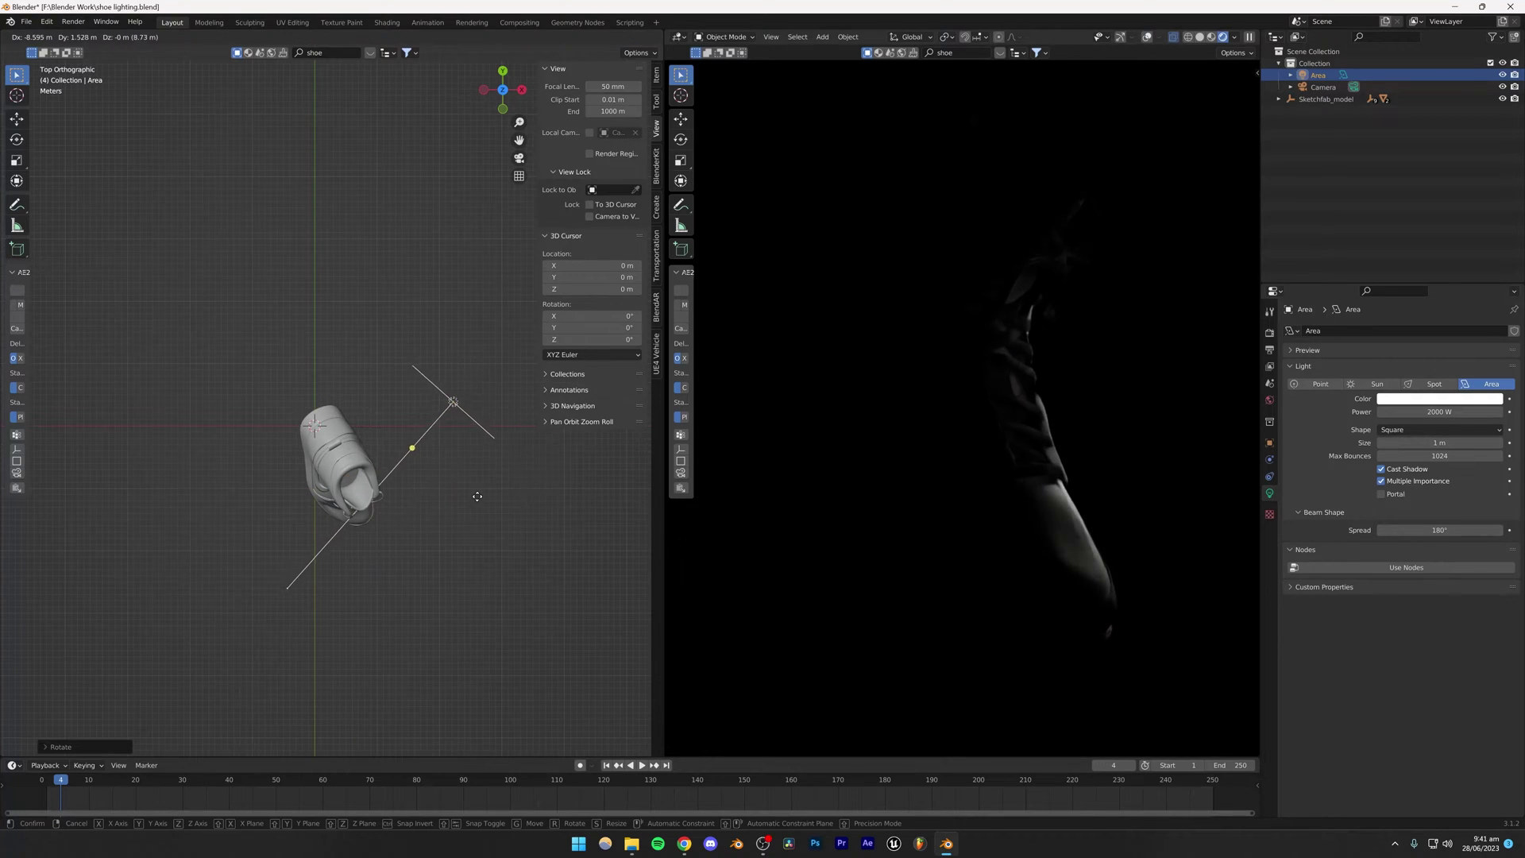
left_click(474, 485)
middle_click_drag(402, 522, 370, 460)
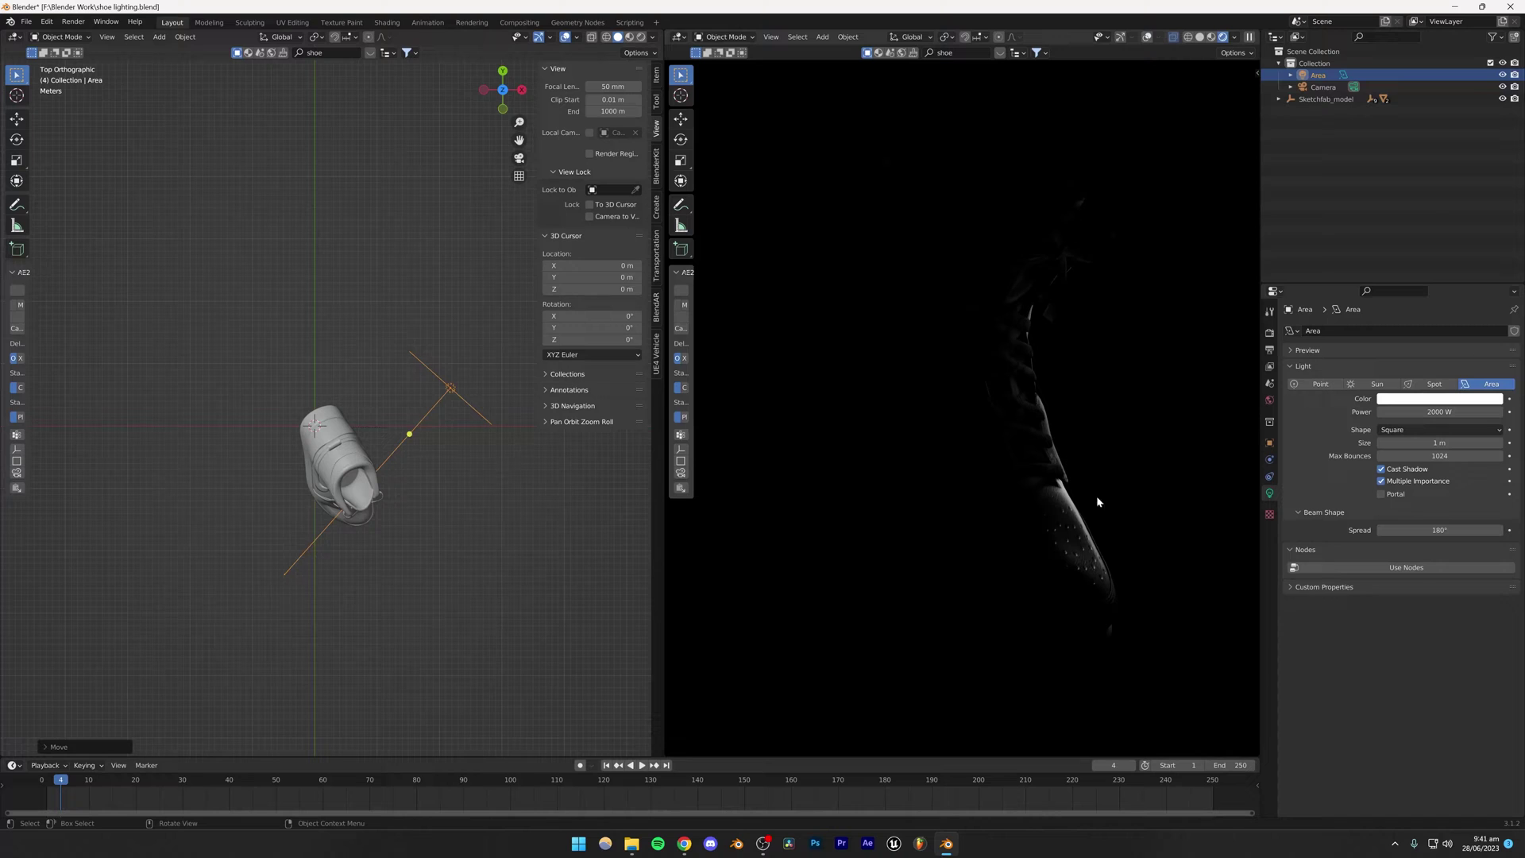
Try the area light nearer behind the shoe, then rotate and move it back out to the lace side.
key("g")
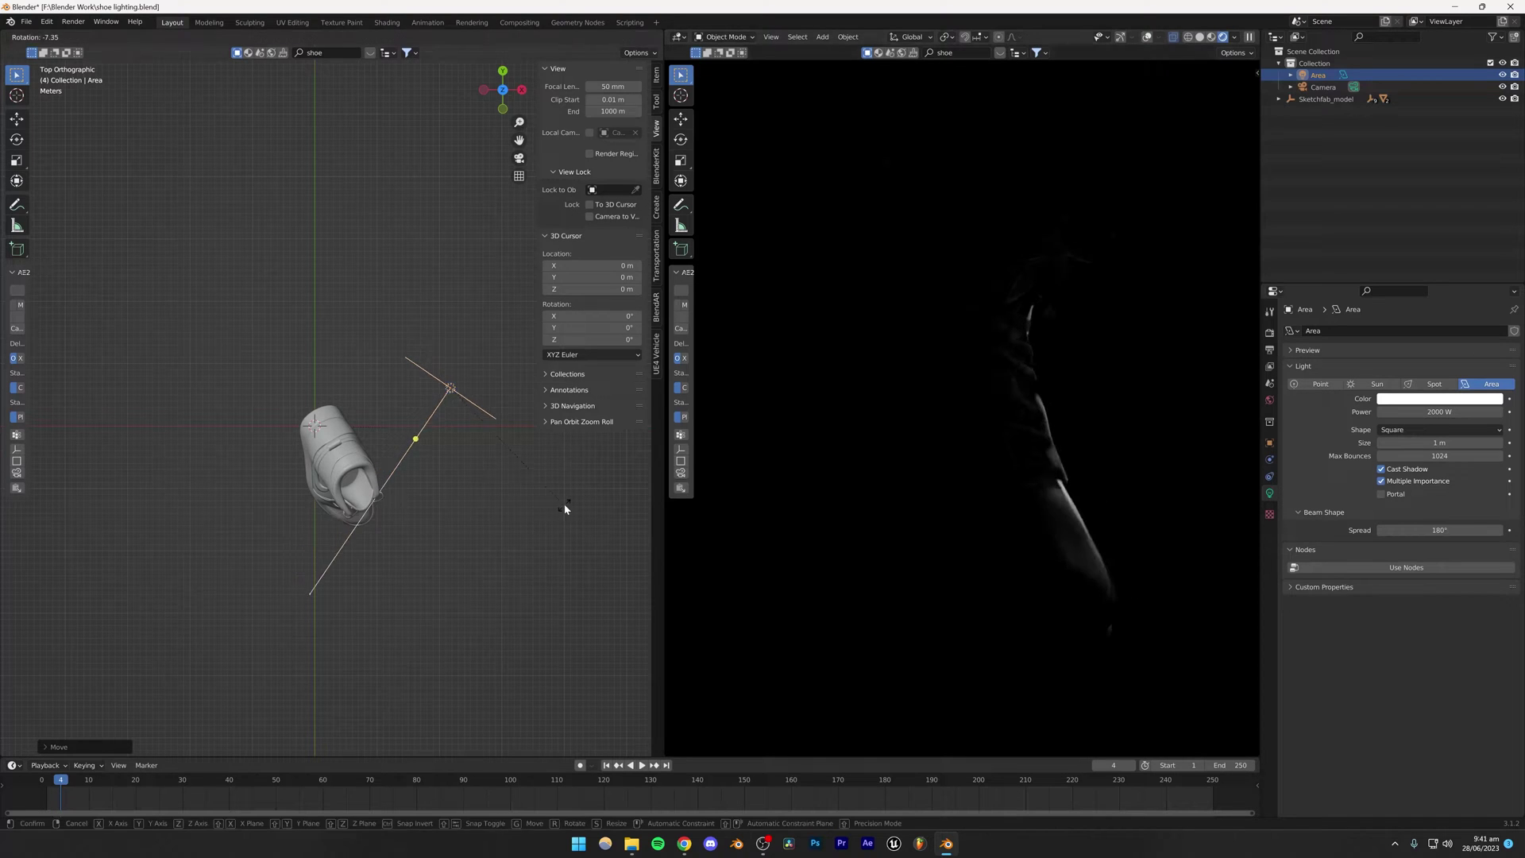
left_click(516, 481)
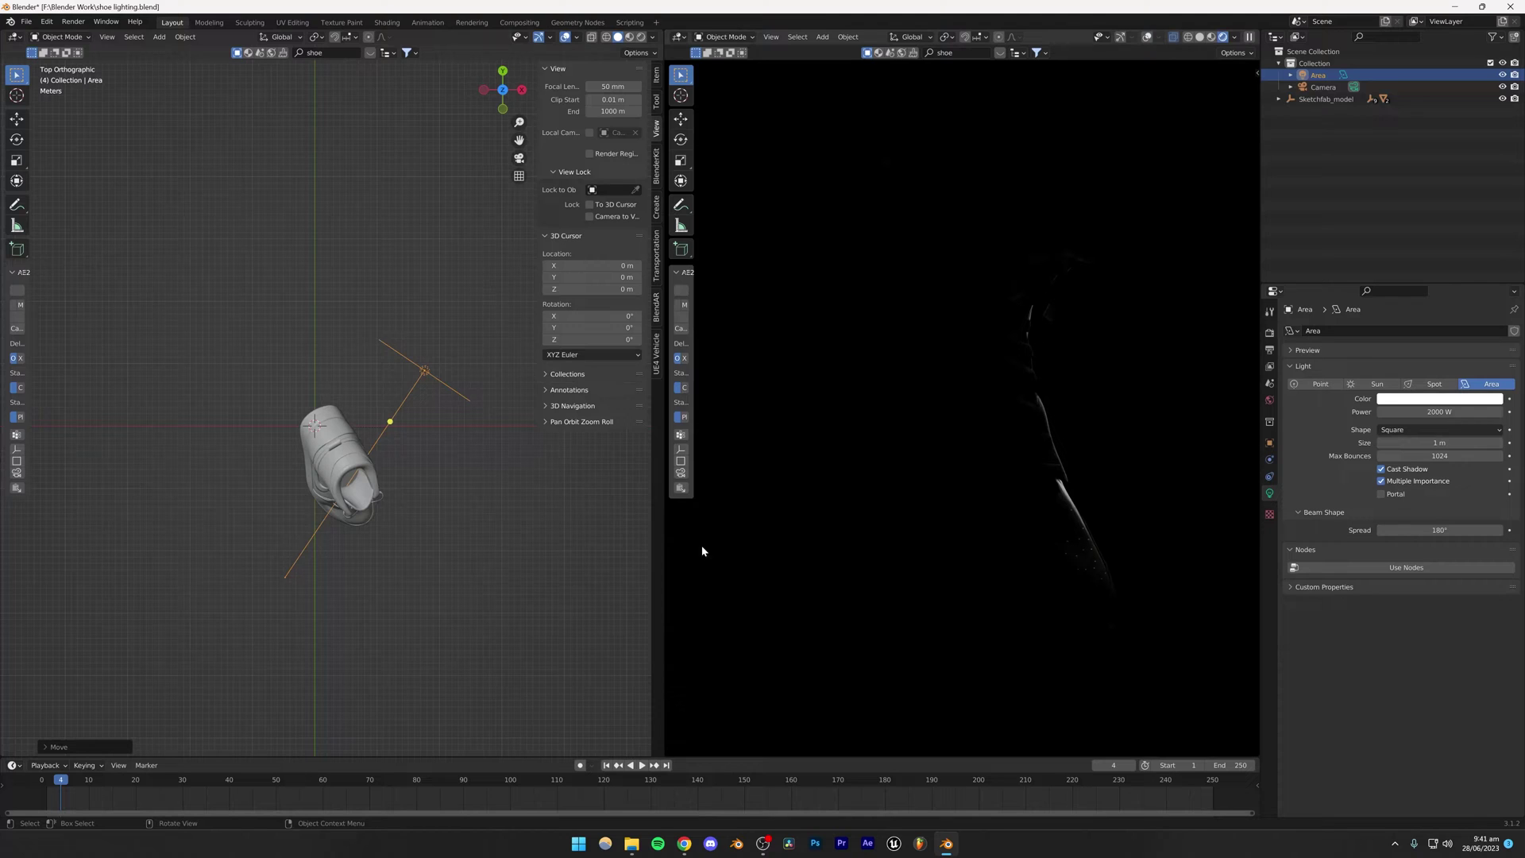
key("r")
left_click(500, 572)
key("g")
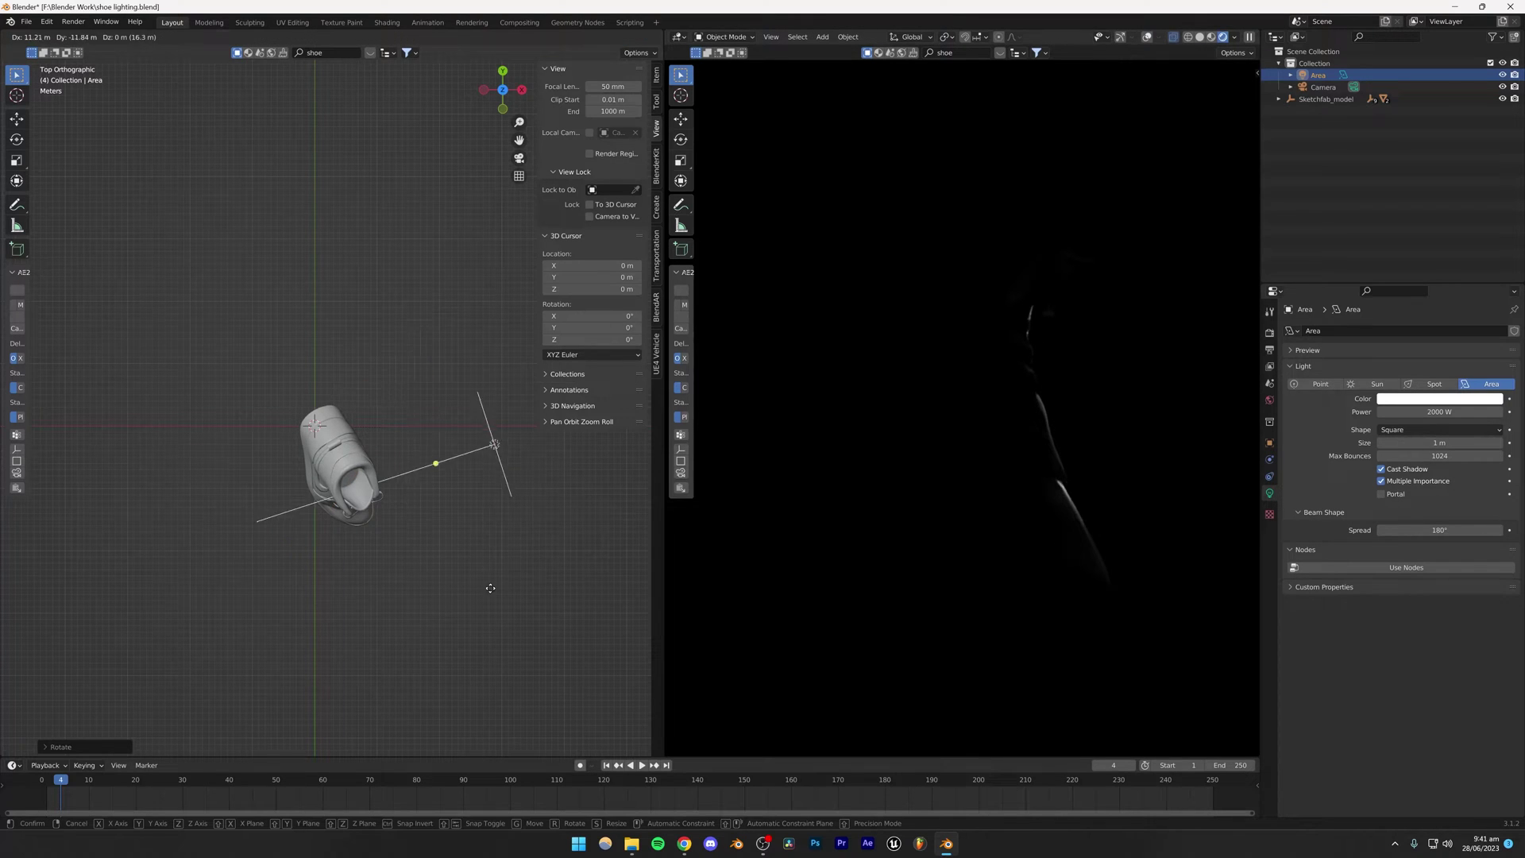
left_click(477, 565)
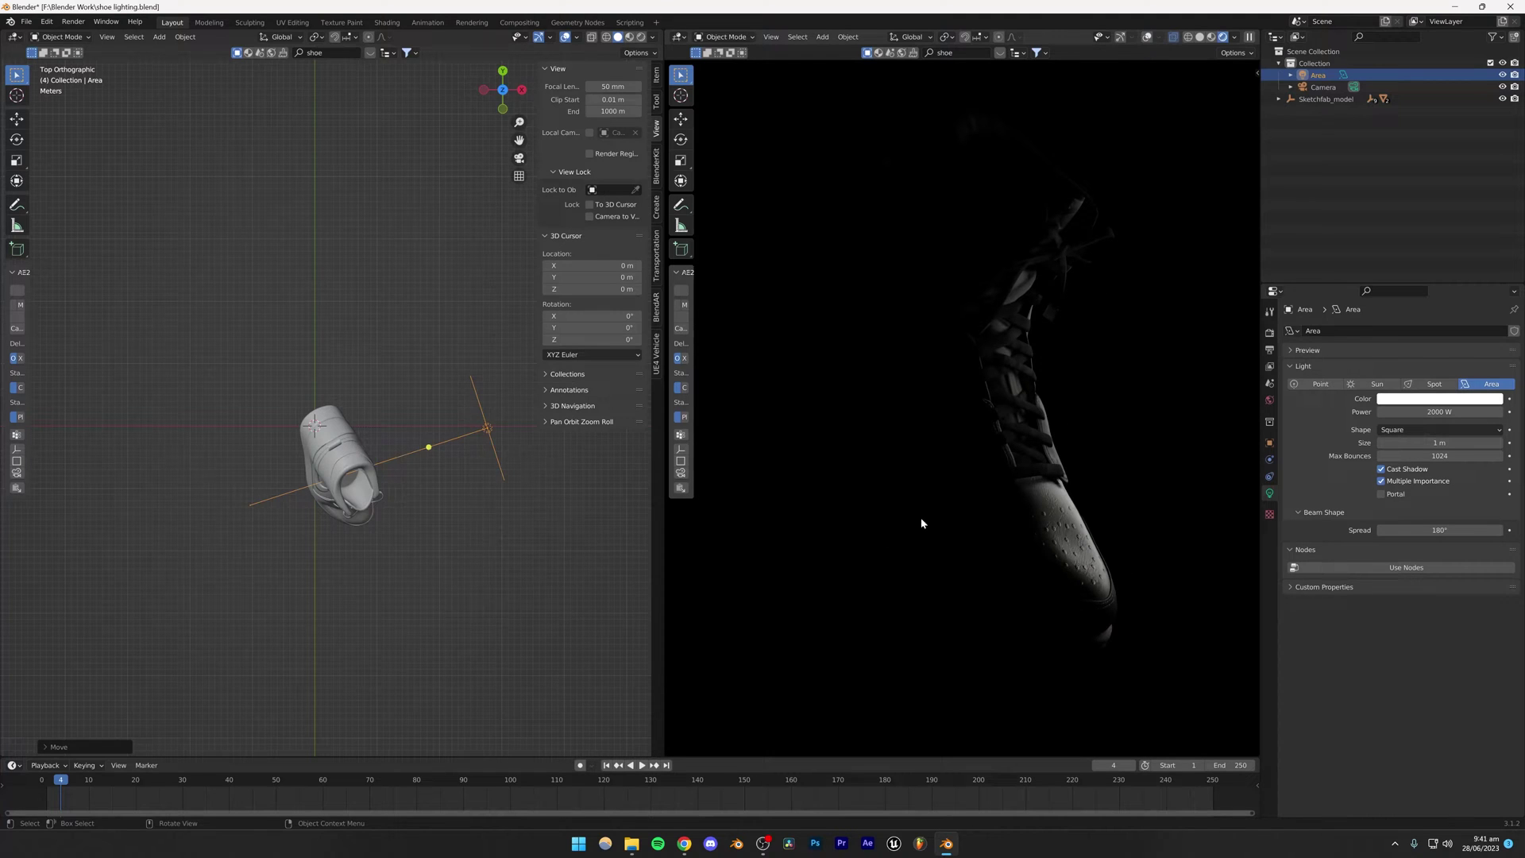
Angle the area light diagonally from behind the shoe's lace side as a rim light, and save the file.
key("r")
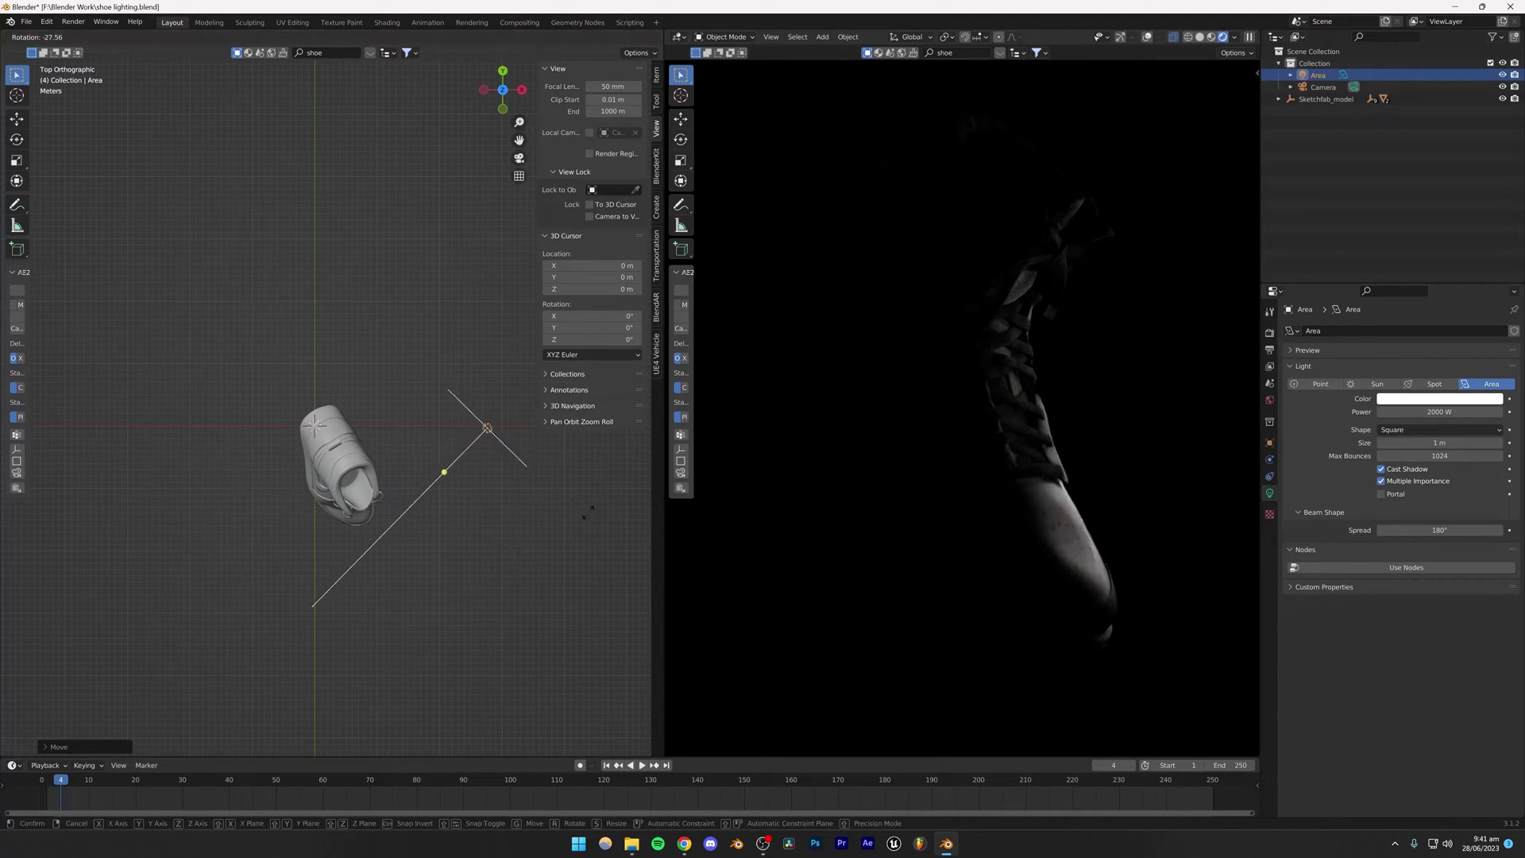
left_click(533, 508)
key("g")
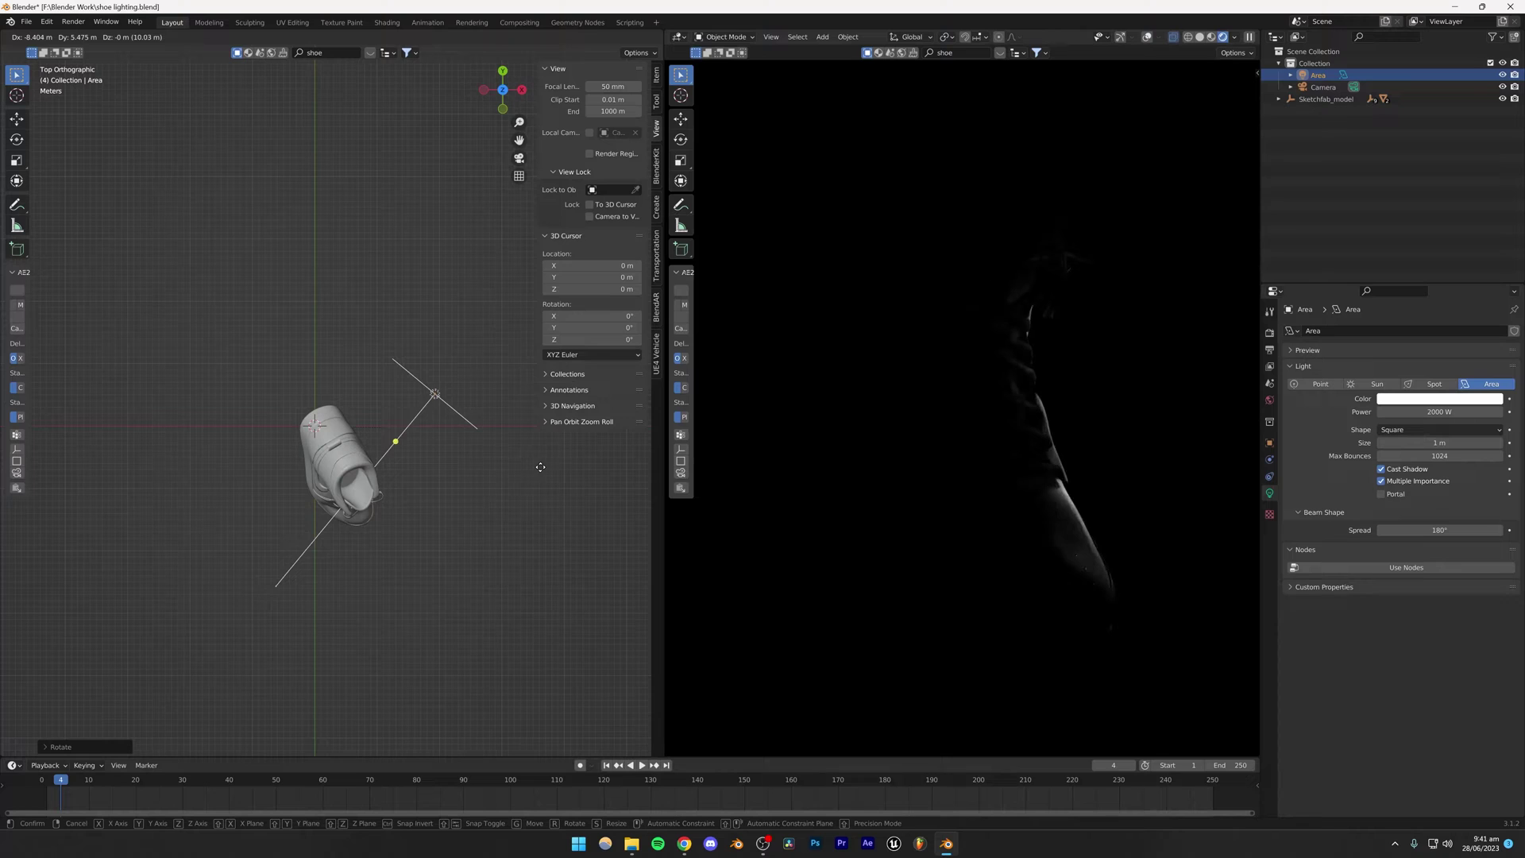
left_click(550, 470)
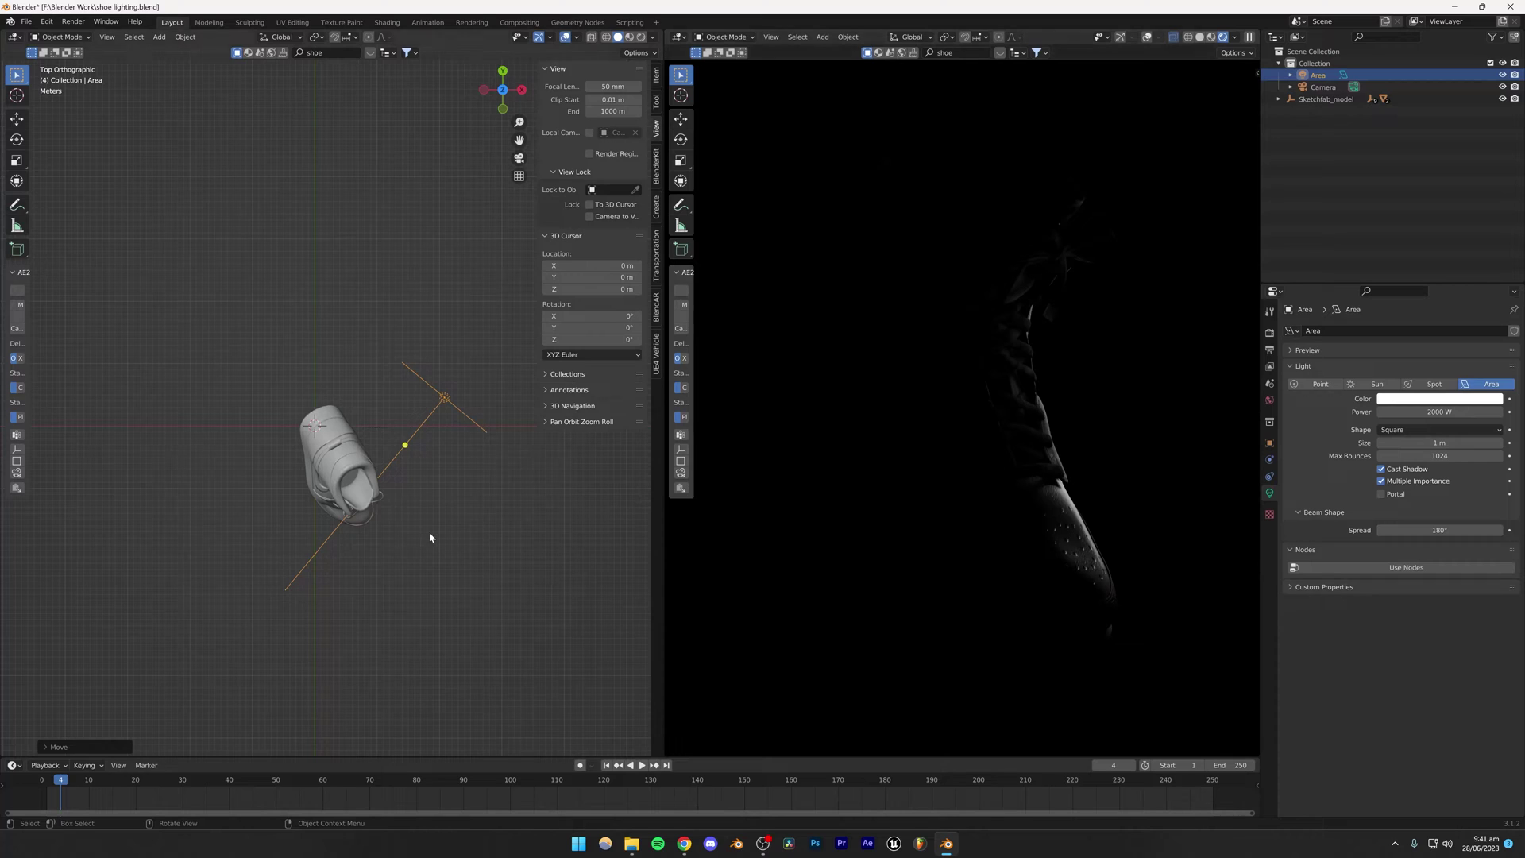
key("ctrl+s")
Duplicate the area light, place the copy behind the shoe's opposite side, and rotate it to aim diagonally at the heel.
key("shift+d")
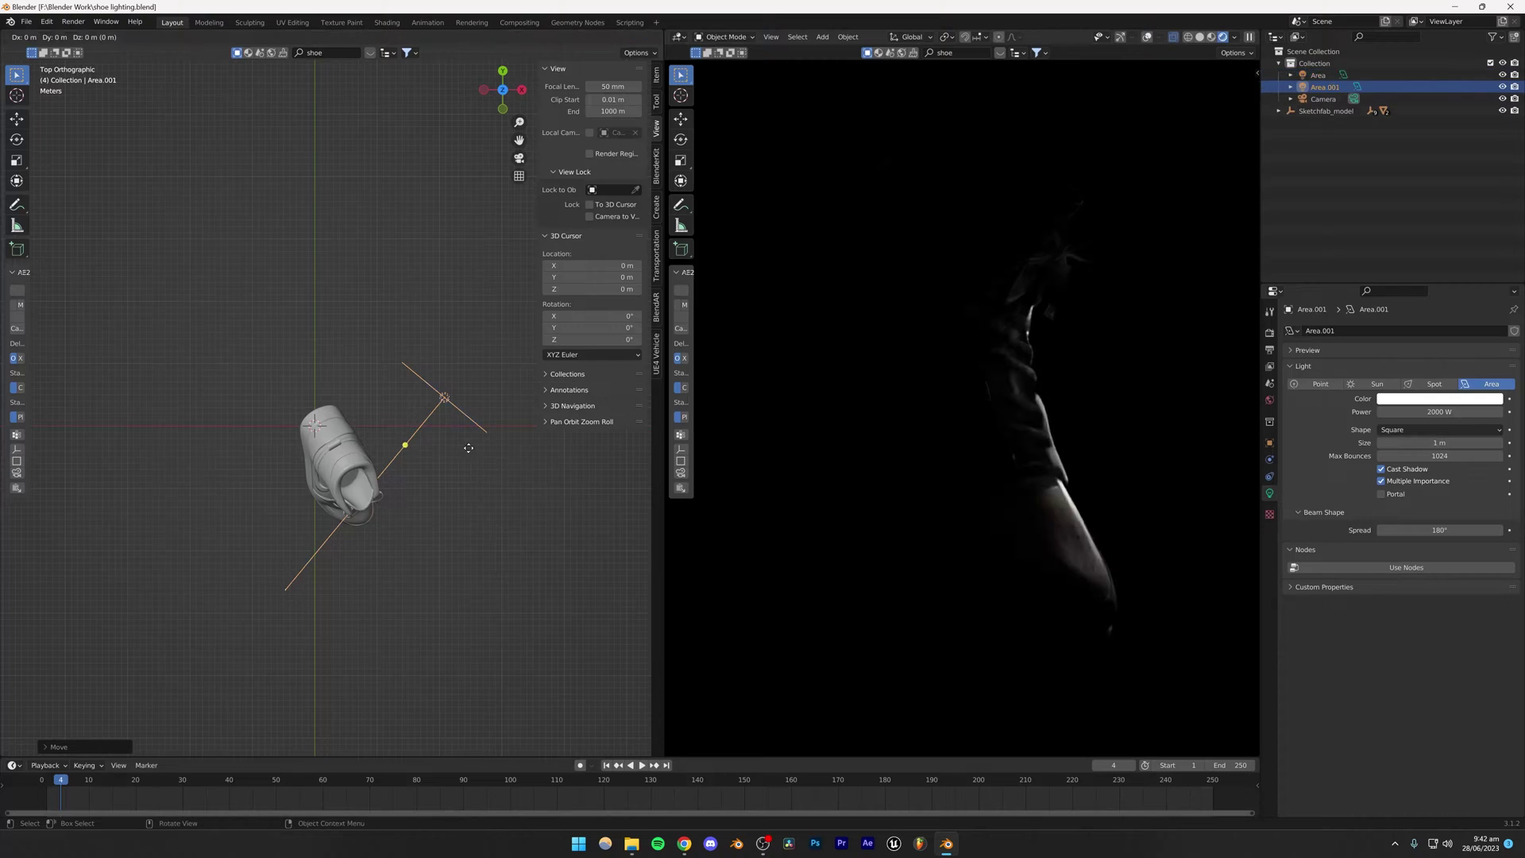
left_click(284, 418)
key("r")
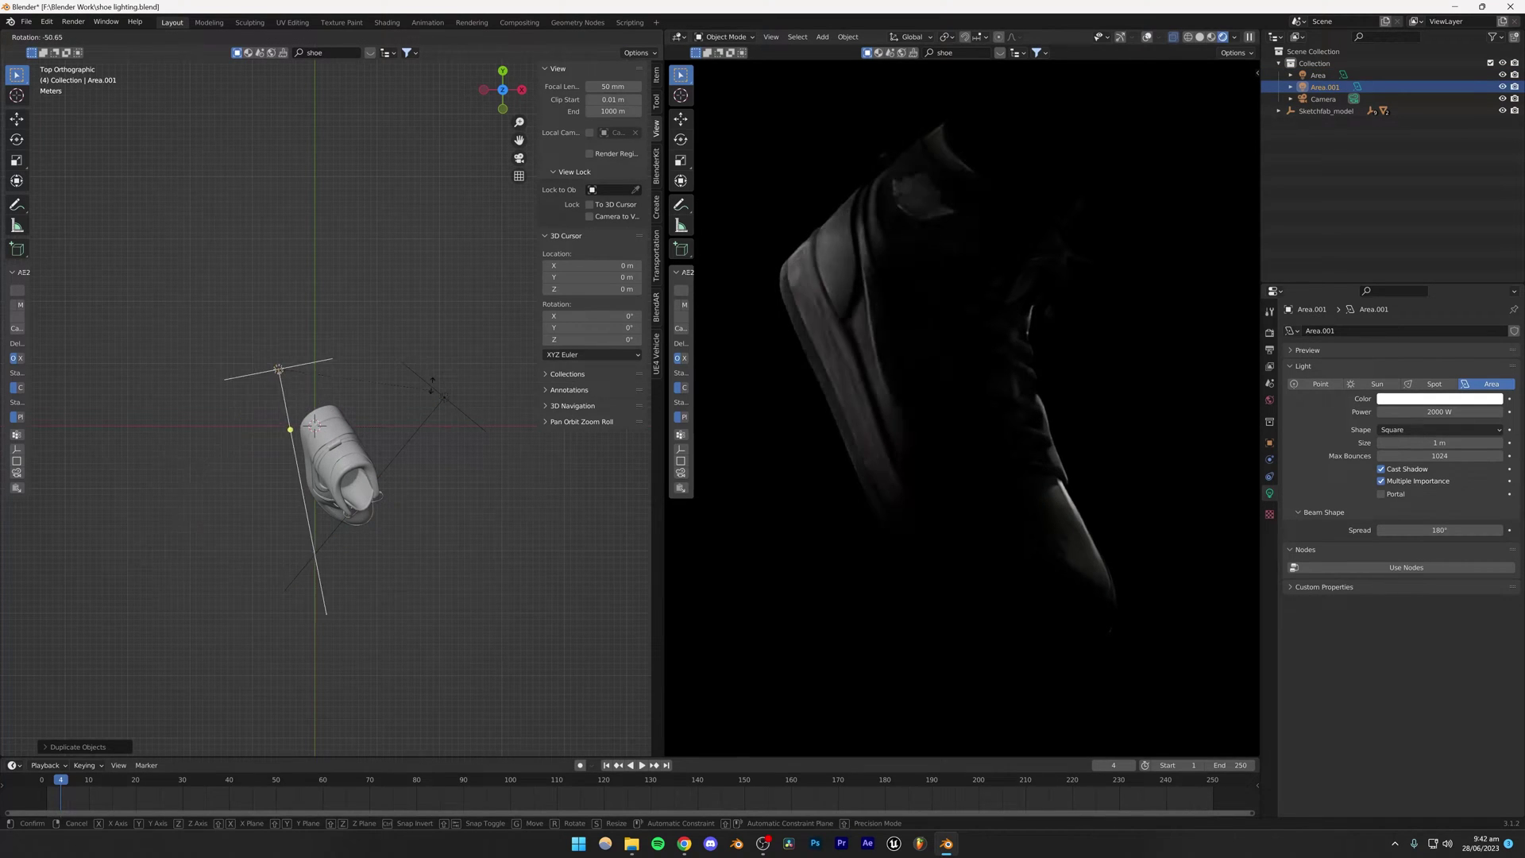
left_click(430, 316)
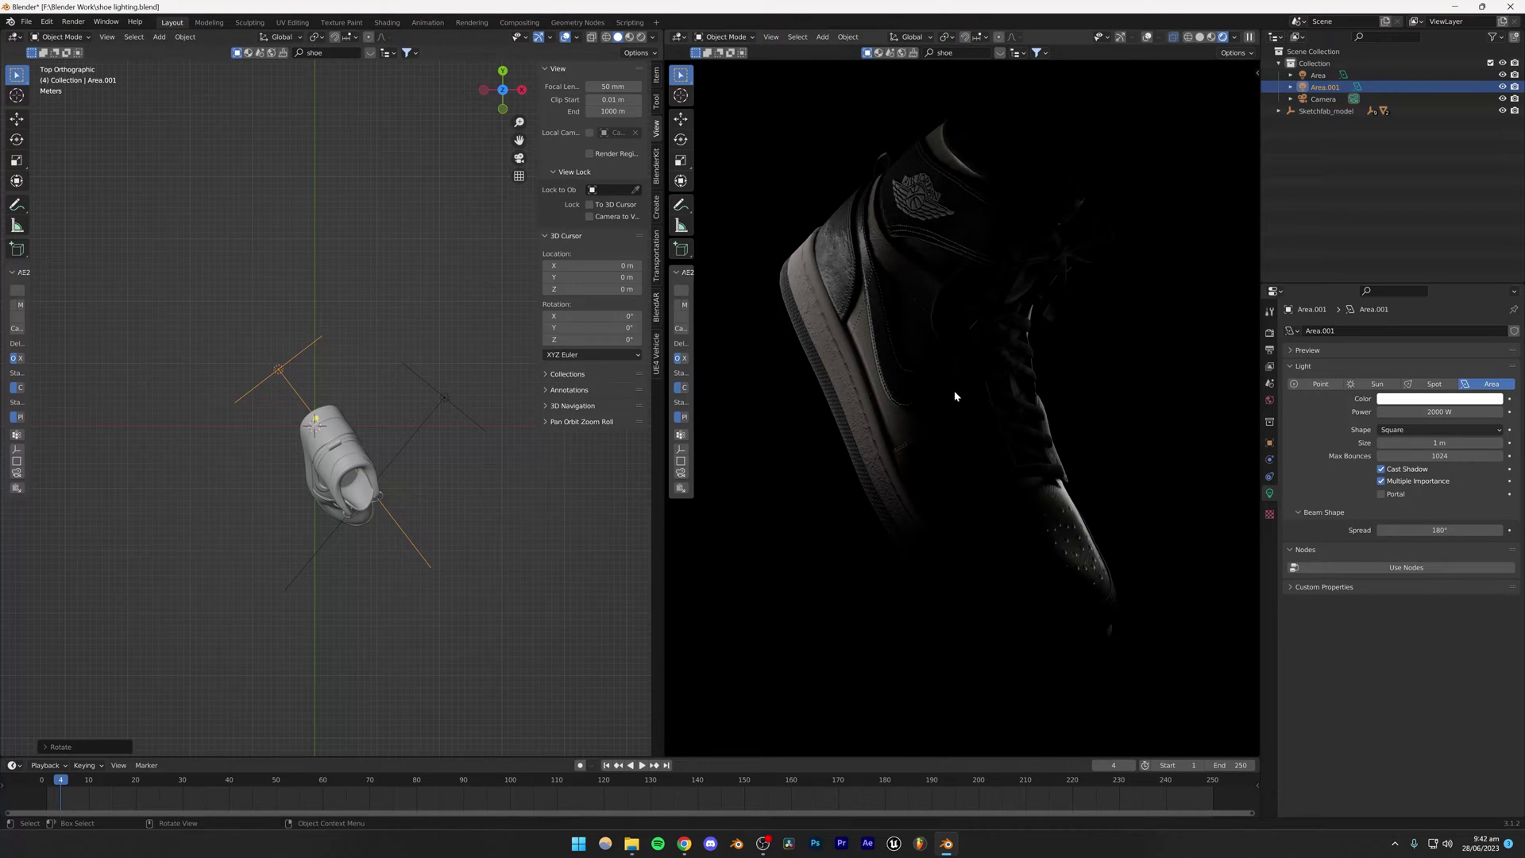
Select both area lights behind the shoe and stretch them along Z to roughly twice their height.
middle_click_drag(469, 498, 488, 364)
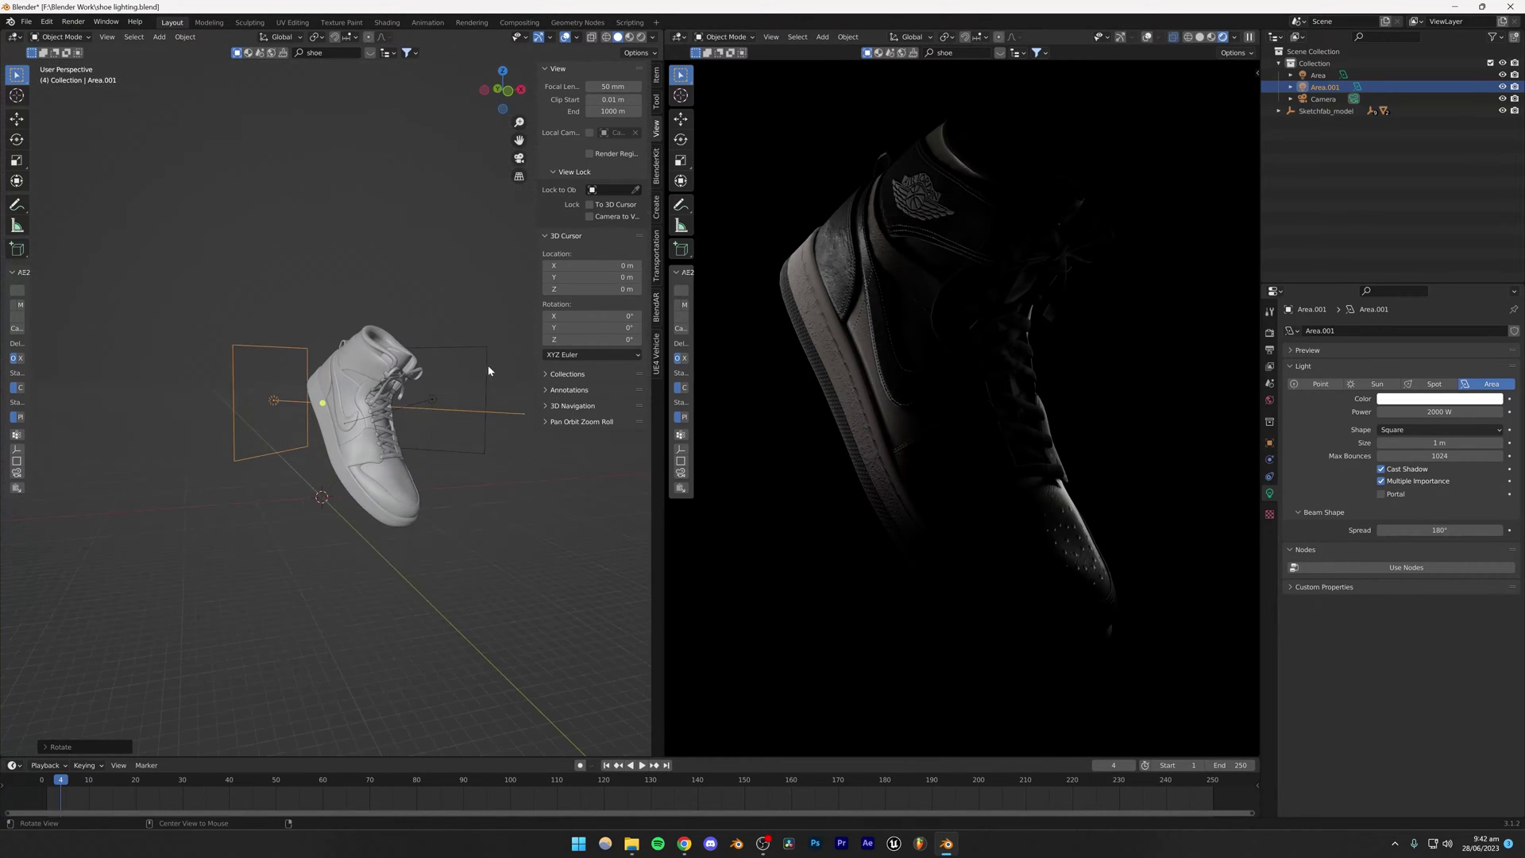
left_click(433, 401, "shift")
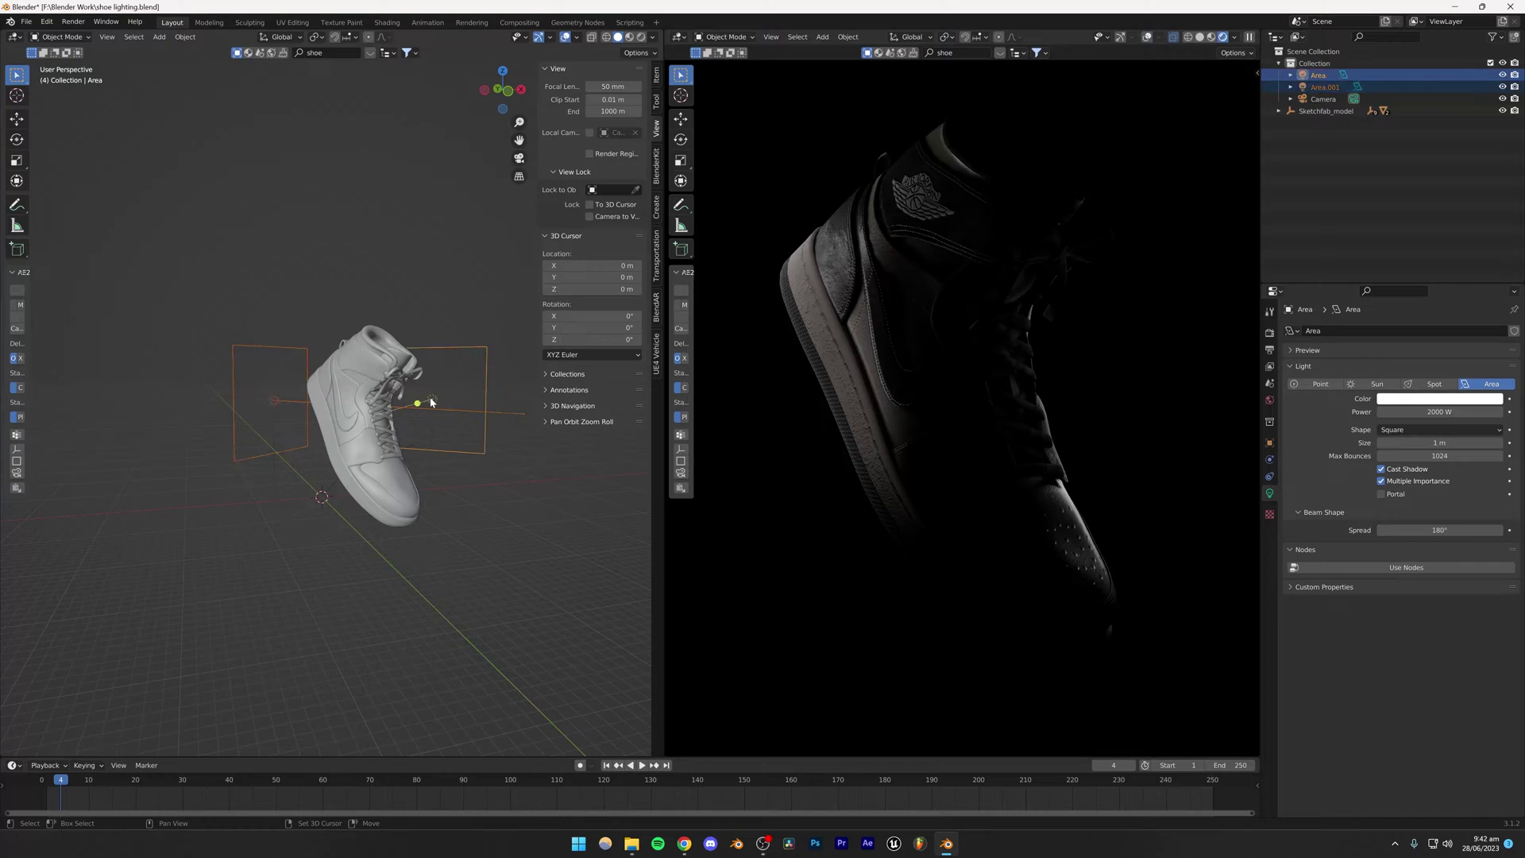
middle_click_drag(429, 401, 380, 398)
key("s")
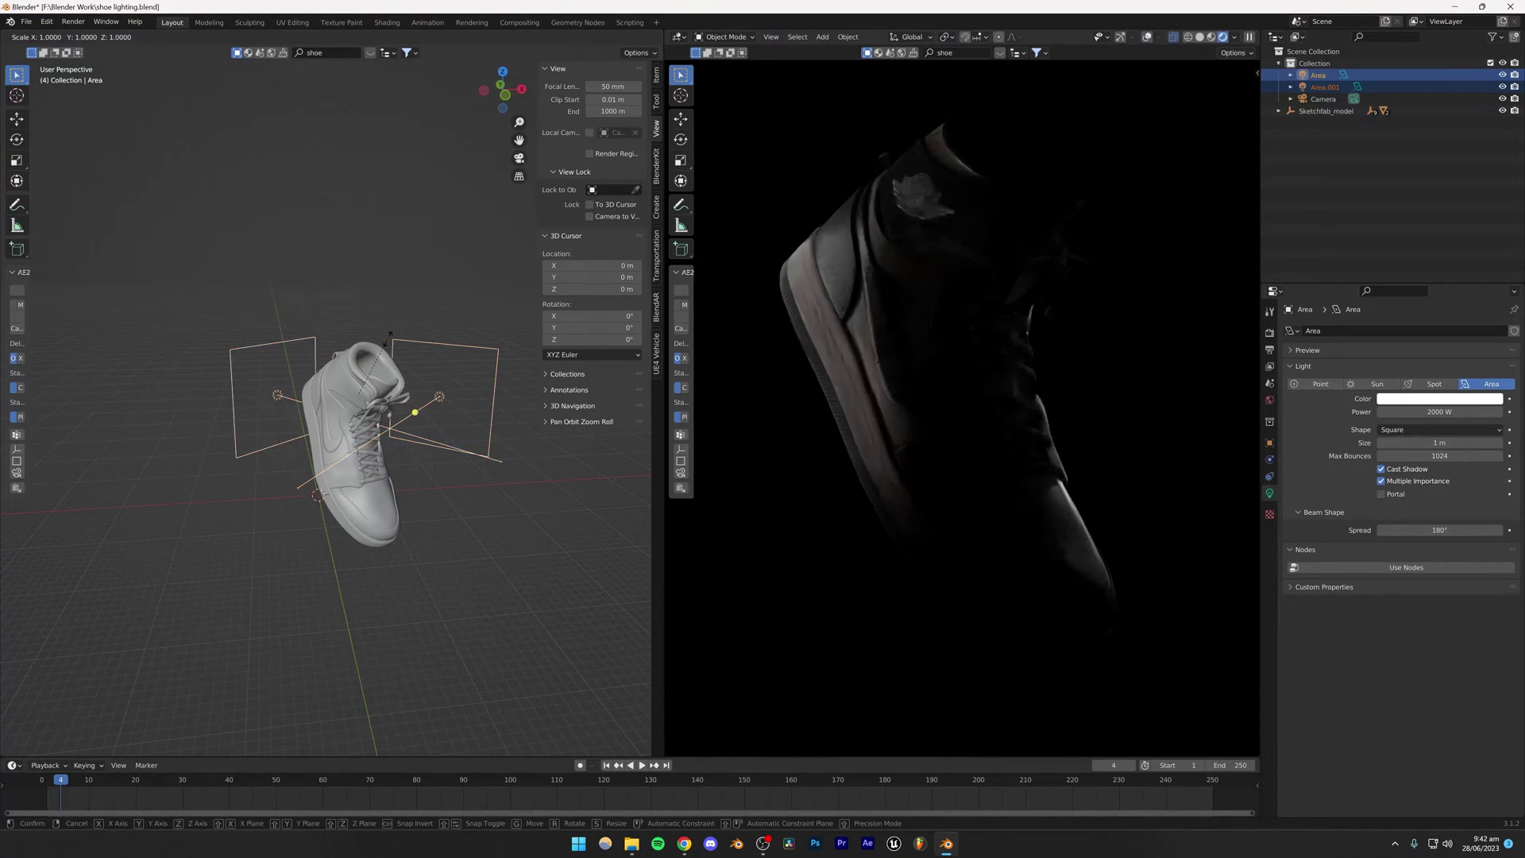
key("z")
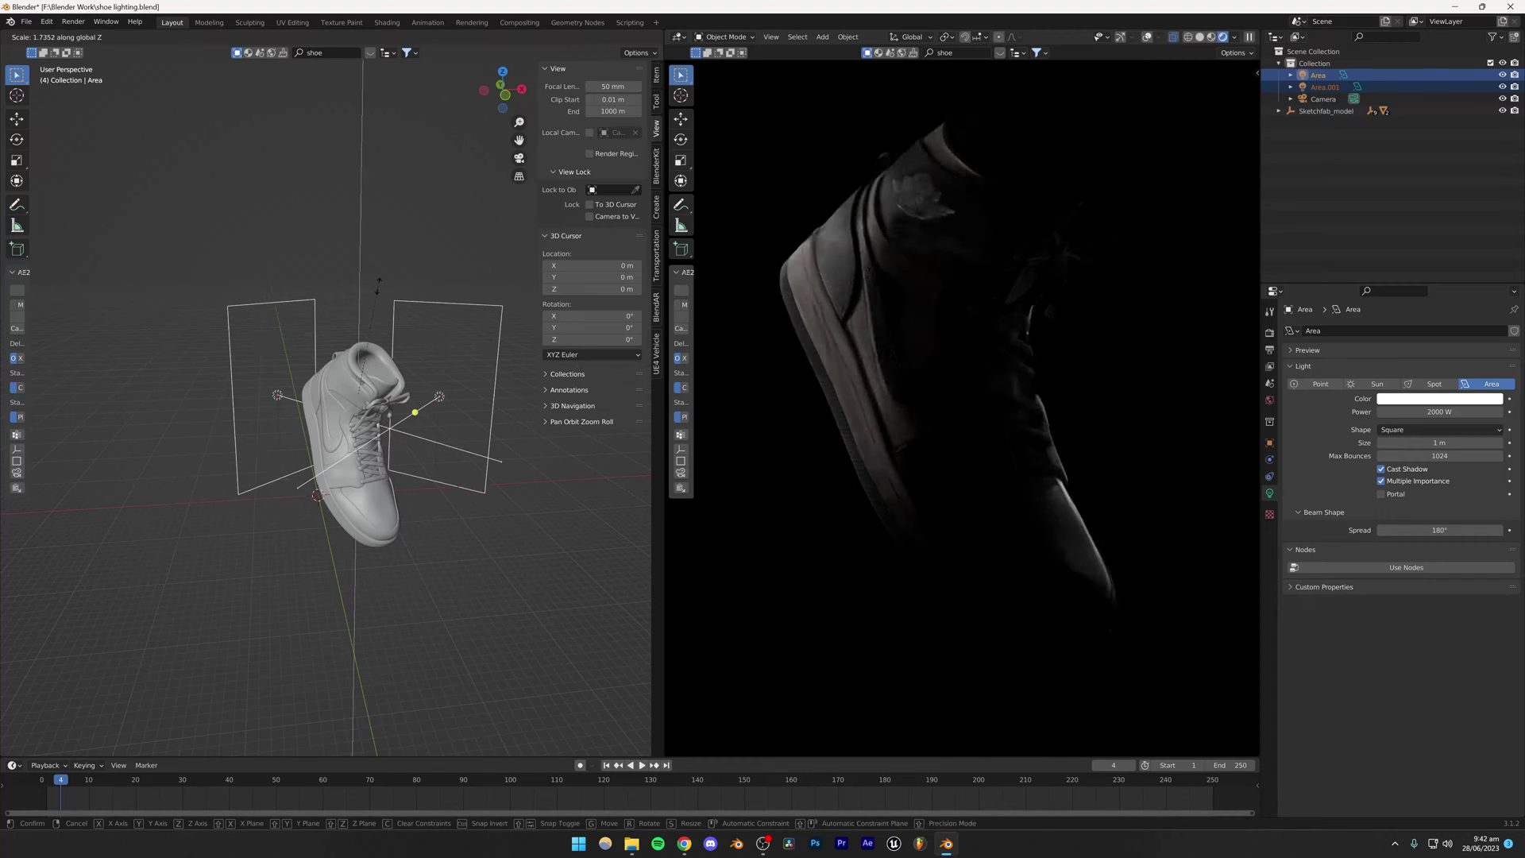
left_click(384, 262)
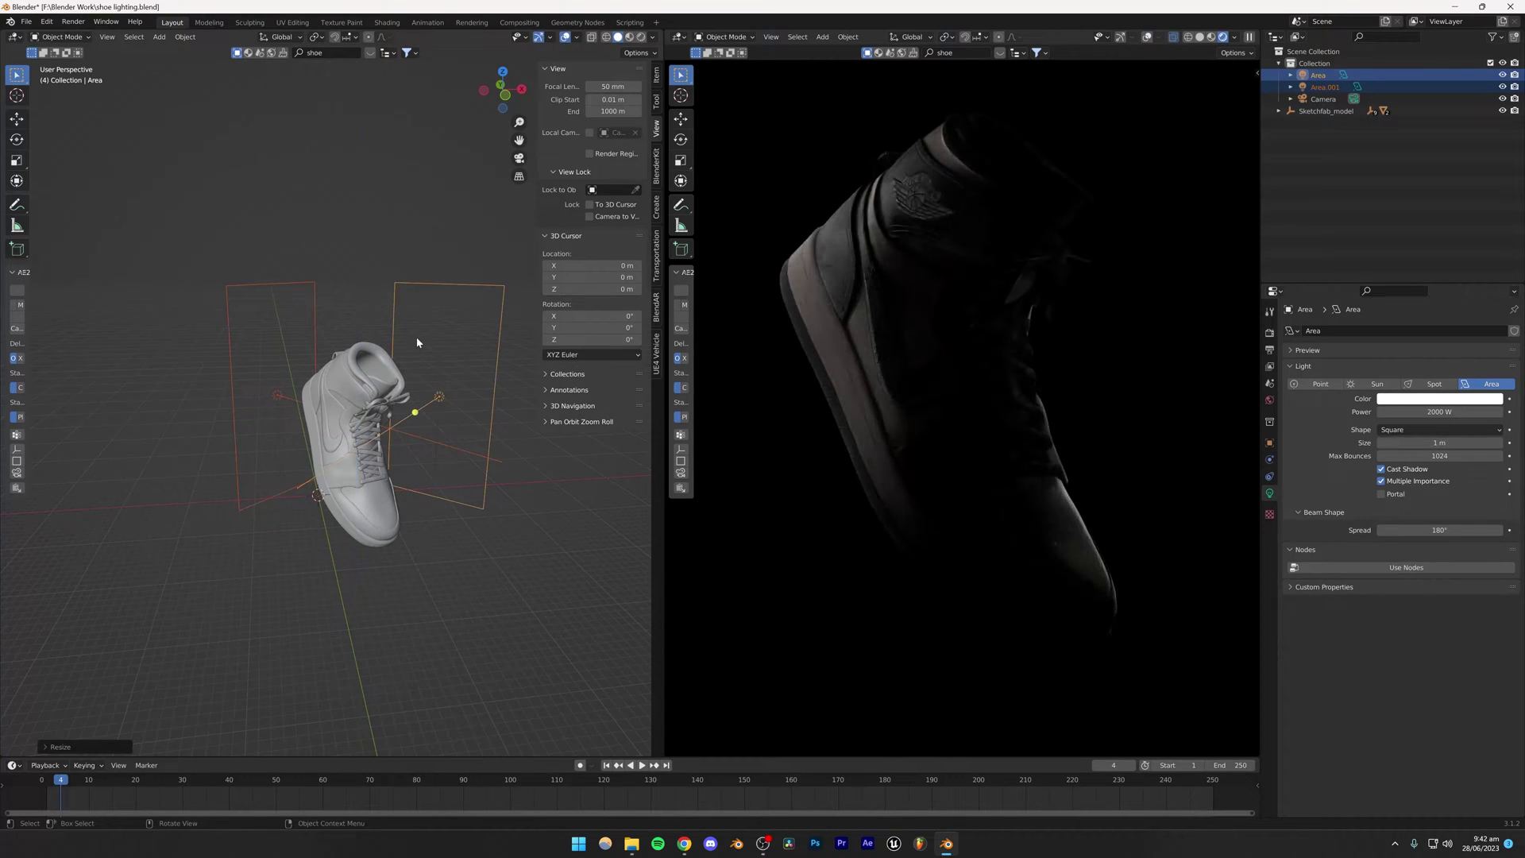
key("s")
key("x")
left_click(357, 270)
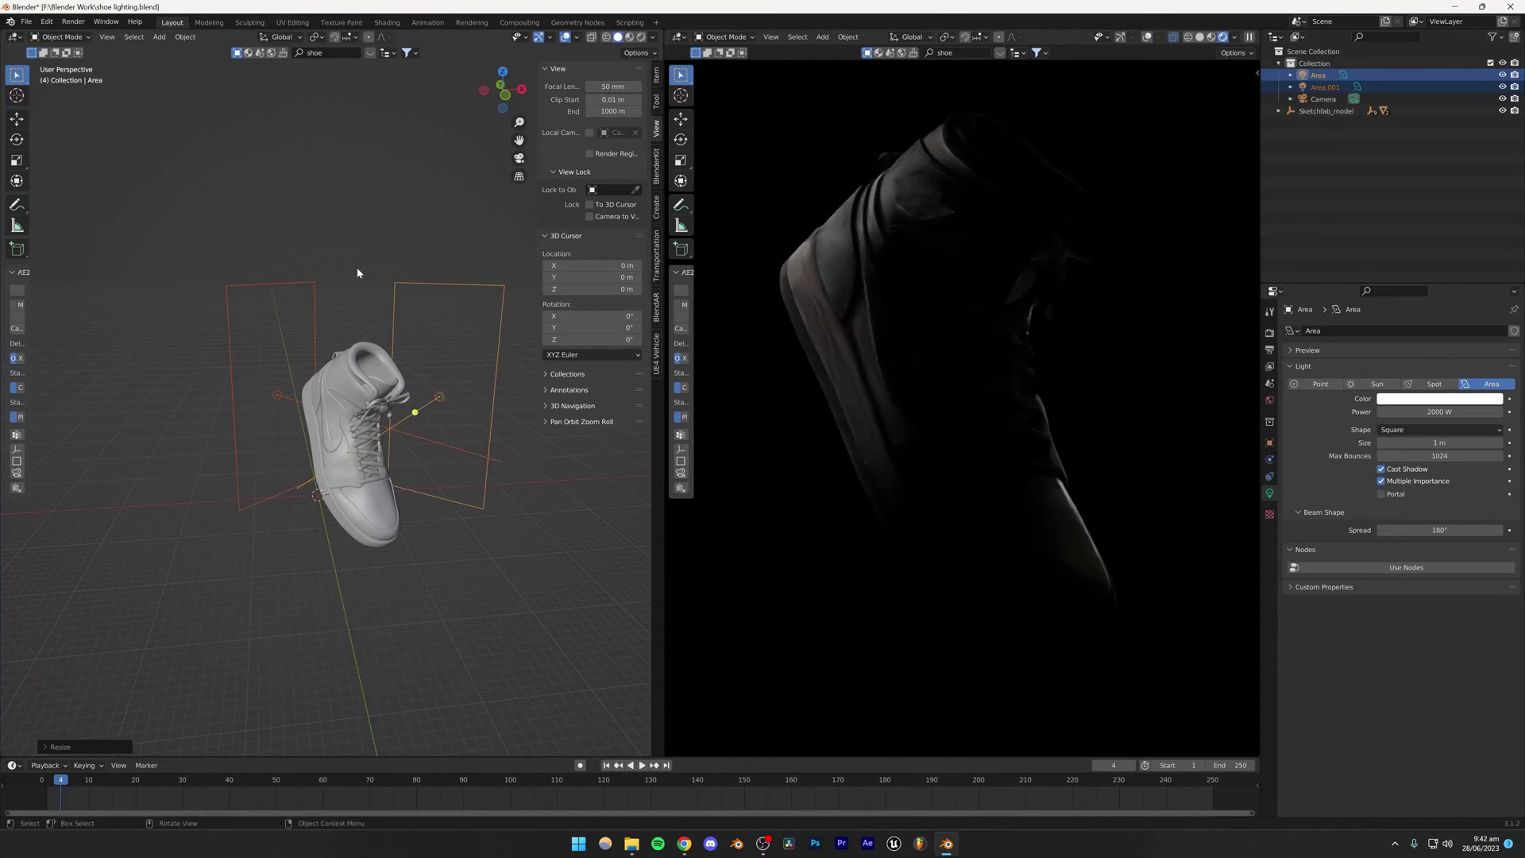
Select only the area light behind the heel side and narrow it along the X axis.
left_click(330, 330)
middle_click_drag(330, 330, 293, 391)
left_click(291, 375)
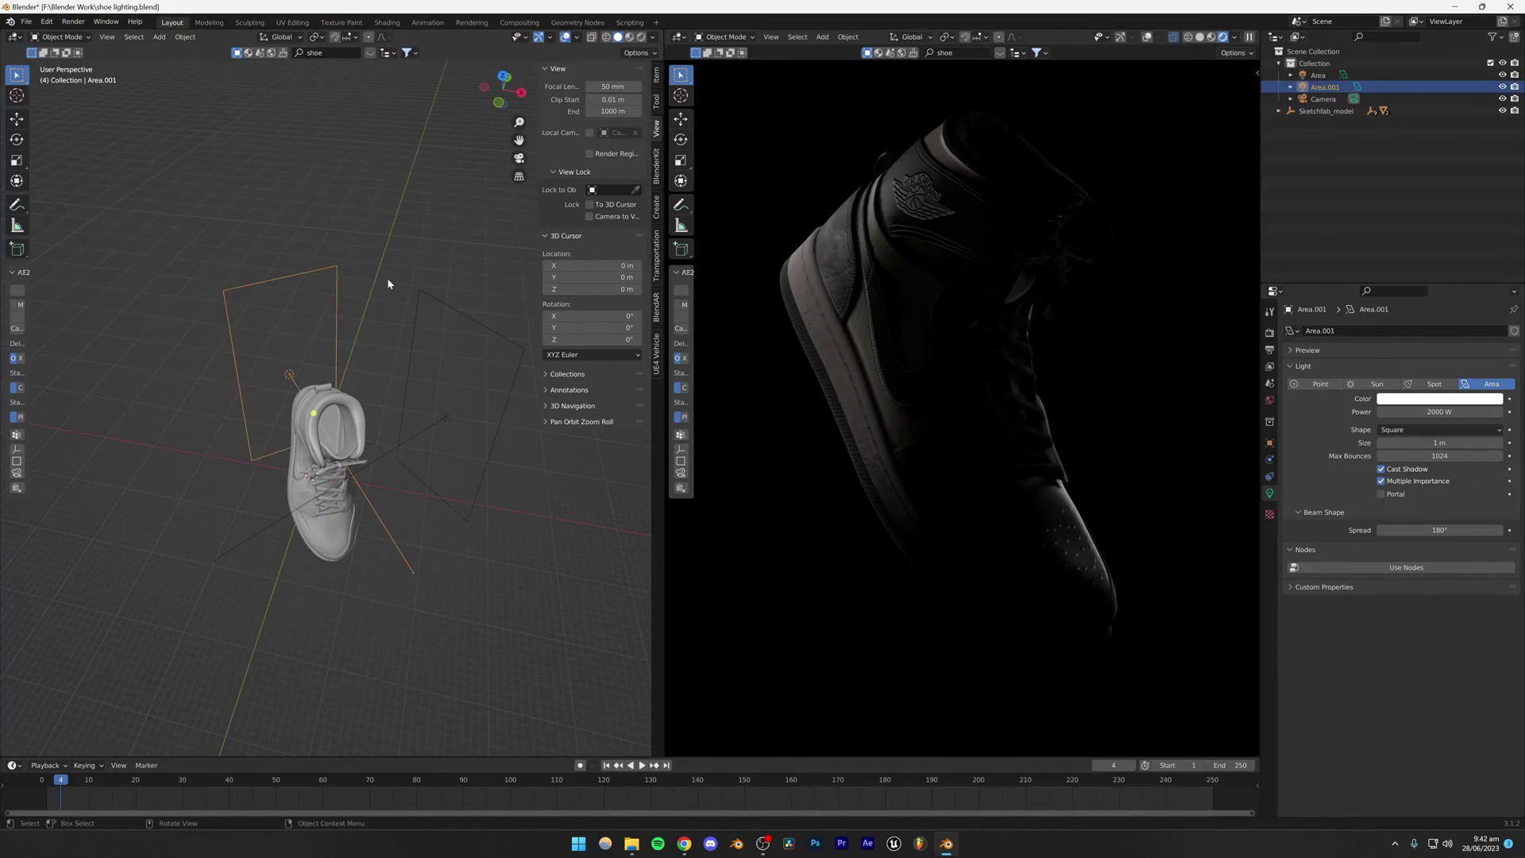
key("s")
key("x")
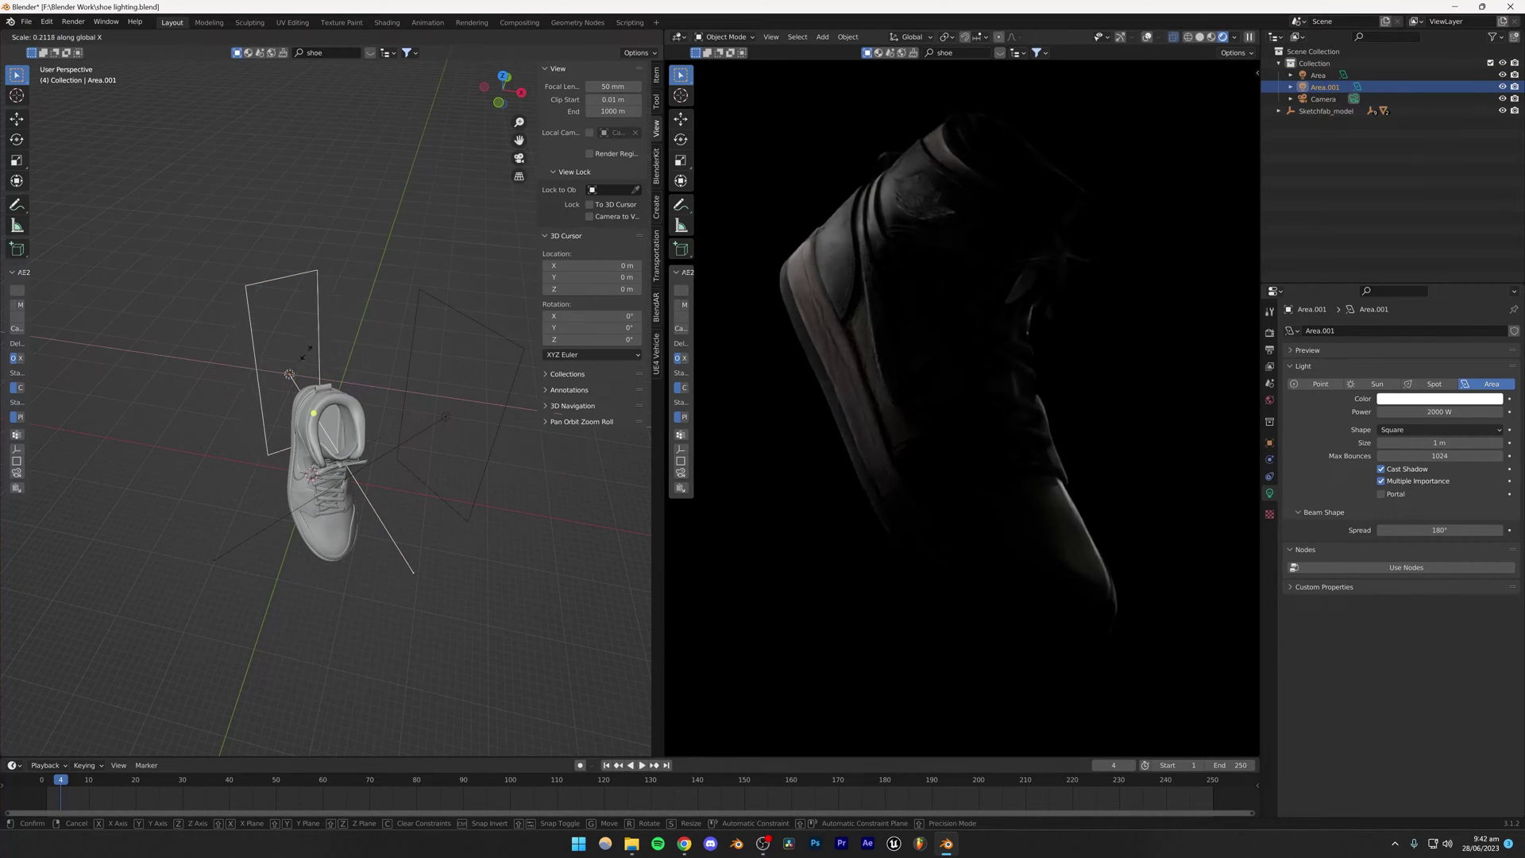
left_click(302, 356)
Narrow the lace-side area light along the X axis to match the other one, deselect it, and save the file.
middle_click_drag(302, 356, 433, 366)
left_click(432, 367)
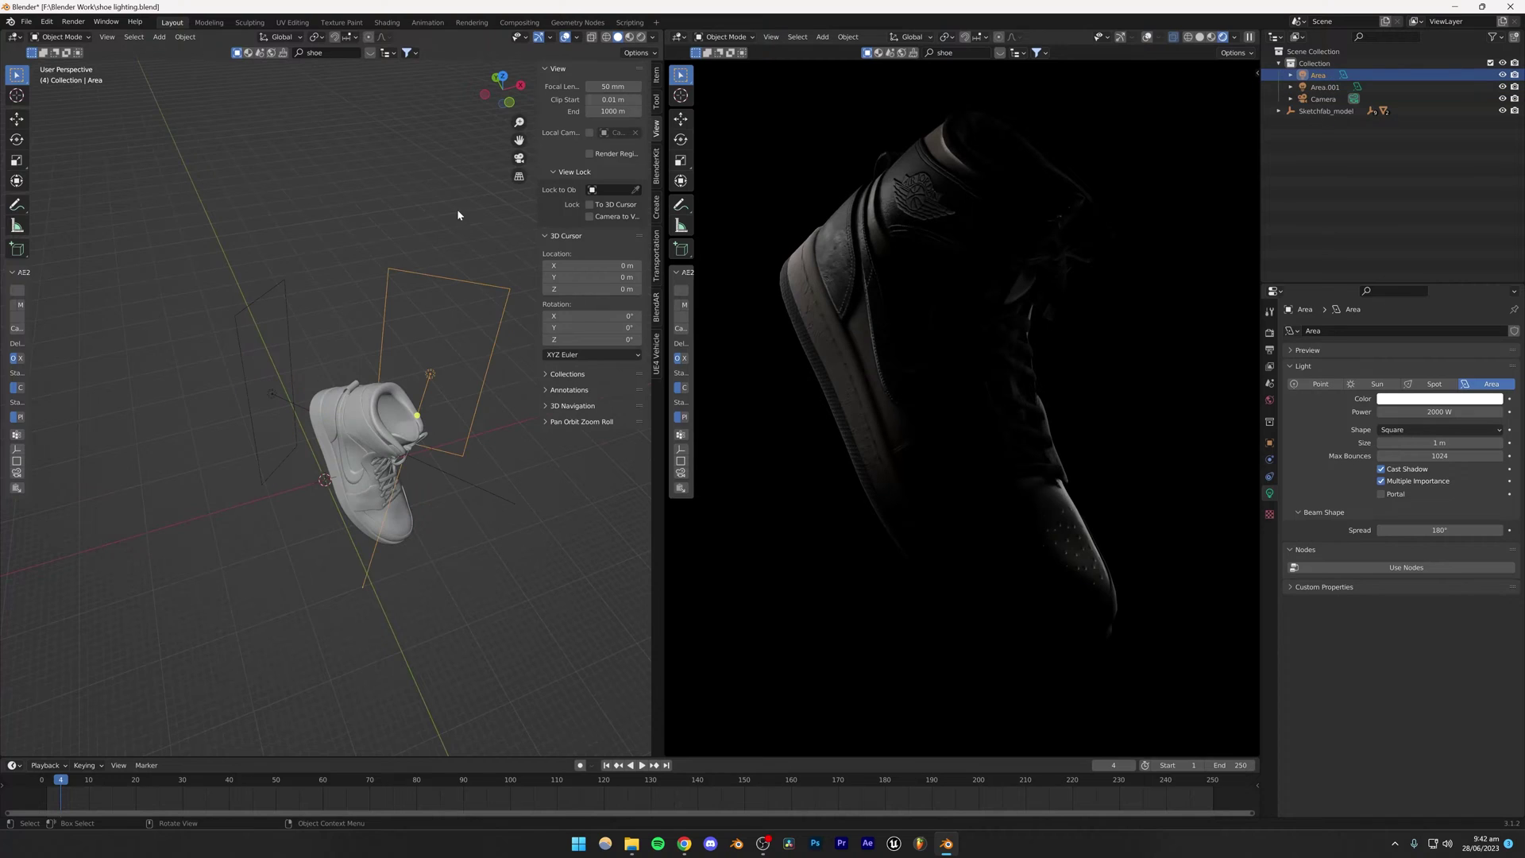
key("s")
key("x")
left_click(388, 327)
left_click(389, 327)
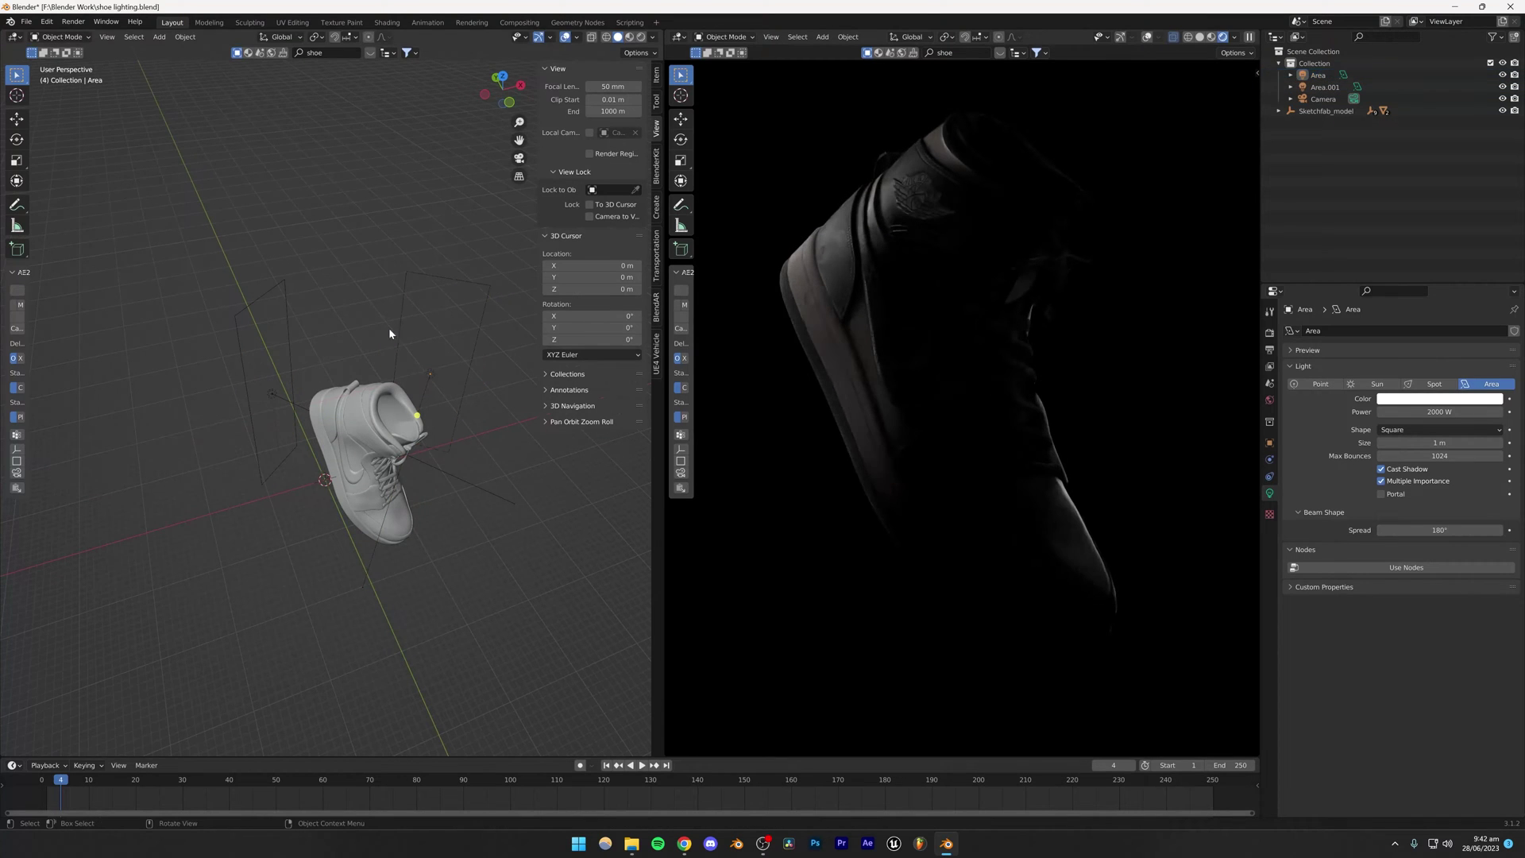
middle_click_drag(389, 333, 508, 449)
key("ctrl+s")
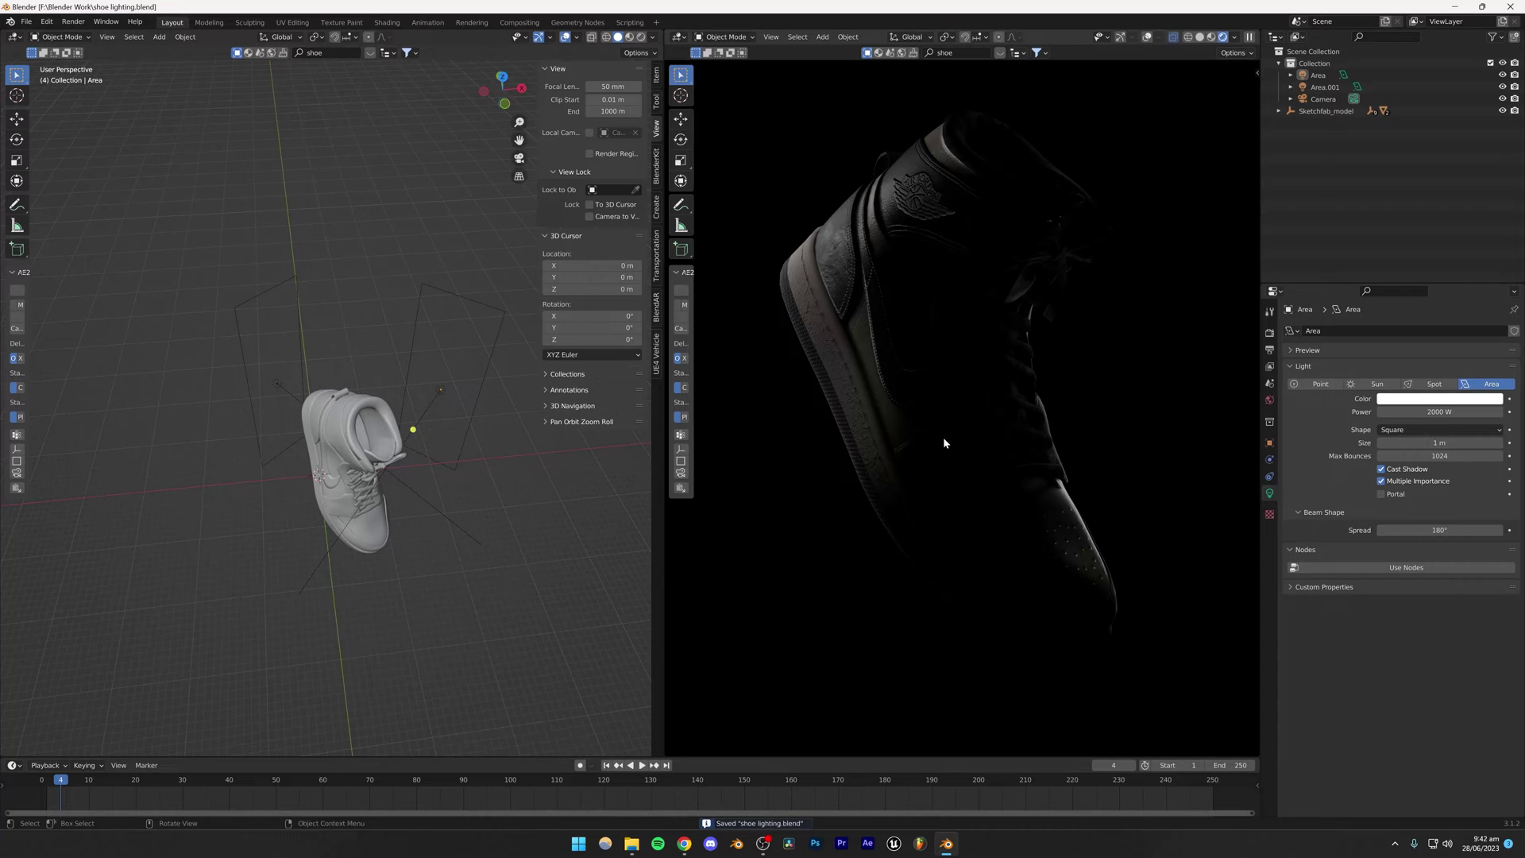
Set the power of the heel-side area light to 3000 W.
left_click(284, 392)
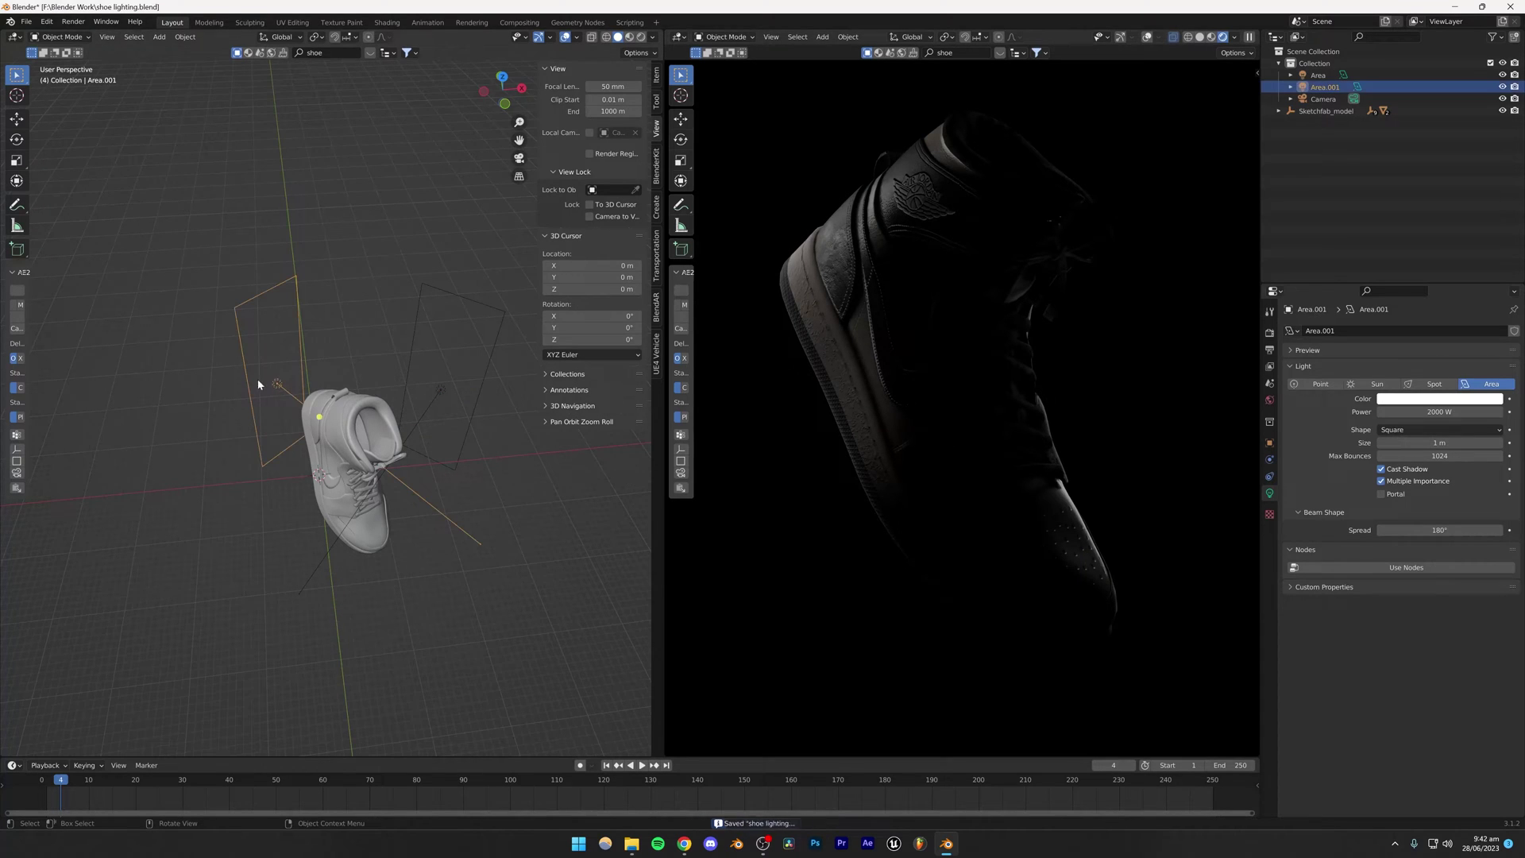
left_click(1439, 411)
type("390")
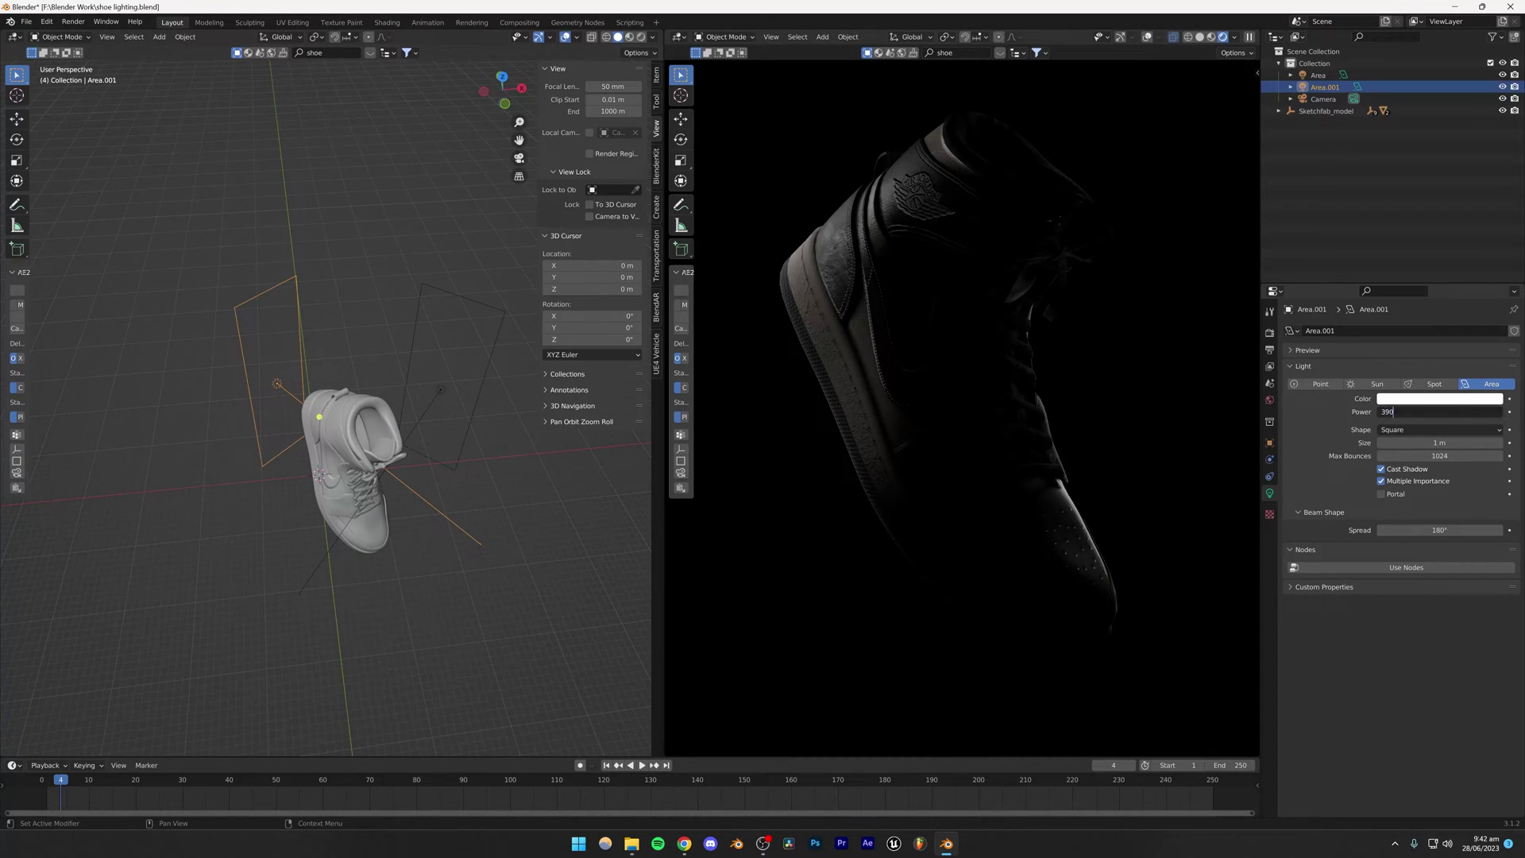
key("Return")
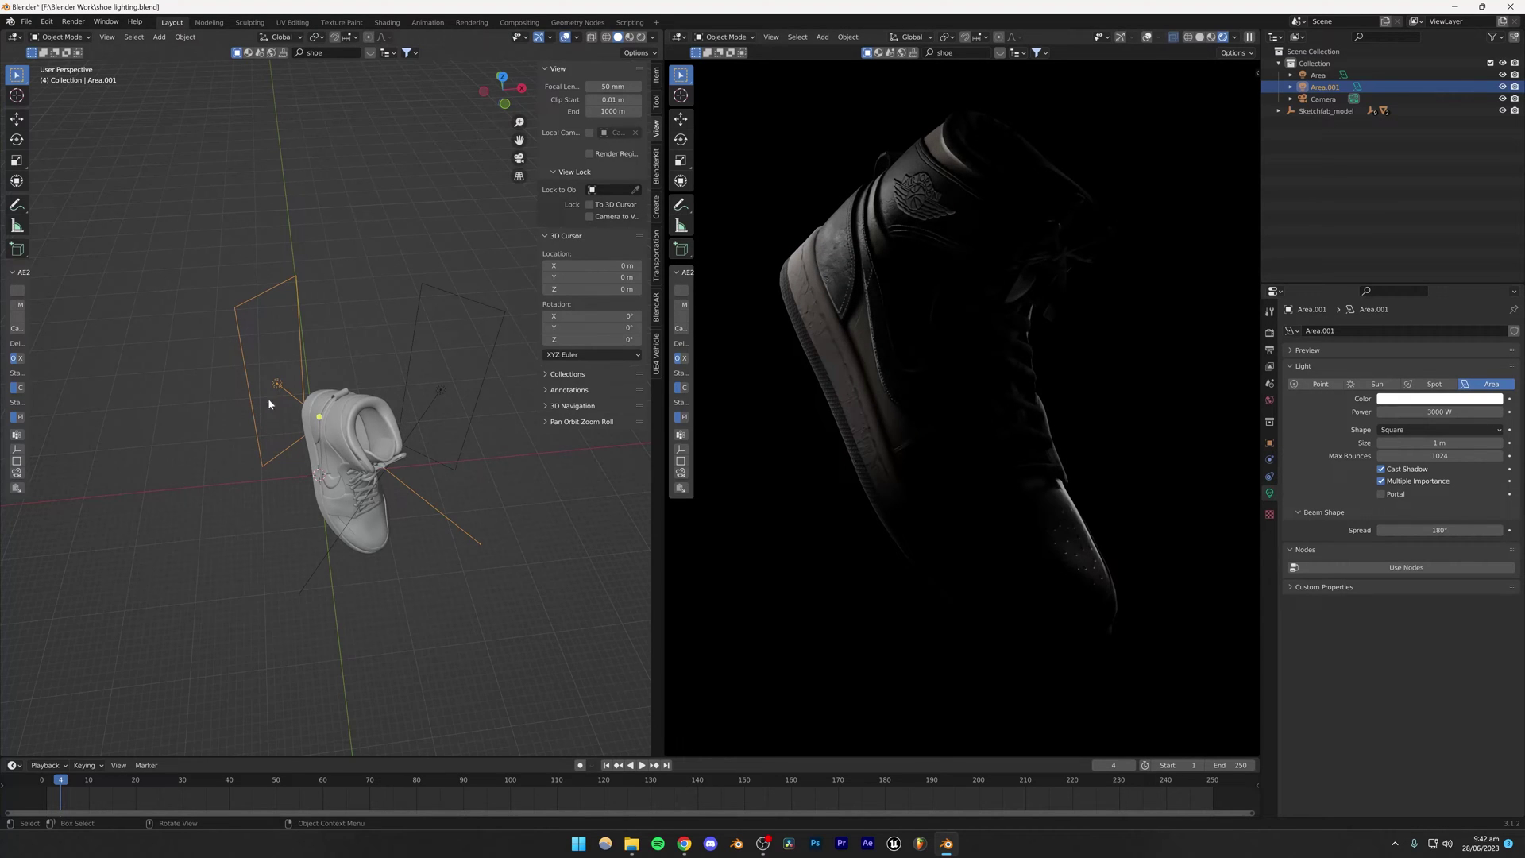
Raise the heel-side area light slightly along the Z axis and save the file.
middle_click_drag(268, 404, 354, 345)
key("g")
key("z")
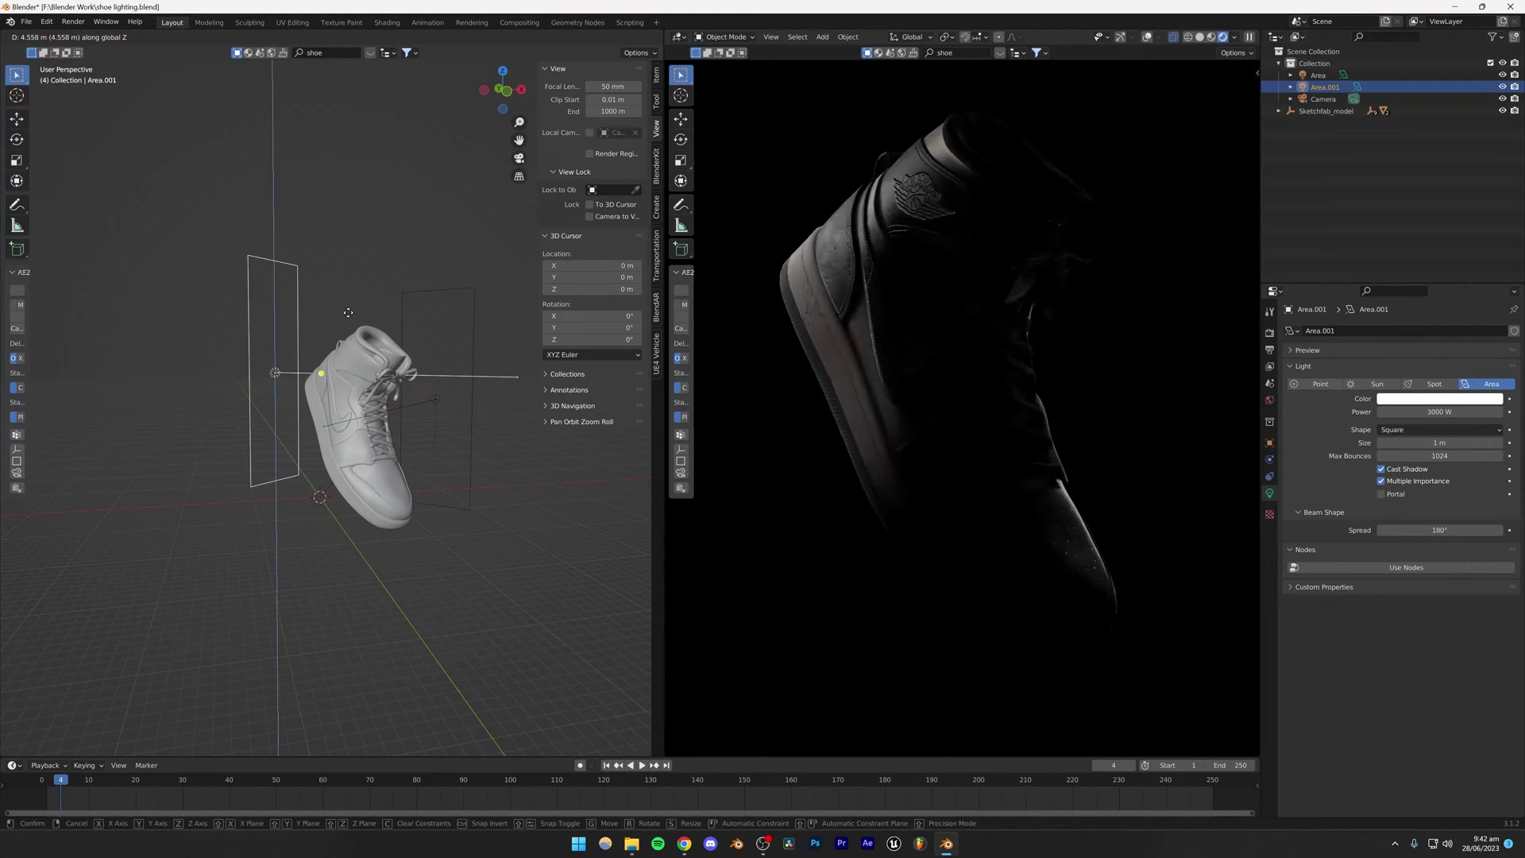
left_click(347, 318)
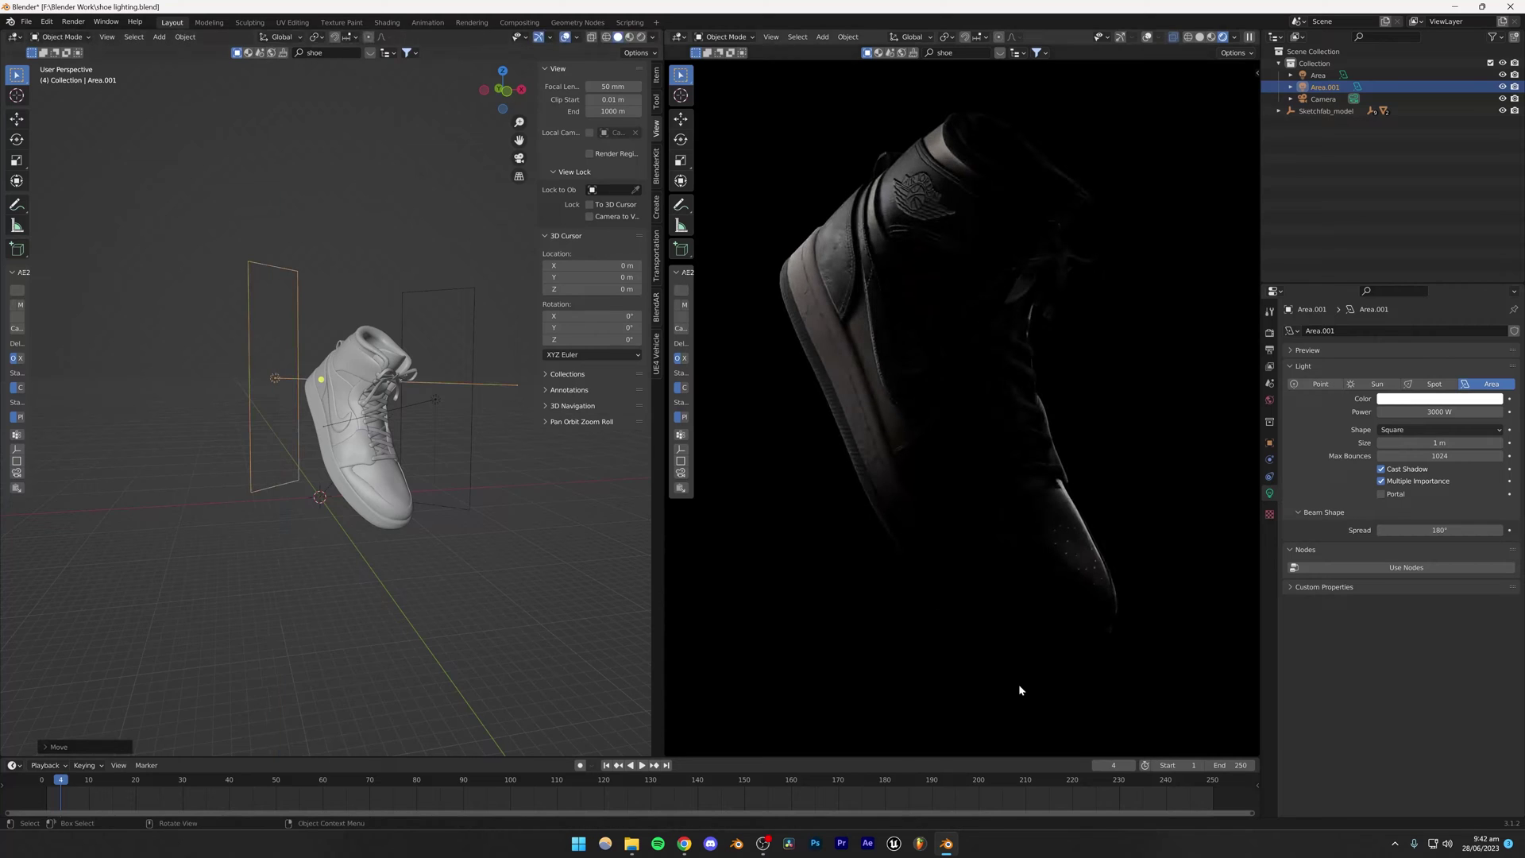
key("ctrl+s")
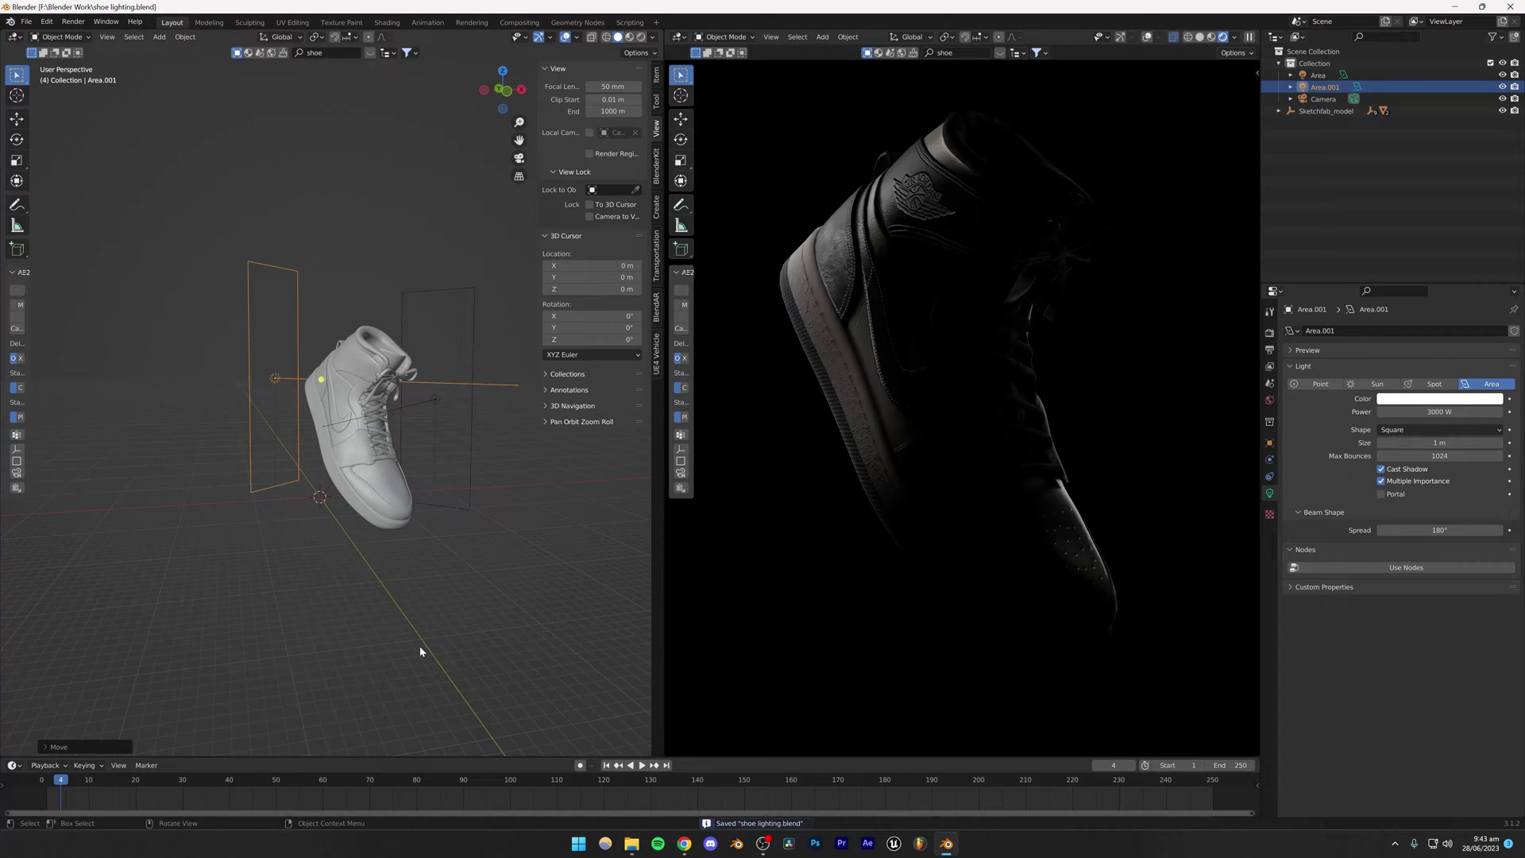
In the top view, rotate the heel-side light to aim more along the shoe, shift it slightly backward, and save the file.
key("KP_7")
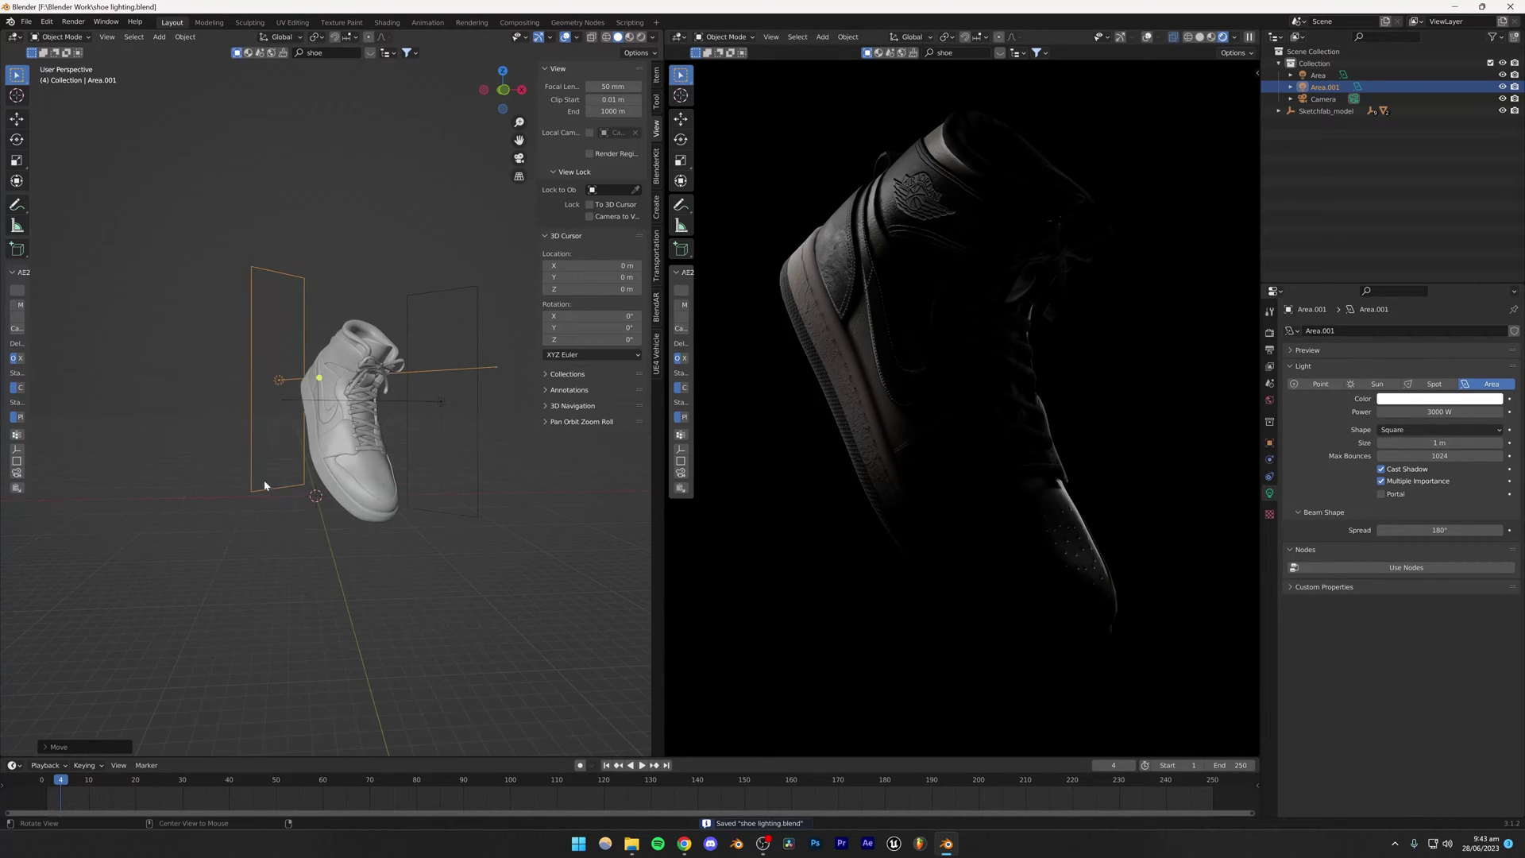
key("r")
left_click(381, 469)
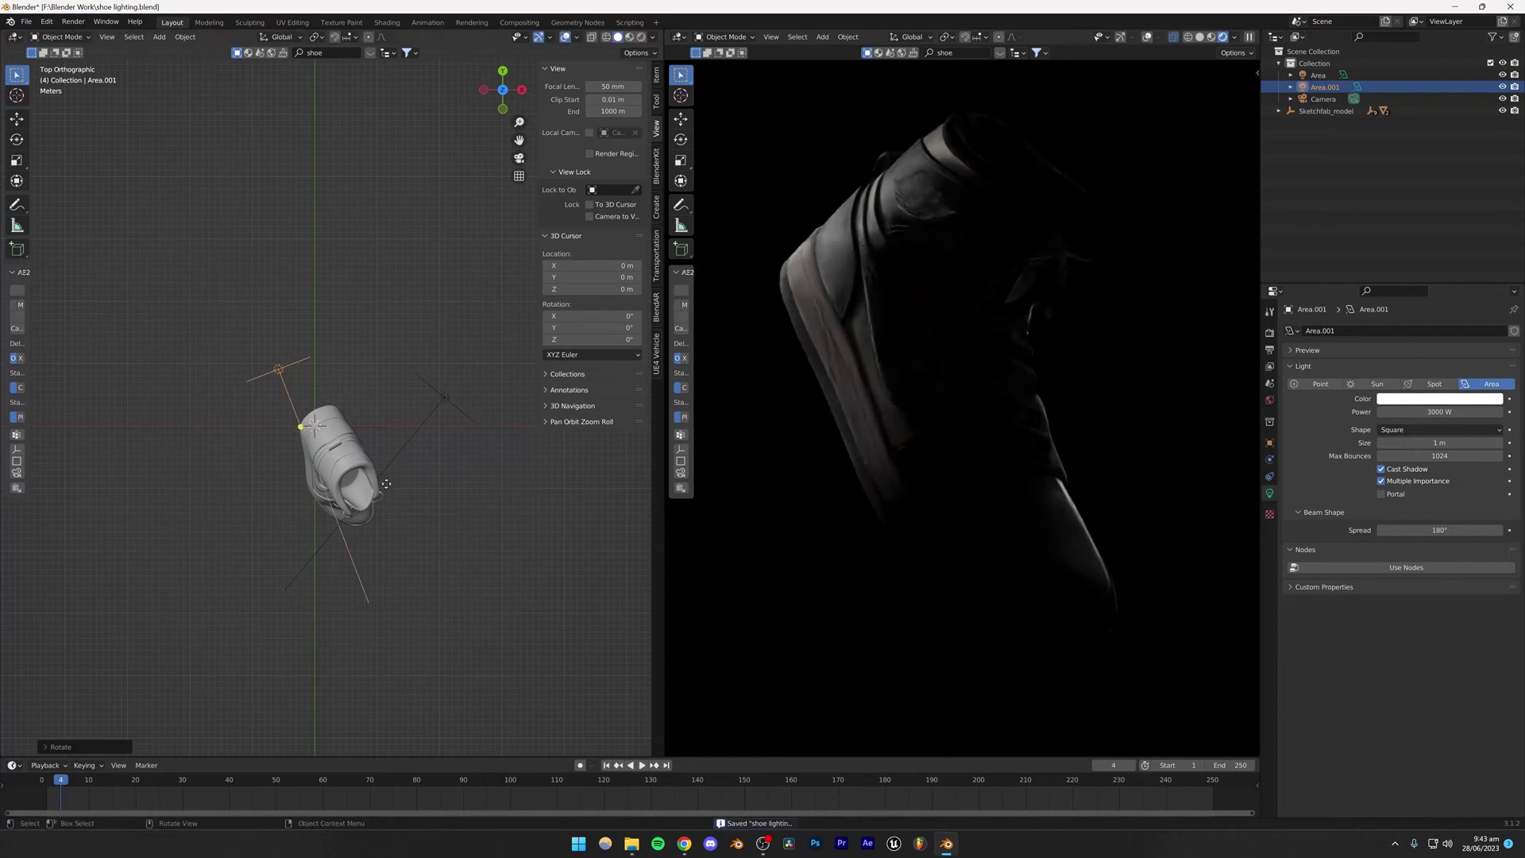
key("g")
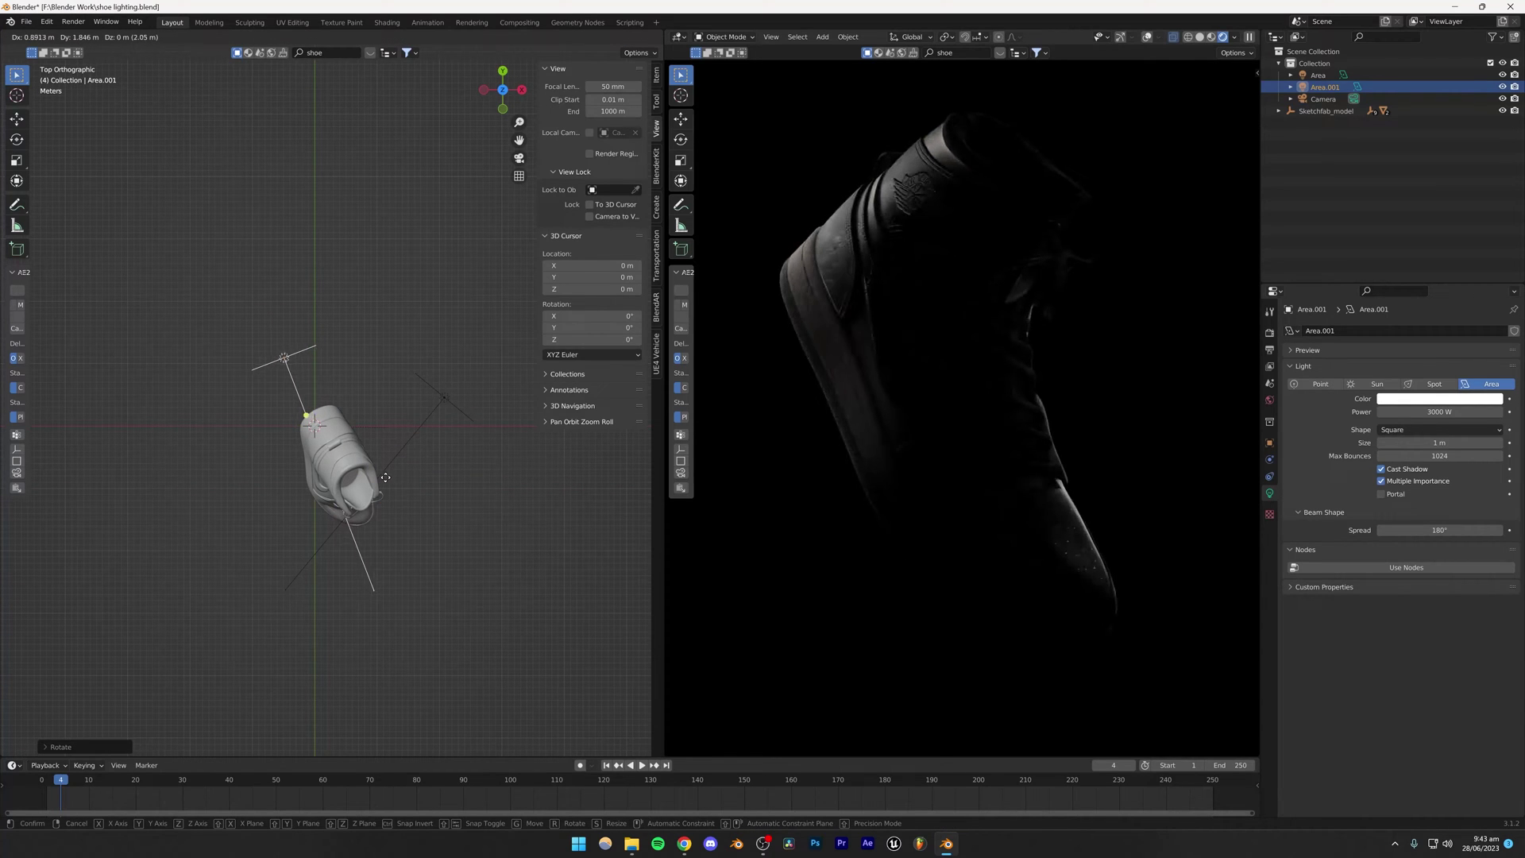
left_click(381, 337)
key("ctrl+s")
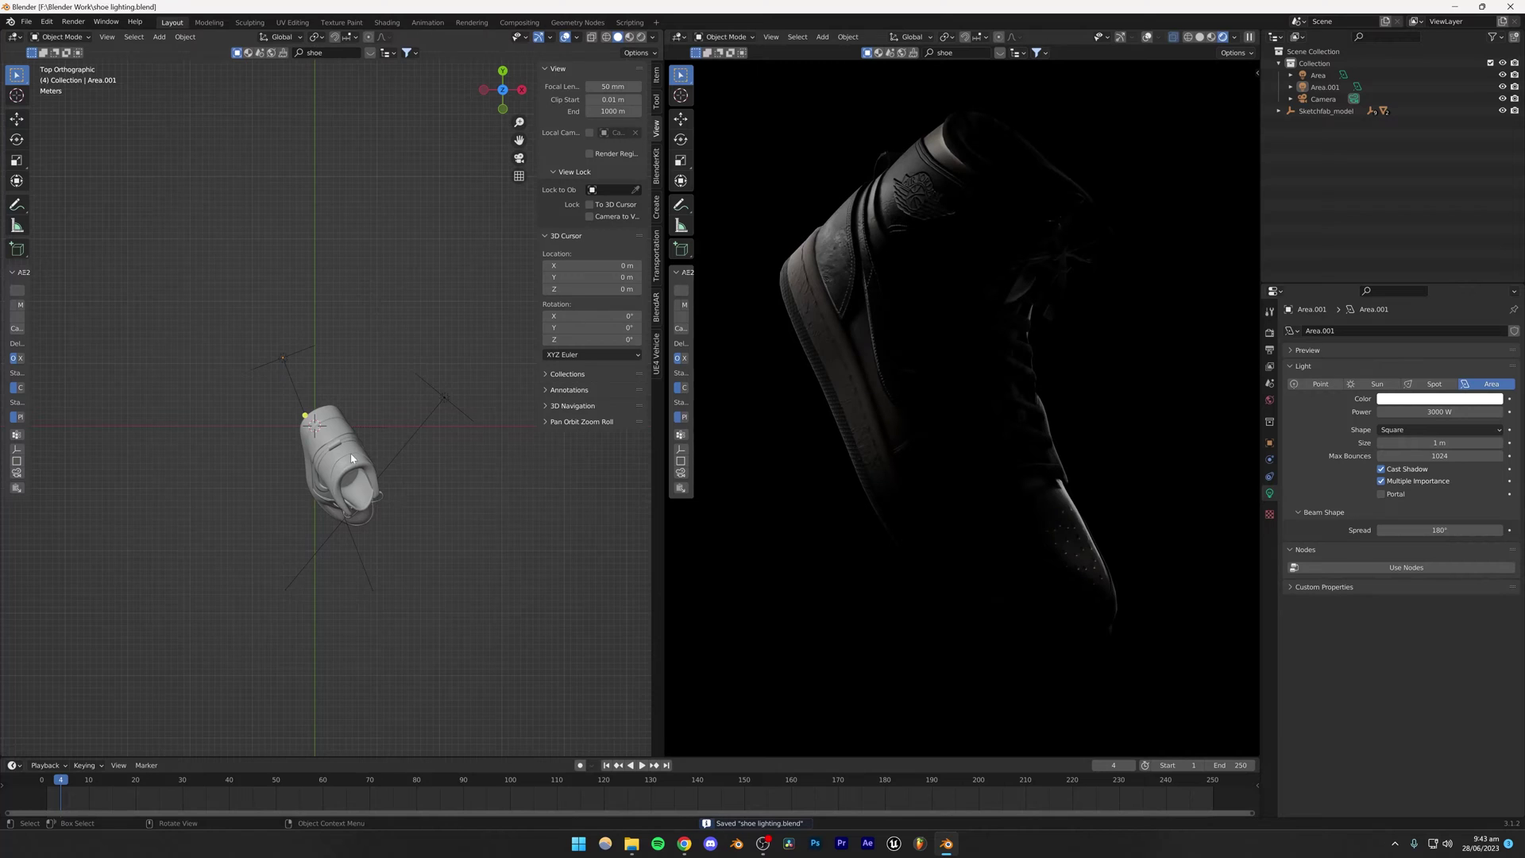
Duplicate the heel-side area light, move the copy horizontally to the front of the shoe, and lower it about 41 m beneath it.
middle_click_drag(380, 298, 313, 315)
left_click(311, 313)
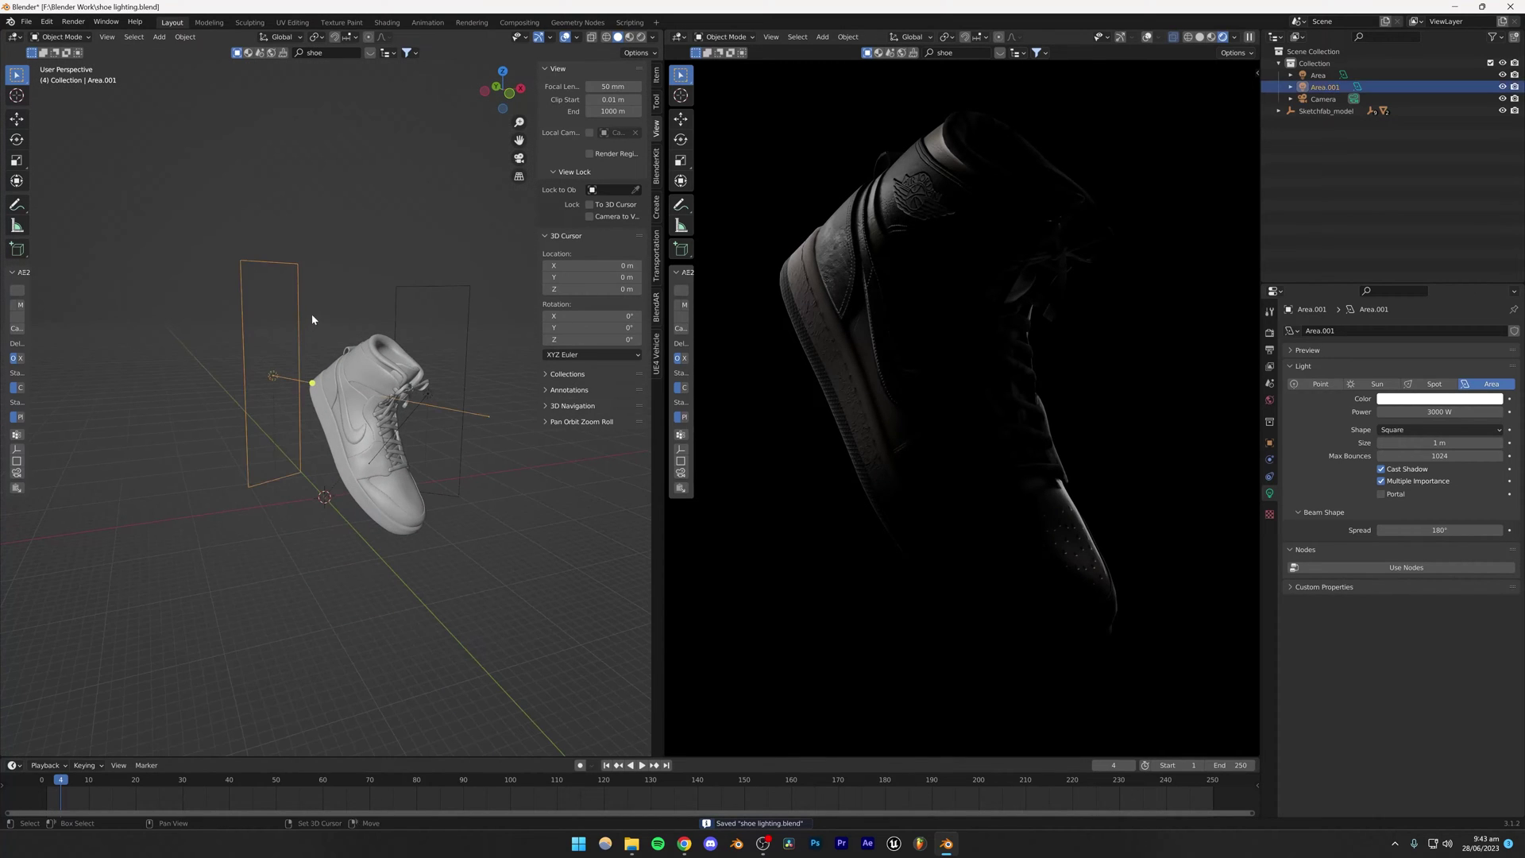
key("shift+d")
key("shift+z")
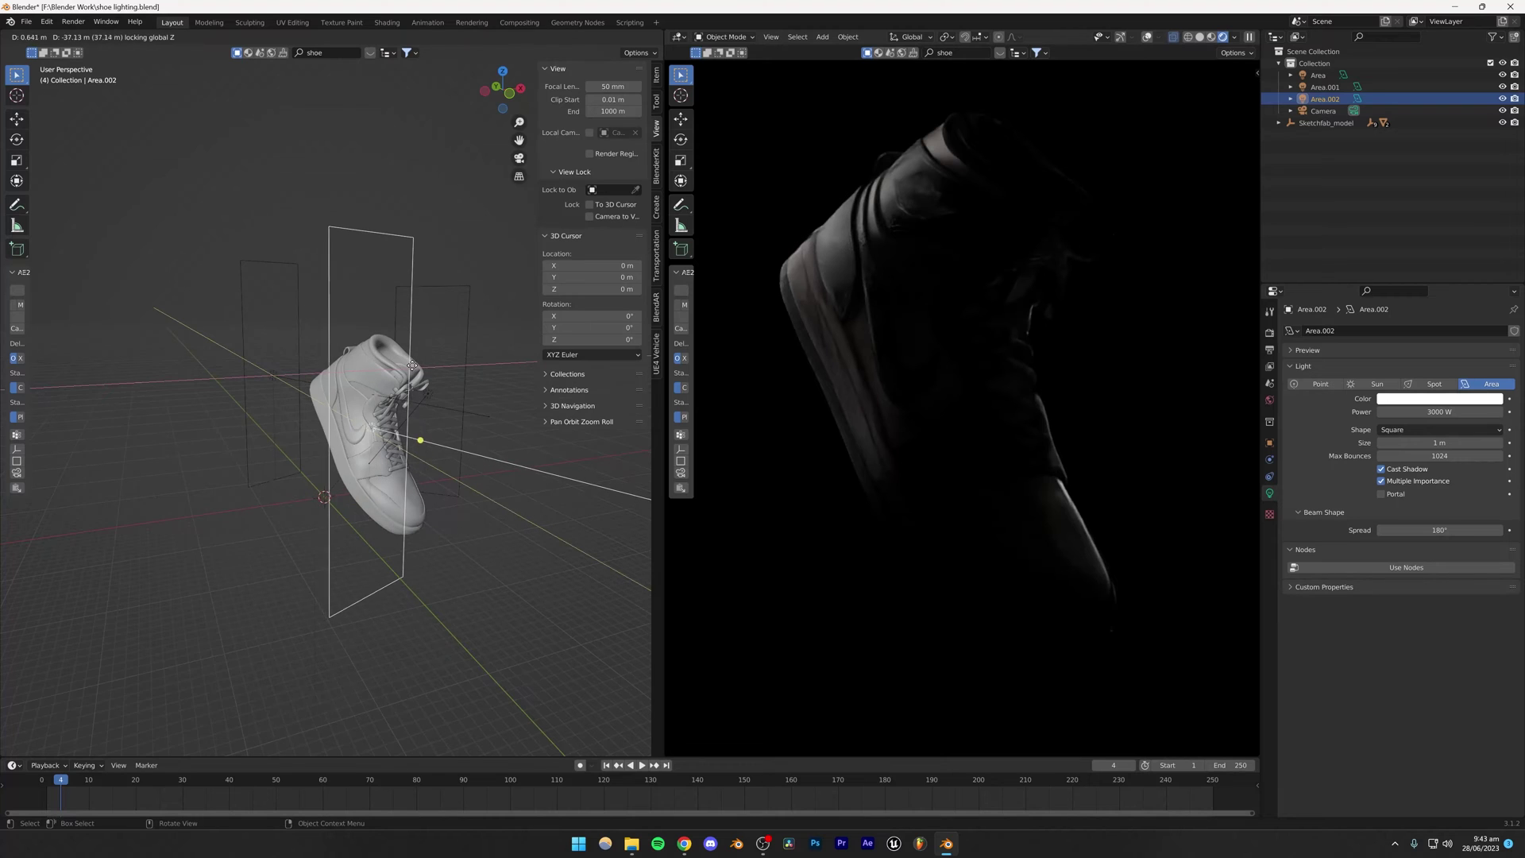
left_click(402, 330)
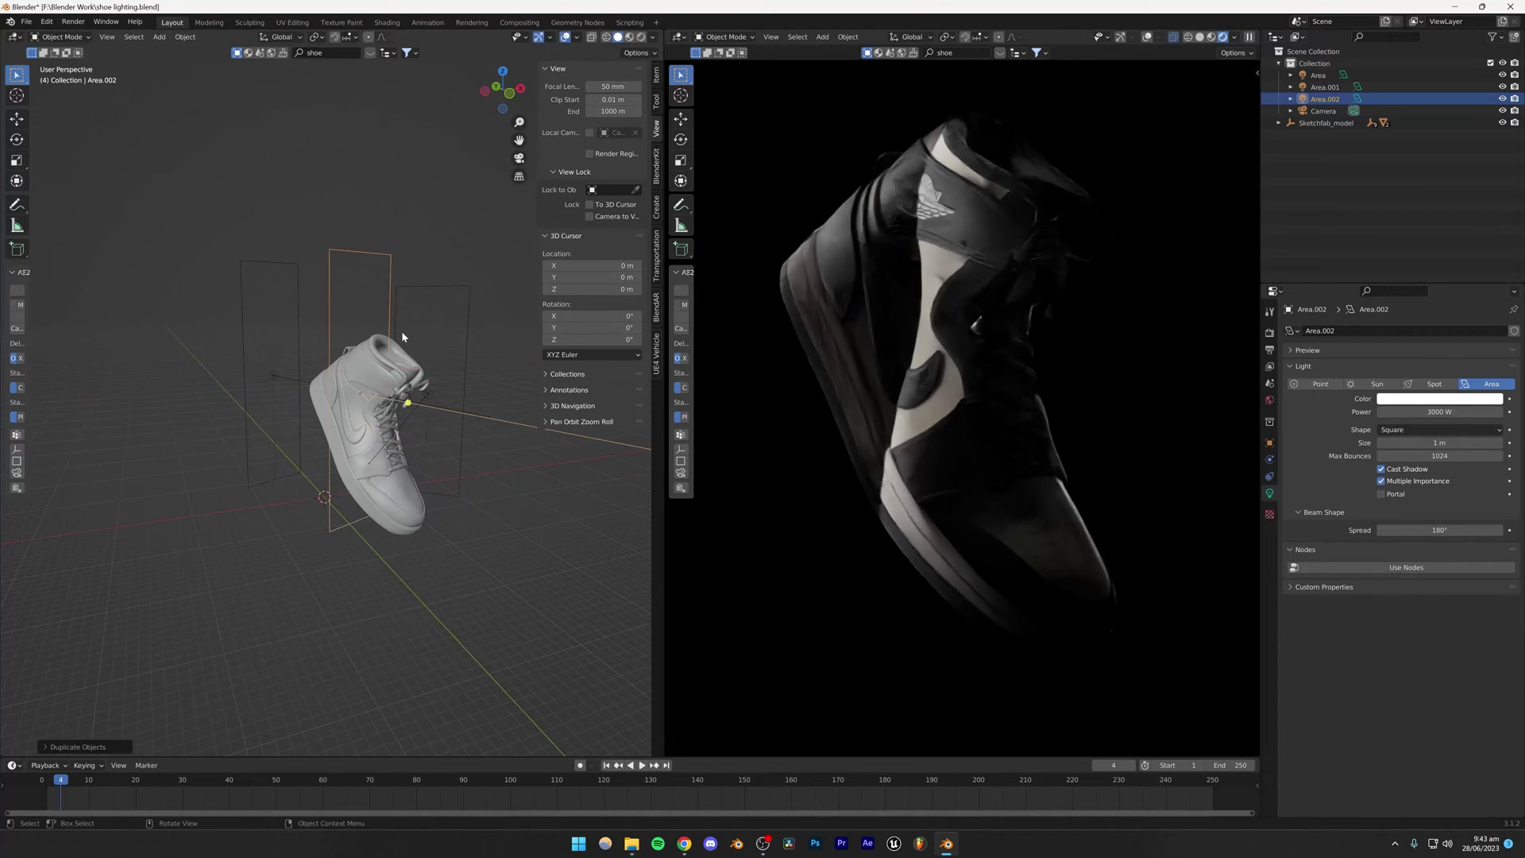
key("g")
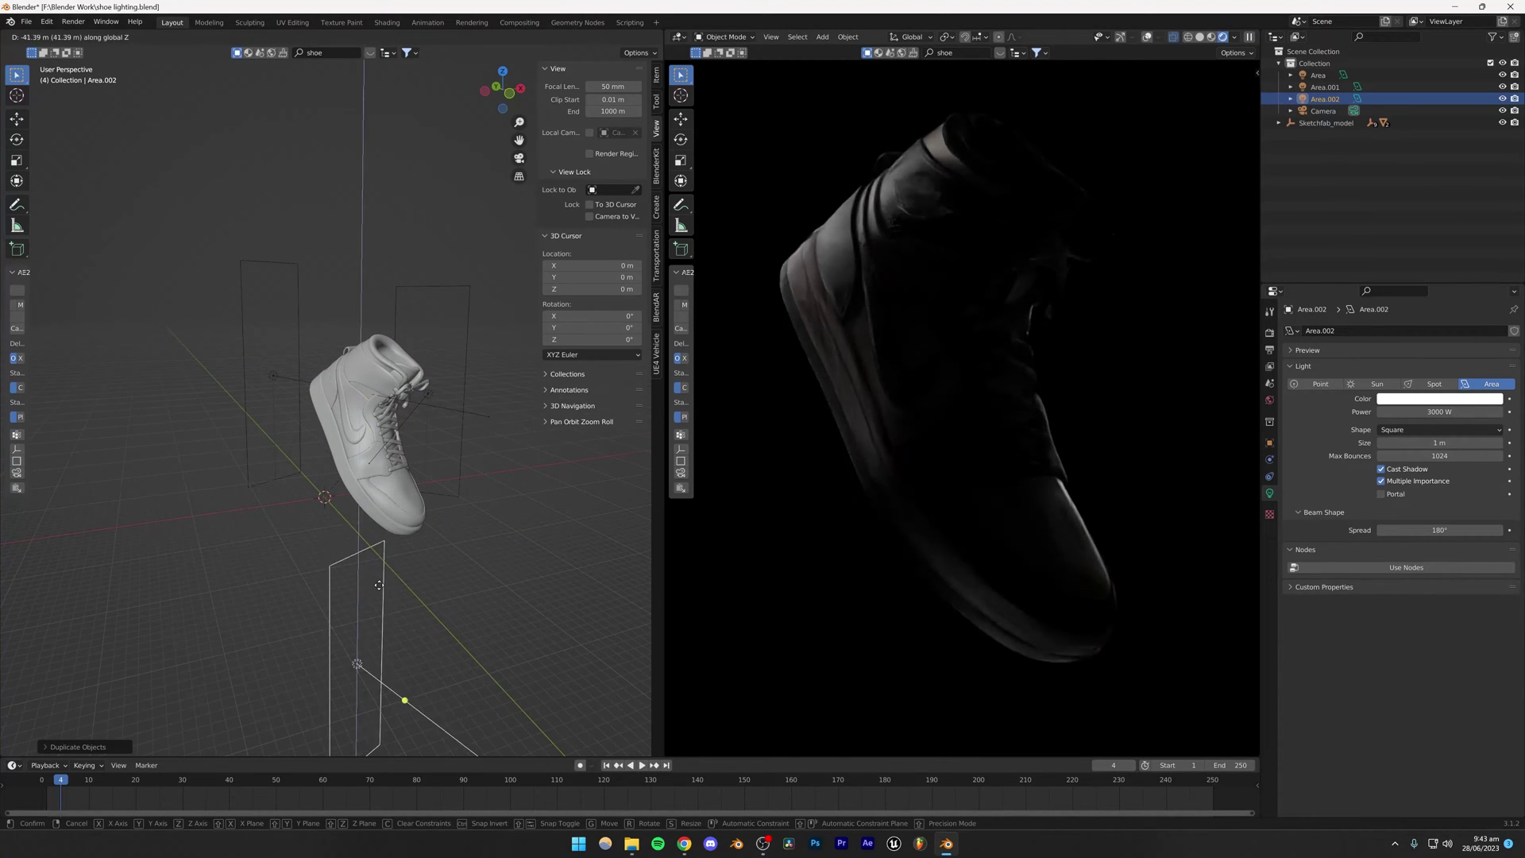
left_click(379, 582)
Rotate the light below the shoe about Z to face forward, and about Y so its long side lies horizontally.
middle_click_drag(379, 581, 390, 442, "alt")
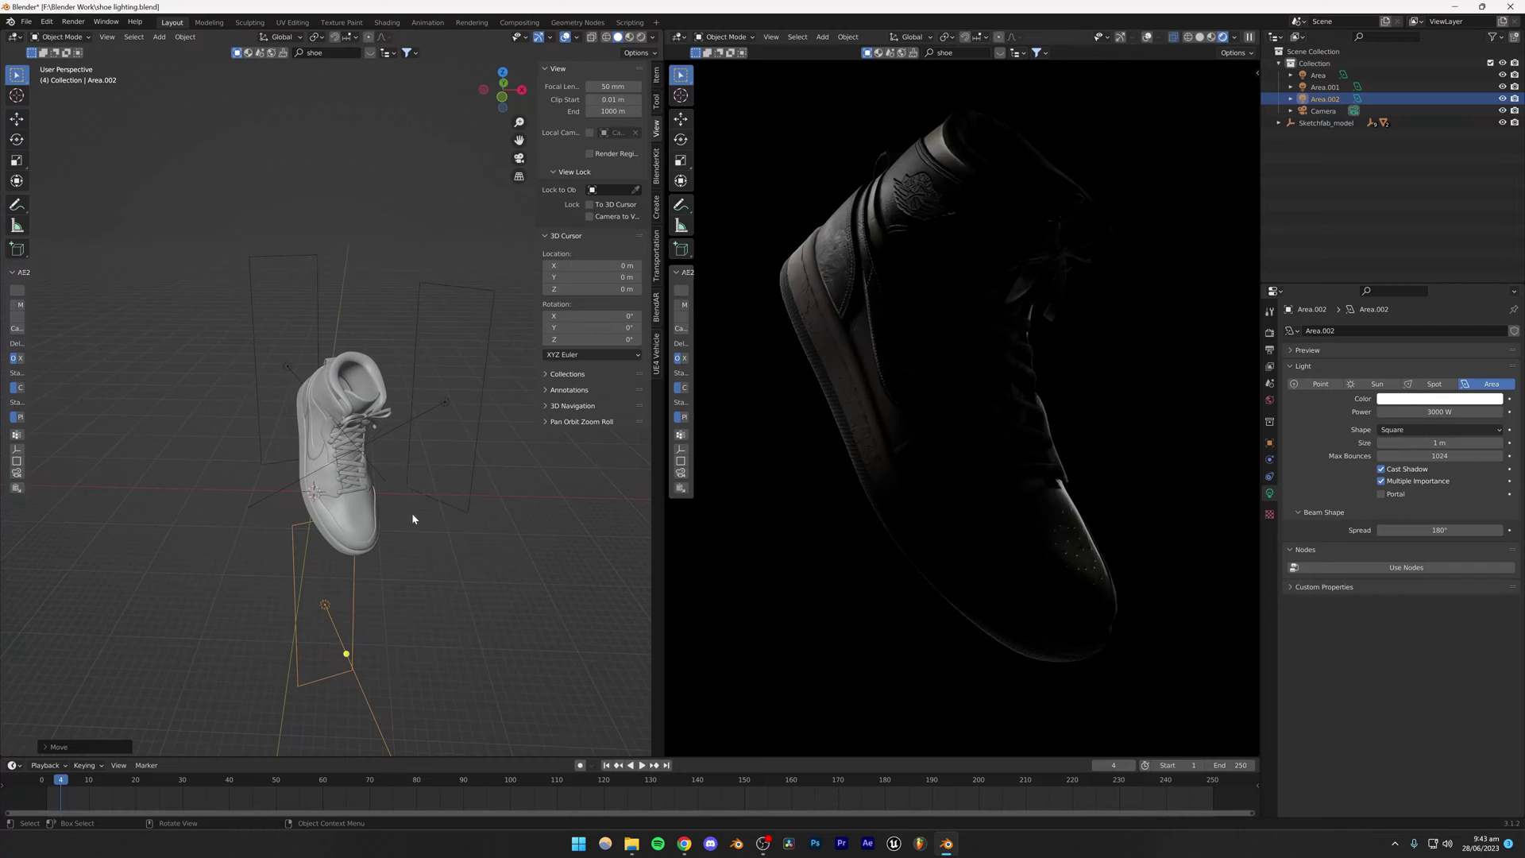
key("r")
key("z")
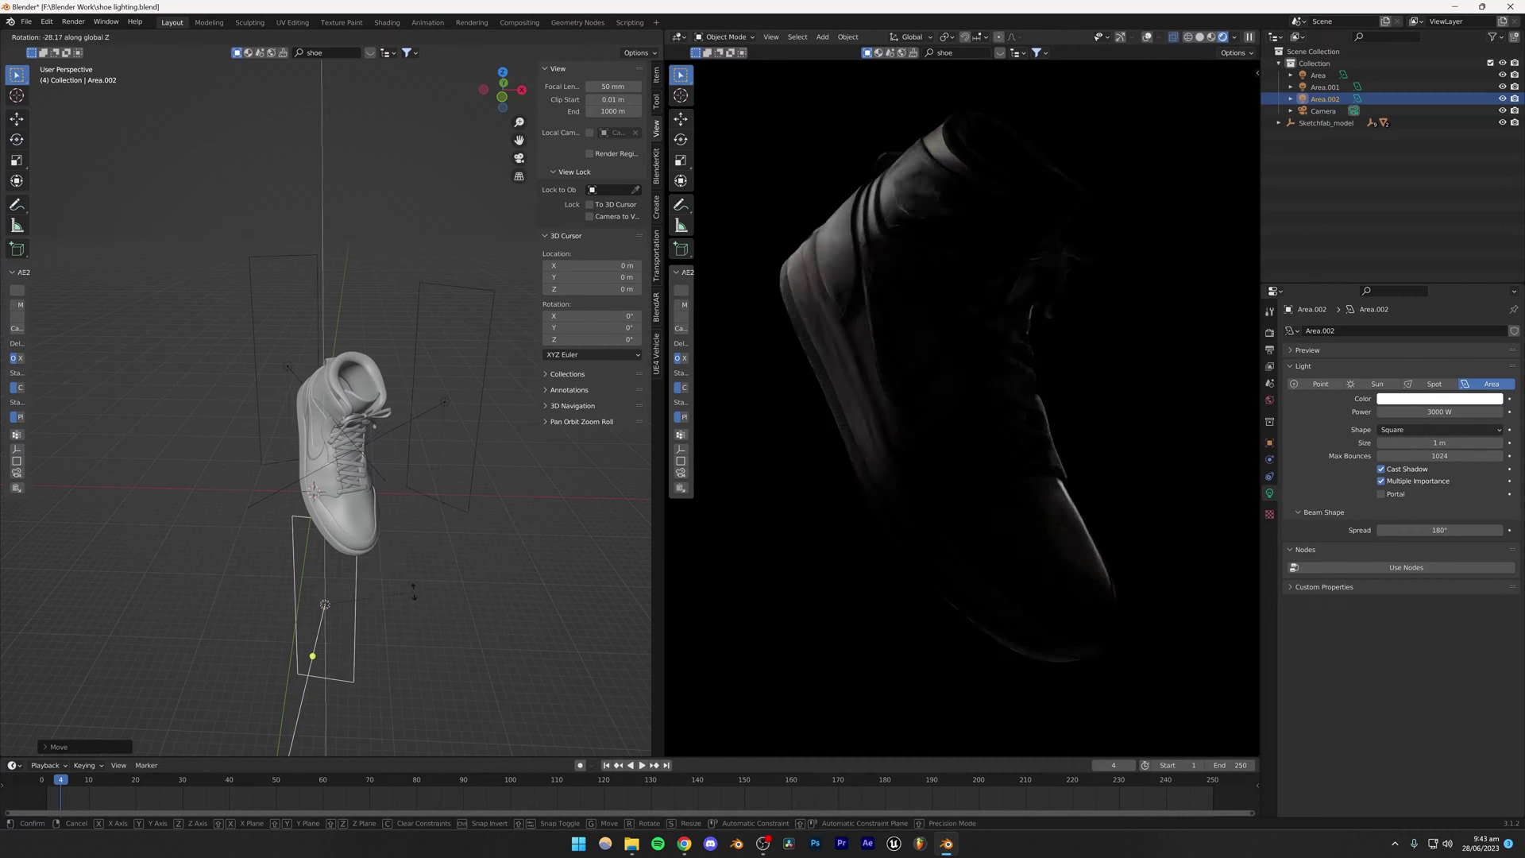
left_click(427, 580)
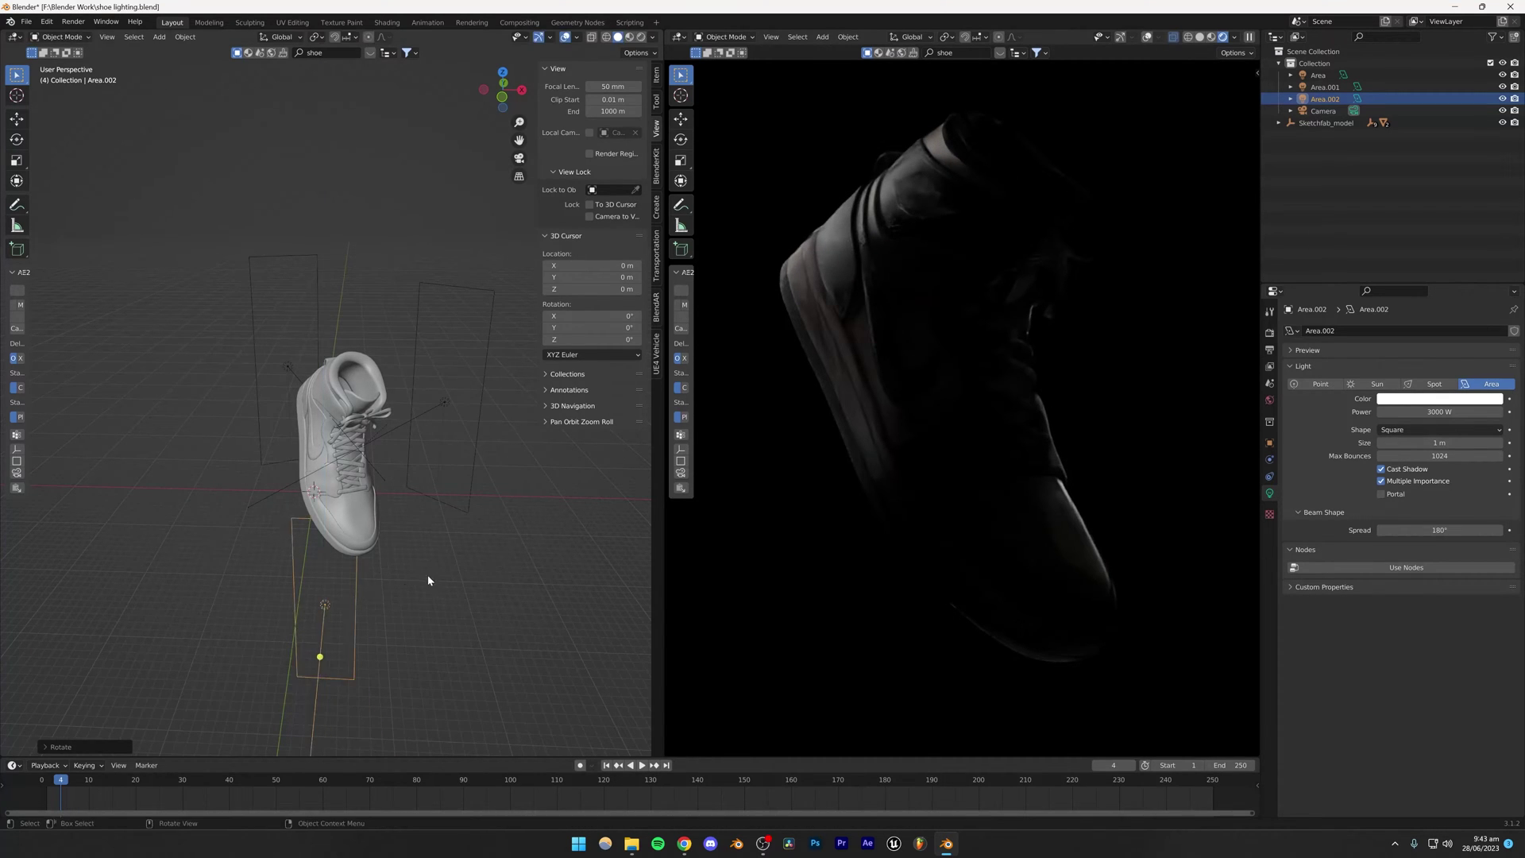
middle_click_drag(427, 580, 441, 521)
key("r")
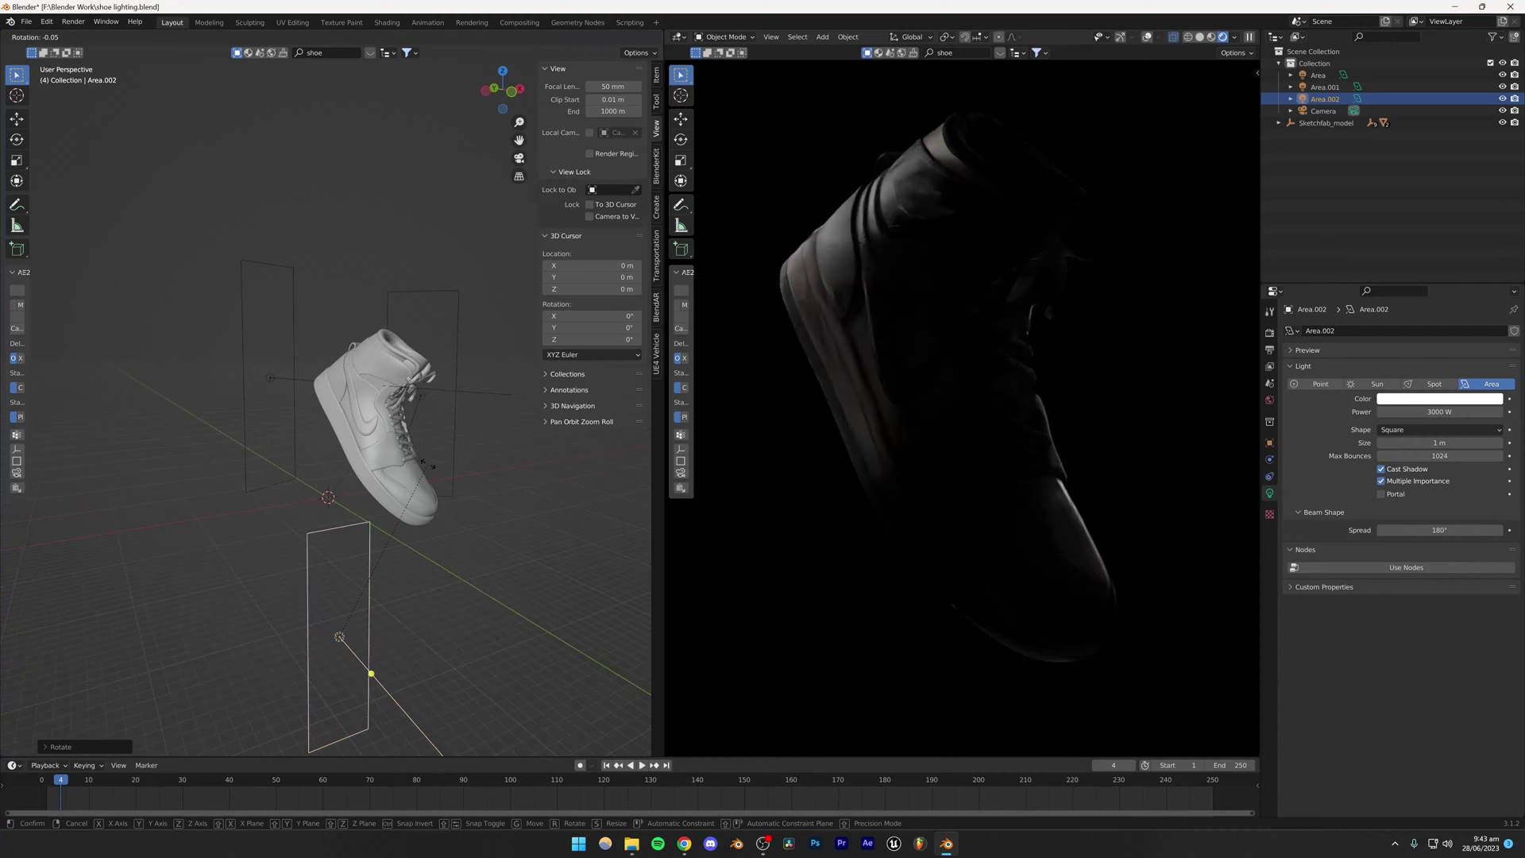
key("y")
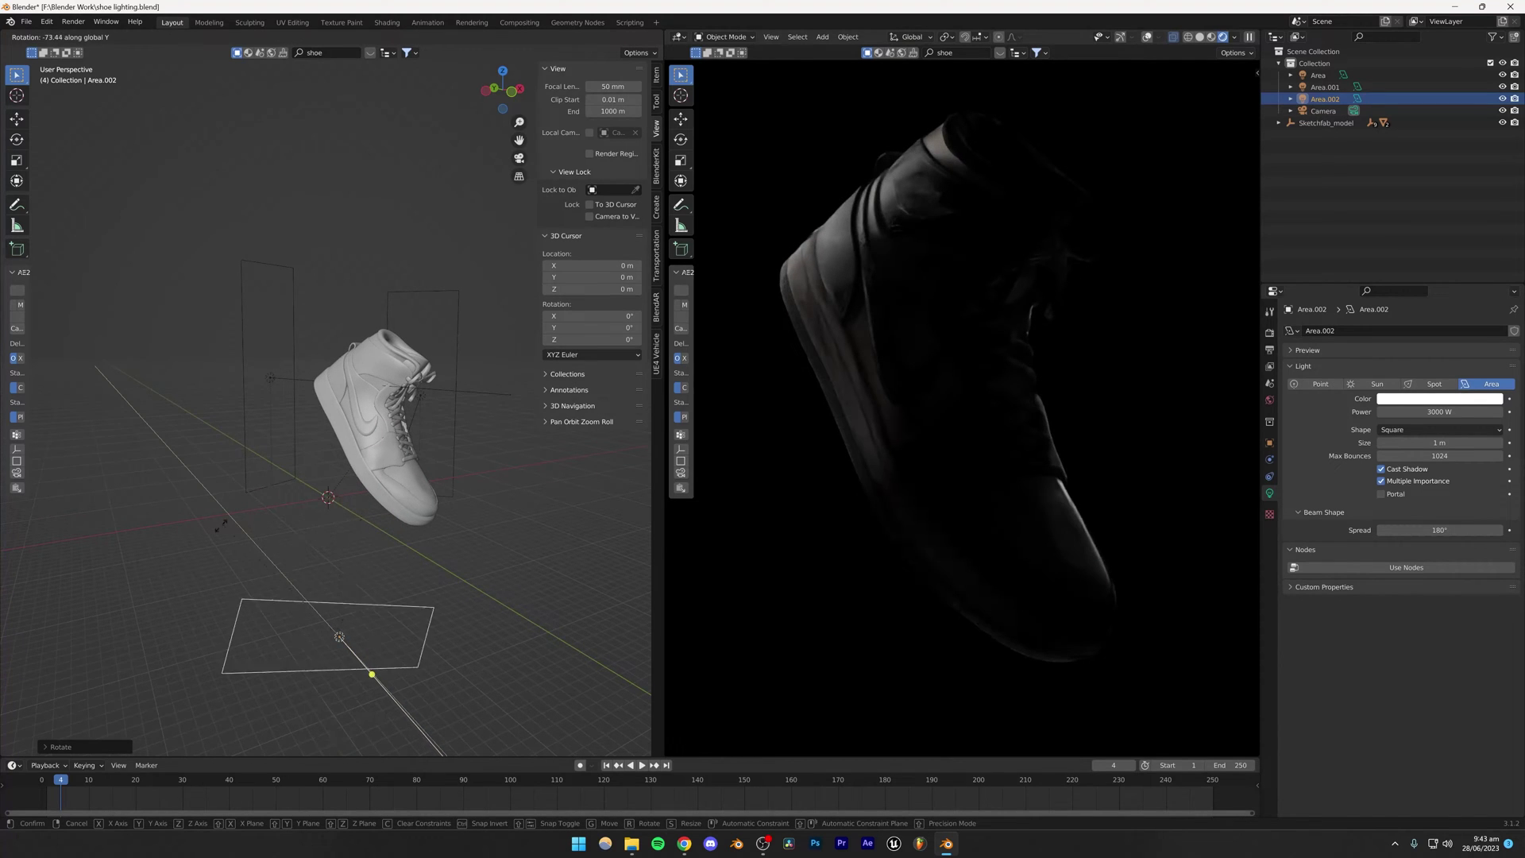
left_click(203, 559)
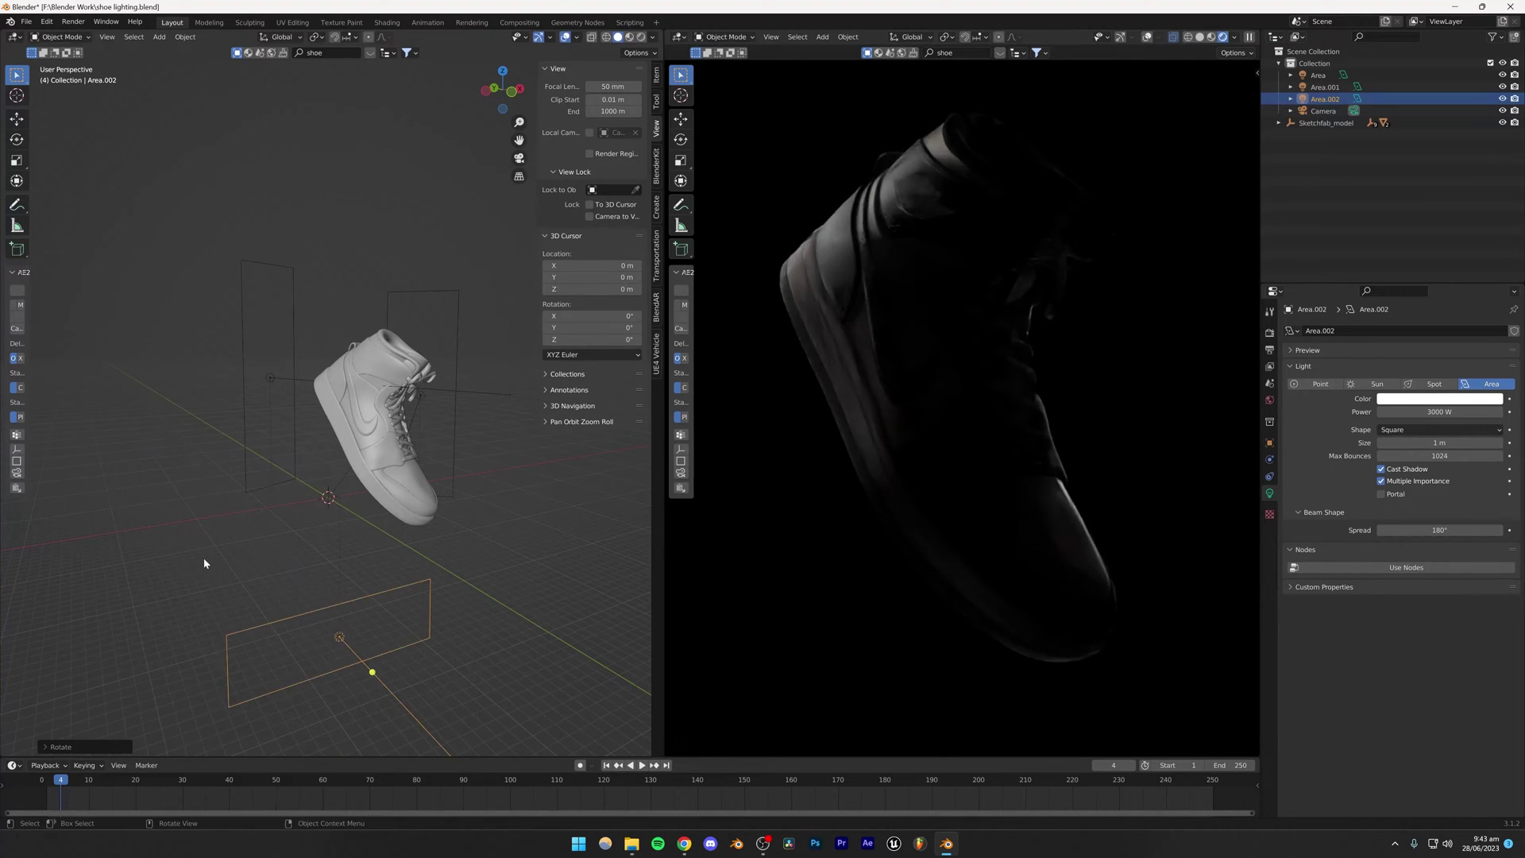
Tilt the light below the shoe about -53° around the X axis so it aims upward at the sole.
key("r")
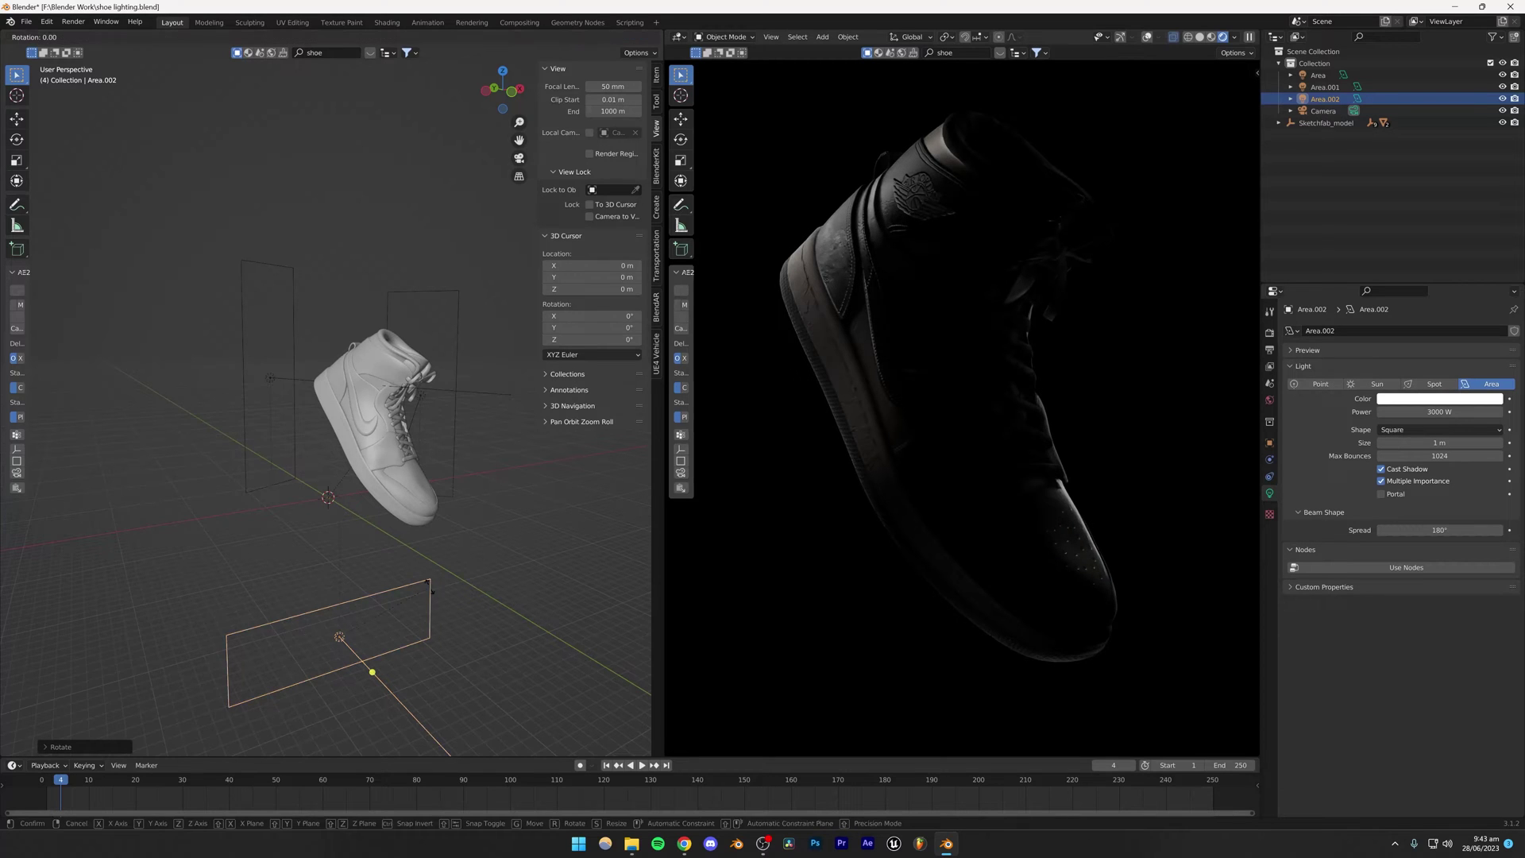
key("x")
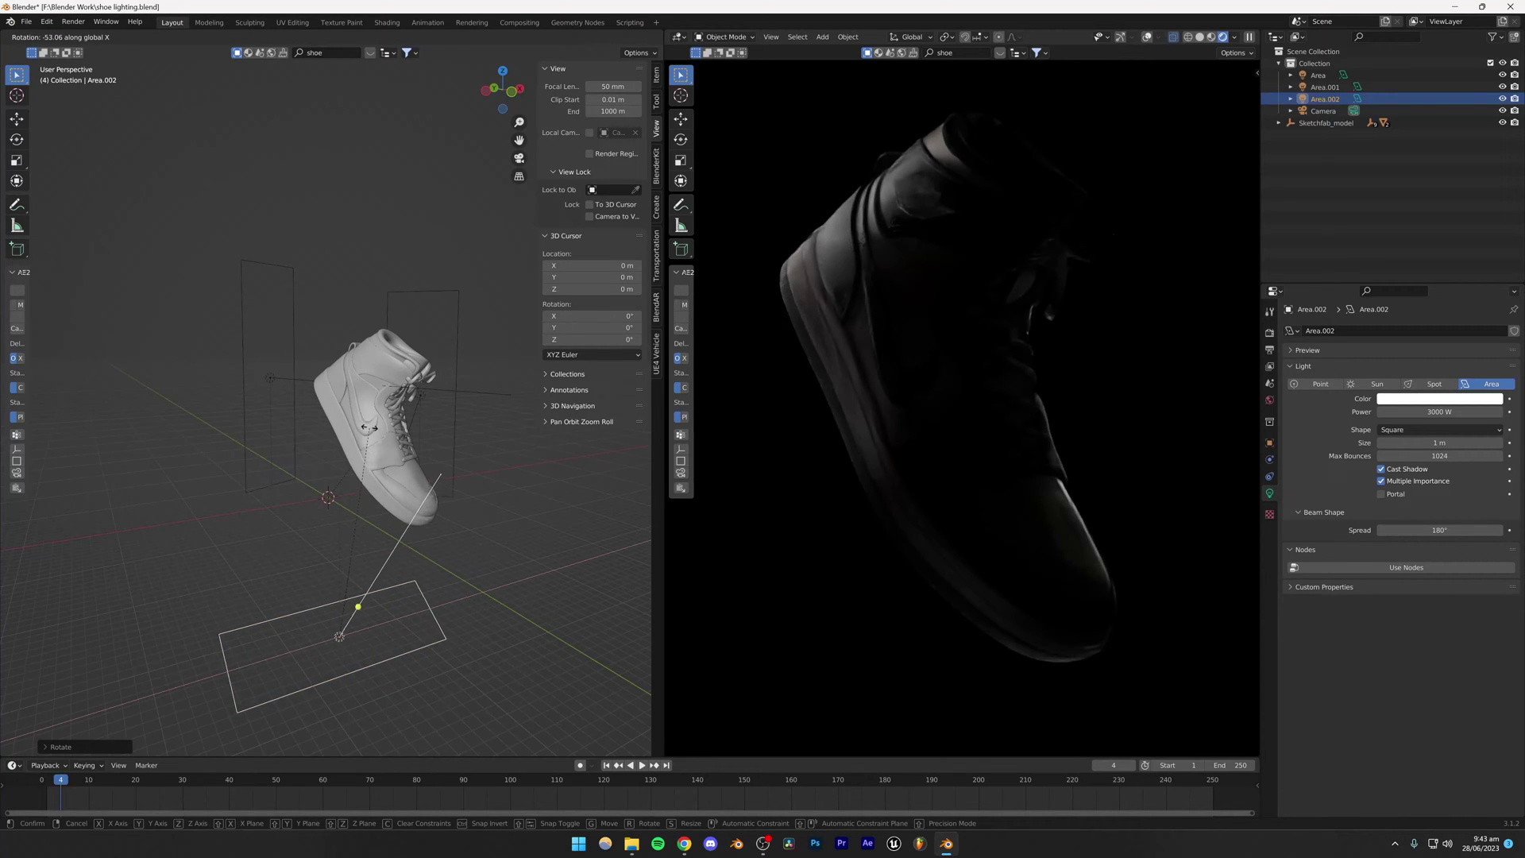
left_click(370, 426)
In the left side view, move the area light below the shoe upward, closer to the sole.
middle_click_drag(370, 426, 473, 490, "alt")
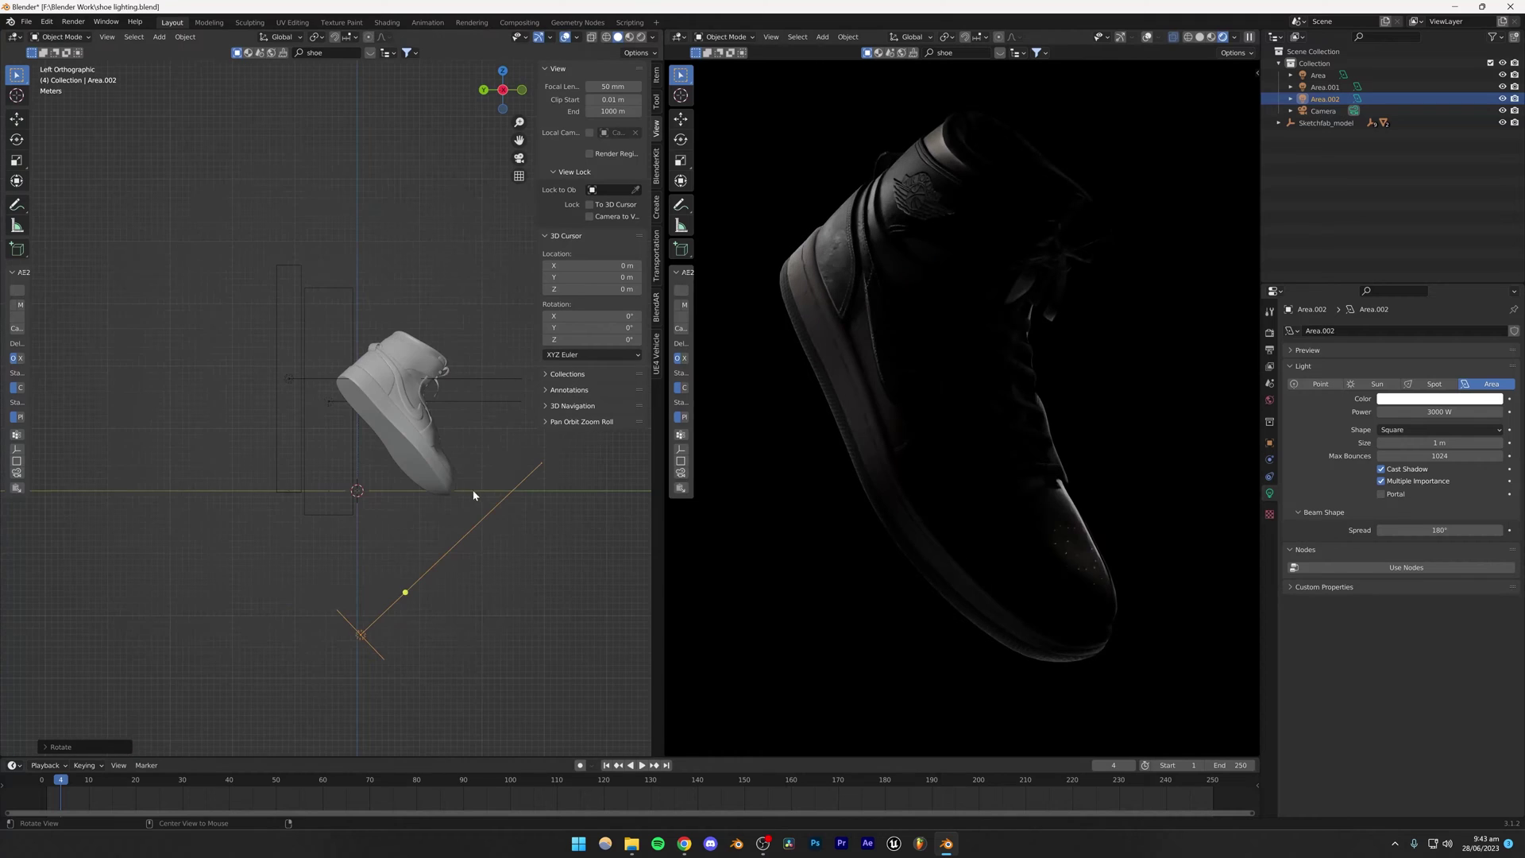
key("g")
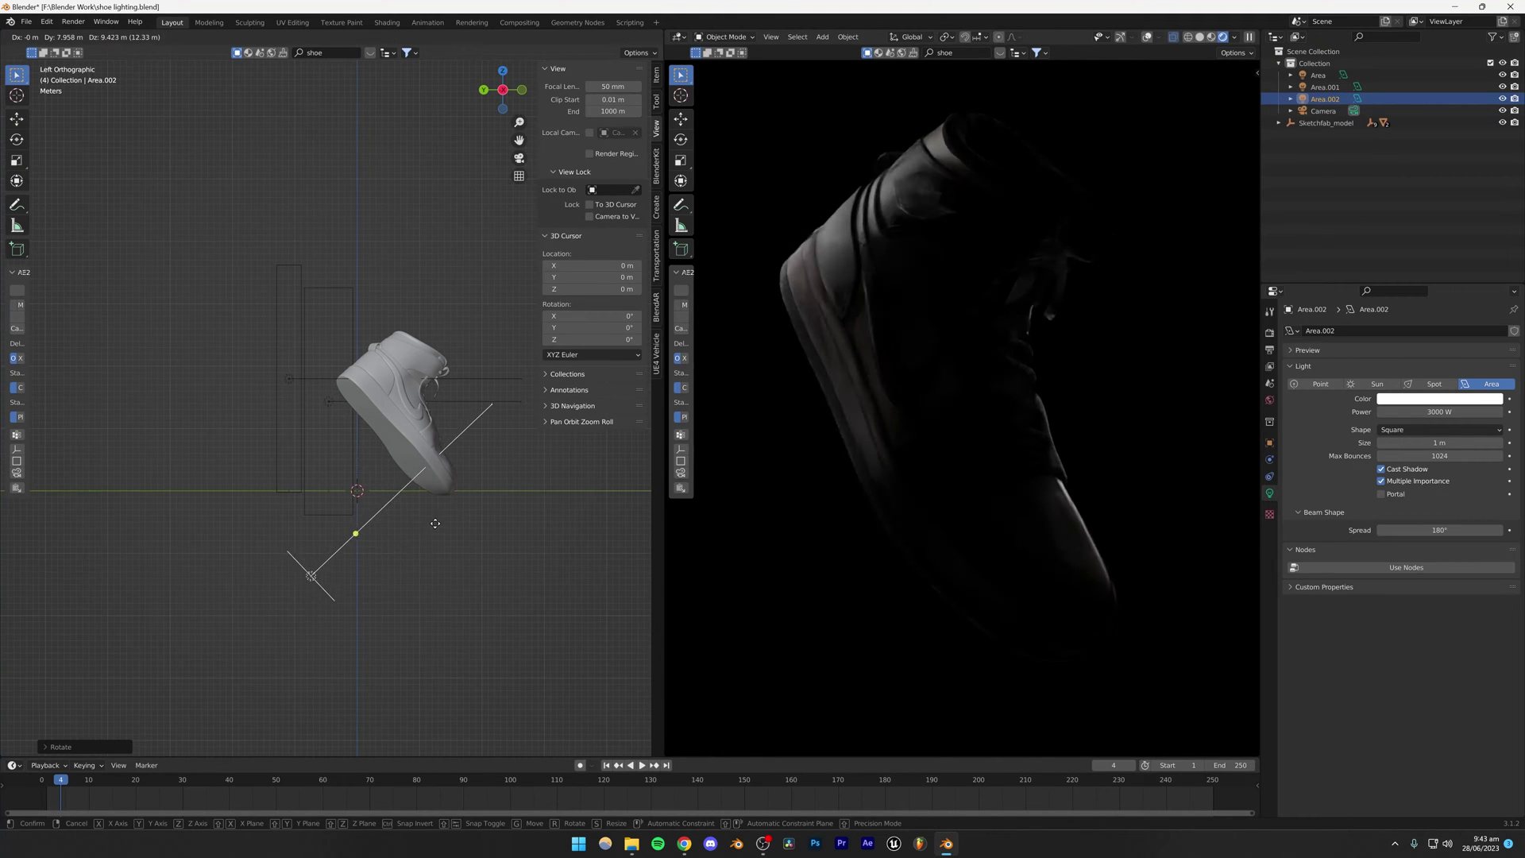
left_click(477, 484)
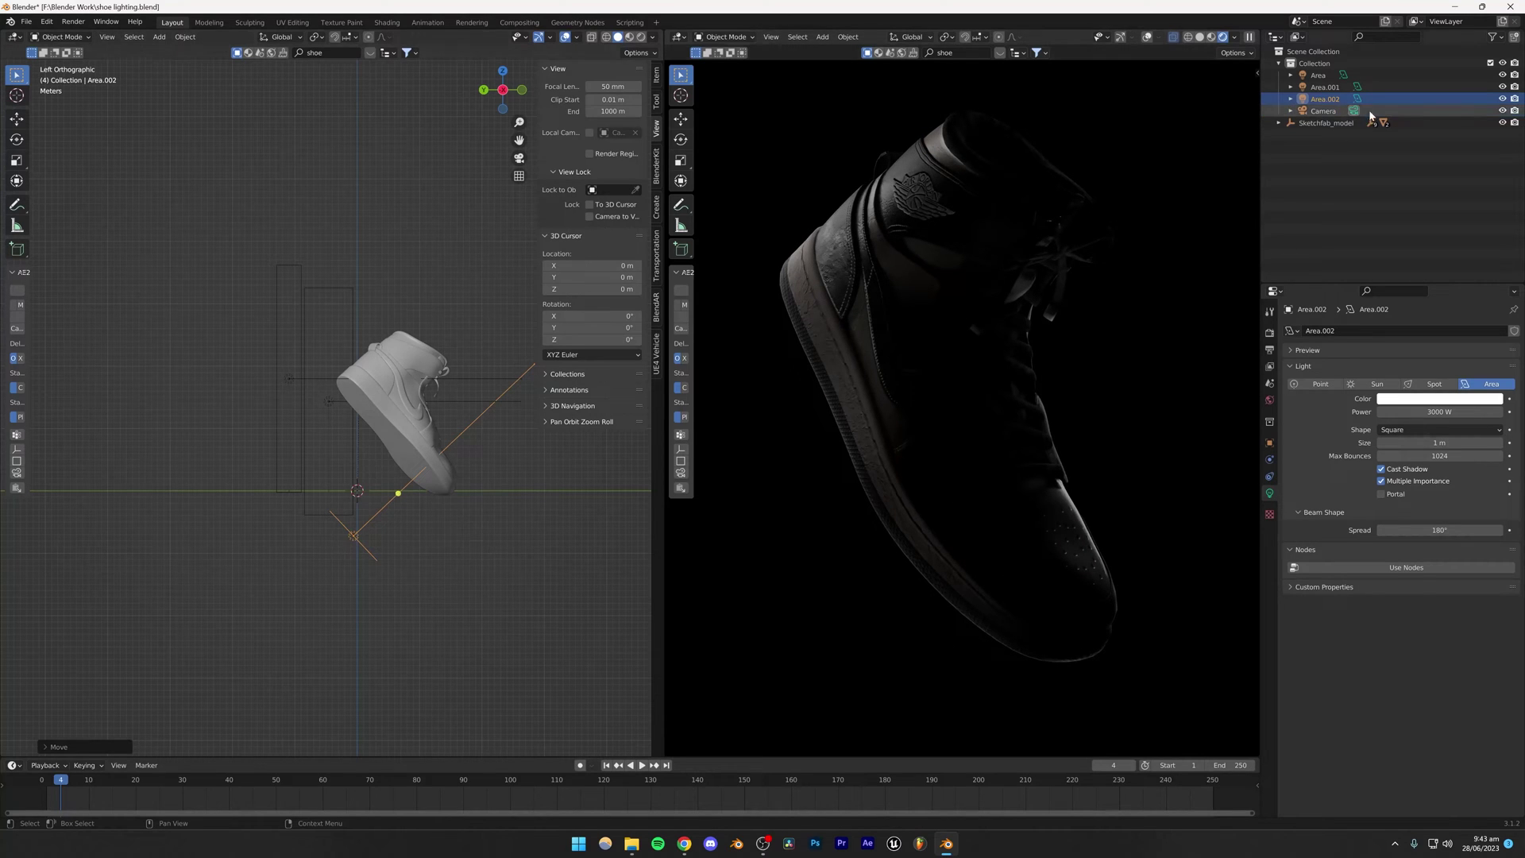
Hide and unhide the light below the shoe to compare its effect on the sole, and save the file.
left_click(1503, 98)
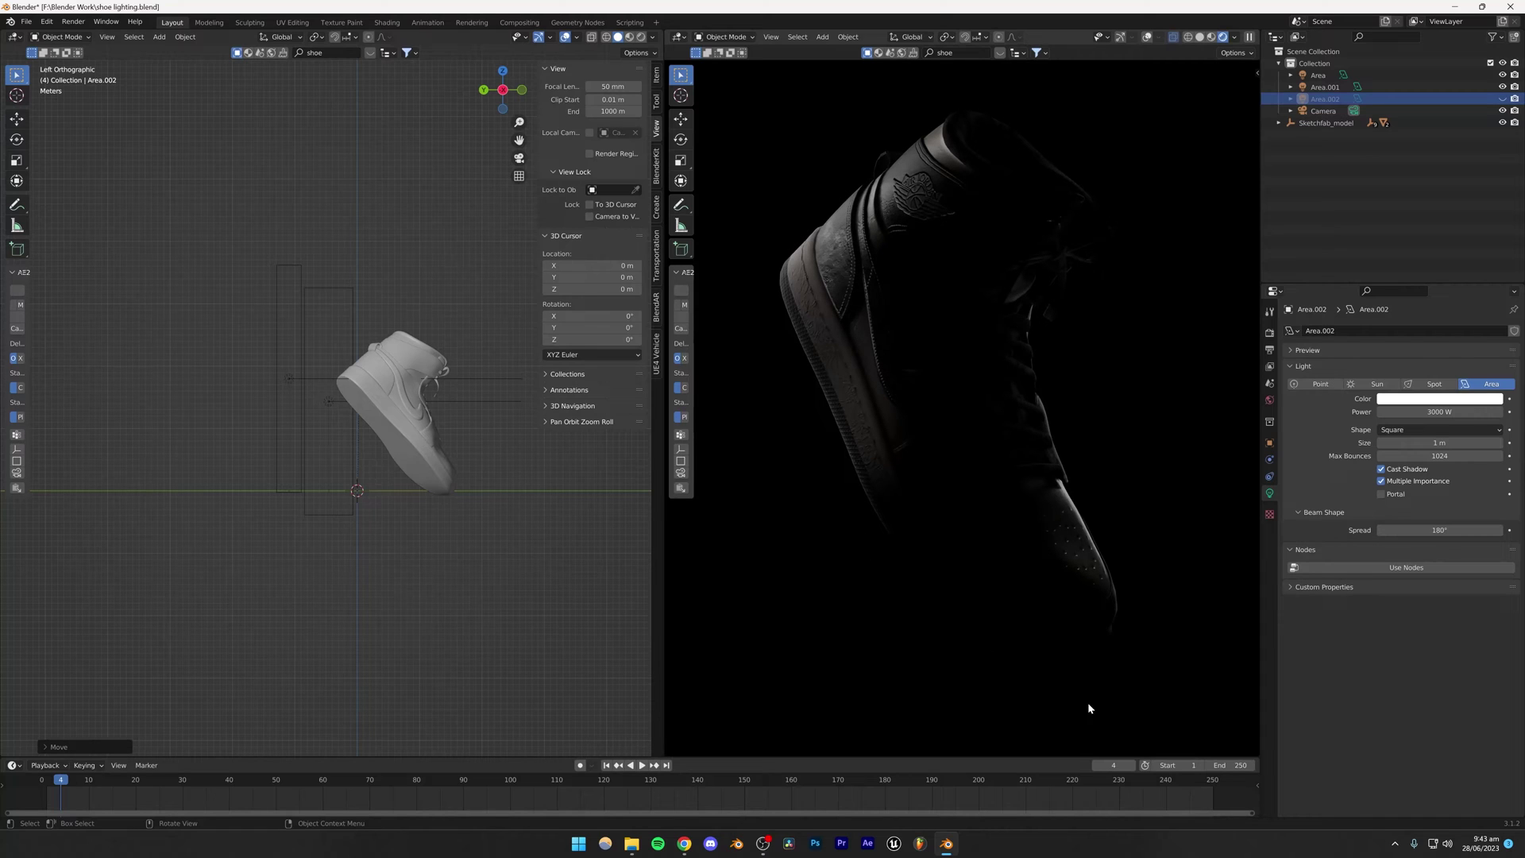
left_click(1503, 98)
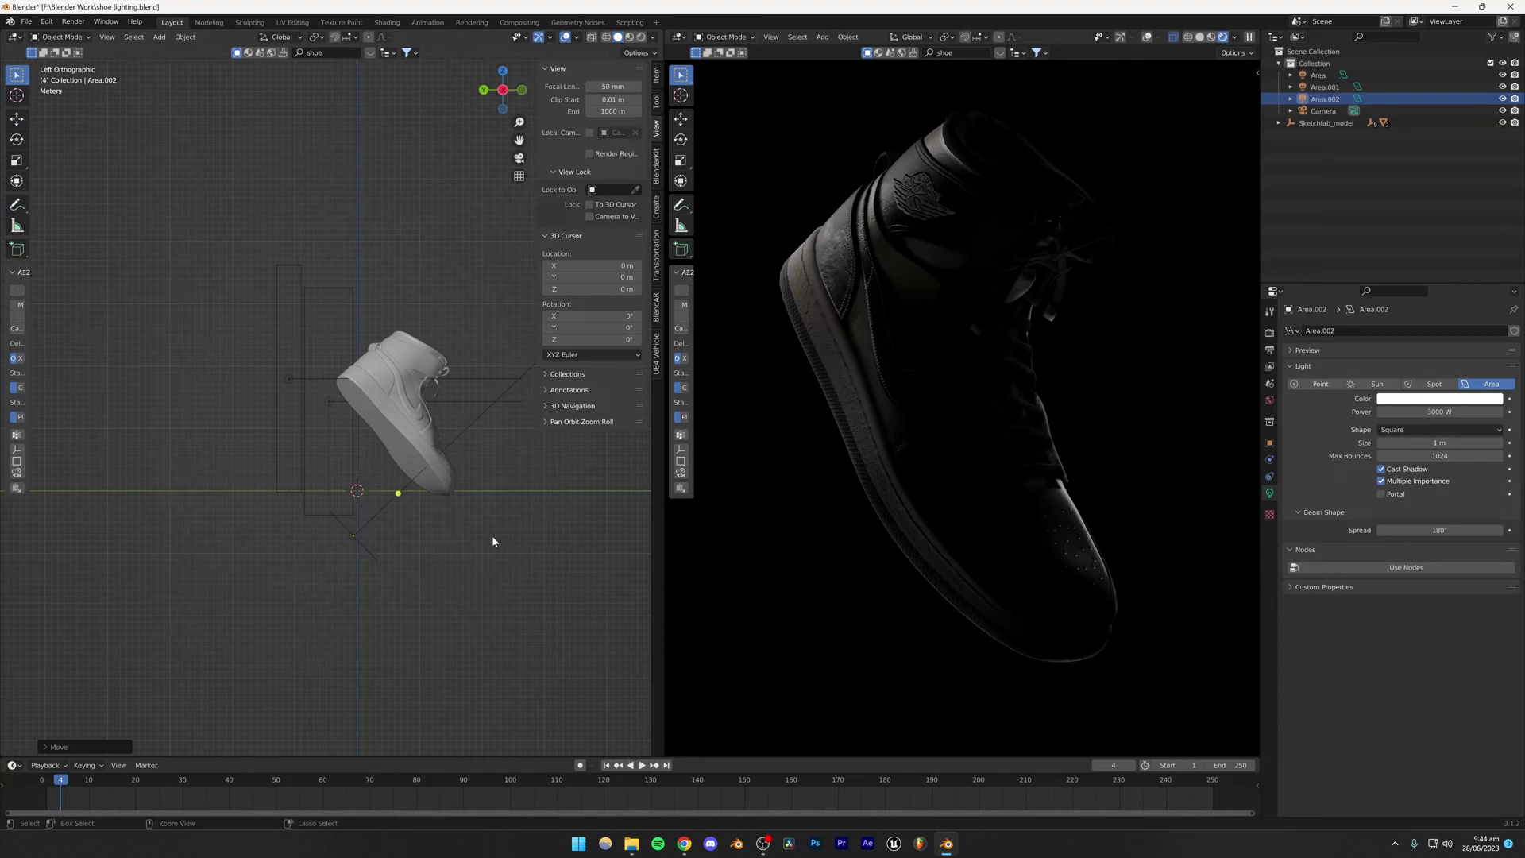
key("ctrl+s")
Rotate the light below the shoe to aim more steeply upward, shift it slightly toward the toe, and save the file.
left_click(351, 533)
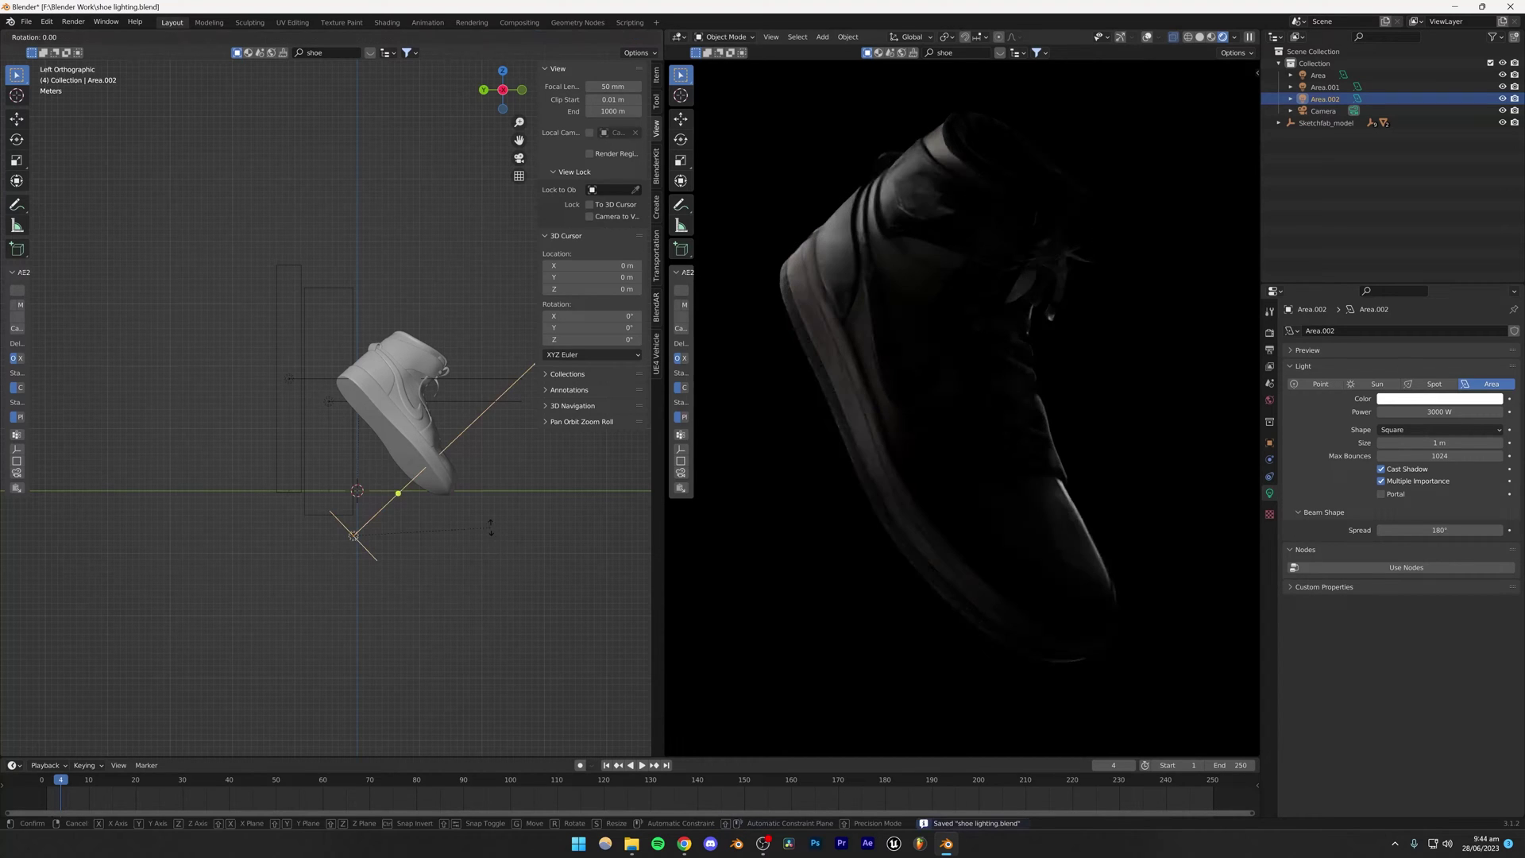
key("r")
left_click(480, 512)
key("g")
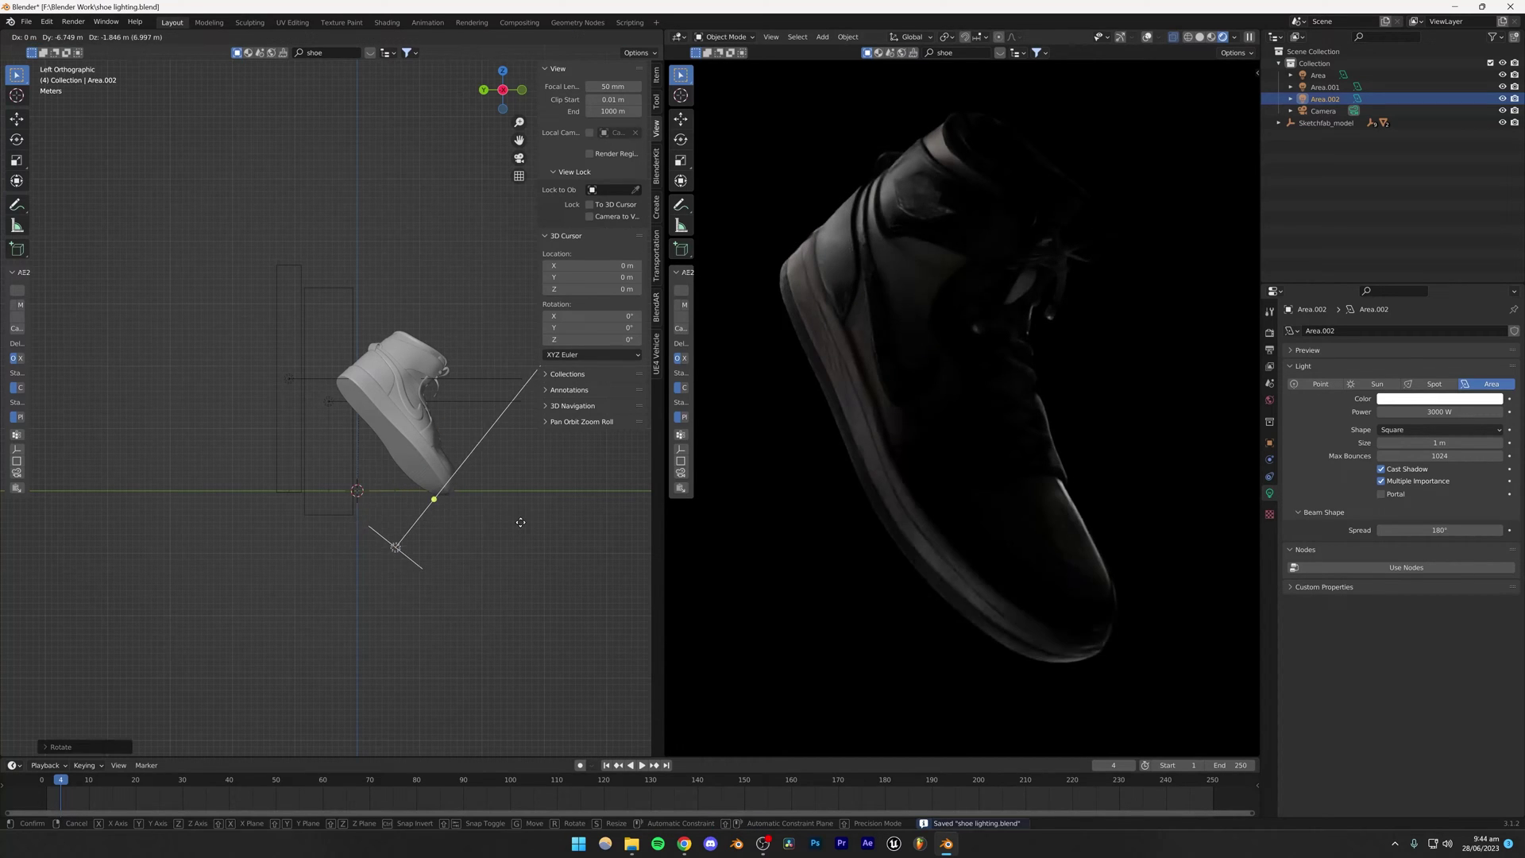
left_click(508, 572)
left_click(508, 572)
key("ctrl+s")
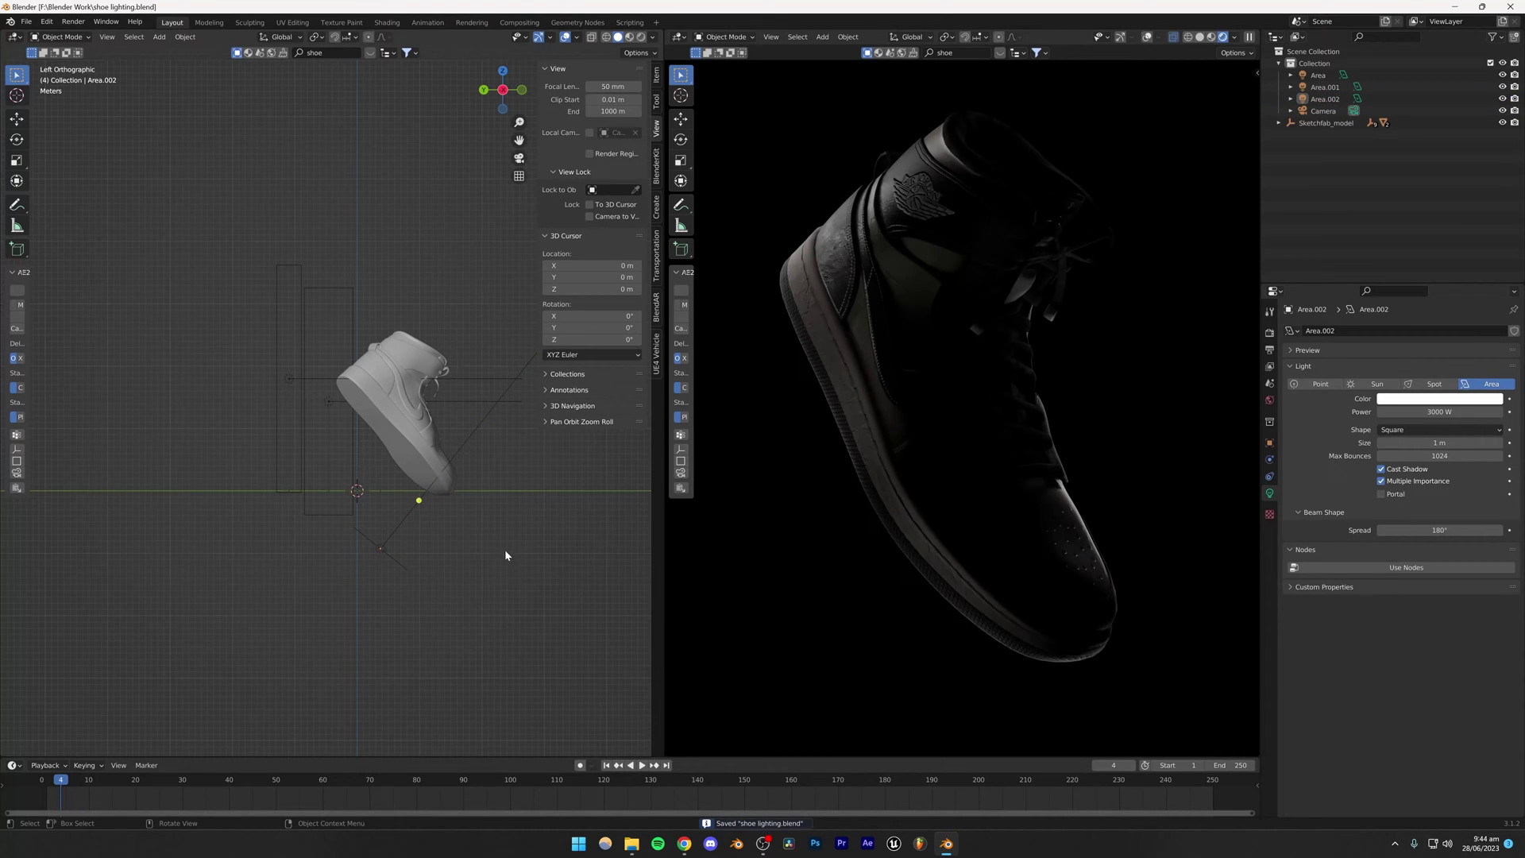
Duplicate the area light below the shoe and start moving the copy in the left side view.
scroll(486, 544, "down", 1)
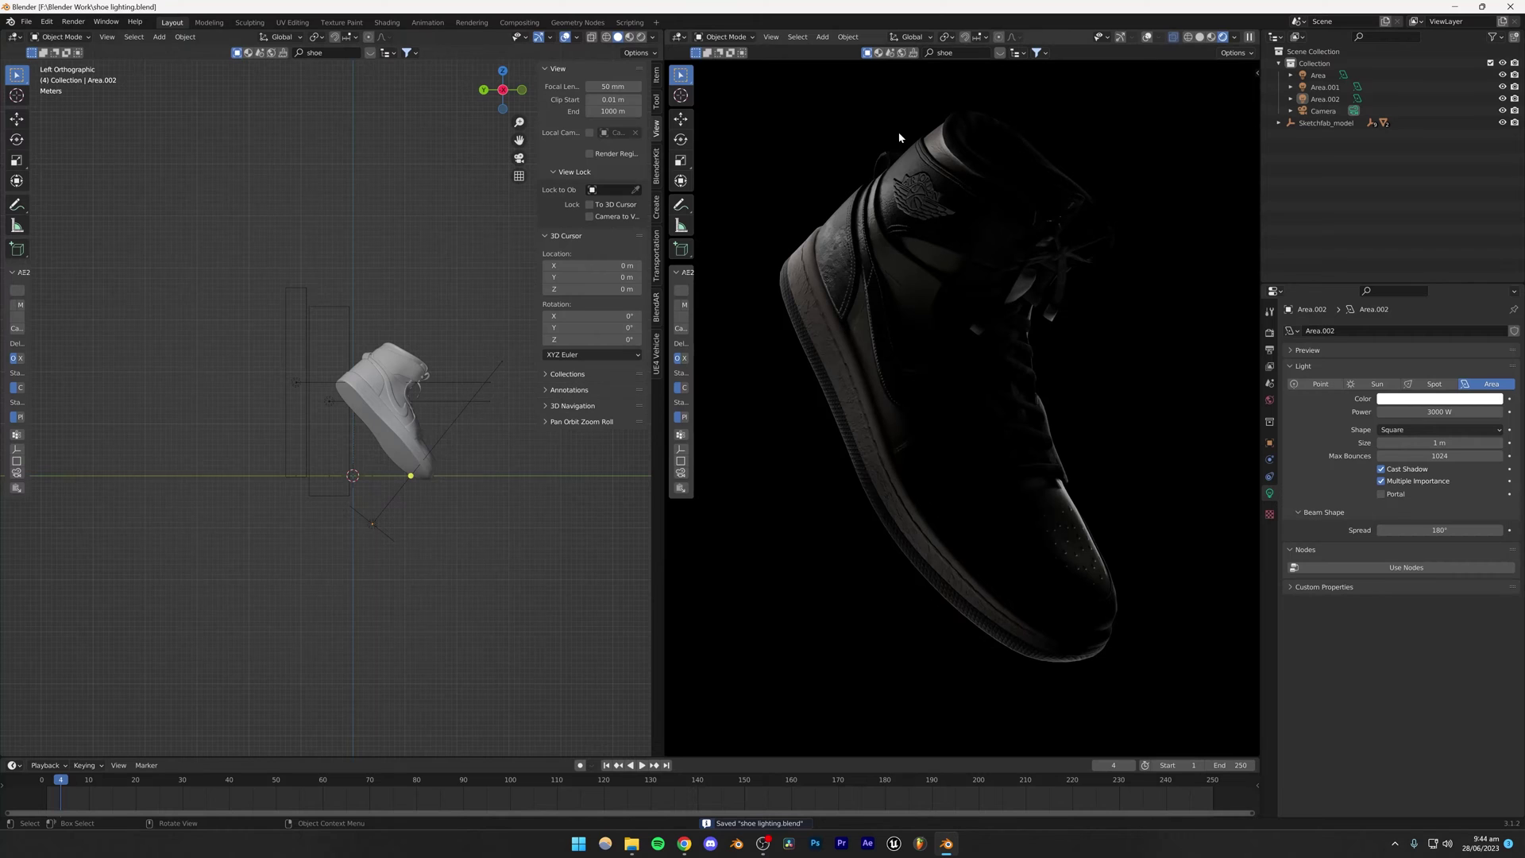
mouse_move(403, 509)
middle_mouse_down()
mouse_move(230, 531)
mouse_move(264, 517)
mouse_move(380, 526)
mouse_move(262, 512)
mouse_move(389, 507)
middle_mouse_up()
key("shift+d")
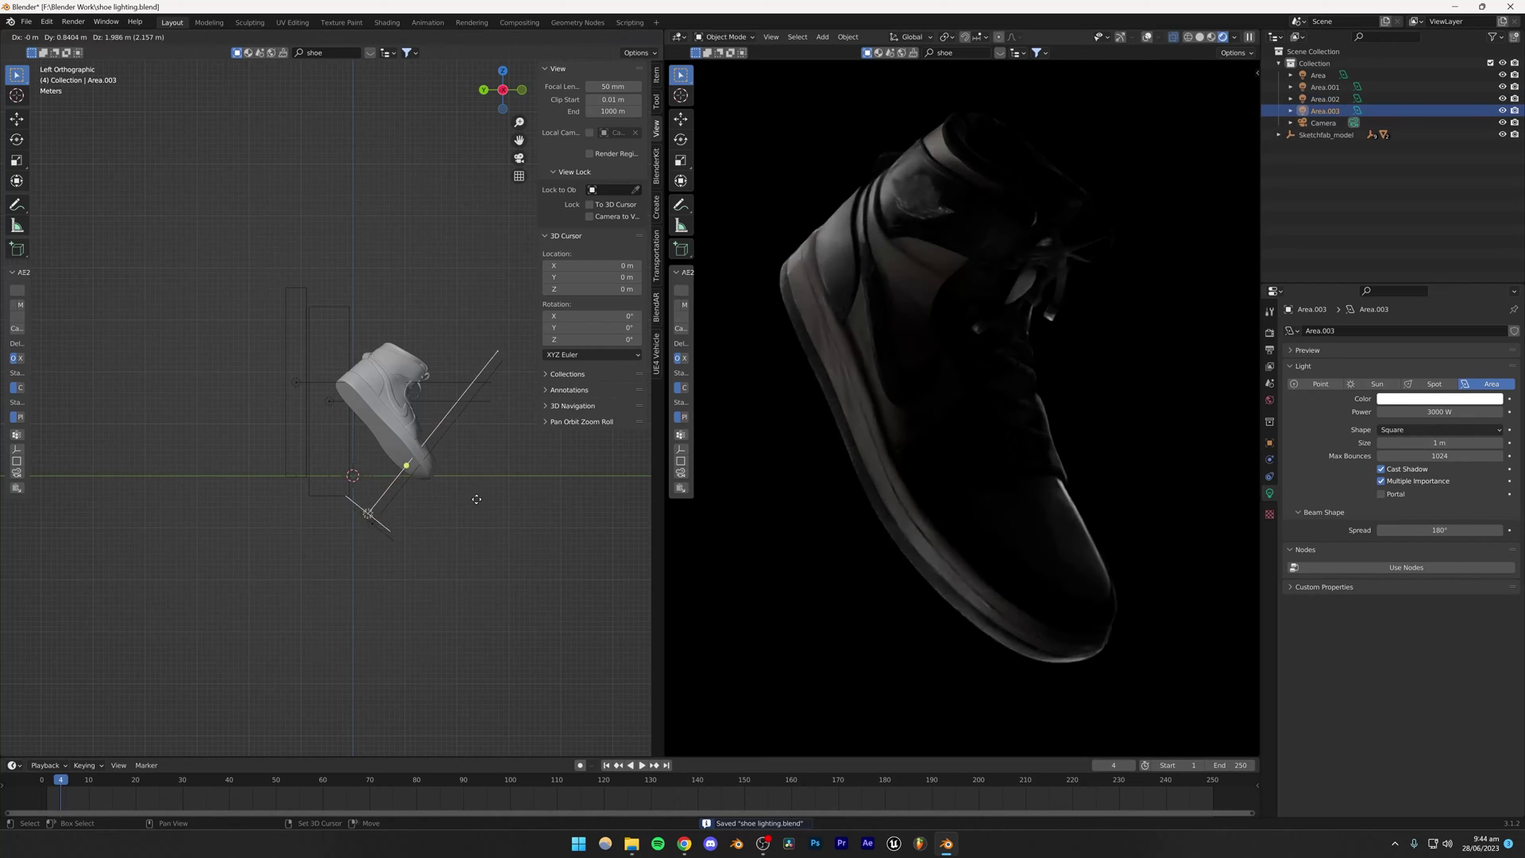